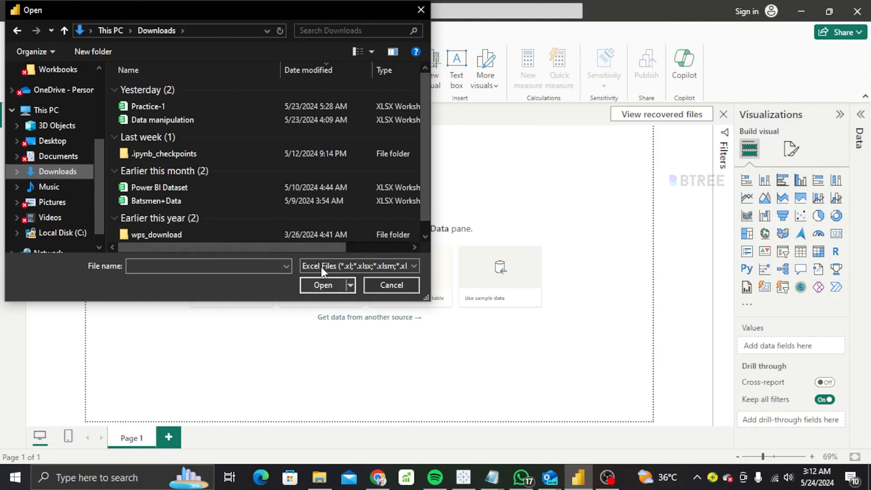
Show All Files, search 'ec' in Downloads, and open ecommerce_data for import.
{"action": "left_click", "coordinate": [322, 267]}
{"action": "left_click", "coordinate": [322, 289]}
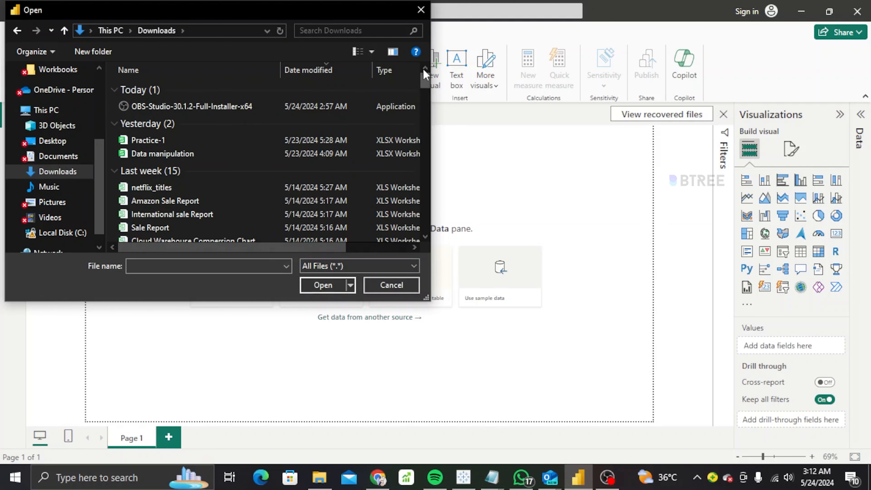
{"action": "left_click_drag", "start_coordinate": [425, 80], "coordinate": [426, 99]}
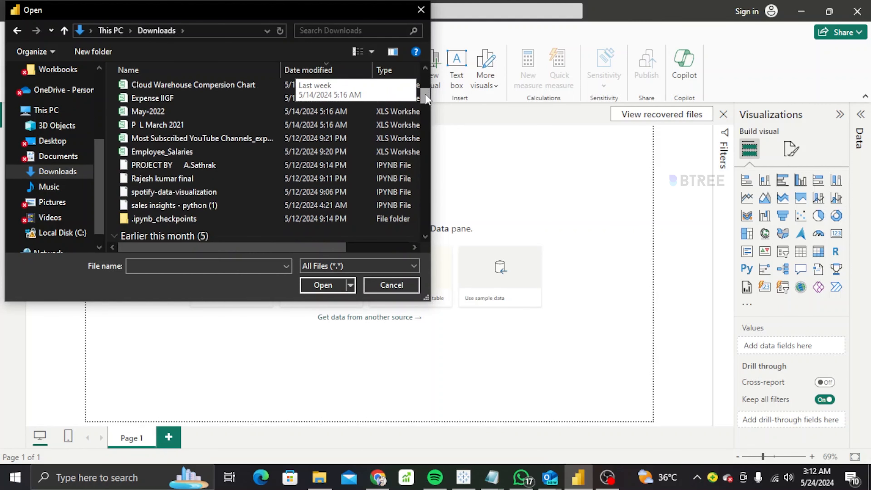
{"action": "left_click", "coordinate": [343, 30]}
{"action": "type", "text": "ec"}
{"action": "left_click", "coordinate": [314, 106]}
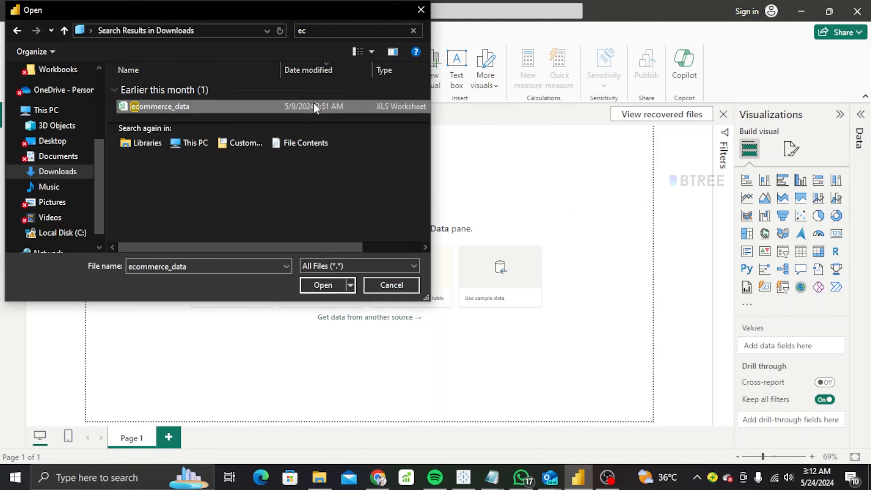
{"action": "left_click", "coordinate": [327, 285]}
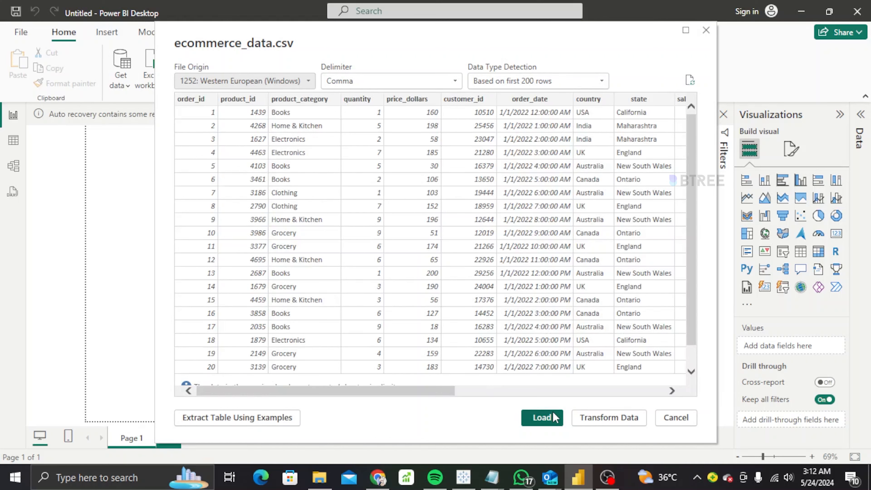
Load the ecommerce_data CSV and expand its fields in the Data pane.
{"action": "left_click", "coordinate": [541, 419]}
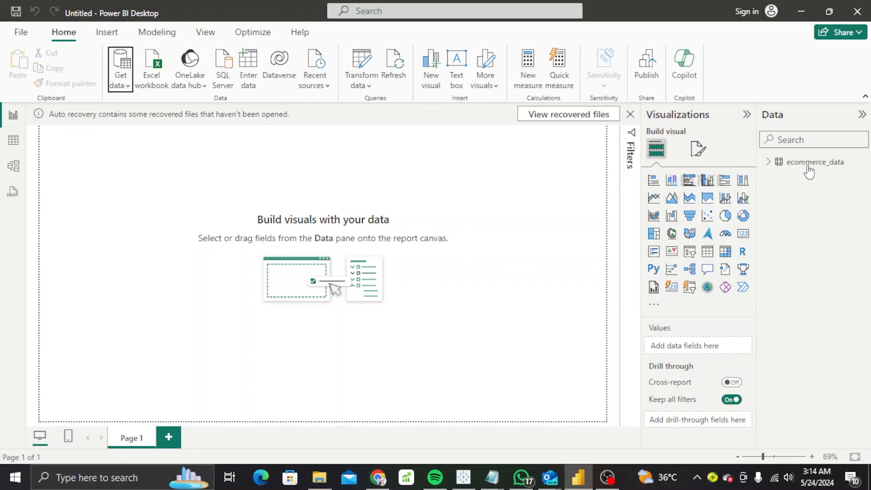
{"action": "left_click", "coordinate": [769, 163]}
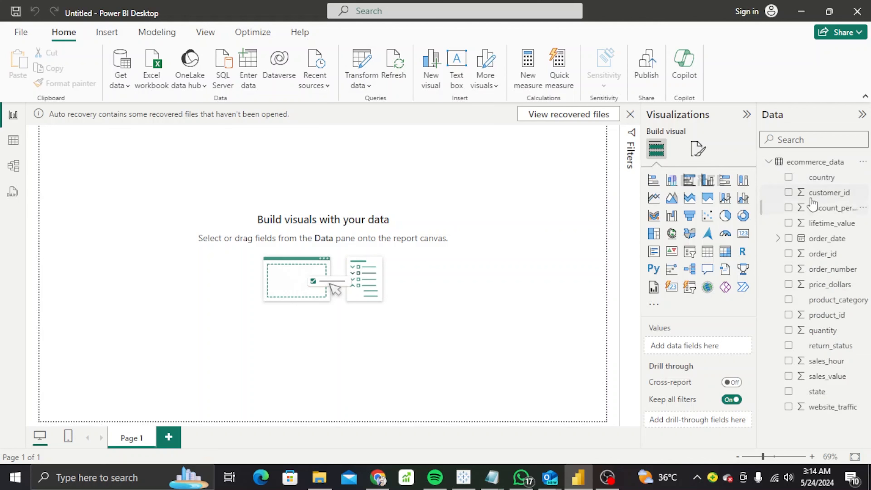
Add a Sum of customer_id visual and enlarge it on the canvas.
{"action": "left_click", "coordinate": [789, 193]}
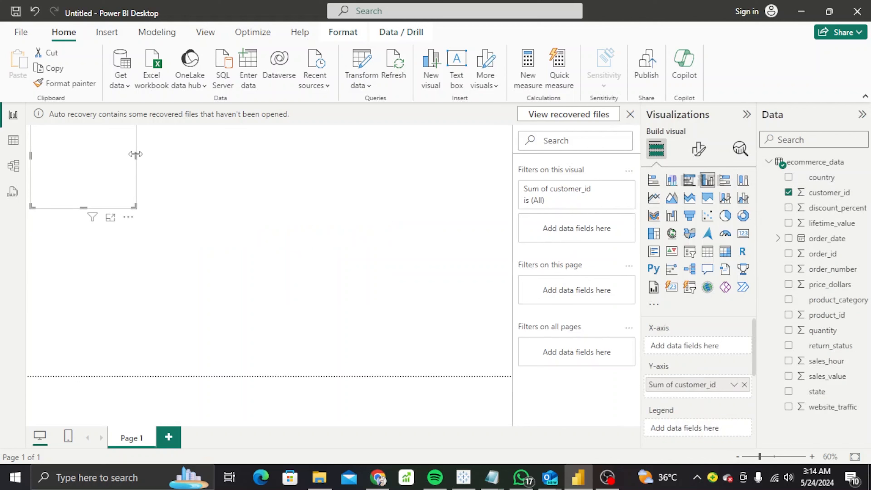
{"action": "left_click_drag", "start_coordinate": [136, 154], "coordinate": [145, 187]}
{"action": "left_click_drag", "start_coordinate": [105, 208], "coordinate": [98, 286]}
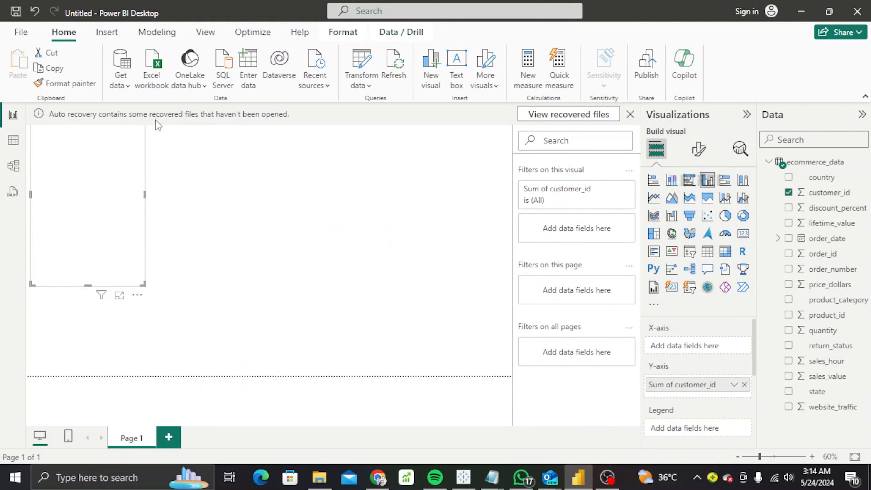
Remove the auto-recovered files and switch the visual to a table showing 99763577.
{"action": "left_click", "coordinate": [607, 116]}
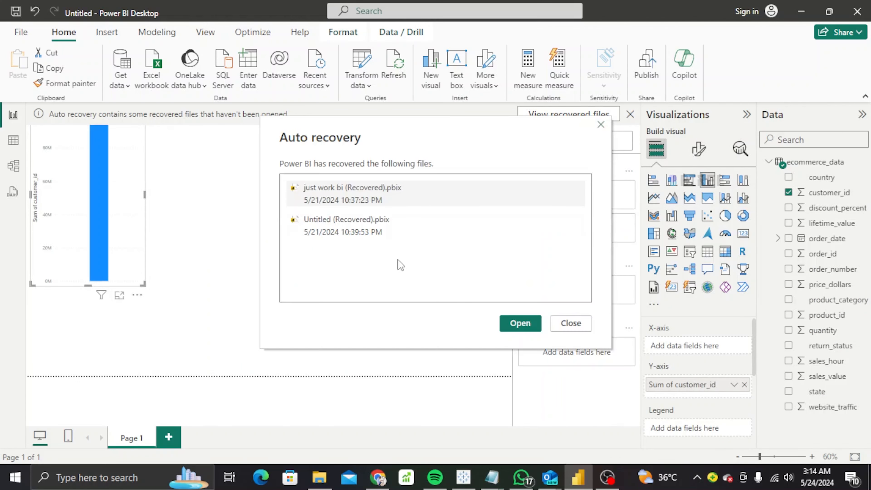
{"action": "left_click", "coordinate": [520, 323]}
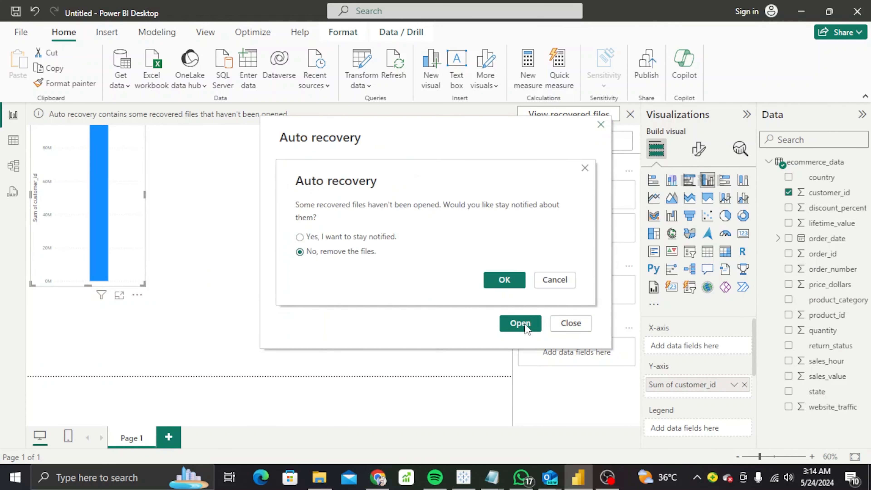
{"action": "left_click", "coordinate": [517, 280]}
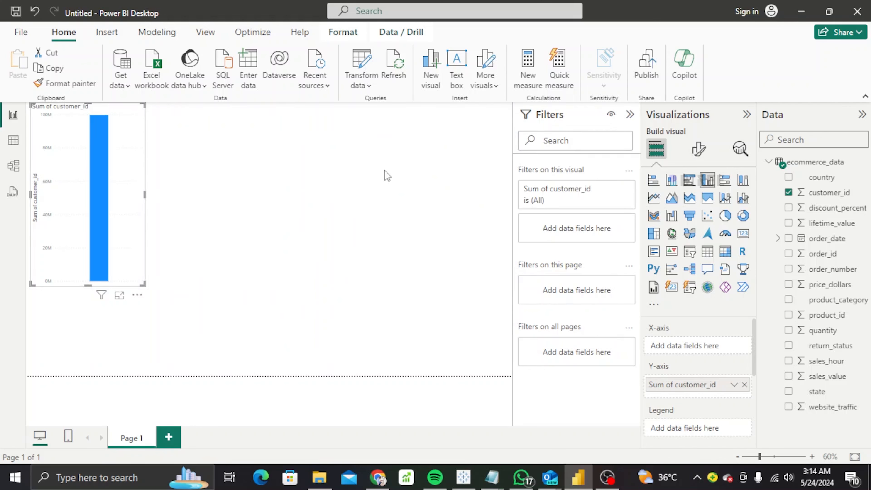
{"action": "left_click", "coordinate": [707, 252]}
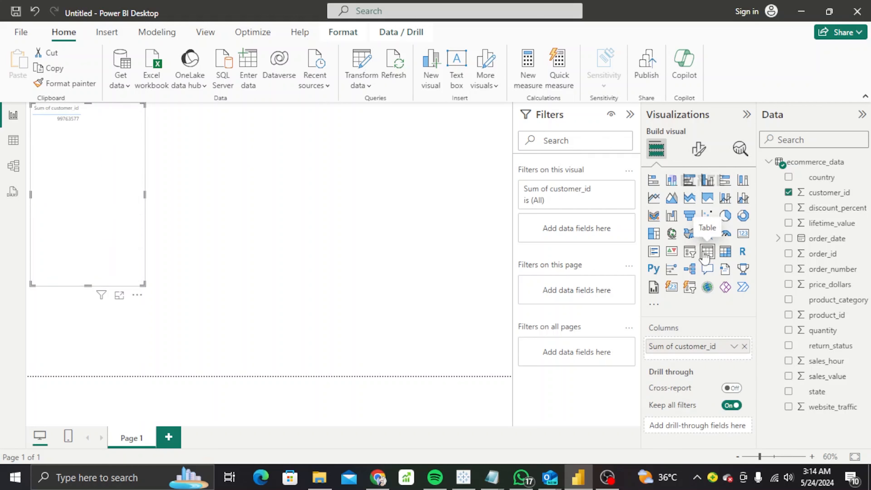
Change customer_id to Count and add product_category, giving 5000 customers split by category.
{"action": "left_click", "coordinate": [733, 347]}
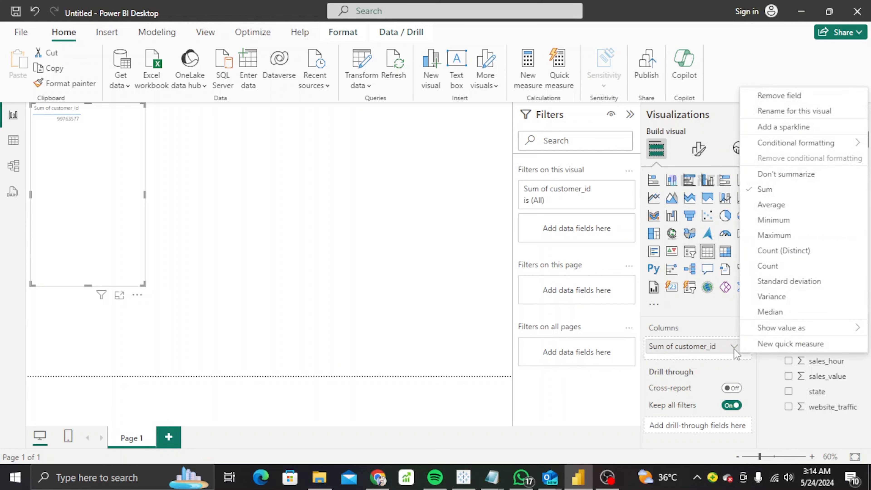
{"action": "left_click", "coordinate": [767, 271]}
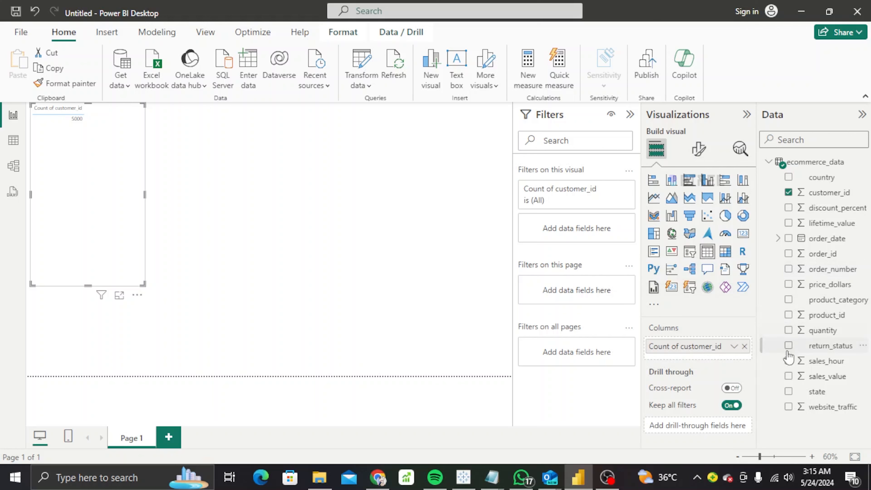
{"action": "left_click", "coordinate": [789, 300]}
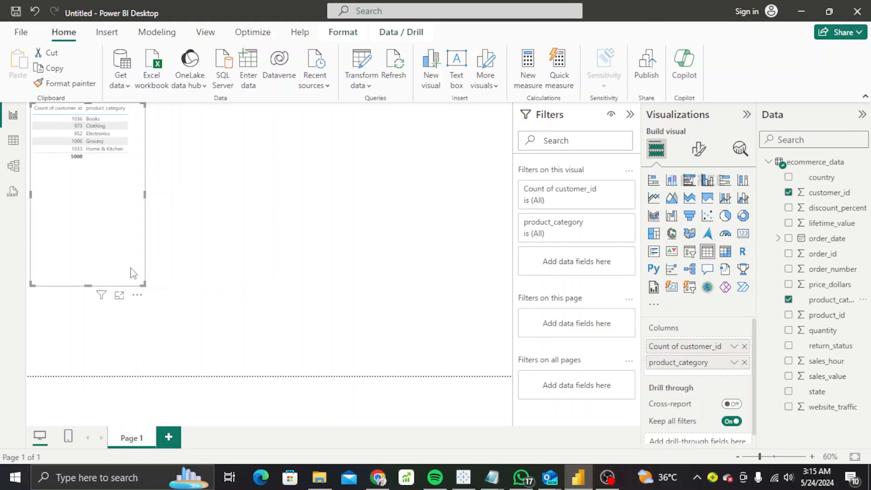
{"action": "mouse_move", "coordinate": [101, 301]}
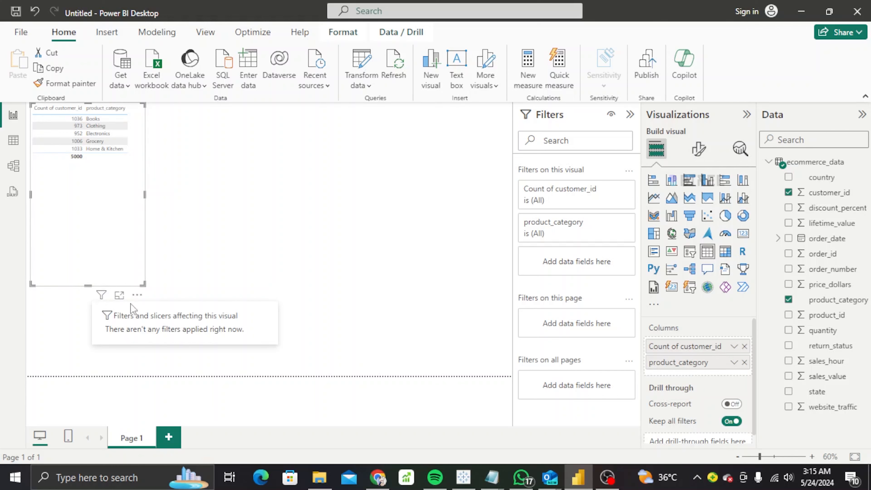
{"action": "left_click", "coordinate": [137, 296]}
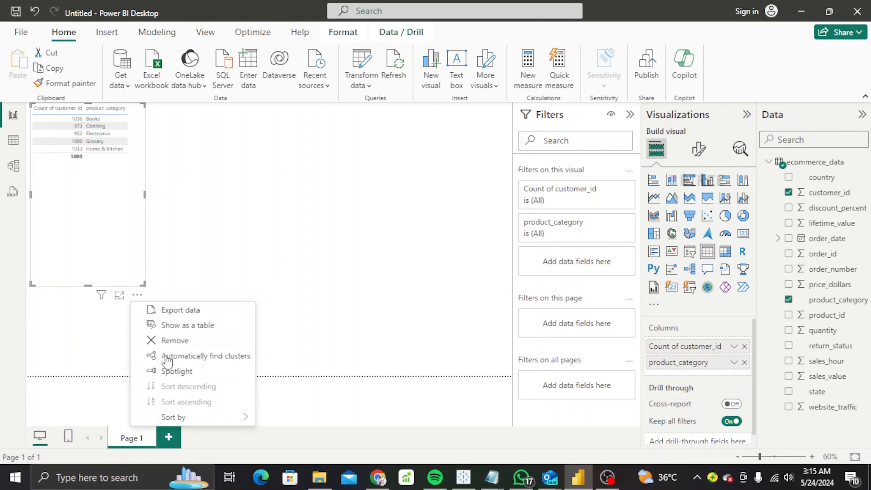
{"action": "left_click", "coordinate": [204, 229]}
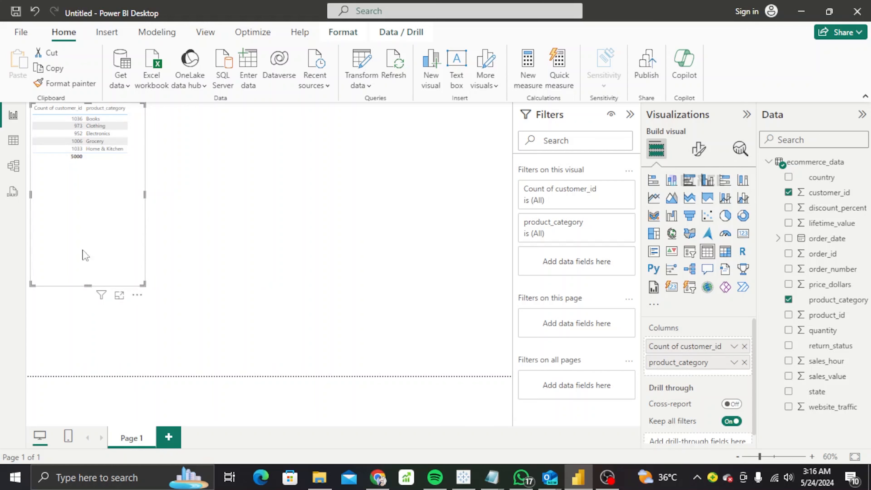
Move the table to the left edge, add sales_value, and make it a clustered column chart.
{"action": "left_click_drag", "start_coordinate": [85, 255], "coordinate": [74, 177]}
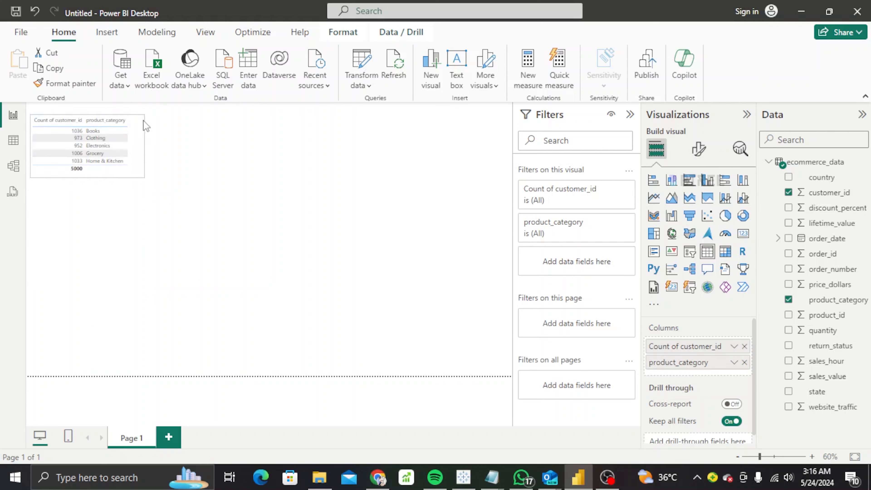
{"action": "left_click_drag", "start_coordinate": [141, 115], "coordinate": [137, 187]}
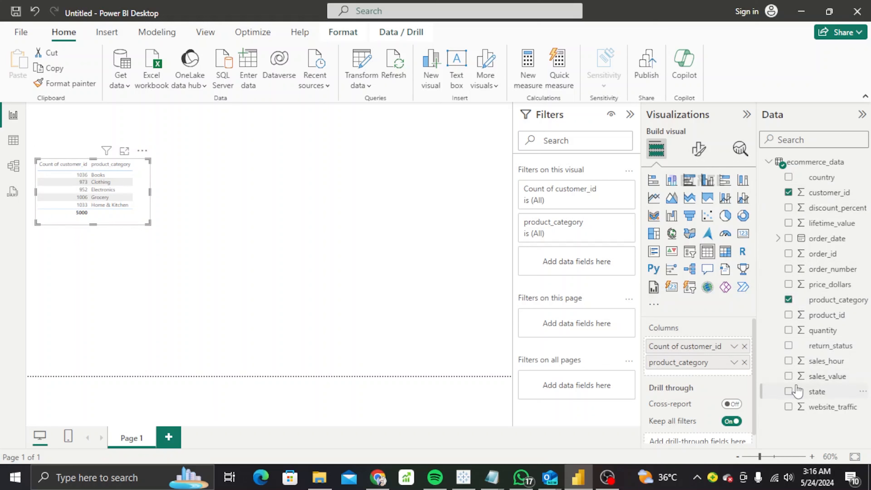
{"action": "left_click", "coordinate": [789, 376]}
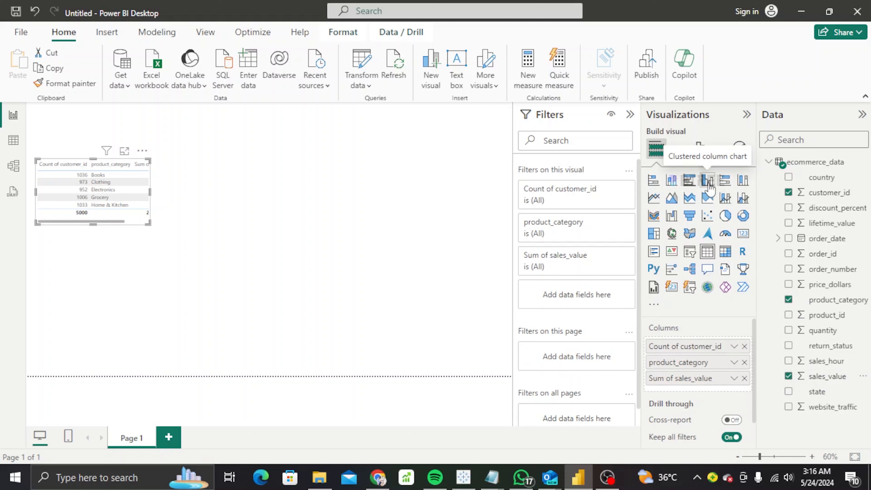
{"action": "left_click", "coordinate": [708, 180]}
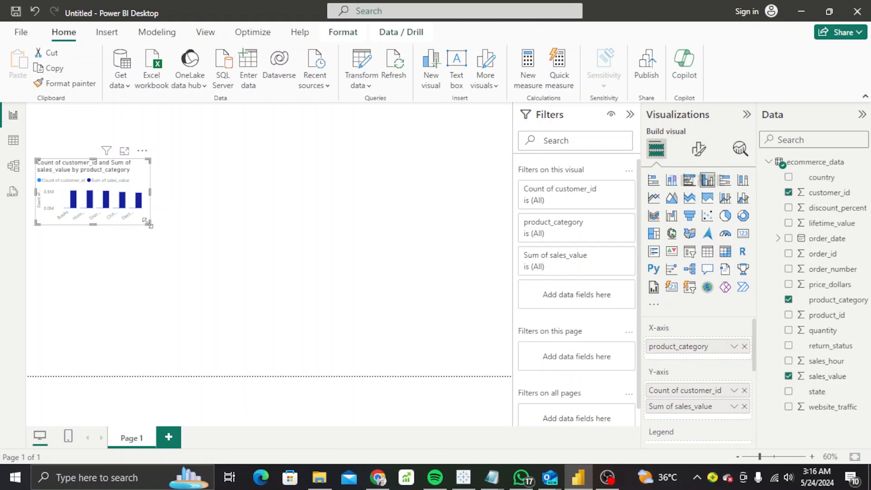
{"action": "left_click_drag", "start_coordinate": [151, 224], "coordinate": [140, 150]}
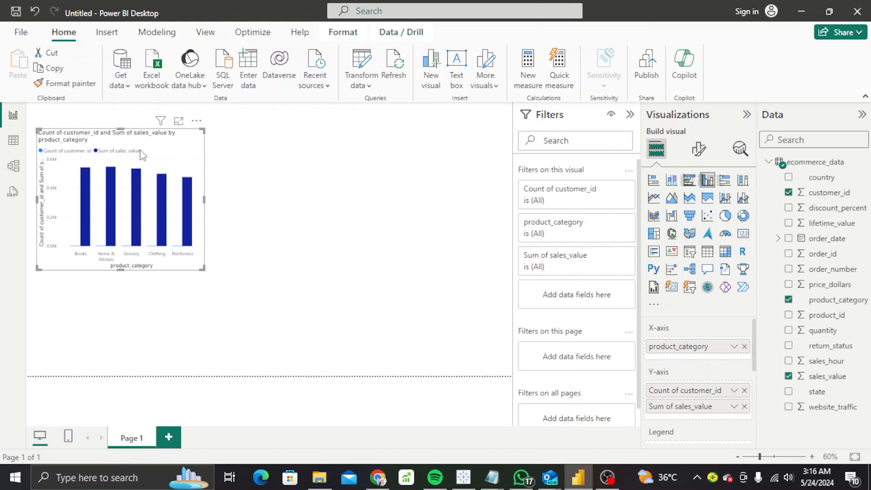
Show Maximum sales_value instead of the sum and move the chart lower on the canvas.
{"action": "mouse_move", "coordinate": [85, 177]}
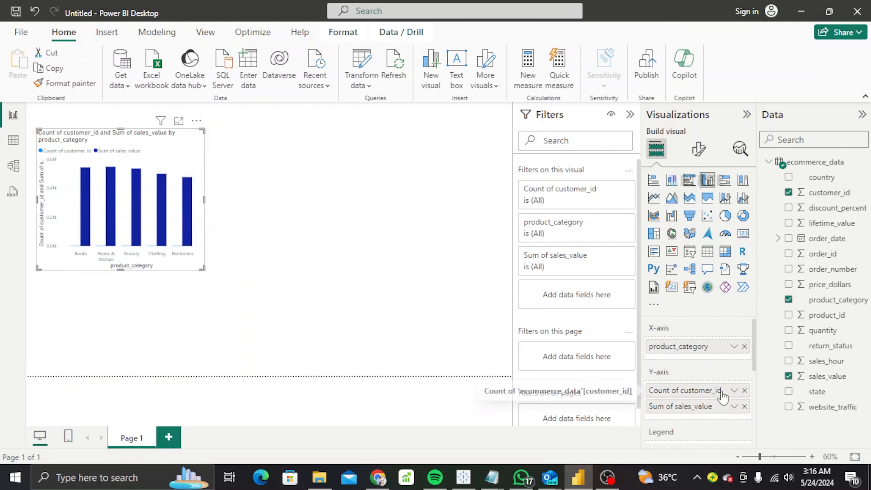
{"action": "left_click", "coordinate": [734, 407]}
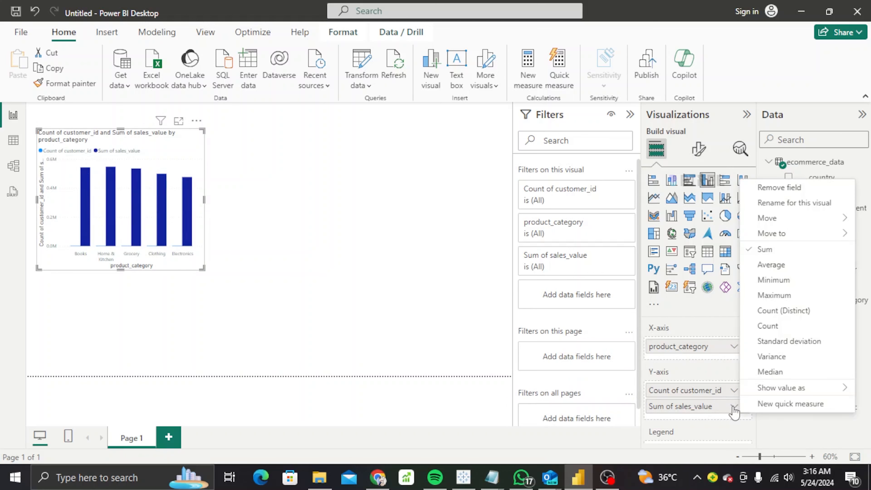
{"action": "left_click", "coordinate": [768, 298]}
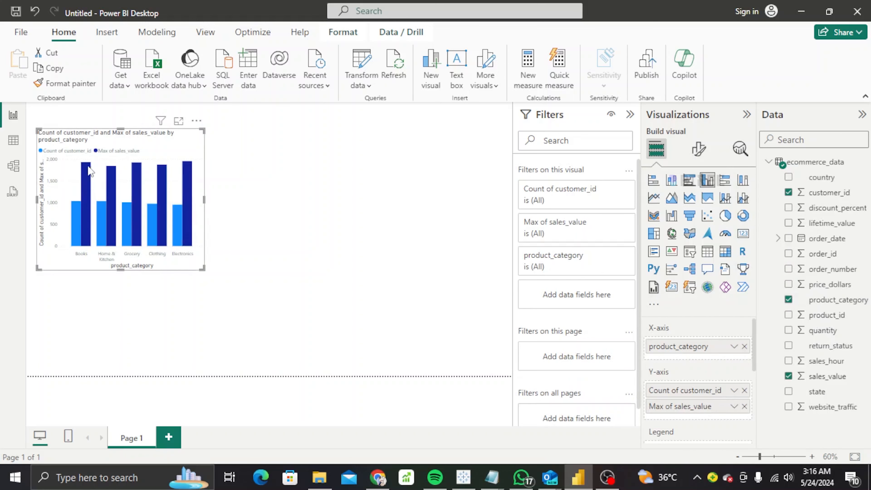
{"action": "mouse_move", "coordinate": [89, 171]}
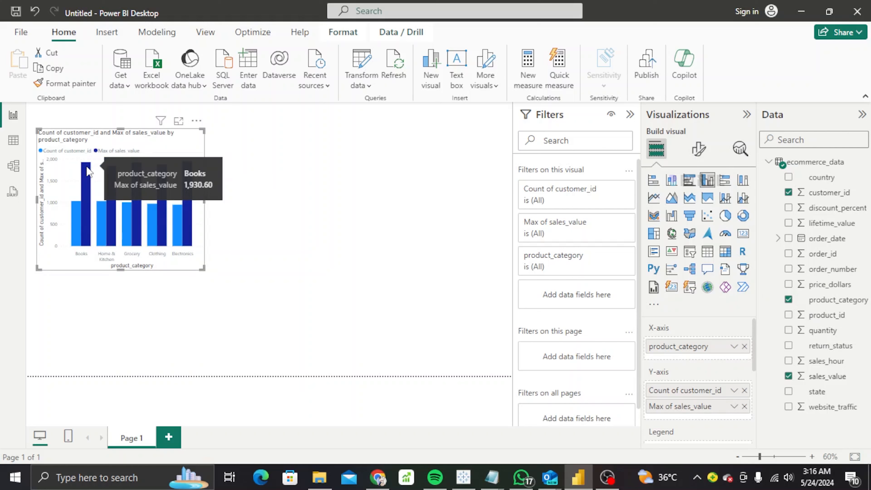
{"action": "mouse_move", "coordinate": [186, 228]}
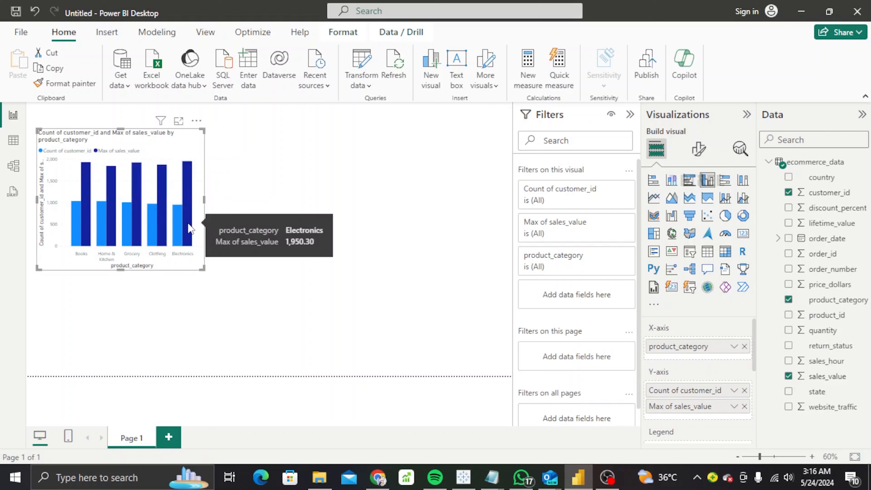
{"action": "left_click_drag", "start_coordinate": [166, 145], "coordinate": [166, 182]}
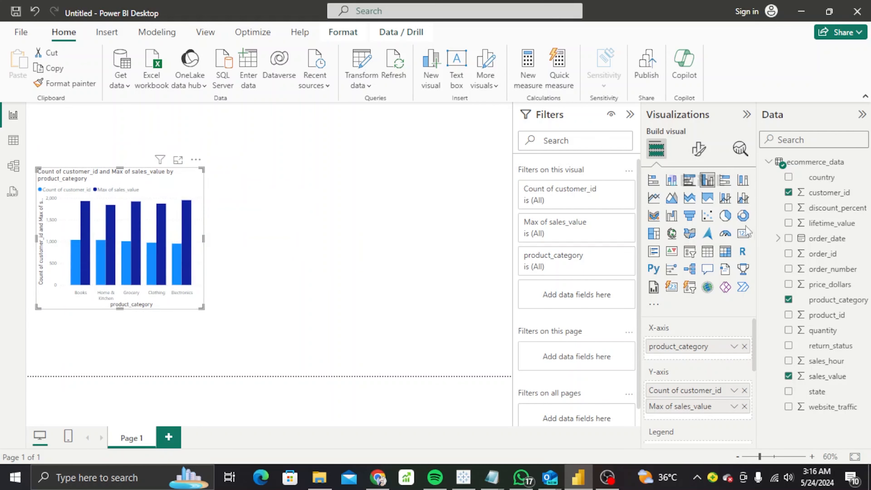
{"action": "left_click", "coordinate": [743, 234]}
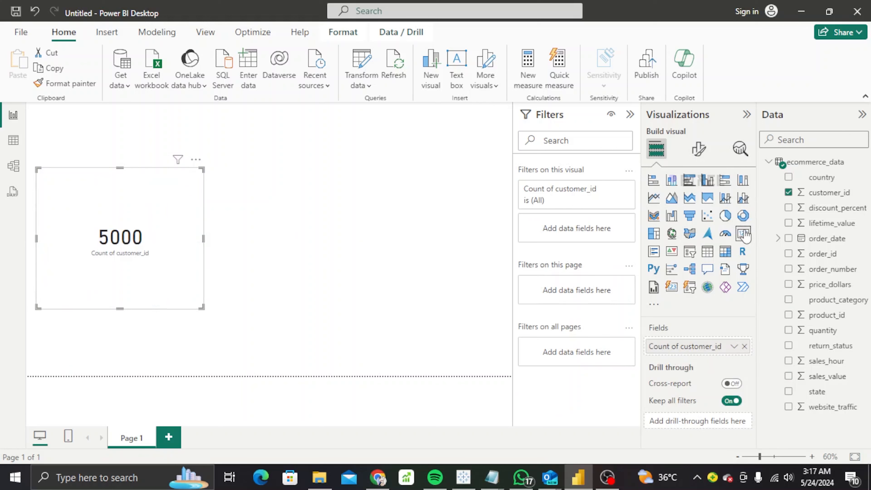
{"action": "key", "text": "ctrl+z"}
Dismiss the Q&A synonym suggestion and remove the Q&A visual from the page.
{"action": "double_click", "coordinate": [304, 291]}
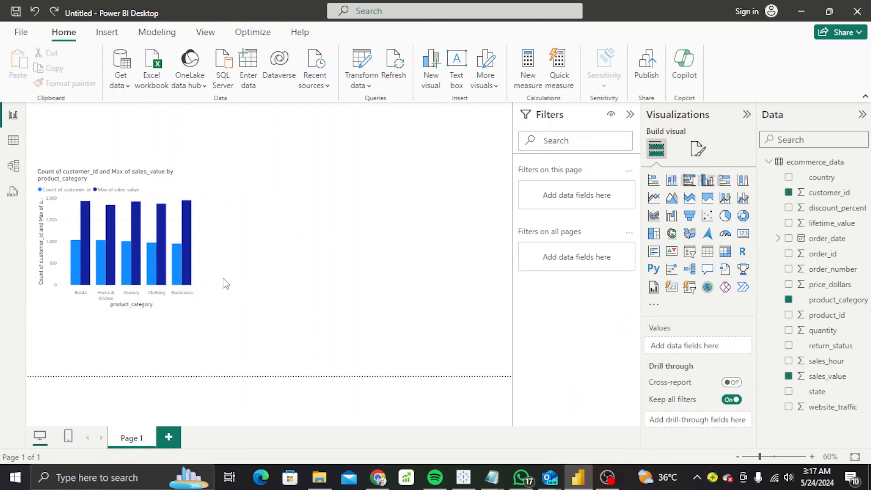
{"action": "left_click", "coordinate": [156, 260]}
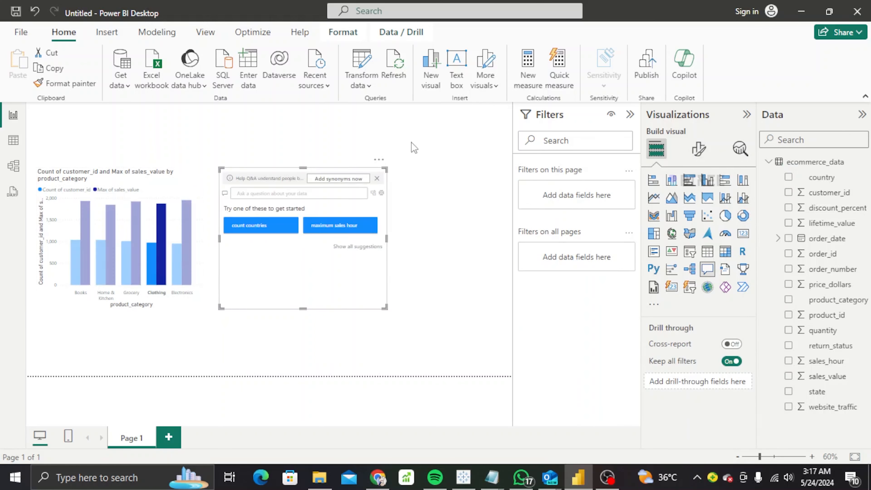
{"action": "left_click", "coordinate": [376, 179]}
{"action": "left_click_drag", "start_coordinate": [385, 169], "coordinate": [358, 206]}
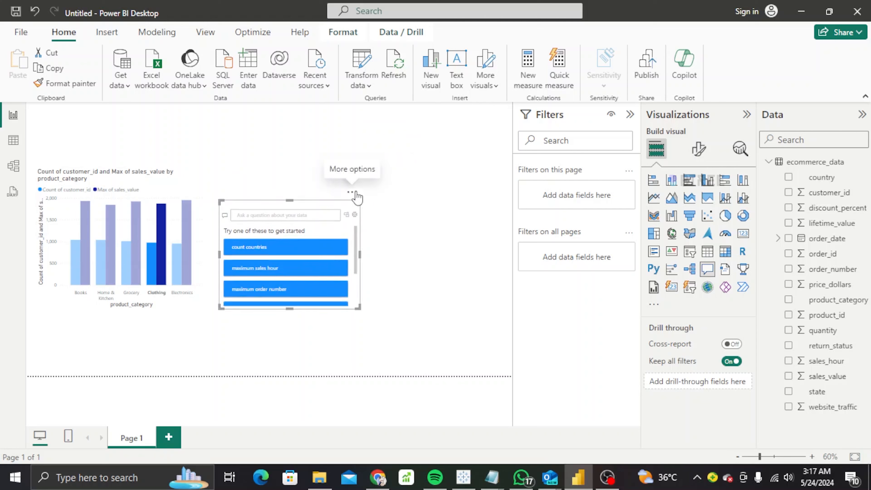
{"action": "left_click", "coordinate": [357, 194]}
{"action": "left_click", "coordinate": [381, 206]}
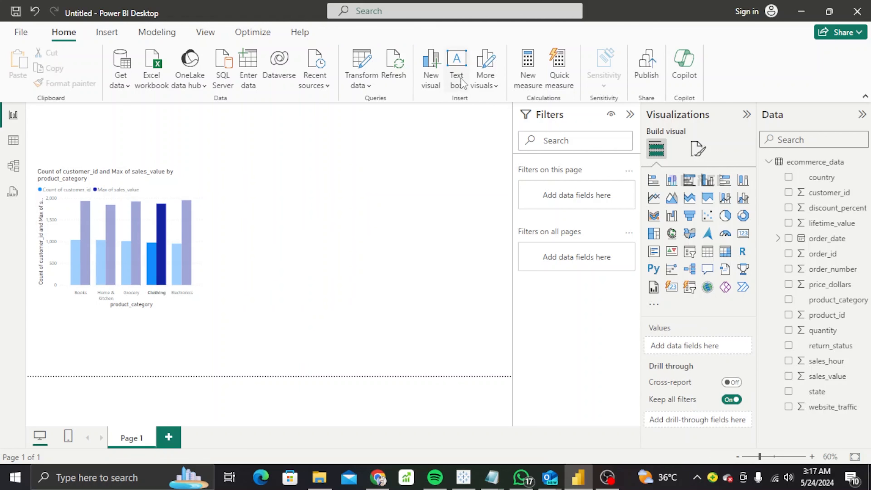
Insert a text box across the top of the page and type the title 'Ecomerce Data'.
{"action": "left_click", "coordinate": [443, 86]}
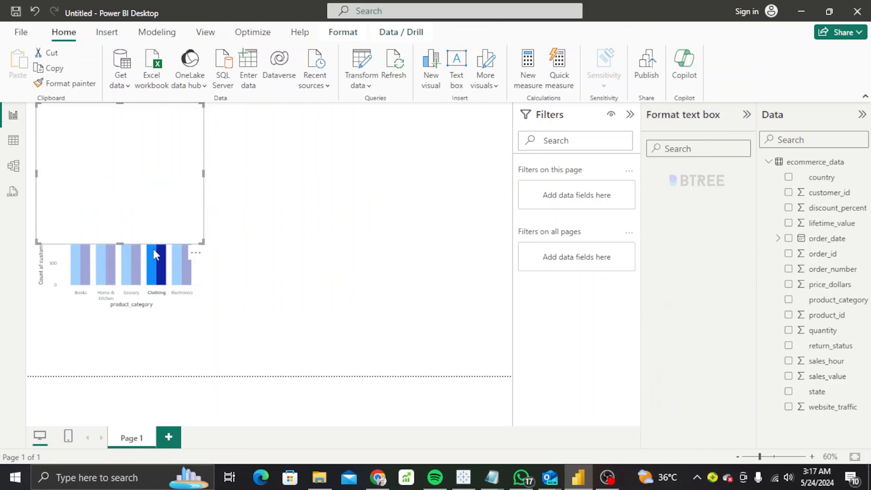
{"action": "left_click_drag", "start_coordinate": [119, 240], "coordinate": [142, 125]}
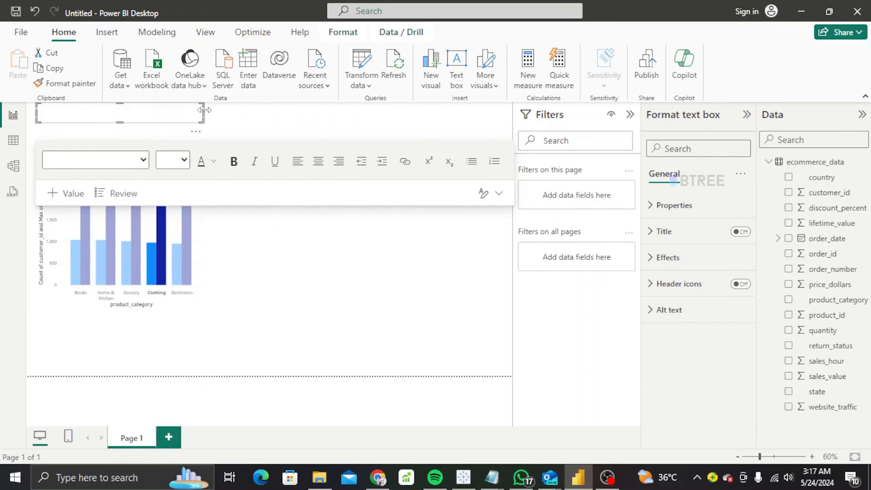
{"action": "left_click_drag", "start_coordinate": [235, 117], "coordinate": [512, 168]}
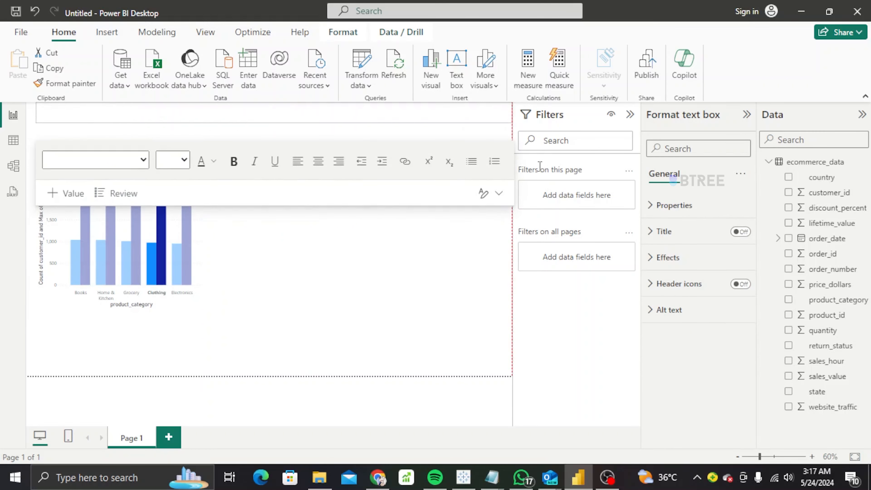
{"action": "left_click", "coordinate": [169, 111]}
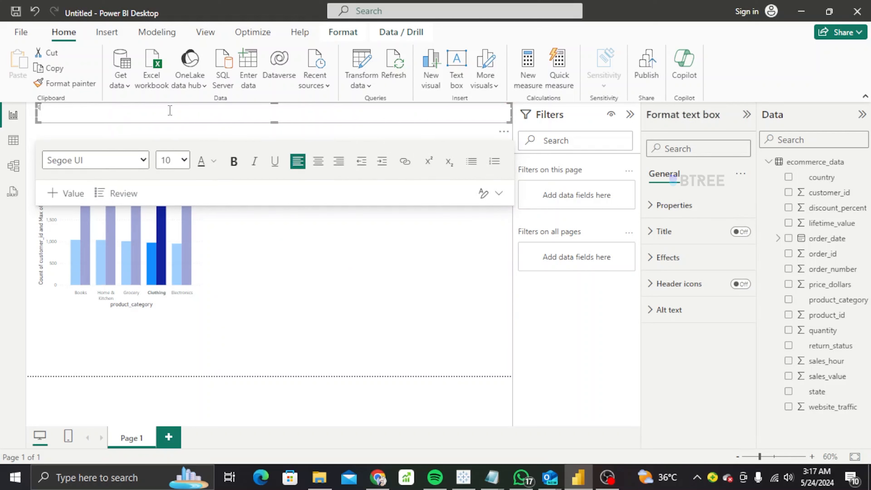
{"action": "type", "text": "Ecomer"}
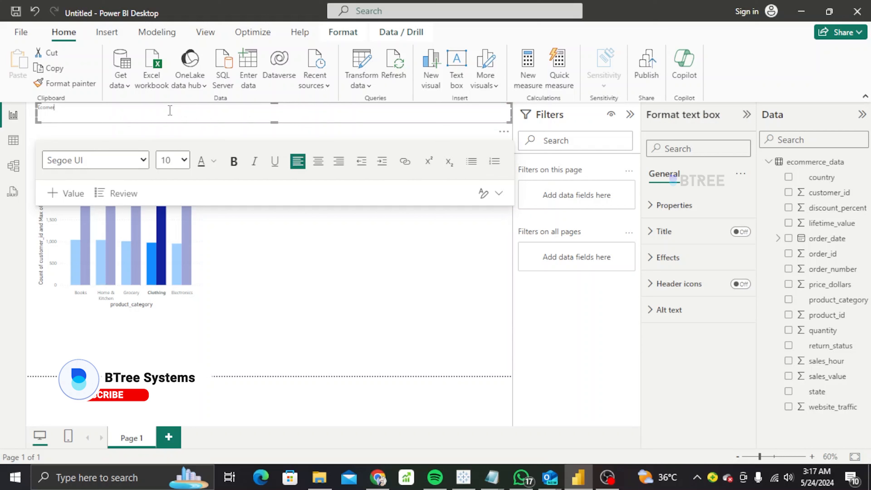
{"action": "type", "text": "ce Data"}
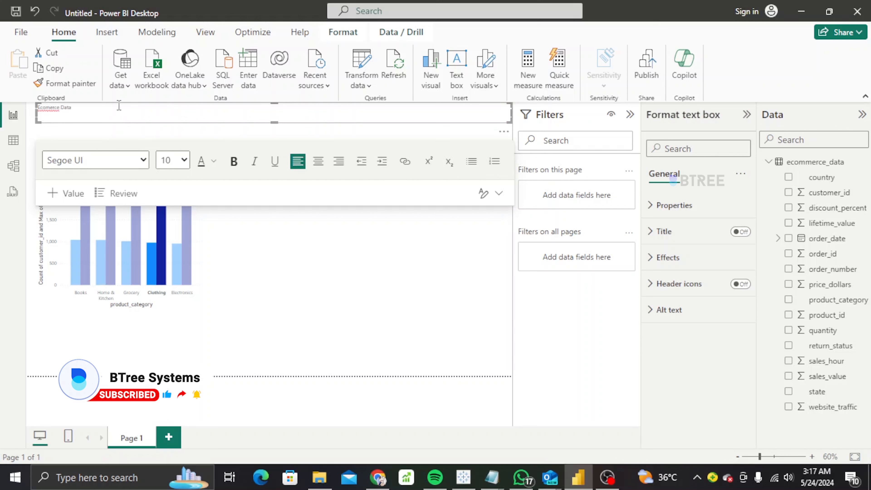
Make the 'Ecomerce Data' title bold, size 36, and centred.
{"action": "left_click_drag", "start_coordinate": [53, 107], "coordinate": [30, 105]}
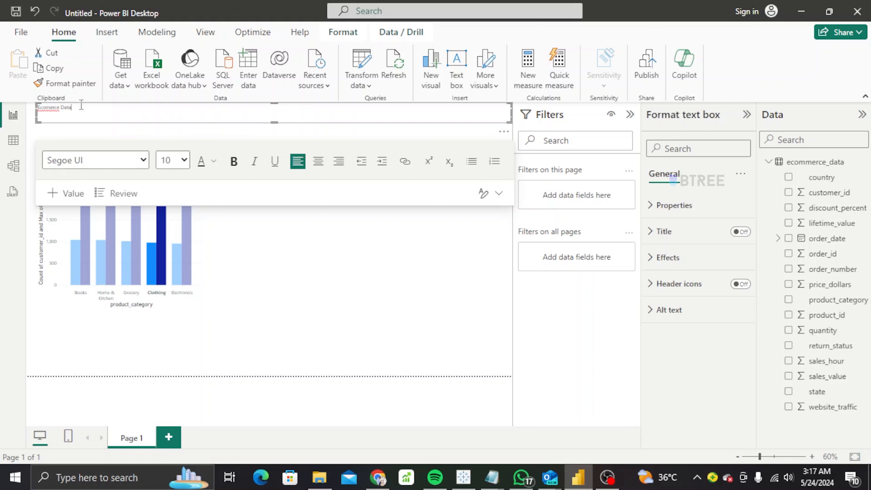
{"action": "left_click_drag", "start_coordinate": [82, 106], "coordinate": [28, 104]}
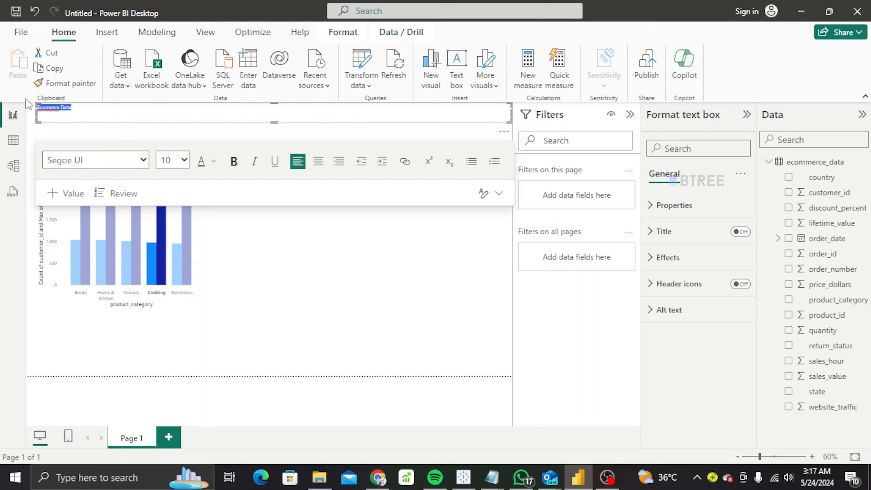
{"action": "left_click", "coordinate": [233, 161]}
{"action": "left_click", "coordinate": [185, 160]}
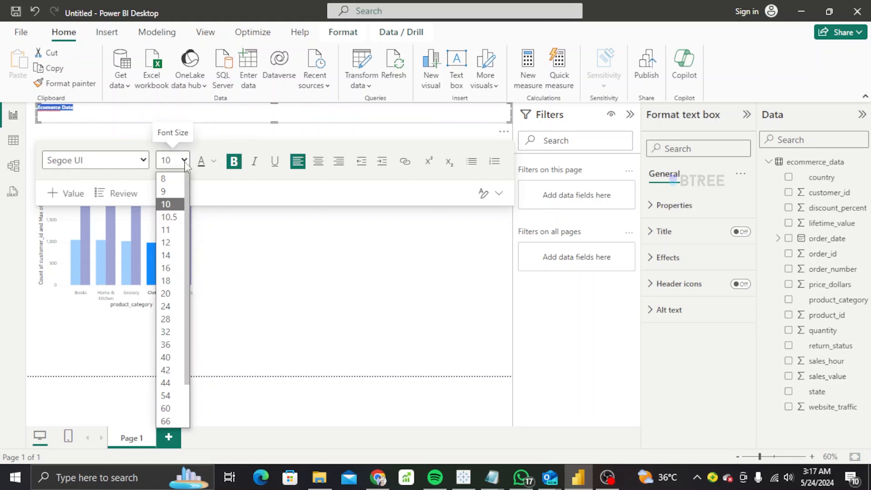
{"action": "left_click", "coordinate": [170, 347]}
{"action": "left_click_drag", "start_coordinate": [279, 124], "coordinate": [272, 146]}
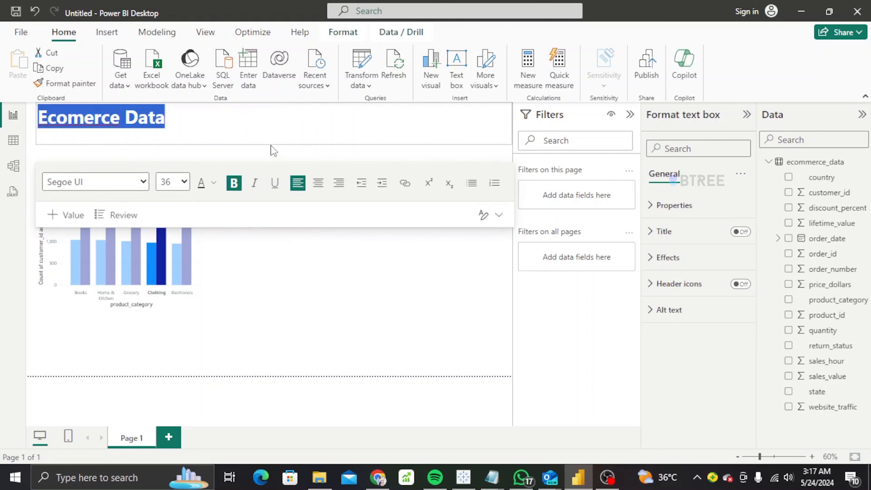
{"action": "left_click", "coordinate": [321, 273]}
{"action": "left_click", "coordinate": [120, 125]}
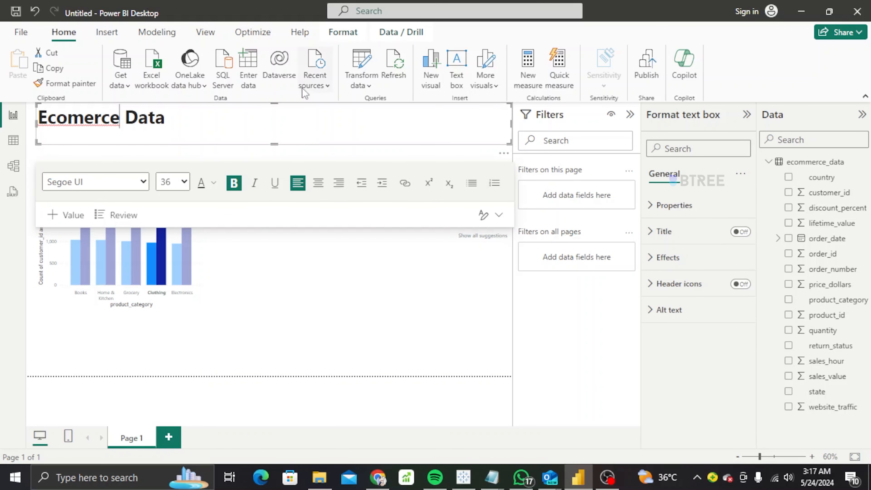
{"action": "left_click", "coordinate": [318, 183]}
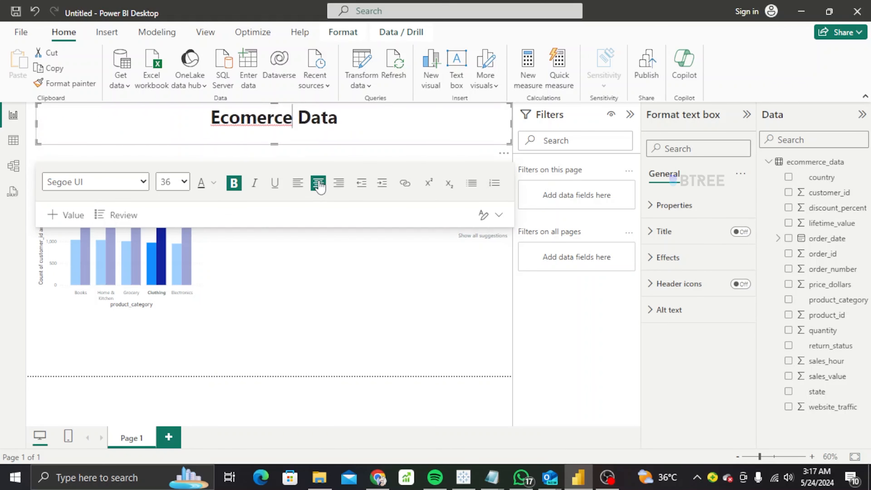
{"action": "left_click", "coordinate": [312, 269]}
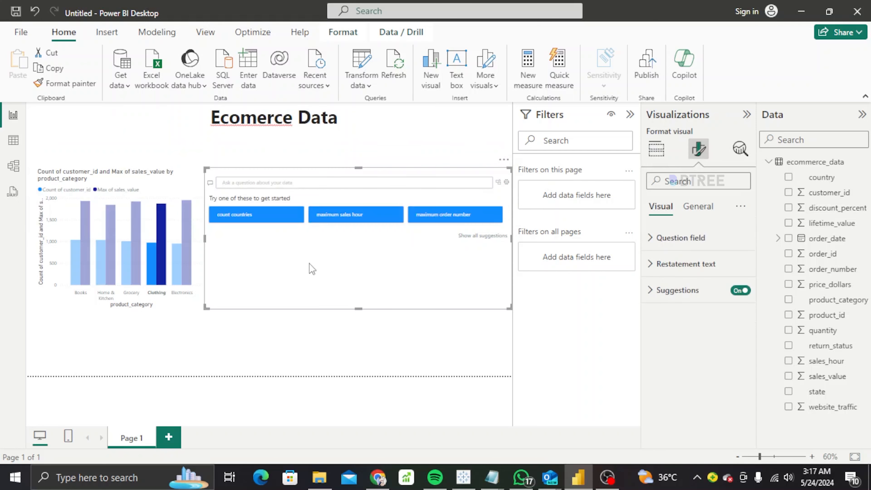
Remove both Q&A visuals, the lower one and the remaining upper one, via More options.
{"action": "left_click", "coordinate": [291, 354]}
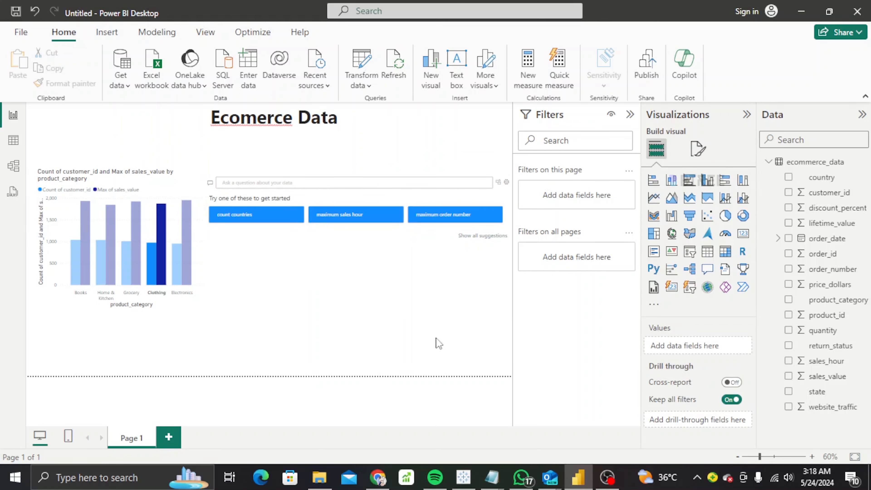
{"action": "double_click", "coordinate": [436, 327]}
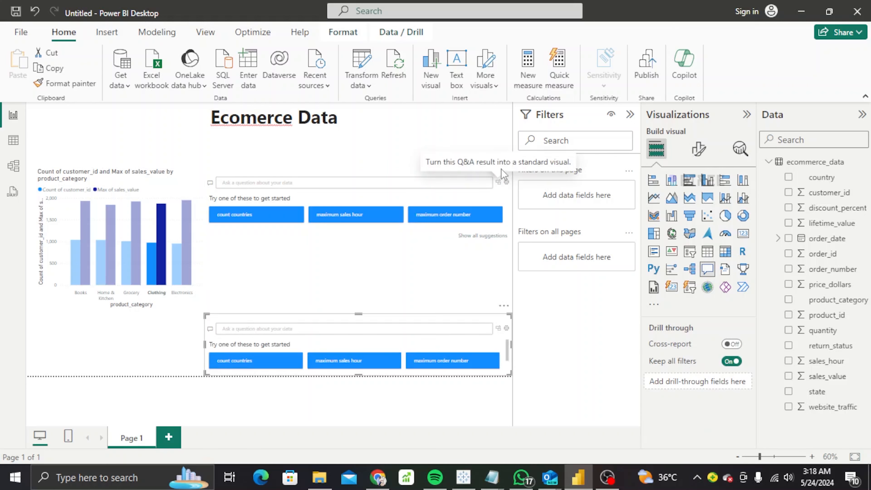
{"action": "left_click", "coordinate": [503, 305]}
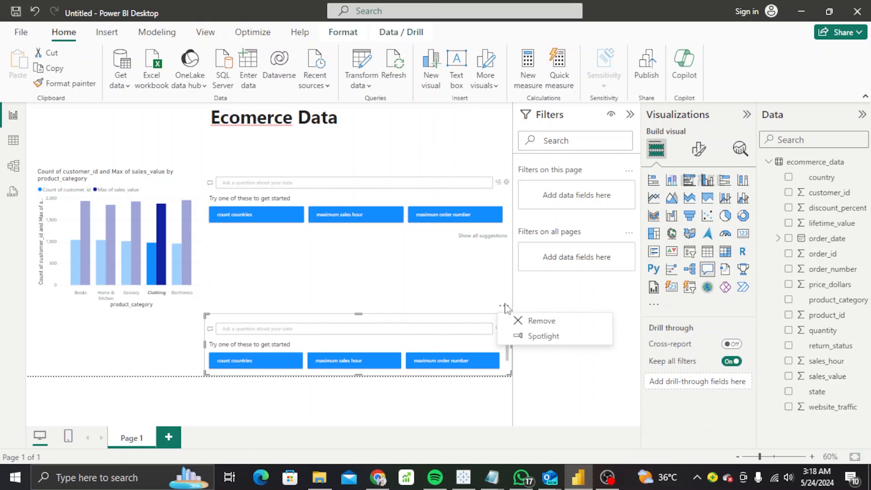
{"action": "left_click", "coordinate": [525, 321]}
{"action": "left_click", "coordinate": [503, 162]}
{"action": "left_click", "coordinate": [524, 177]}
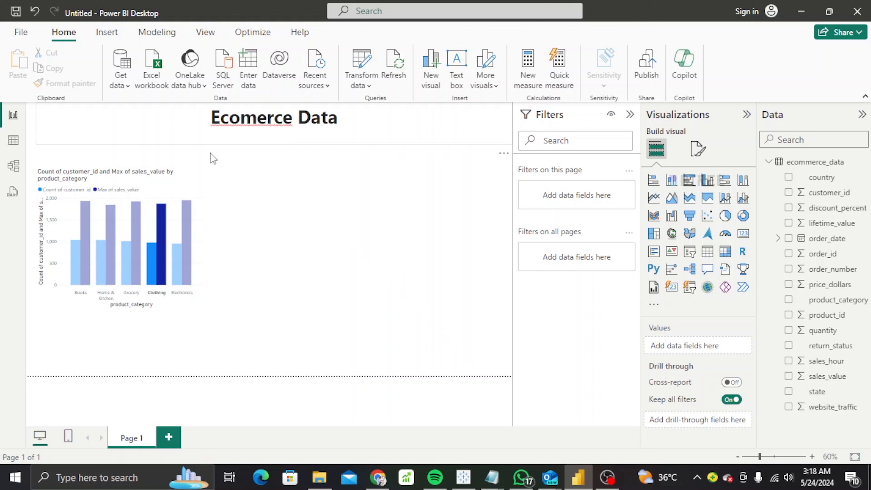
{"action": "mouse_move", "coordinate": [91, 208]}
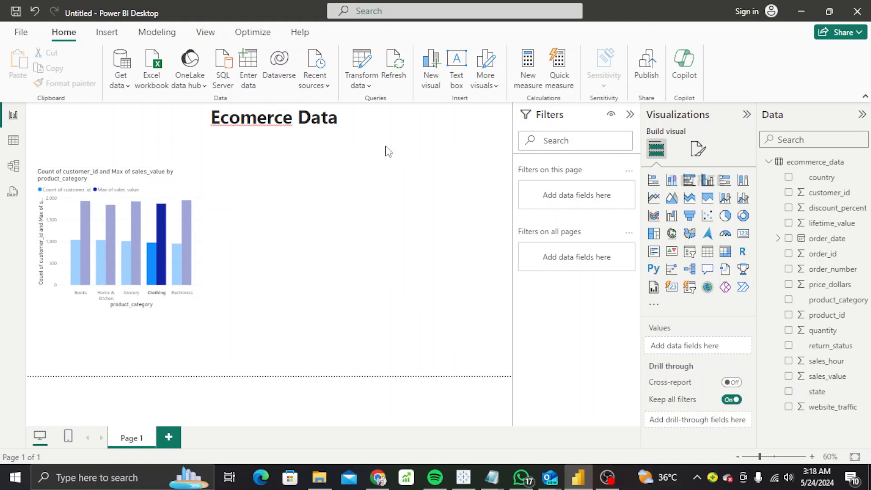
Add a new empty visual to the right of the column chart and enlarge it.
{"action": "left_click", "coordinate": [493, 85]}
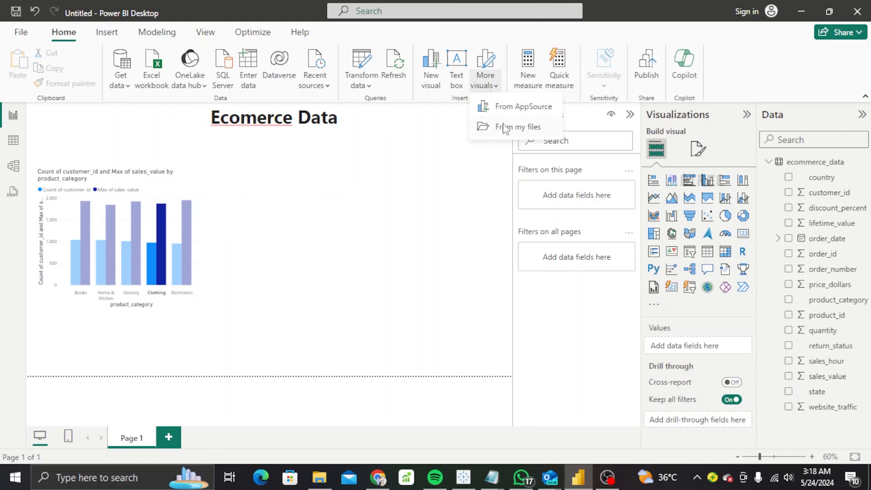
{"action": "left_click", "coordinate": [404, 107]}
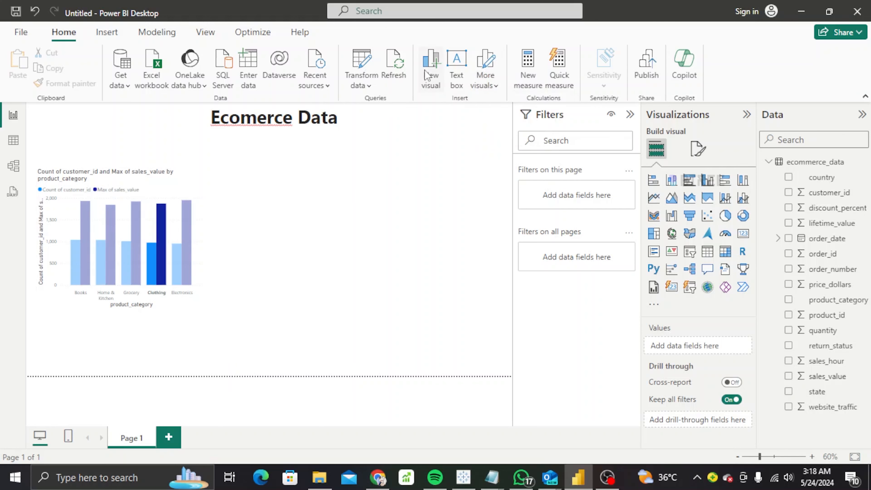
{"action": "left_click", "coordinate": [424, 70]}
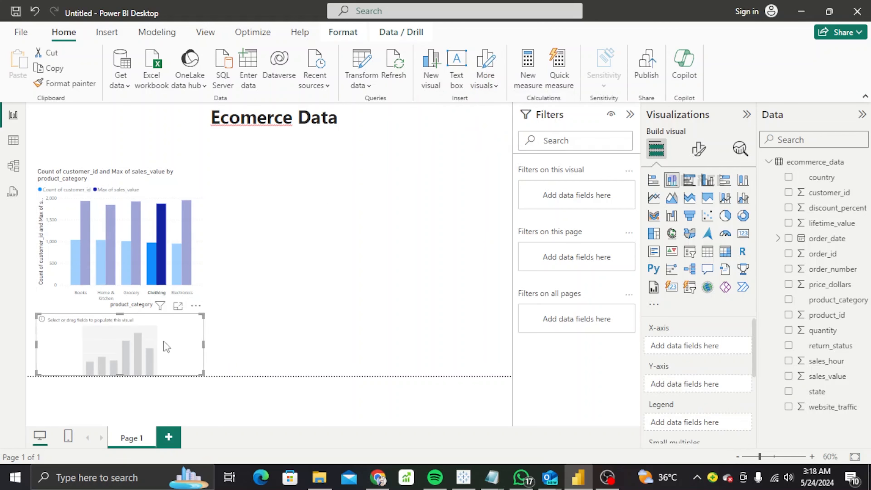
{"action": "left_click_drag", "start_coordinate": [159, 341], "coordinate": [385, 233]}
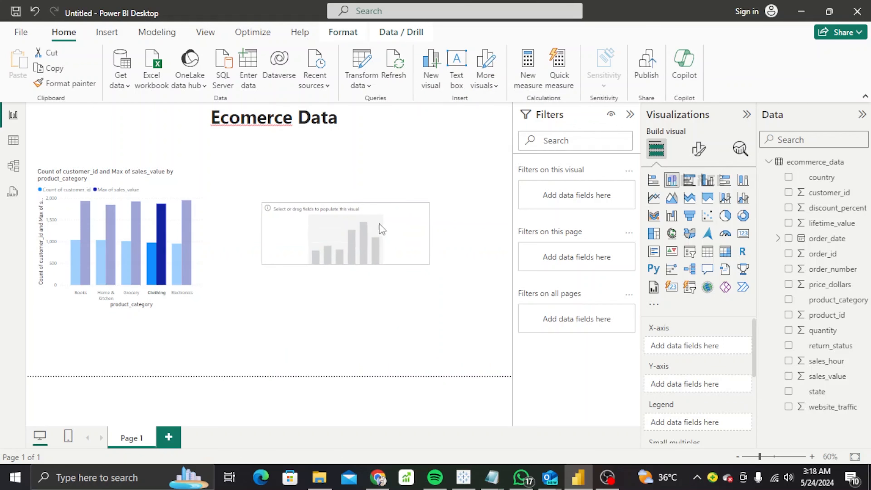
{"action": "left_click_drag", "start_coordinate": [428, 261], "coordinate": [498, 302]}
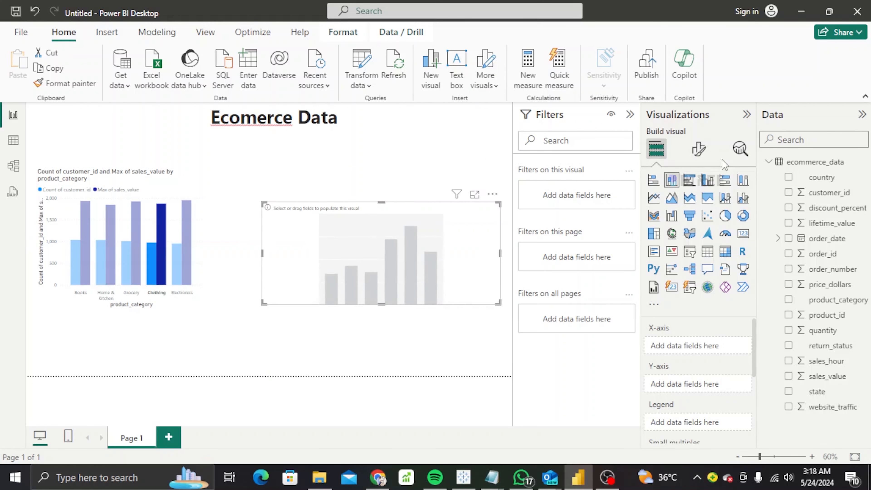
Turn it into a Map with country as location and sales_value as value.
{"action": "left_click", "coordinate": [673, 235]}
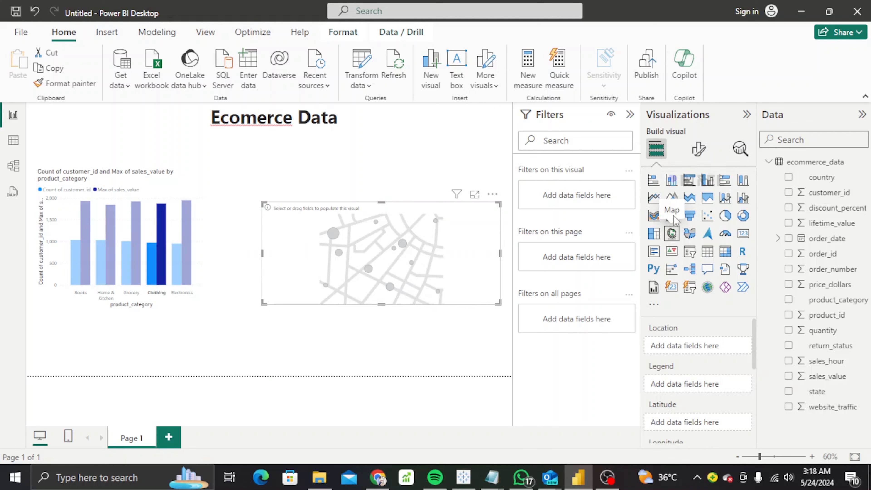
{"action": "left_click", "coordinate": [788, 177]}
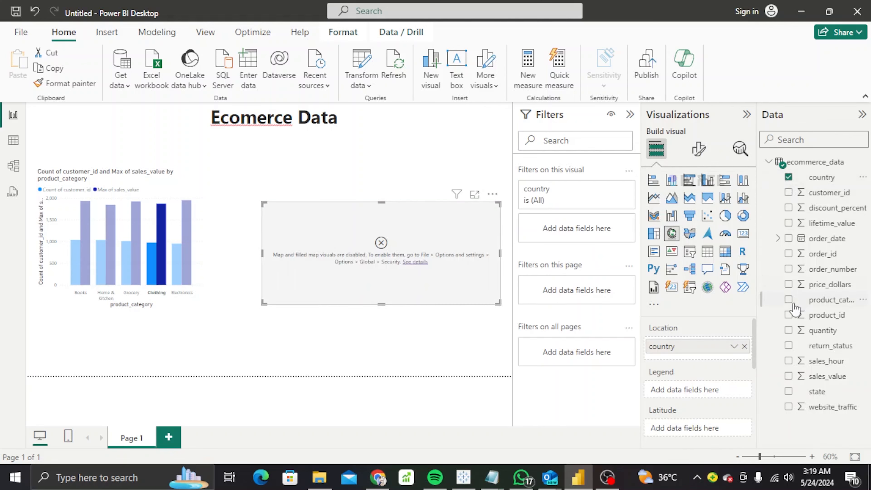
{"action": "left_click", "coordinate": [789, 377]}
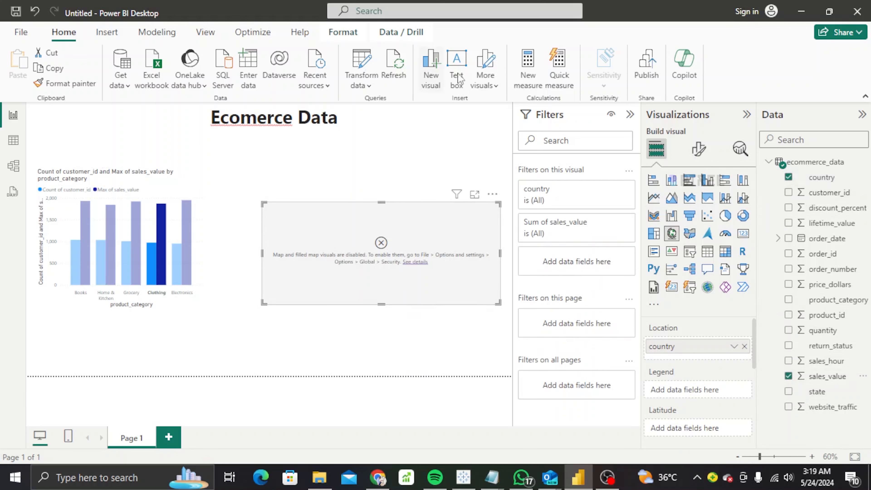
Tick 'Use Map and Filled Map visuals' under Global > Security in Options and confirm with OK.
{"action": "left_click", "coordinate": [21, 33]}
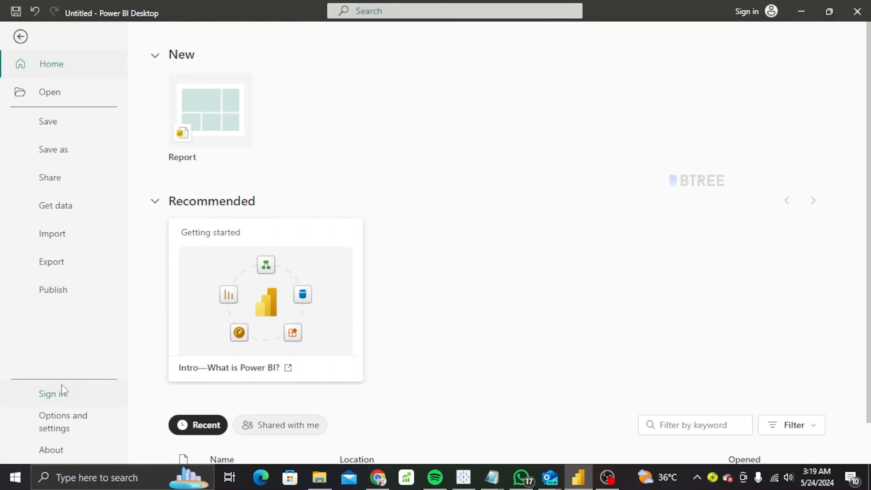
{"action": "left_click", "coordinate": [61, 425]}
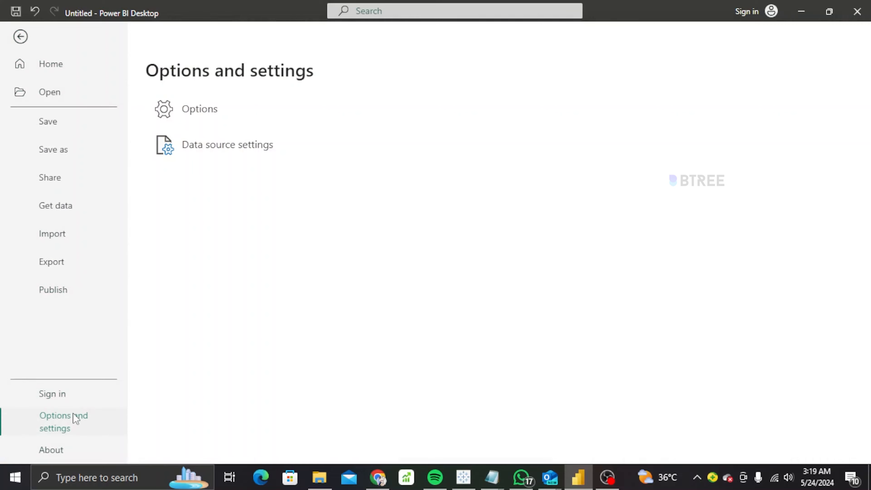
{"action": "left_click", "coordinate": [217, 122]}
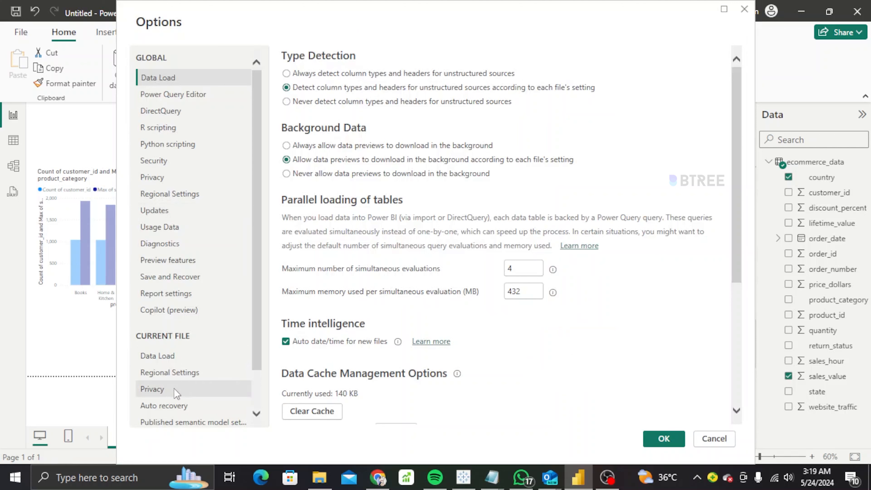
{"action": "left_click", "coordinate": [186, 167]}
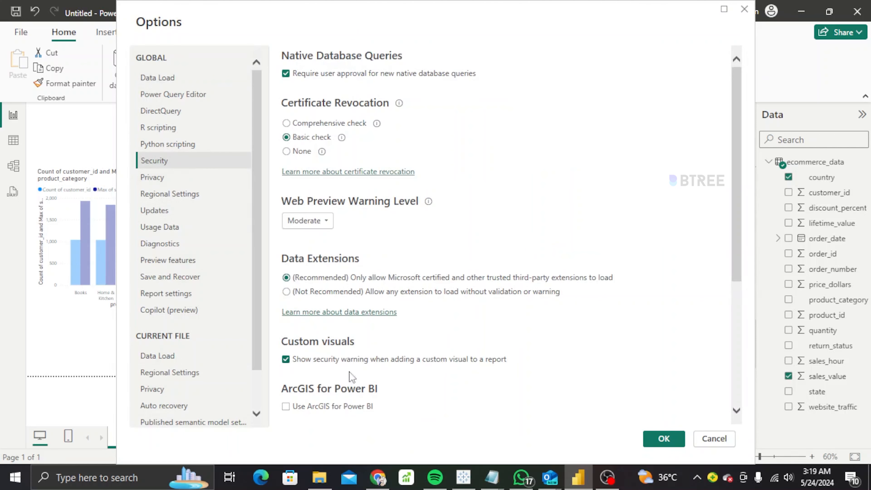
{"action": "left_click_drag", "start_coordinate": [733, 209], "coordinate": [746, 323]}
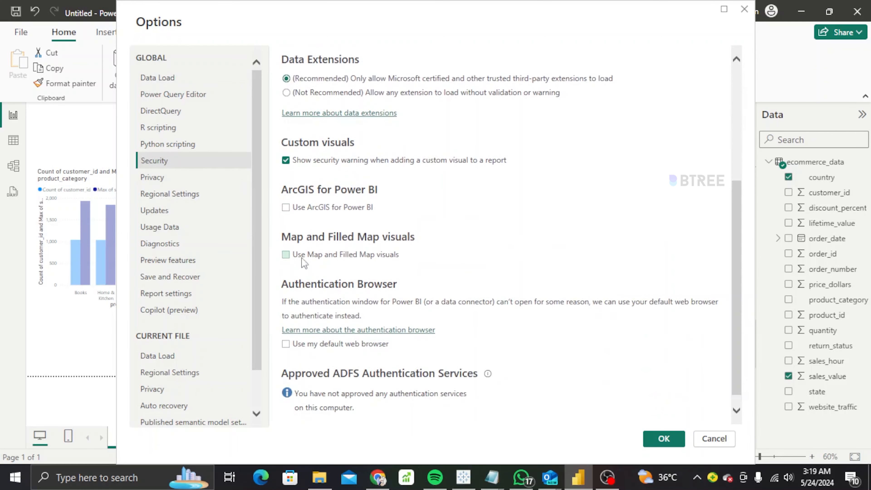
{"action": "left_click", "coordinate": [286, 255]}
{"action": "left_click", "coordinate": [659, 443]}
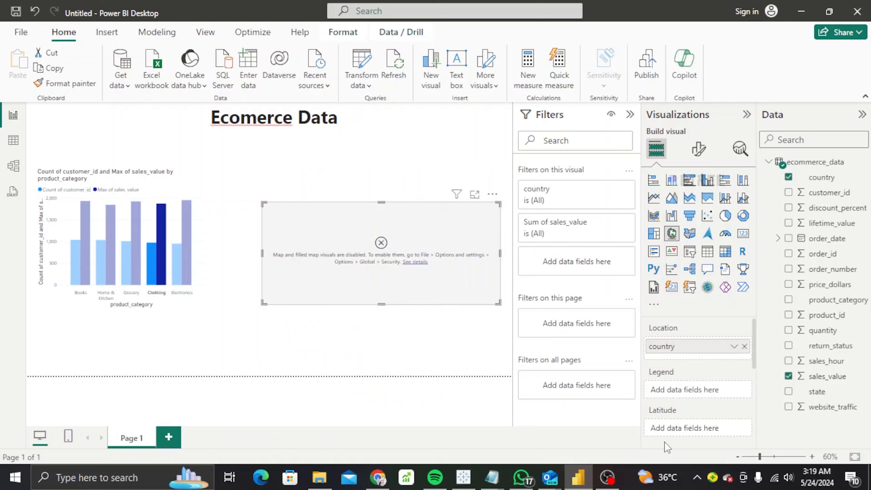
Delete the disabled map visual from the page.
{"action": "left_click", "coordinate": [493, 194]}
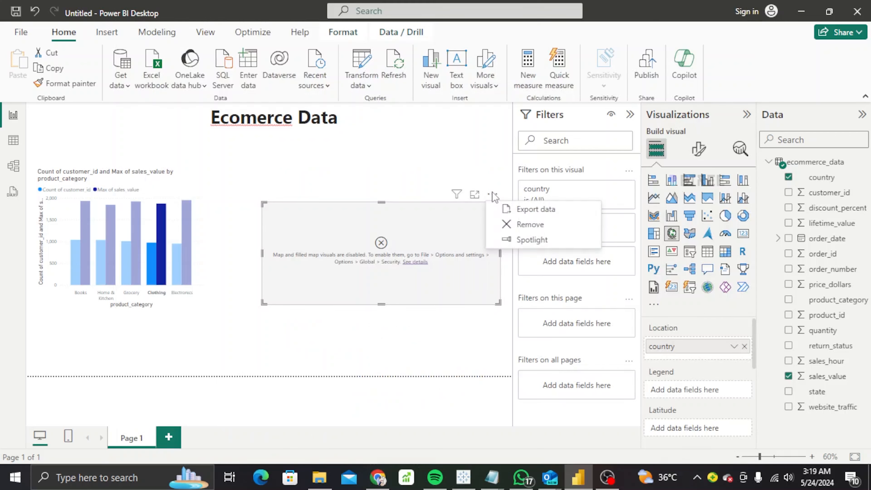
{"action": "left_click", "coordinate": [513, 225]}
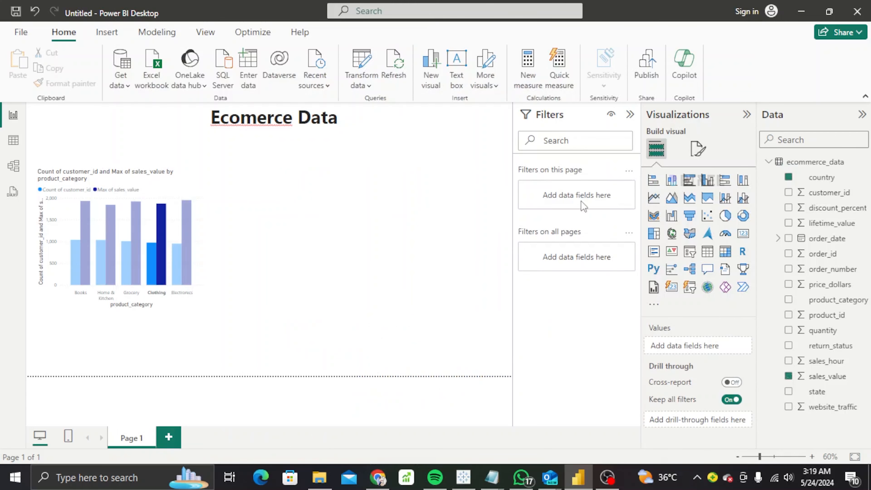
{"action": "left_click", "coordinate": [789, 178]}
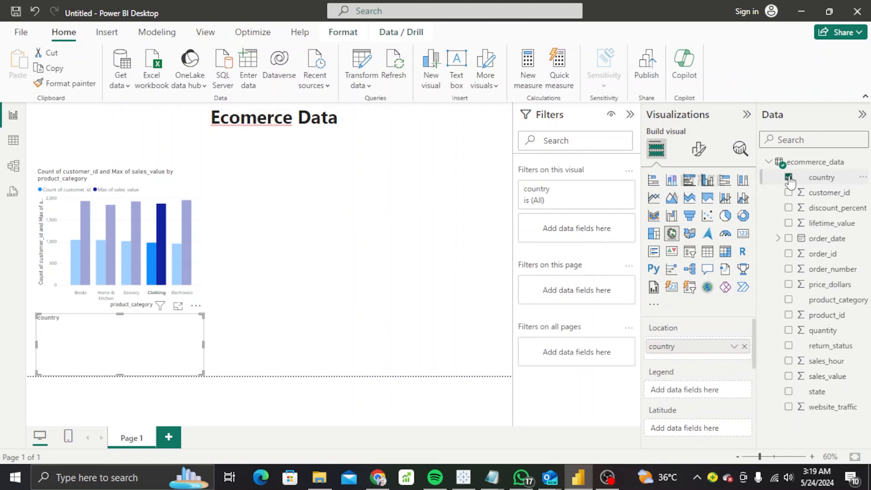
{"action": "left_click", "coordinate": [789, 178]}
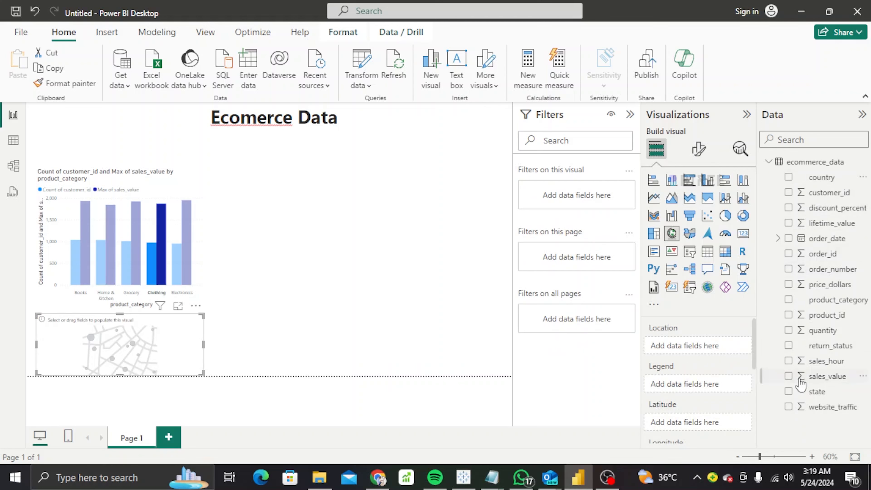
Build a map of Sum of sales_value by state and place it beside the column chart.
{"action": "left_click", "coordinate": [789, 392]}
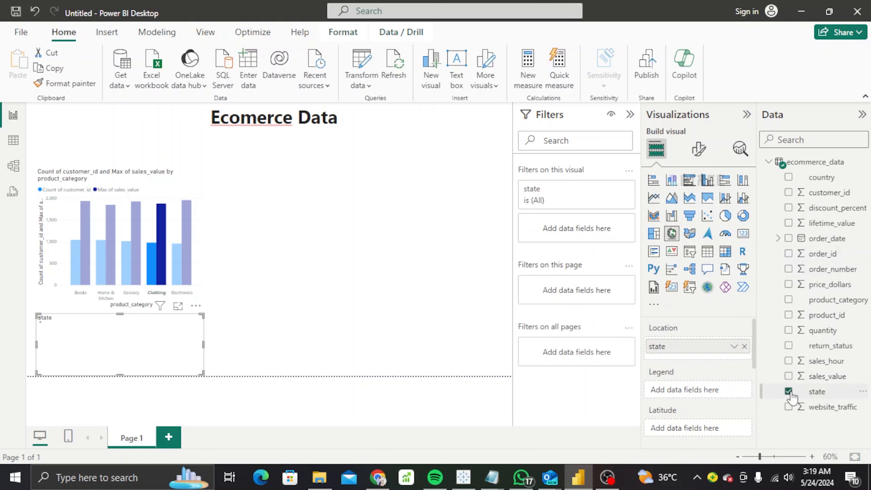
{"action": "left_click", "coordinate": [789, 376]}
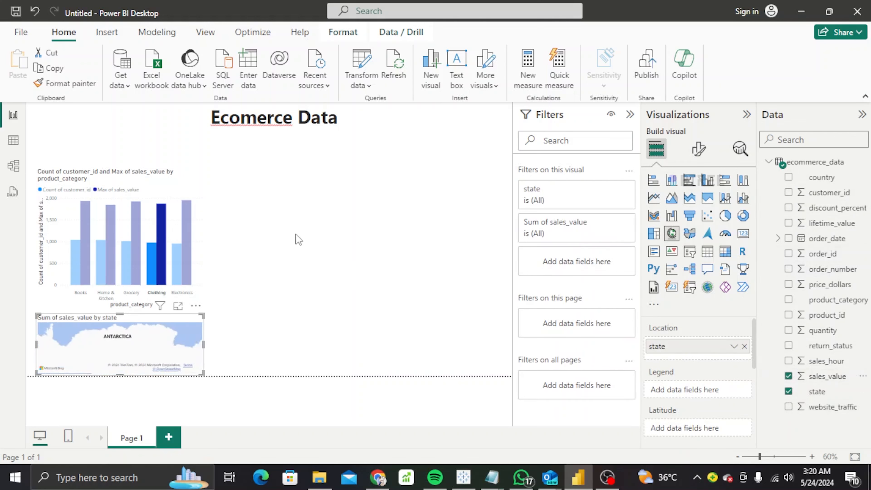
{"action": "left_click_drag", "start_coordinate": [304, 223], "coordinate": [334, 182]}
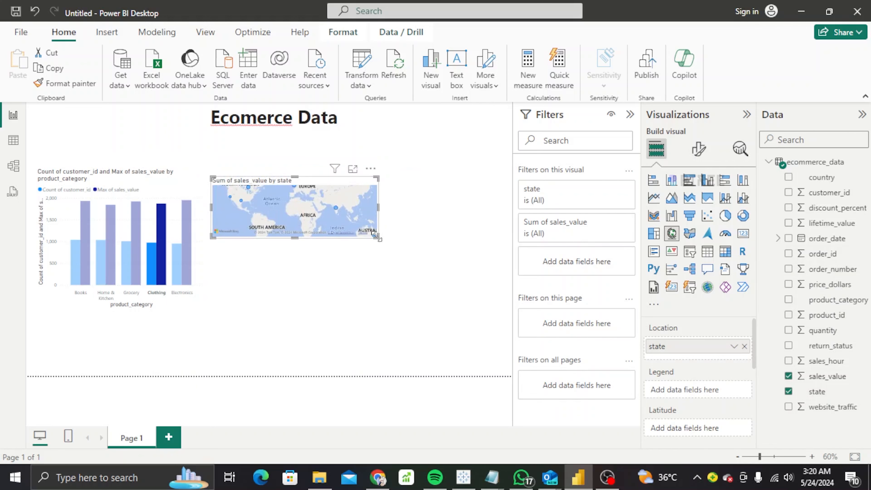
Enlarge the sales-by-state map visual by dragging its corner.
{"action": "left_click_drag", "start_coordinate": [377, 235], "coordinate": [502, 311]}
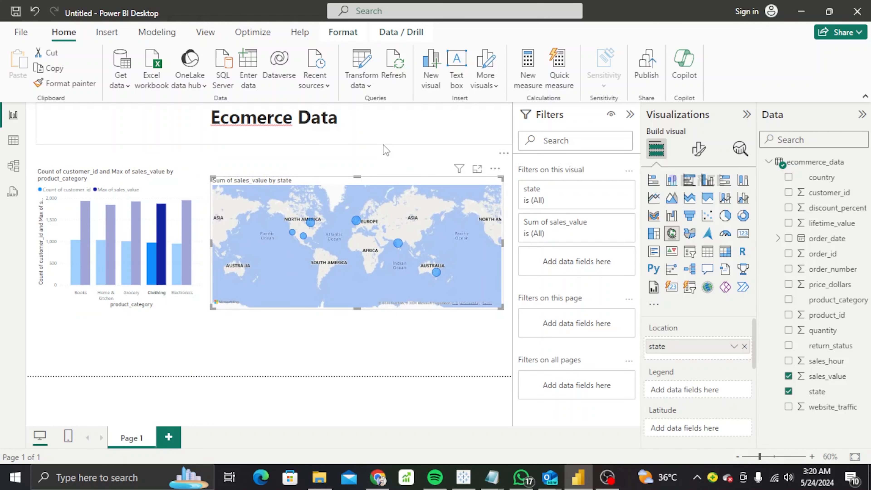
{"action": "left_click", "coordinate": [384, 145]}
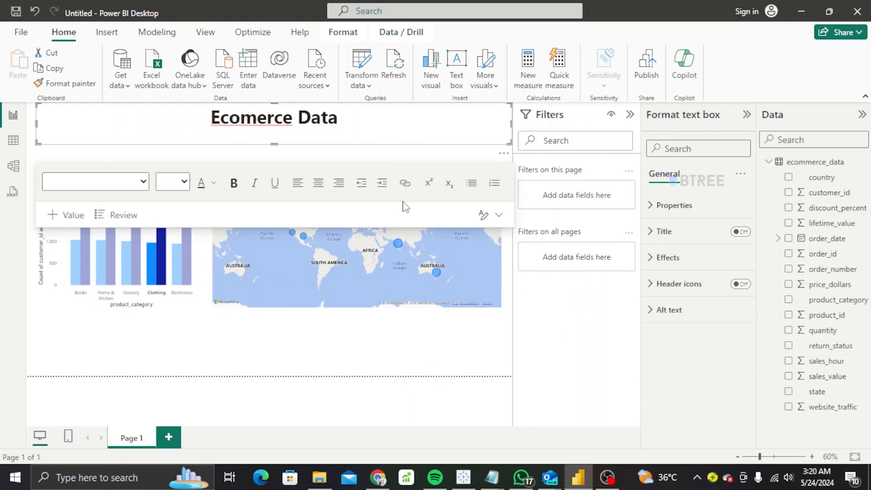
{"action": "double_click", "coordinate": [381, 344]}
Remove the stray Q&A visual and align the map beside the bar chart.
{"action": "left_click", "coordinate": [495, 305]}
{"action": "left_click", "coordinate": [523, 322]}
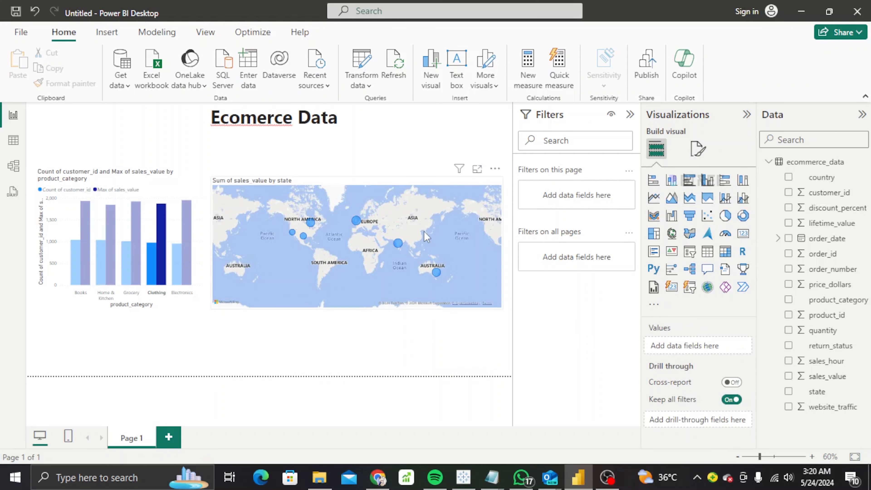
{"action": "left_click", "coordinate": [215, 182]}
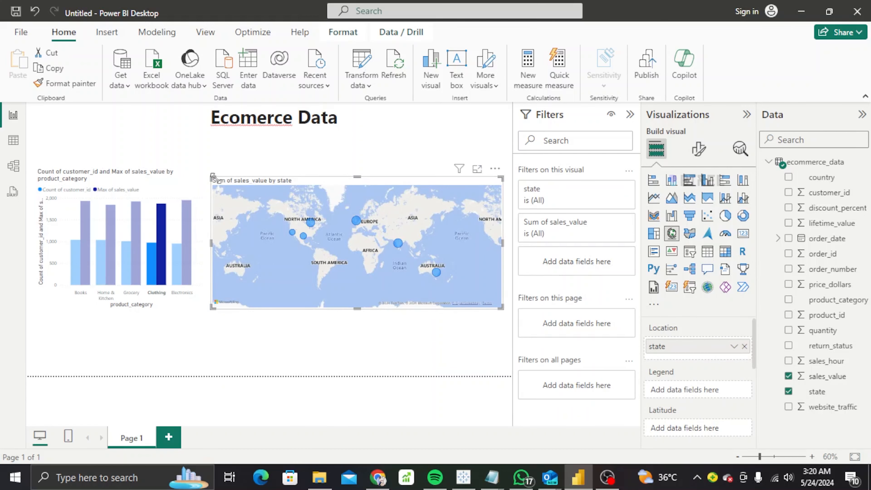
{"action": "mouse_move", "coordinate": [365, 178]}
{"action": "left_mouse_down"}
{"action": "mouse_move", "coordinate": [374, 147]}
{"action": "mouse_move", "coordinate": [374, 169]}
{"action": "left_mouse_up"}
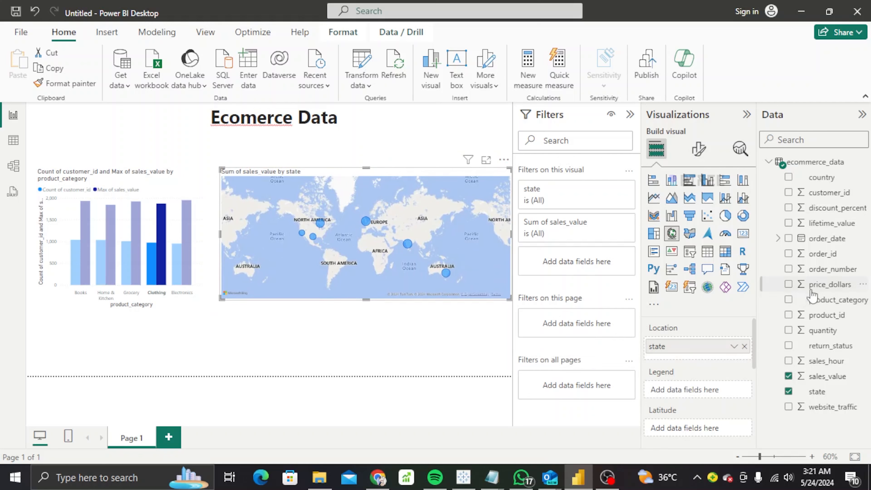
Add product_category as the map legend and size bubbles by Maximum of sales_value.
{"action": "left_click", "coordinate": [789, 300]}
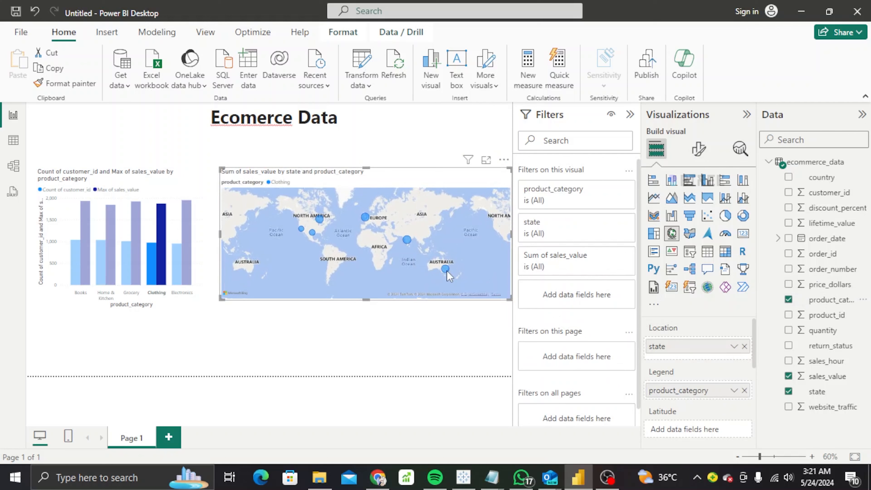
{"action": "mouse_move", "coordinate": [447, 272]}
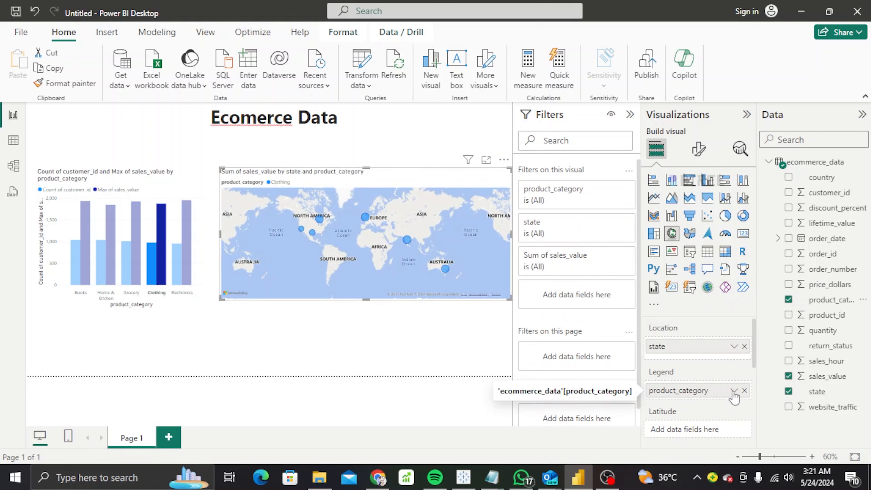
{"action": "left_click_drag", "start_coordinate": [756, 364], "coordinate": [756, 419]}
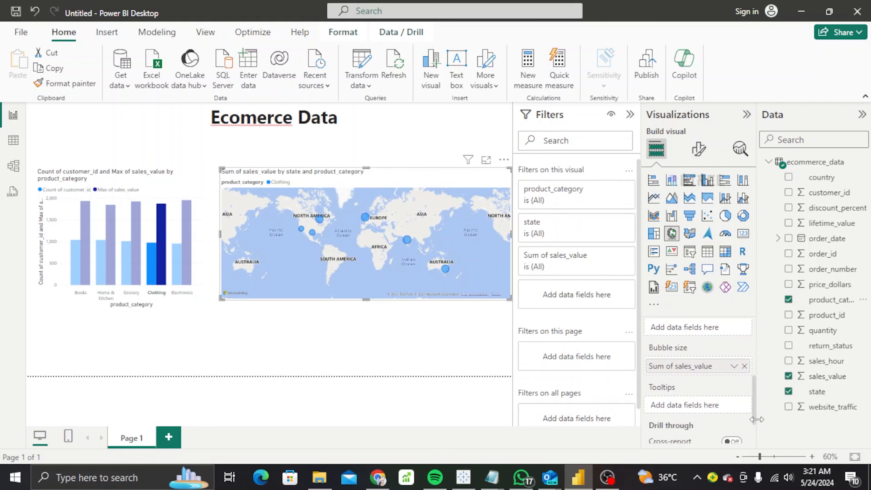
{"action": "left_click", "coordinate": [734, 366]}
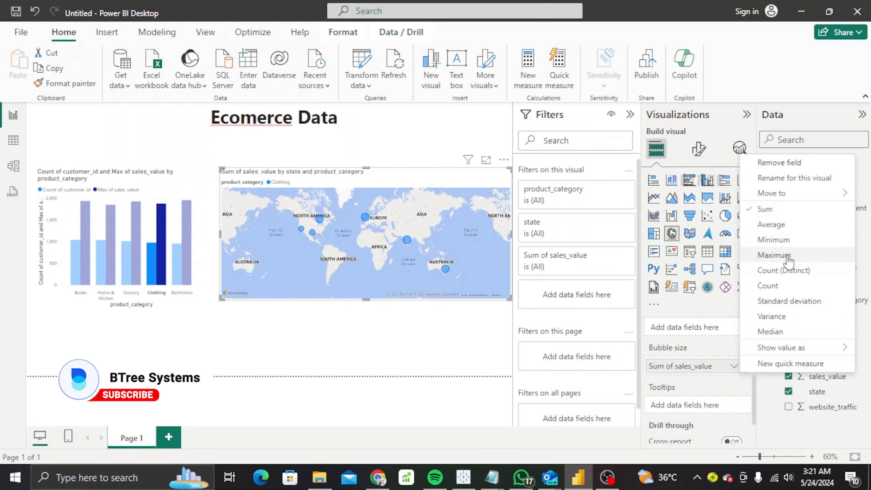
{"action": "left_click", "coordinate": [772, 256]}
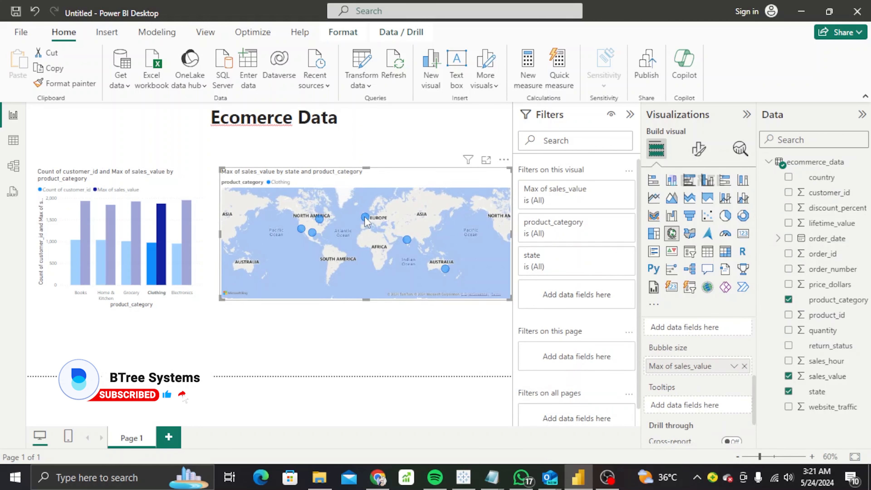
{"action": "mouse_move", "coordinate": [366, 220]}
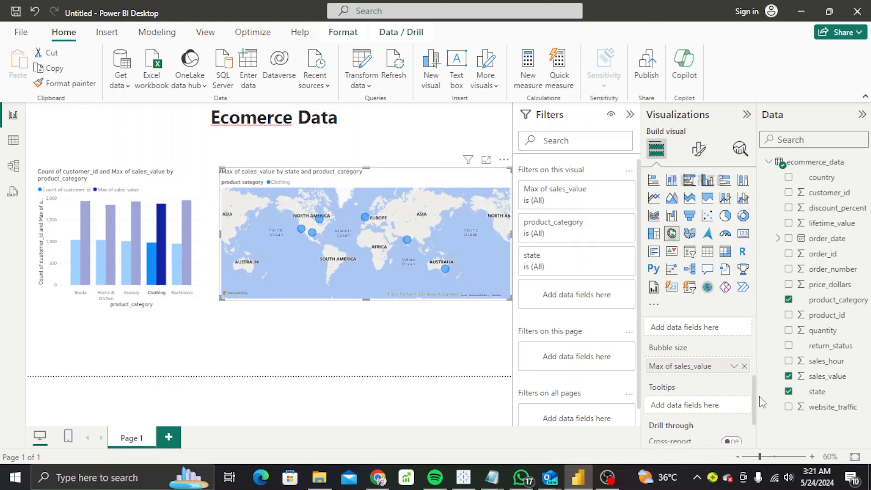
Adjust the map bubble size and set bubble range scaling to Data range.
{"action": "scroll", "coordinate": [752, 439], "scroll_direction": "down", "scroll_amount": 2}
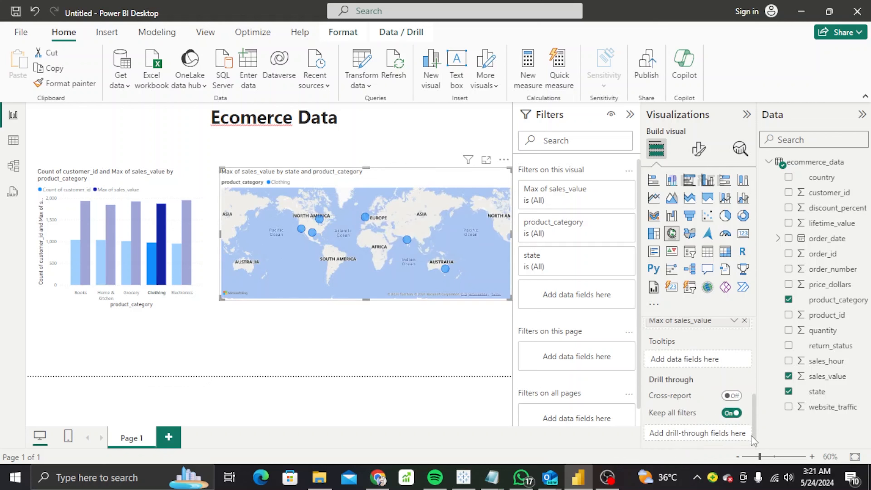
{"action": "left_click", "coordinate": [699, 148]}
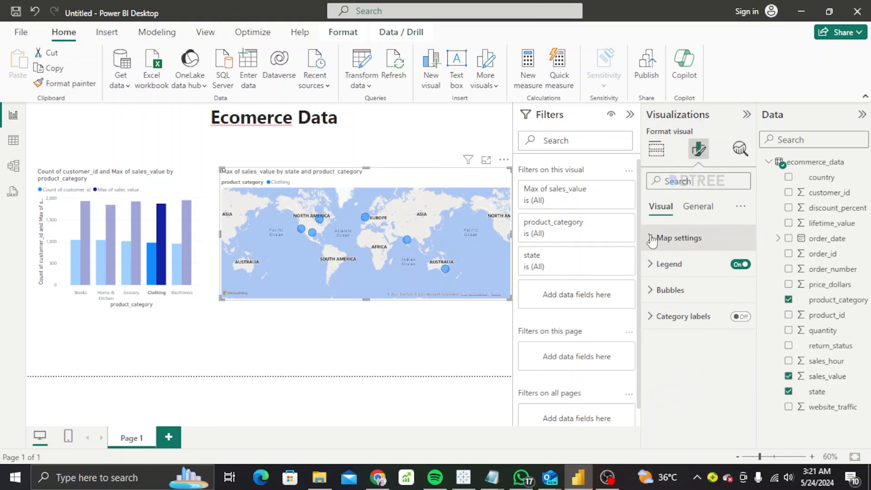
{"action": "left_click", "coordinate": [653, 293]}
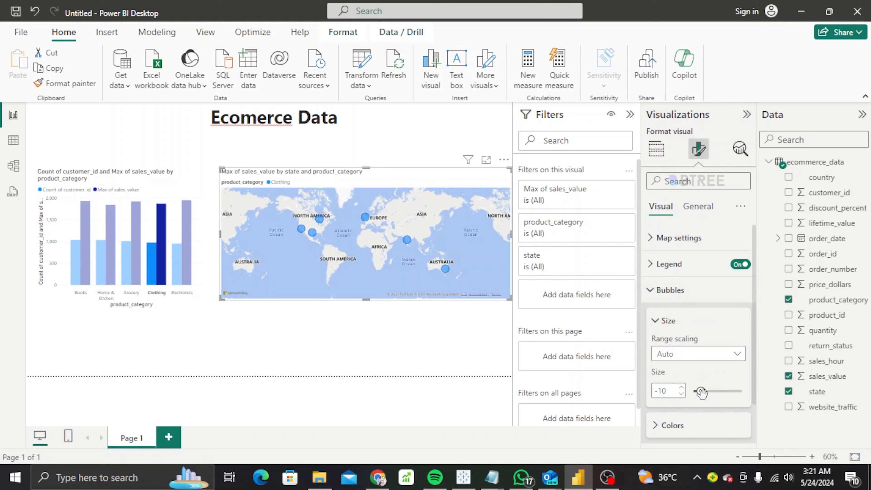
{"action": "mouse_move", "coordinate": [701, 391]}
{"action": "left_mouse_down"}
{"action": "mouse_move", "coordinate": [720, 392]}
{"action": "mouse_move", "coordinate": [703, 392]}
{"action": "left_mouse_up"}
{"action": "left_click", "coordinate": [728, 357]}
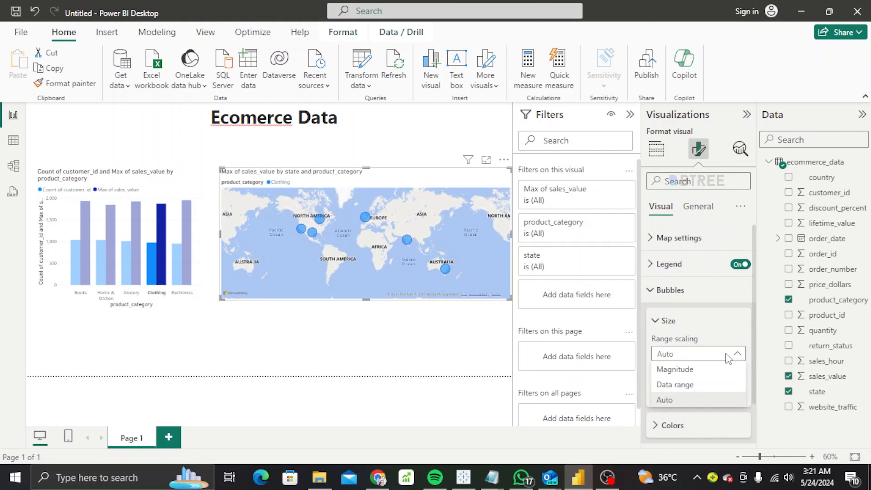
{"action": "left_click", "coordinate": [696, 387]}
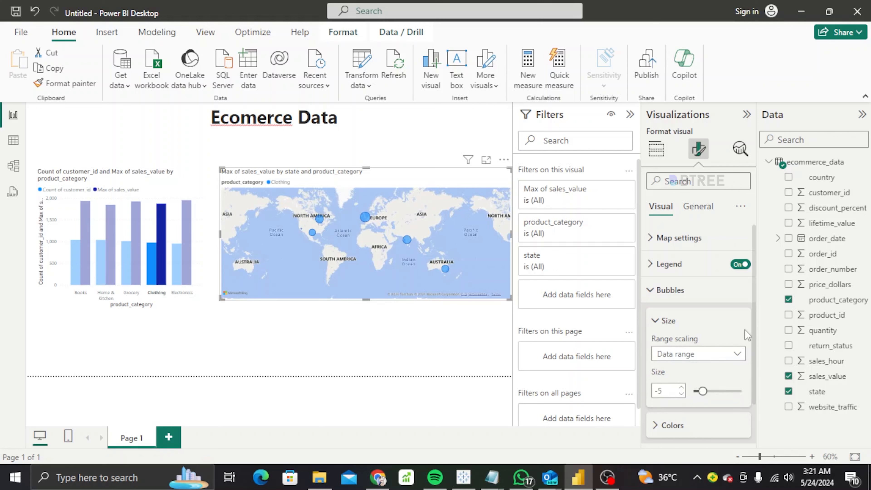
Colour the Clothing bubbles gold.
{"action": "left_click_drag", "start_coordinate": [753, 323], "coordinate": [757, 364]}
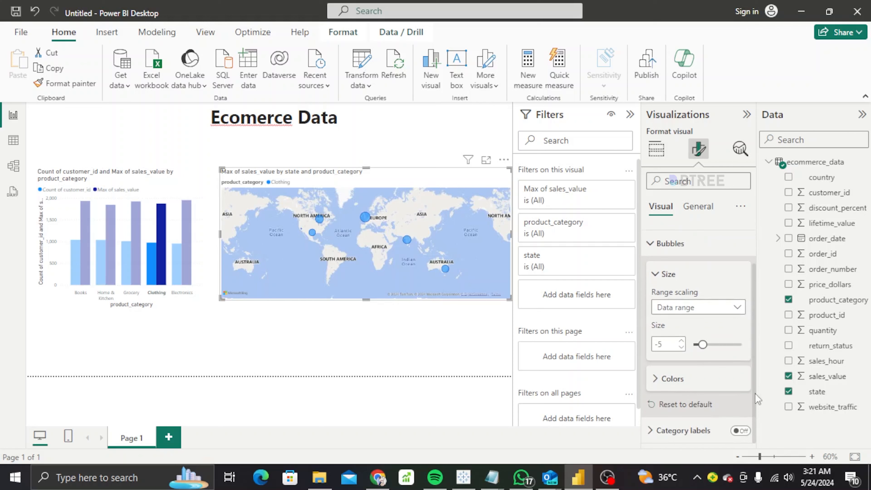
{"action": "left_click", "coordinate": [668, 379]}
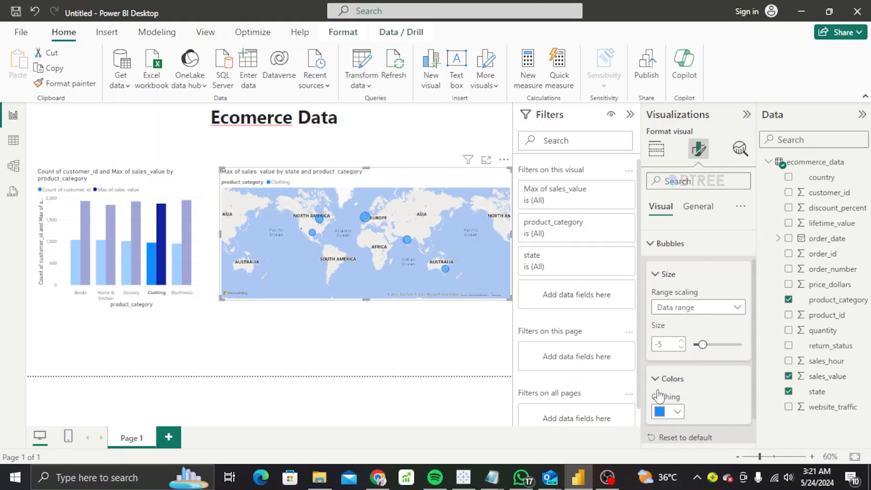
{"action": "left_click", "coordinate": [677, 413]}
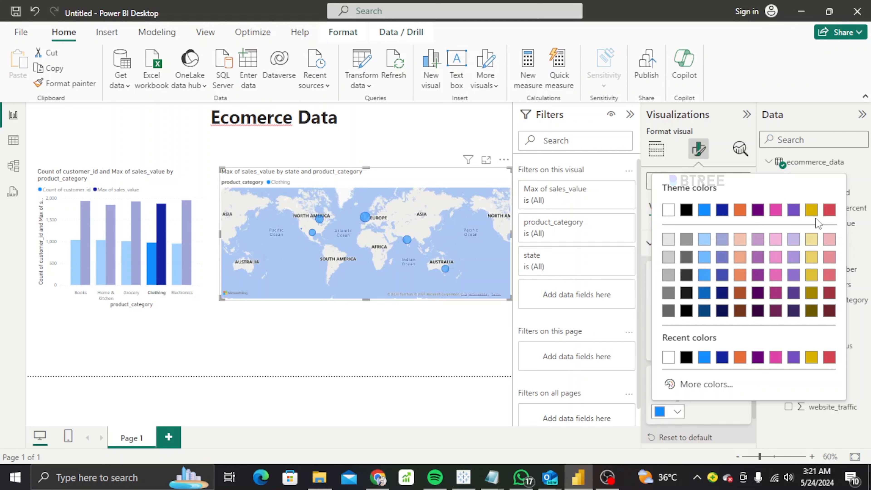
{"action": "left_click", "coordinate": [812, 210]}
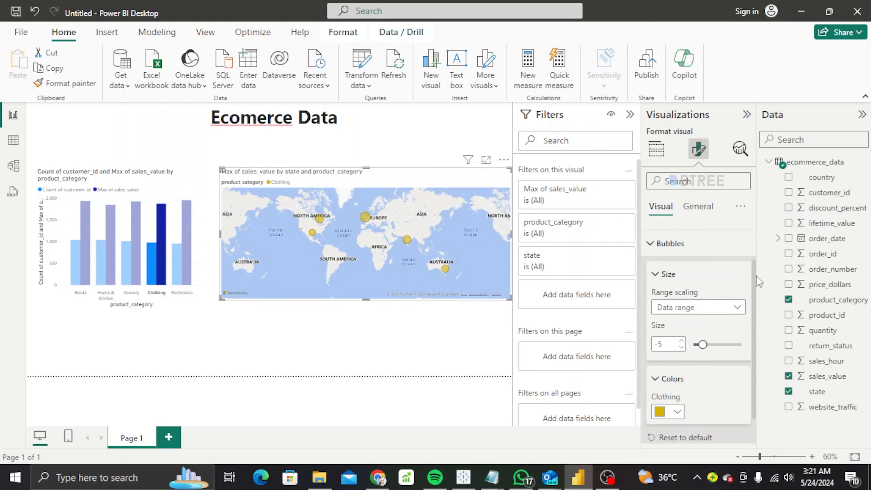
Keep the map title at Heading 3 with the DIN font.
{"action": "left_click", "coordinate": [703, 210]}
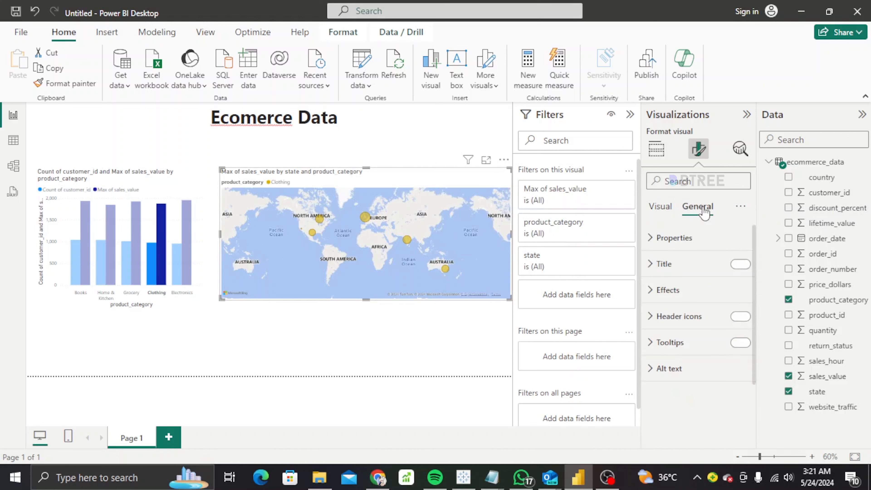
{"action": "left_click", "coordinate": [667, 273]}
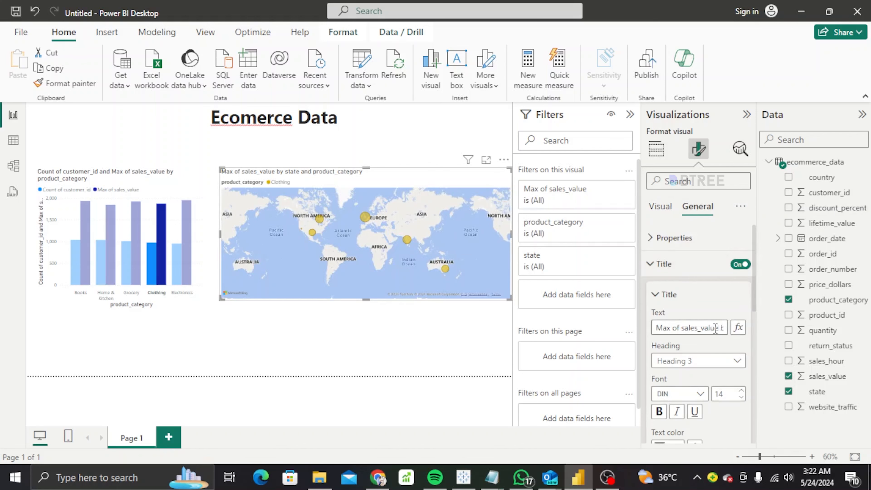
{"action": "left_click", "coordinate": [709, 361]}
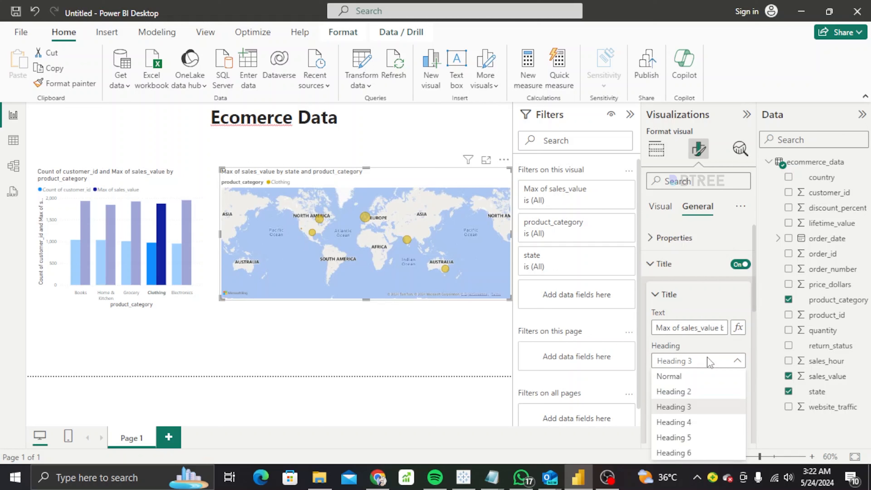
{"action": "left_click", "coordinate": [691, 355]}
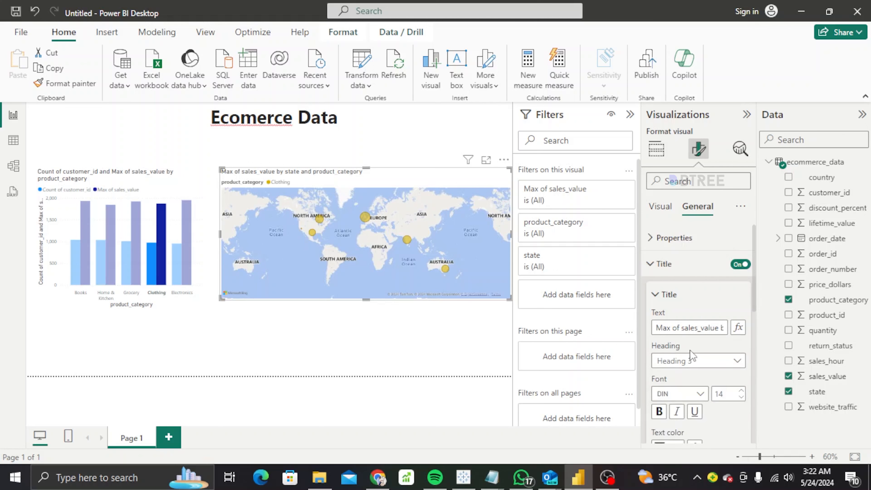
{"action": "left_click", "coordinate": [698, 396]}
{"action": "left_click", "coordinate": [750, 355]}
Make the map title bold, italic, underlined and red.
{"action": "scroll", "coordinate": [757, 299], "scroll_direction": "down", "scroll_amount": 2}
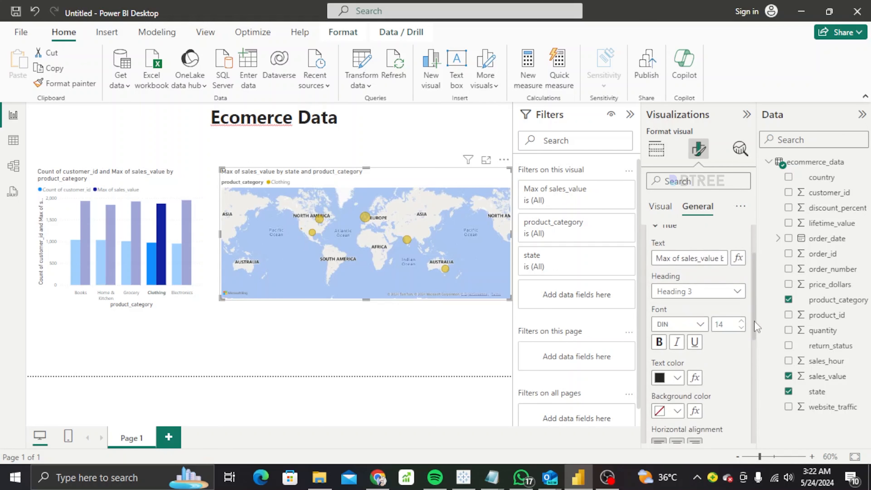
{"action": "left_click", "coordinate": [659, 342]}
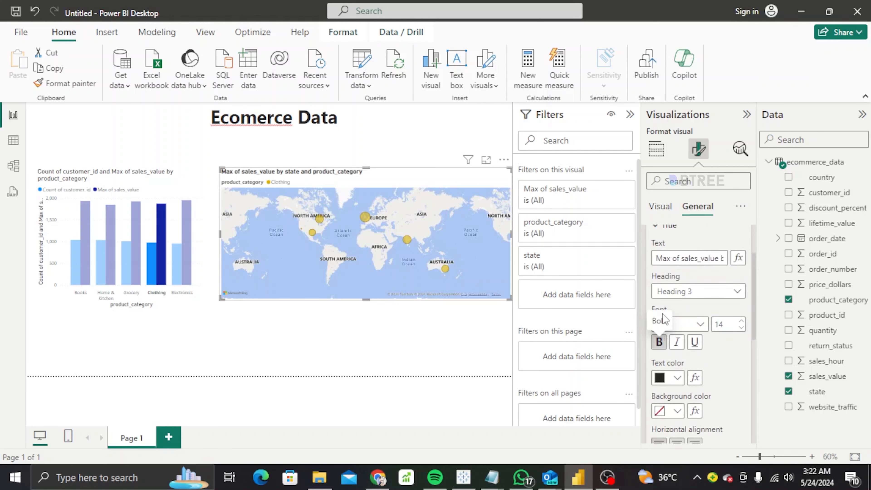
{"action": "left_click", "coordinate": [678, 342]}
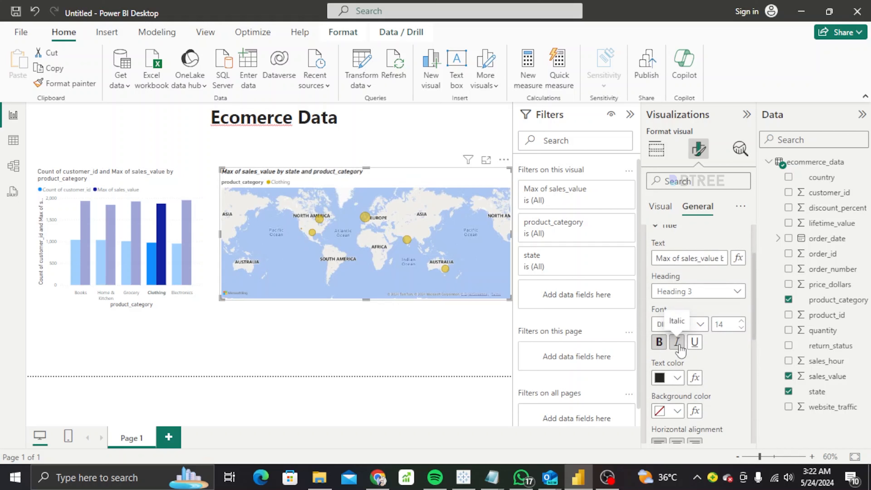
{"action": "left_click", "coordinate": [695, 343]}
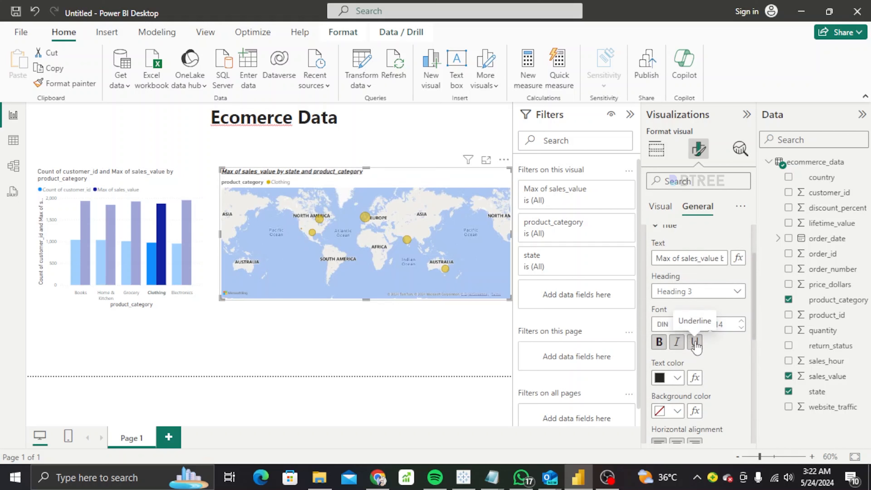
{"action": "left_click", "coordinate": [677, 378]}
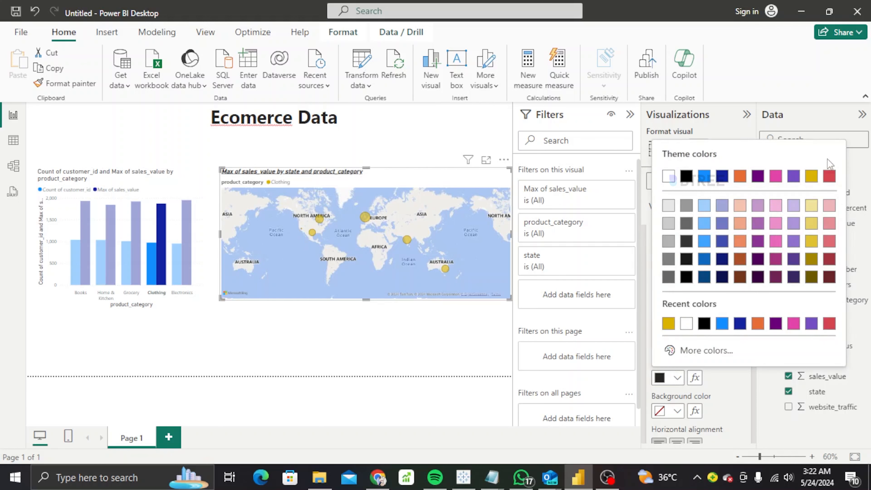
{"action": "left_click", "coordinate": [828, 180]}
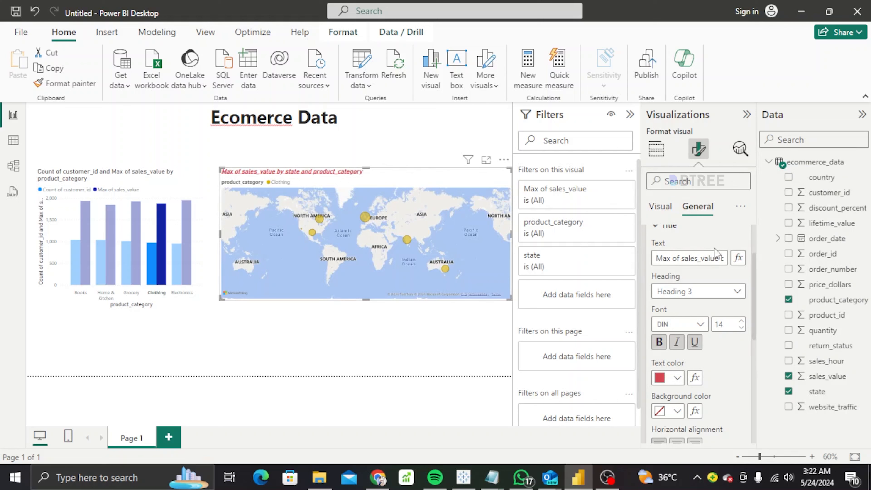
Give the map title a pink background.
{"action": "double_click", "coordinate": [701, 258]}
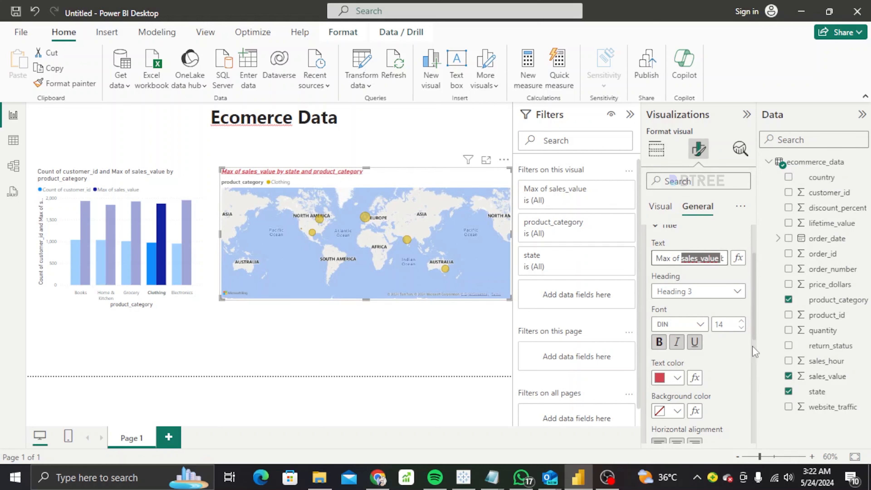
{"action": "scroll", "coordinate": [753, 346], "scroll_direction": "down", "scroll_amount": 3}
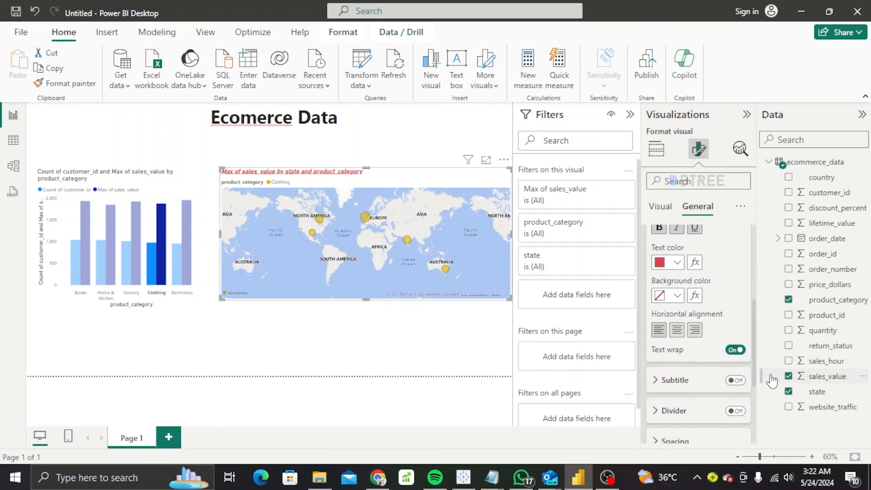
{"action": "left_click", "coordinate": [678, 296]}
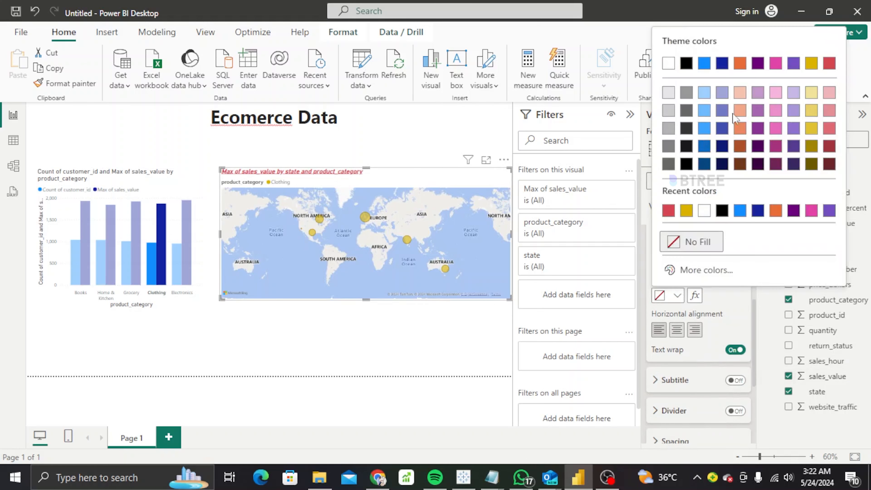
{"action": "left_click", "coordinate": [811, 211]}
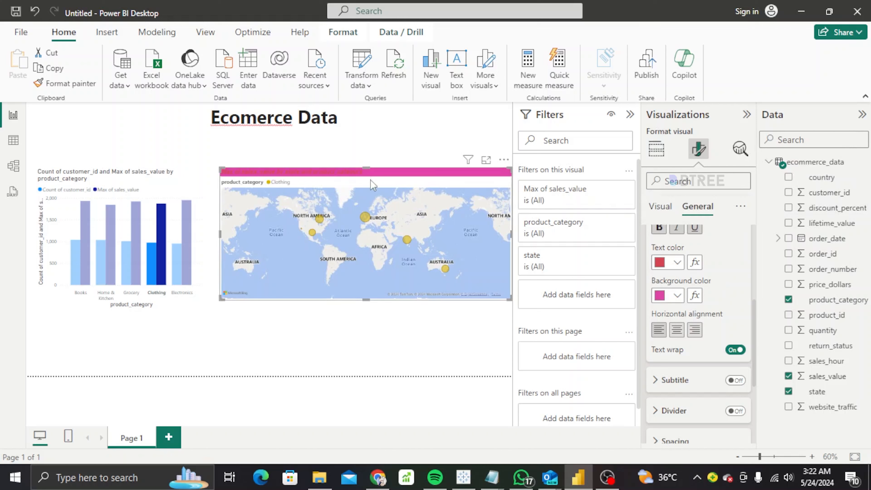
{"action": "left_click", "coordinate": [175, 185]}
Set the bar chart title text to red on a pink background.
{"action": "right_click", "coordinate": [174, 185]}
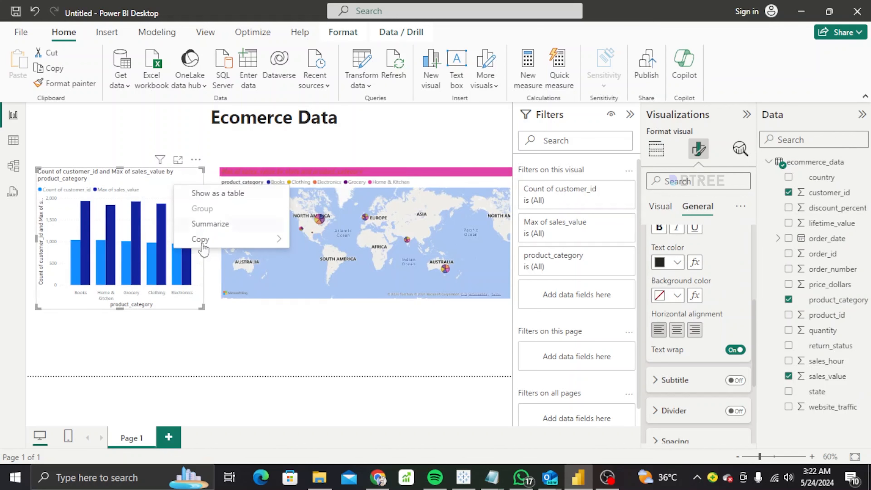
{"action": "left_click", "coordinate": [484, 318]}
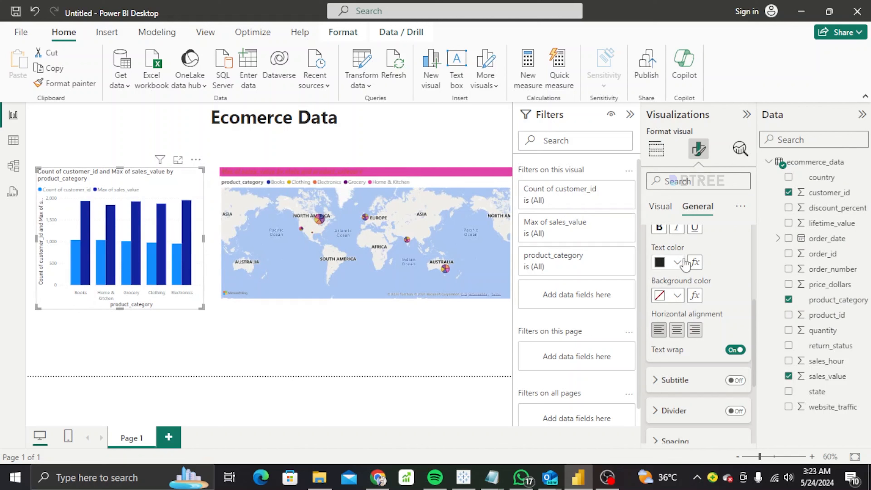
{"action": "left_click", "coordinate": [677, 262]}
{"action": "left_click", "coordinate": [669, 208]}
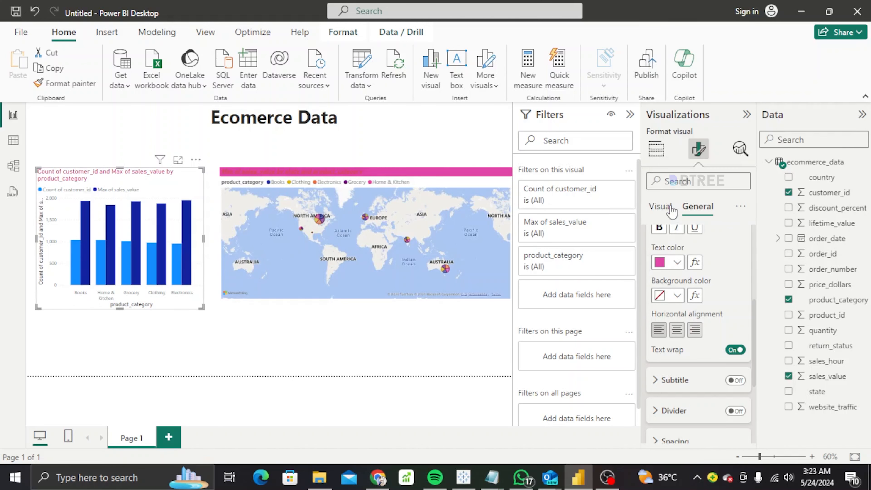
{"action": "left_click", "coordinate": [678, 263]}
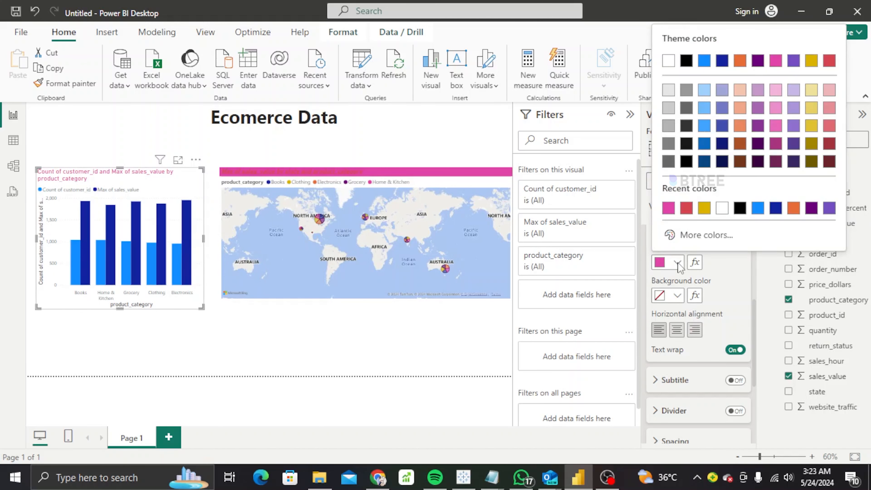
{"action": "left_click", "coordinate": [686, 214]}
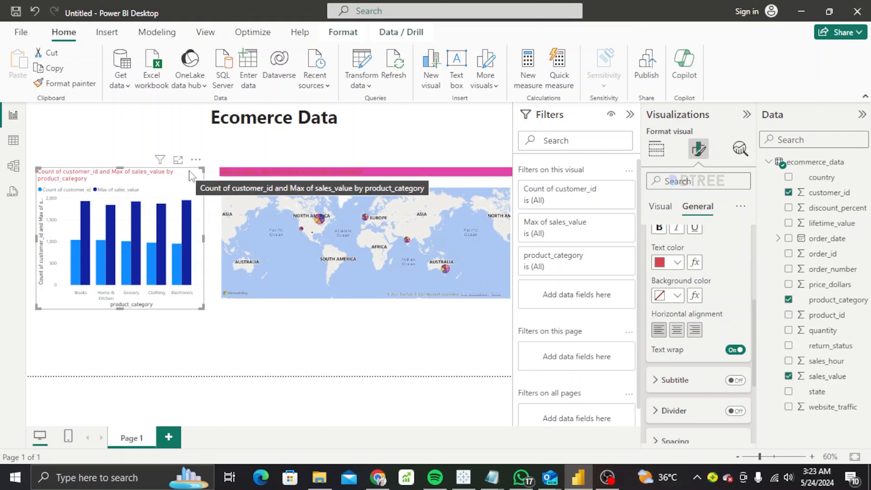
{"action": "left_click", "coordinate": [679, 296]}
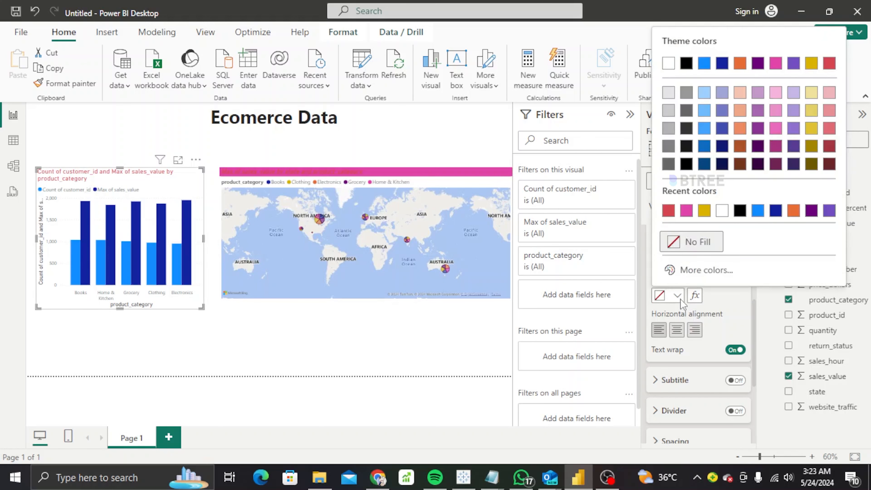
{"action": "left_click", "coordinate": [687, 213]}
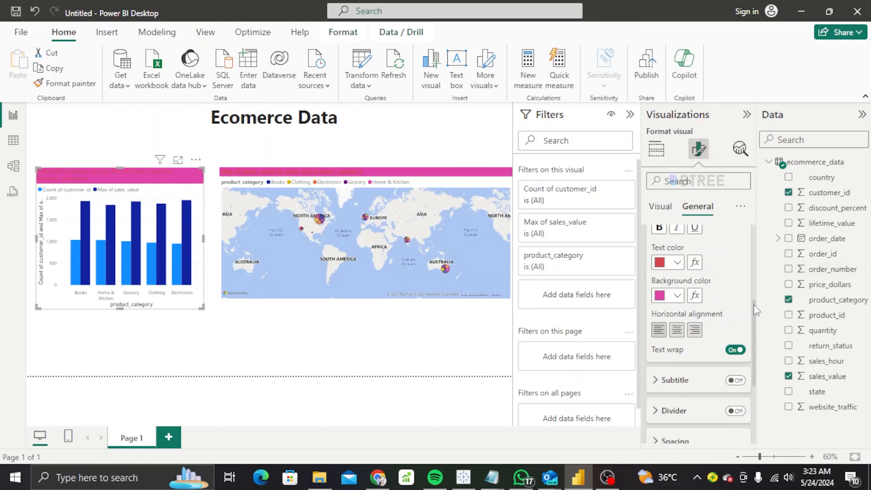
Turn on data labels for the bar chart's bars.
{"action": "left_click_drag", "start_coordinate": [754, 313], "coordinate": [758, 358]}
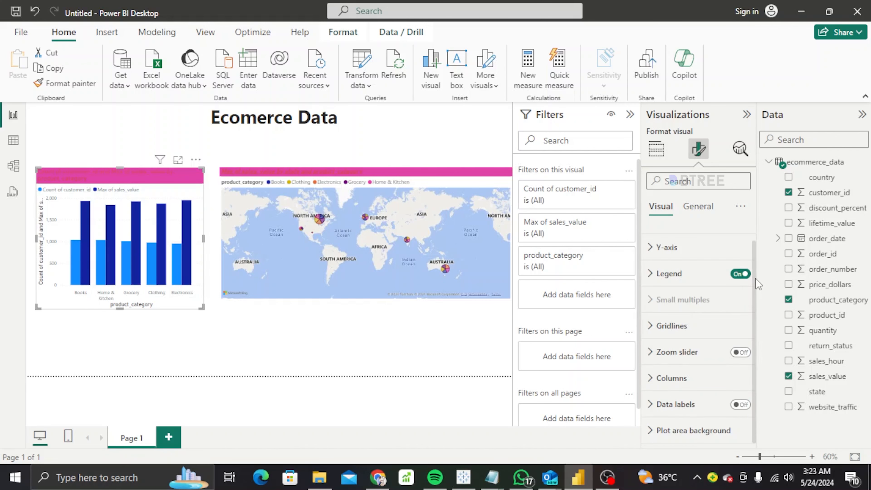
{"action": "left_click", "coordinate": [742, 405]}
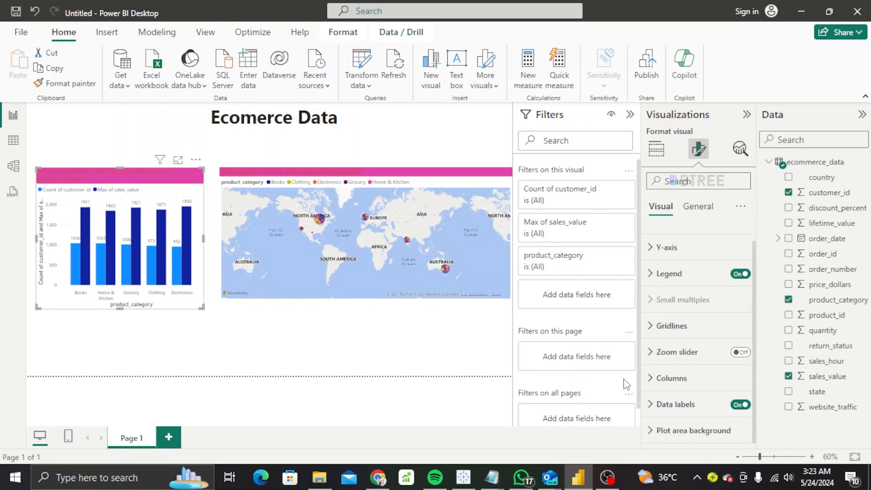
{"action": "left_click", "coordinate": [741, 405]}
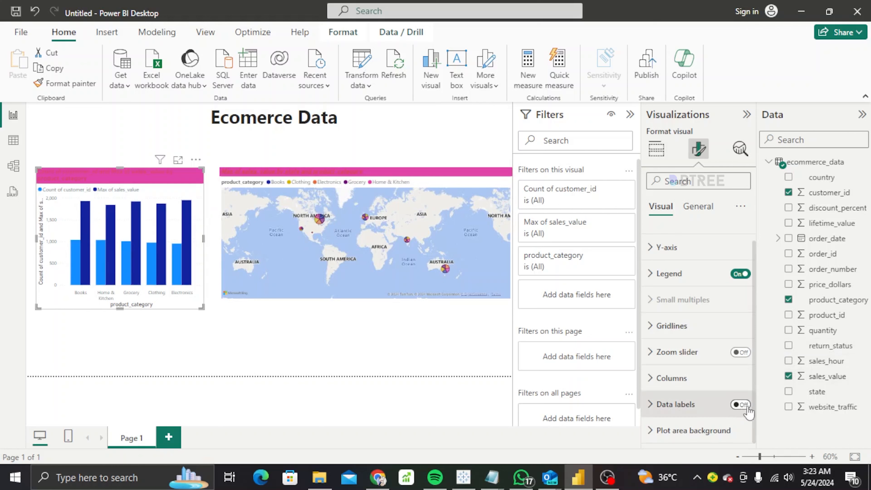
{"action": "left_click", "coordinate": [741, 405]}
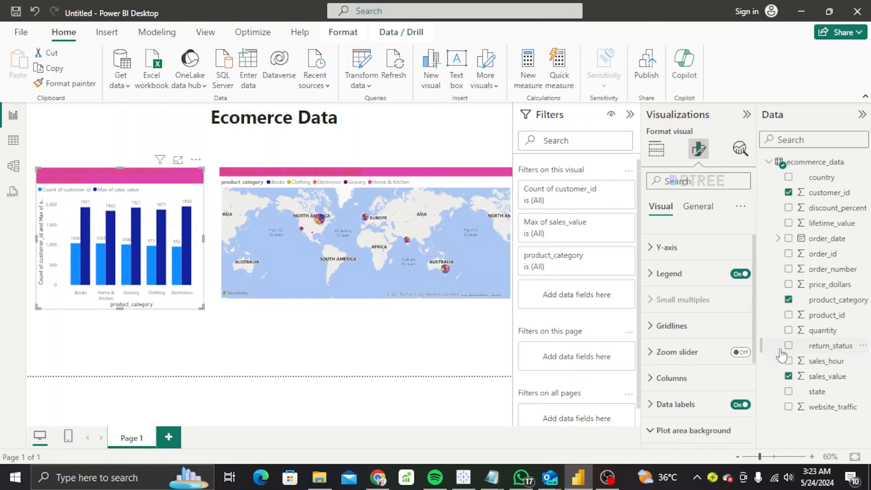
{"action": "scroll", "coordinate": [760, 365], "scroll_direction": "down", "scroll_amount": 3}
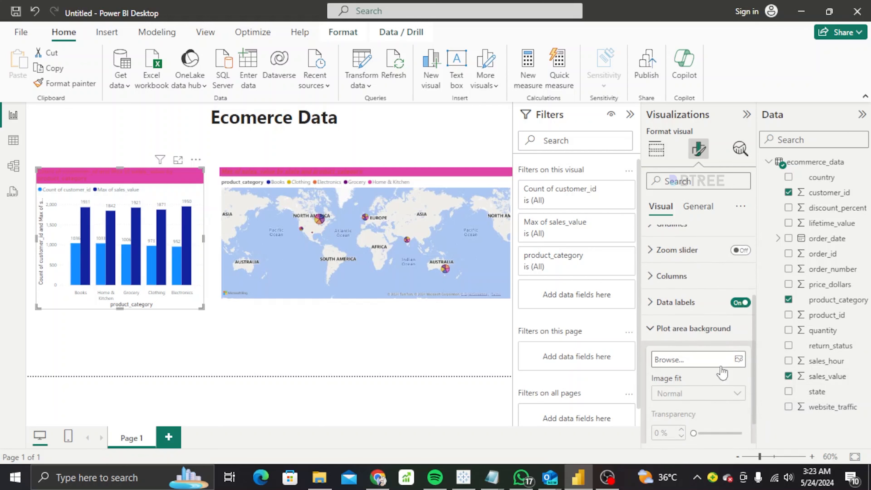
Set the vegetables shopping-cart image from Downloads as the plot-area background, leaving the chart in place.
{"action": "left_click", "coordinate": [740, 360]}
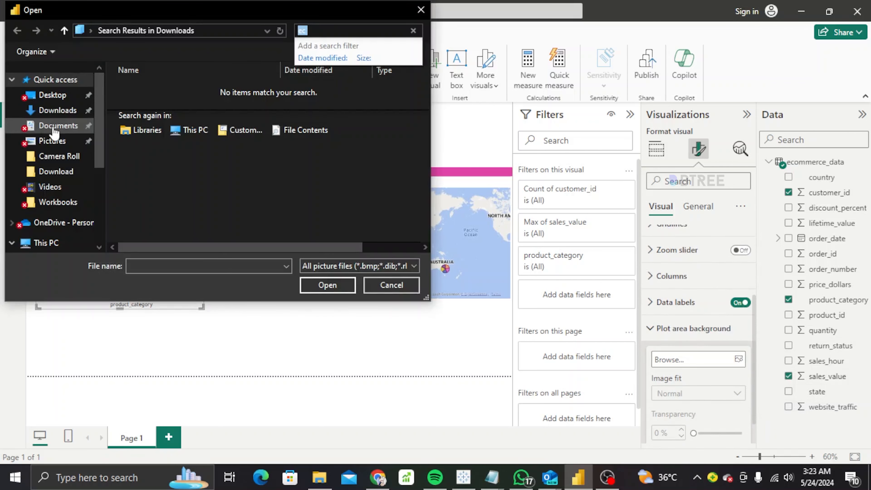
{"action": "left_click", "coordinate": [53, 147]}
{"action": "left_click", "coordinate": [54, 147]}
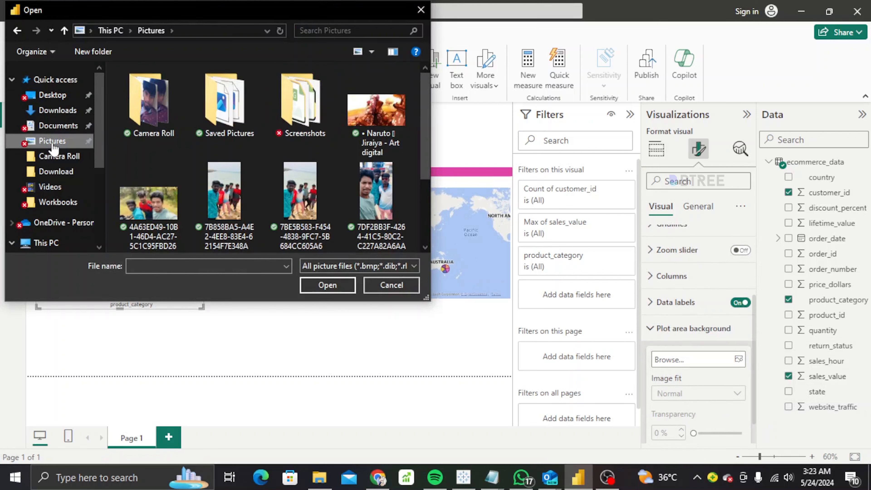
{"action": "left_click", "coordinate": [55, 110]}
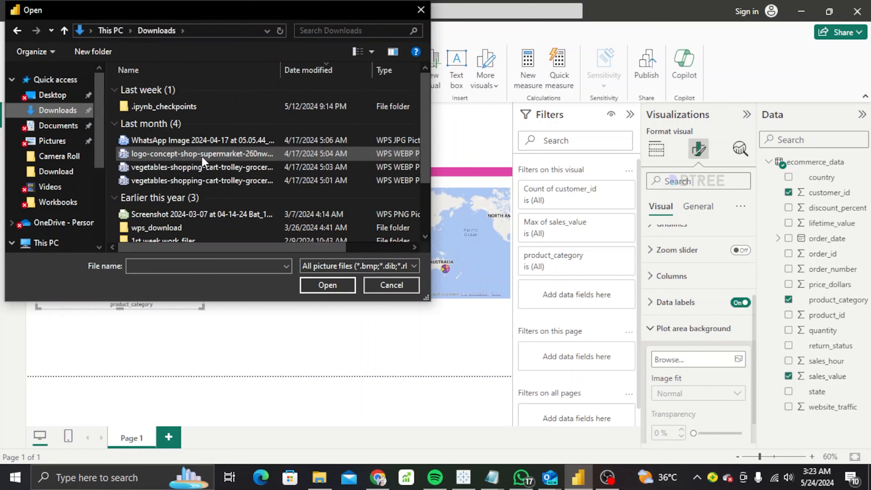
{"action": "left_click", "coordinate": [200, 181]}
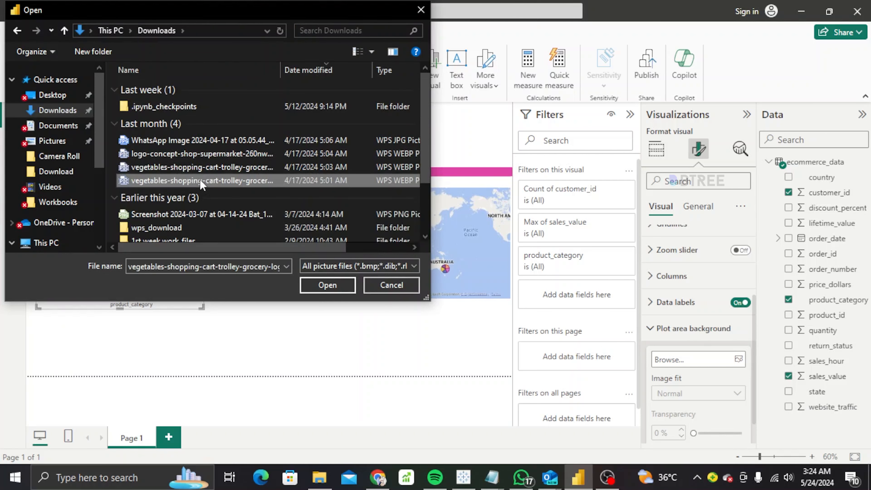
{"action": "left_click", "coordinate": [328, 285]}
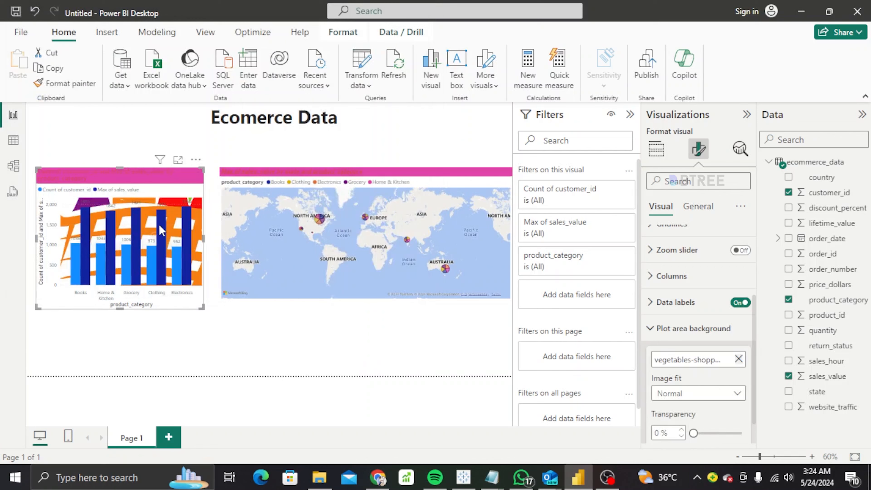
{"action": "left_click_drag", "start_coordinate": [159, 225], "coordinate": [165, 178]}
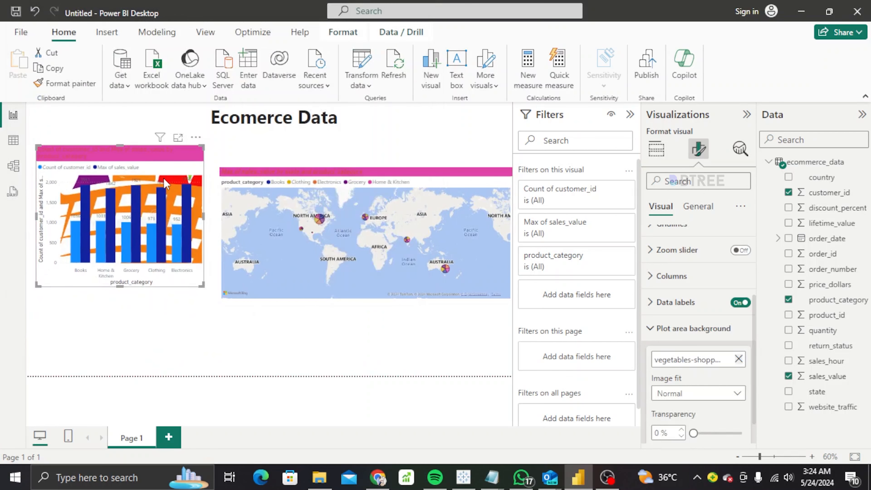
{"action": "key", "text": "ctrl+z"}
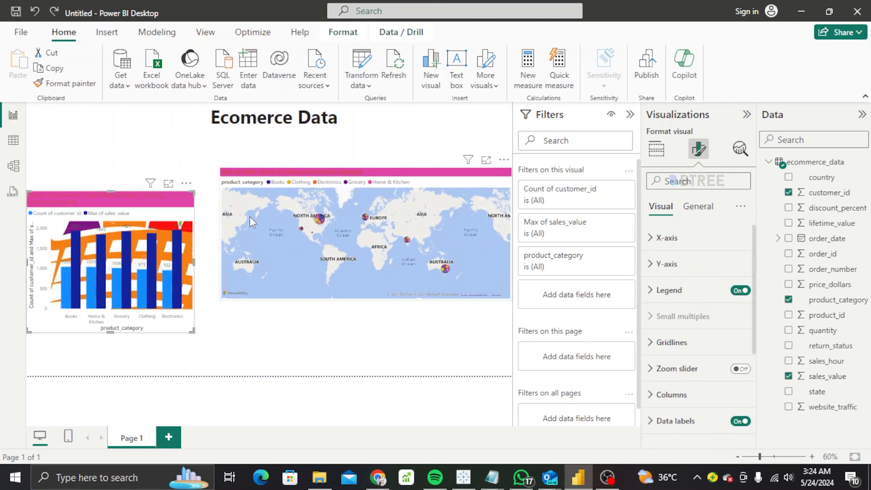
Redo the bar chart move and delete the combo chart.
{"action": "key", "text": "ctrl+y"}
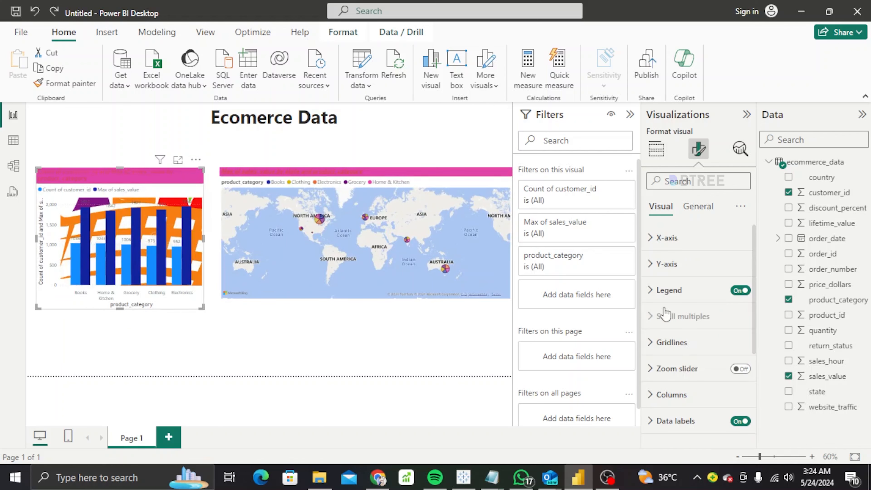
{"action": "left_click", "coordinate": [196, 159]}
{"action": "left_click", "coordinate": [233, 203]}
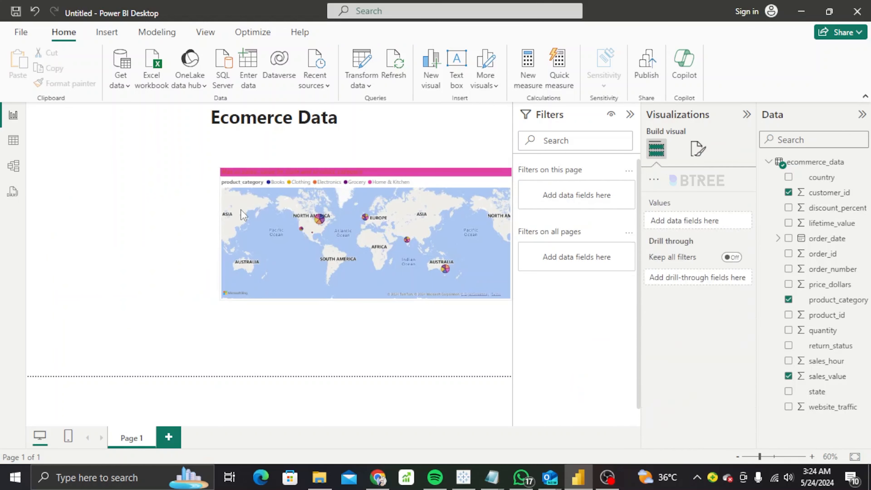
Resize the map into a small panel at top-left below the Ecomerce Data title.
{"action": "left_click", "coordinate": [226, 180]}
{"action": "left_click_drag", "start_coordinate": [221, 169], "coordinate": [63, 112]}
{"action": "left_click_drag", "start_coordinate": [290, 301], "coordinate": [290, 348]}
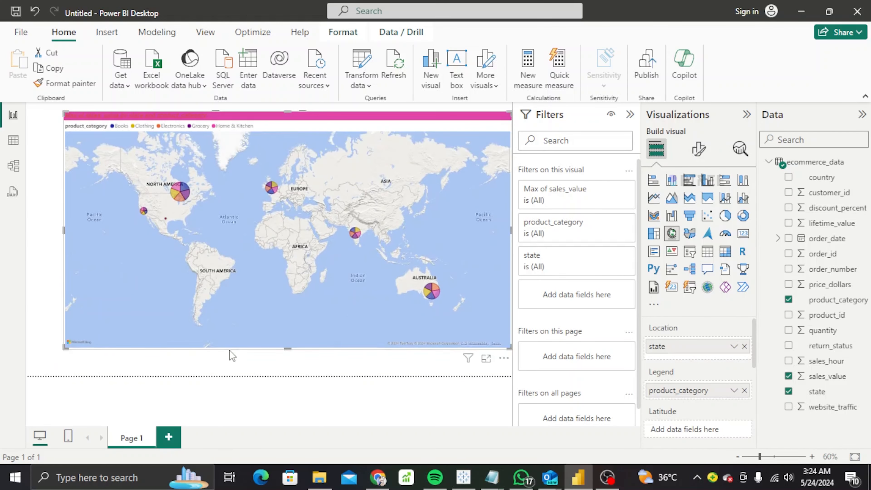
{"action": "left_click_drag", "start_coordinate": [511, 229], "coordinate": [219, 230]}
{"action": "left_click_drag", "start_coordinate": [142, 349], "coordinate": [142, 272]}
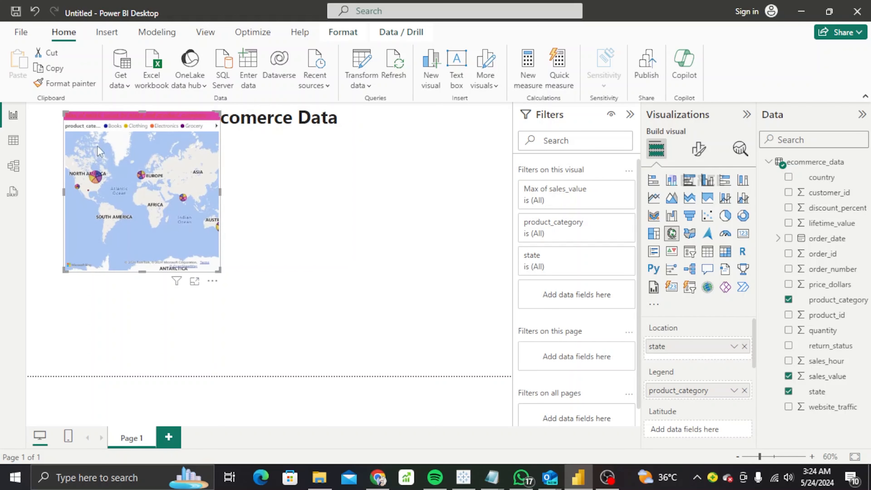
{"action": "left_click_drag", "start_coordinate": [114, 122], "coordinate": [89, 160]}
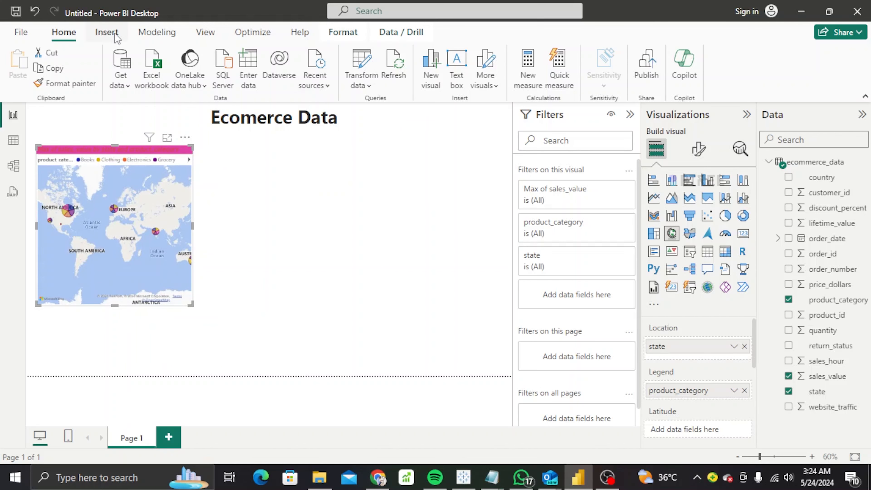
Insert the WhatsApp supermarket-aisle image from Downloads onto the page.
{"action": "left_click", "coordinate": [107, 33]}
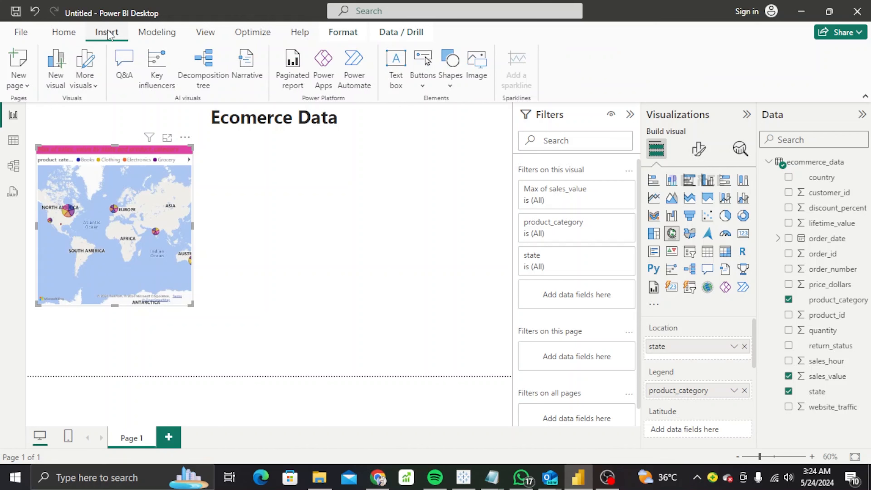
{"action": "left_click", "coordinate": [477, 76]}
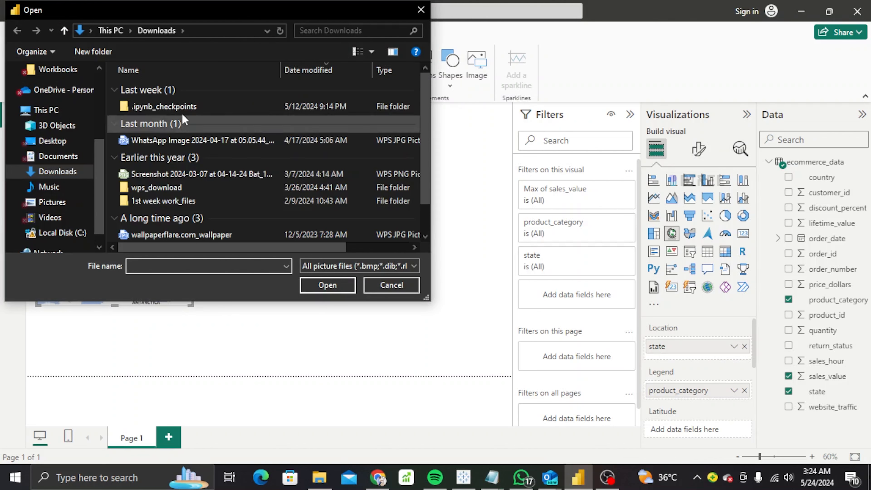
{"action": "left_click", "coordinate": [193, 141]}
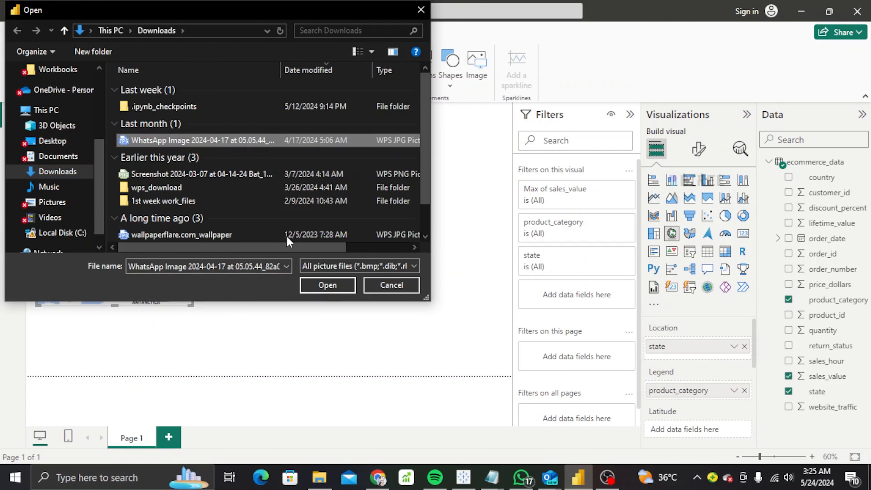
{"action": "left_click", "coordinate": [334, 289]}
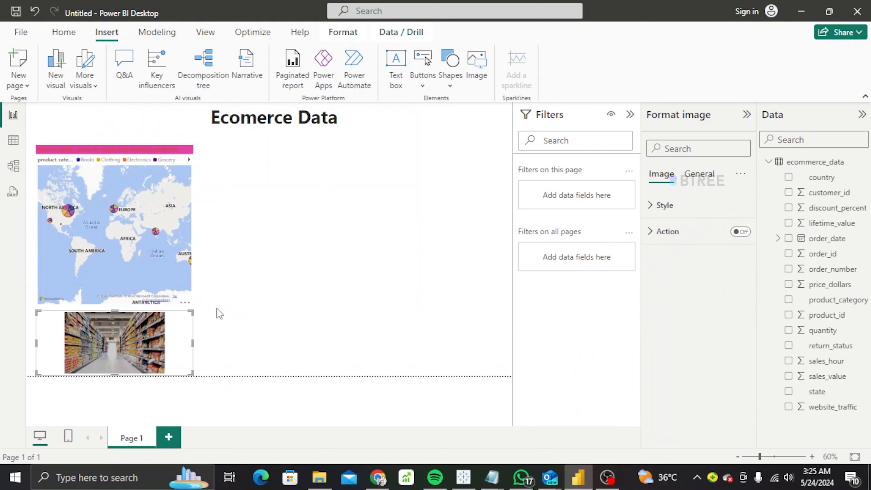
Position and enlarge the photo toward the right, shifting the title to uncover it.
{"action": "left_click_drag", "start_coordinate": [147, 333], "coordinate": [291, 168]}
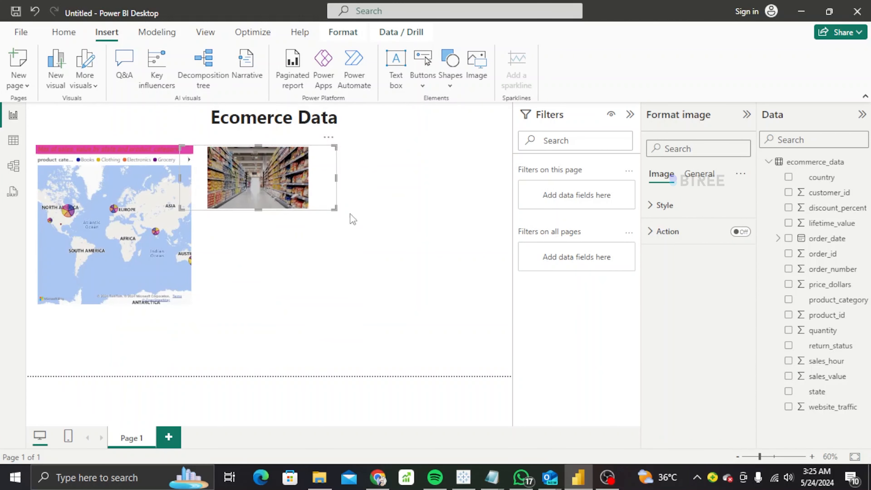
{"action": "left_click_drag", "start_coordinate": [334, 206], "coordinate": [520, 312]}
{"action": "left_click_drag", "start_coordinate": [123, 215], "coordinate": [113, 235]}
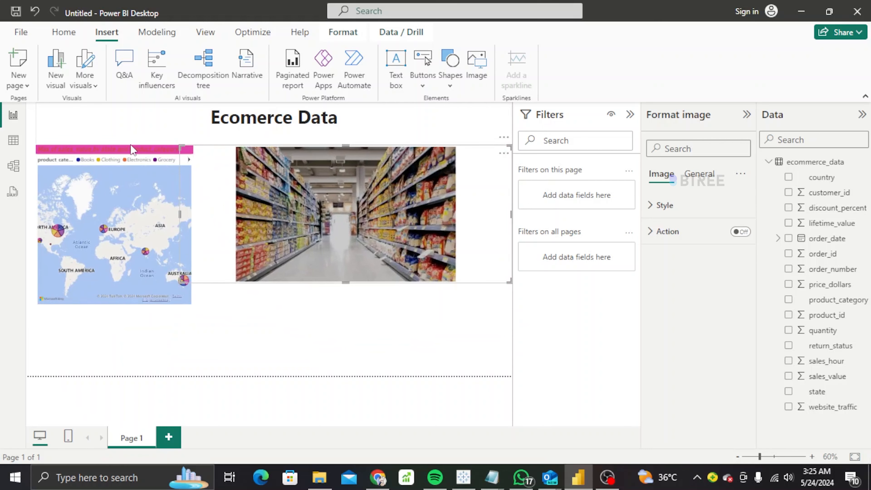
{"action": "left_click_drag", "start_coordinate": [130, 145], "coordinate": [131, 263]}
{"action": "left_click", "coordinate": [214, 294]}
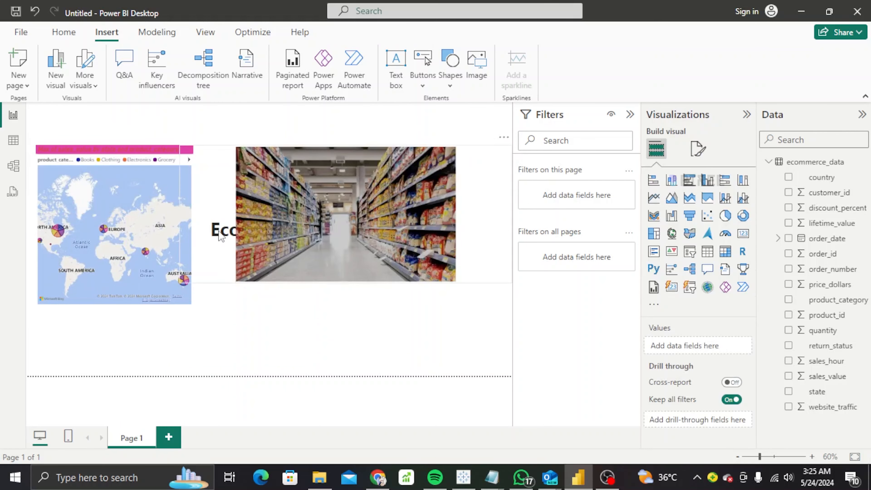
{"action": "left_click_drag", "start_coordinate": [246, 235], "coordinate": [246, 328]}
Resize the Ecomerce Data title box and stretch the photo toward the top-left over the map.
{"action": "double_click", "coordinate": [305, 228]}
{"action": "left_click_drag", "start_coordinate": [274, 215], "coordinate": [277, 100]}
{"action": "left_click_drag", "start_coordinate": [274, 257], "coordinate": [283, 144]}
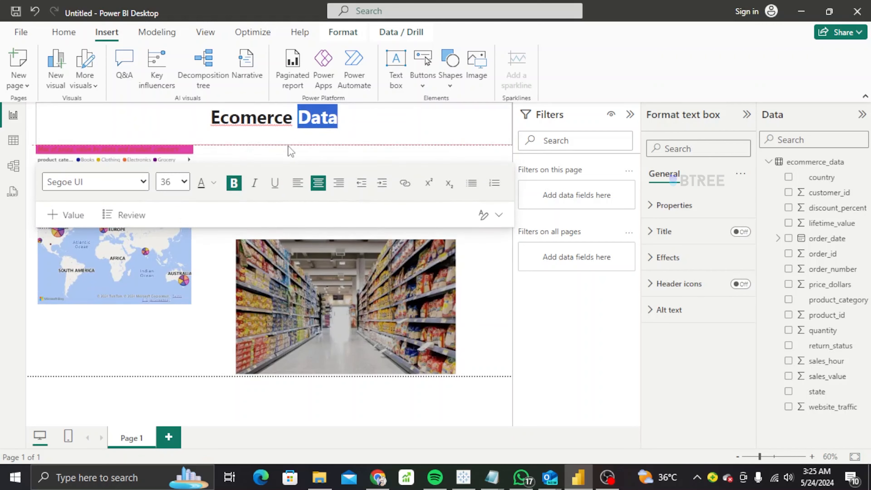
{"action": "left_click", "coordinate": [221, 288]}
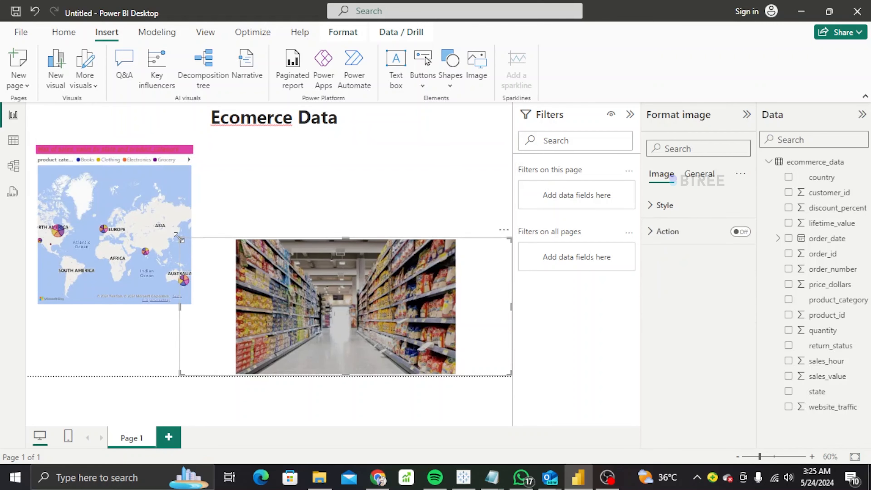
{"action": "left_click_drag", "start_coordinate": [181, 240], "coordinate": [43, 181]}
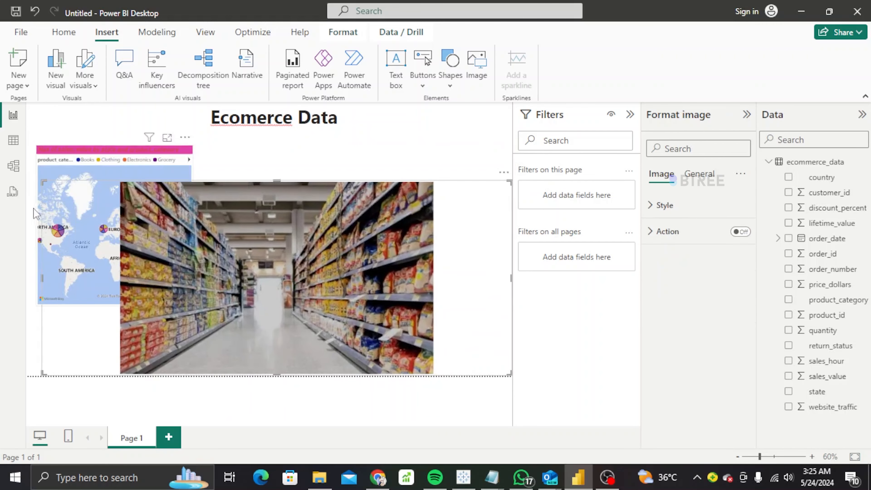
Delete the map visual from the page.
{"action": "left_click", "coordinate": [88, 158]}
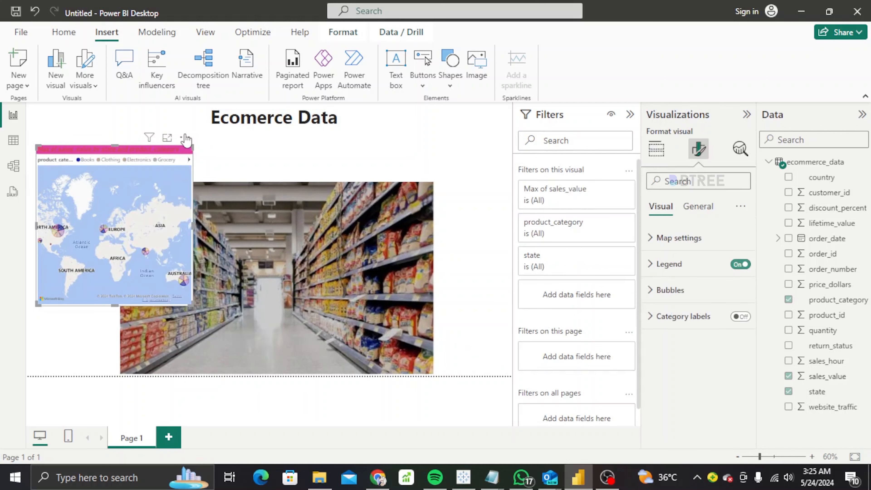
{"action": "left_click", "coordinate": [185, 138]}
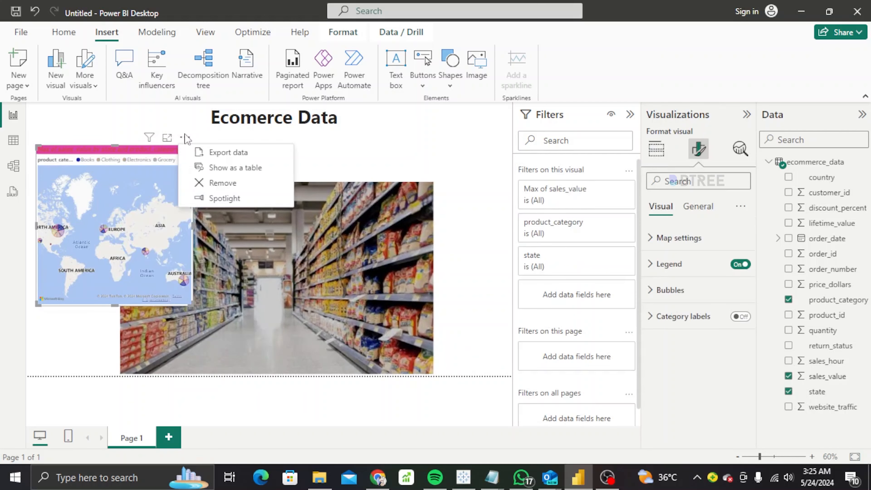
{"action": "left_click", "coordinate": [212, 187]}
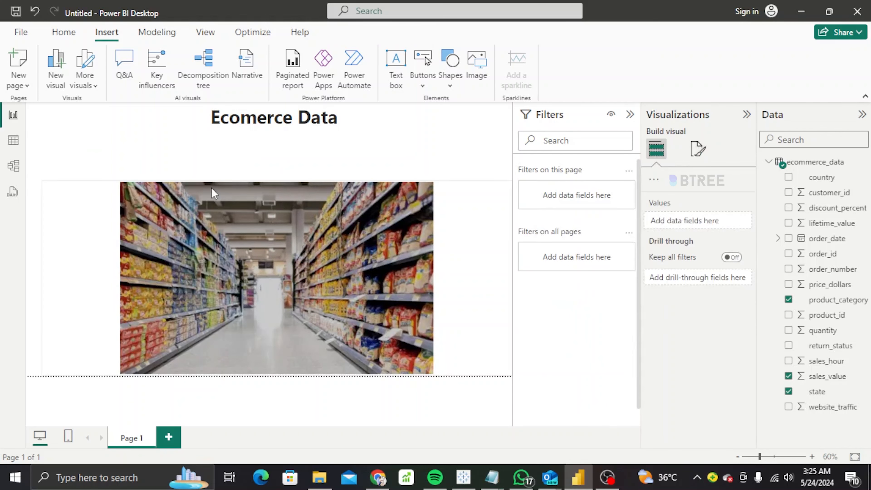
Delete the supermarket photo and switch to Chrome.
{"action": "left_click", "coordinate": [41, 180]}
{"action": "mouse_move", "coordinate": [41, 180]}
{"action": "left_mouse_down"}
{"action": "mouse_move", "coordinate": [28, 175]}
{"action": "mouse_move", "coordinate": [53, 185]}
{"action": "mouse_move", "coordinate": [28, 182]}
{"action": "mouse_move", "coordinate": [28, 174]}
{"action": "left_mouse_up"}
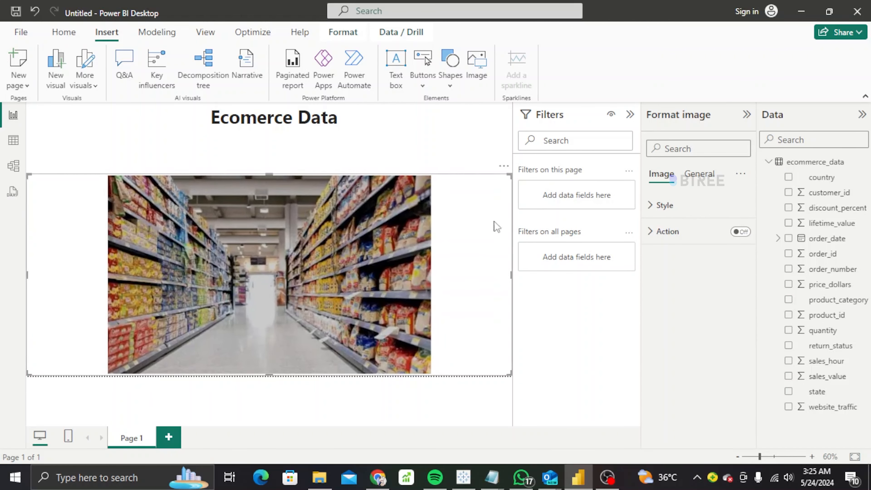
{"action": "key", "text": "Delete"}
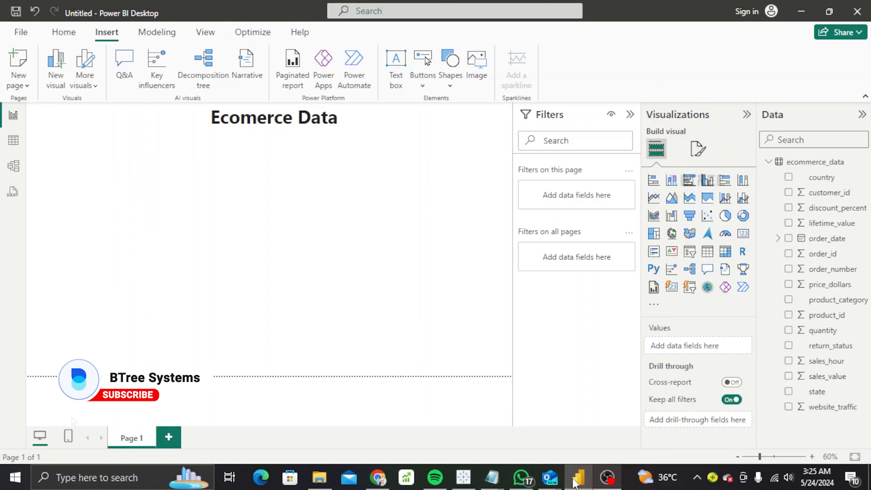
{"action": "left_click", "coordinate": [378, 477]}
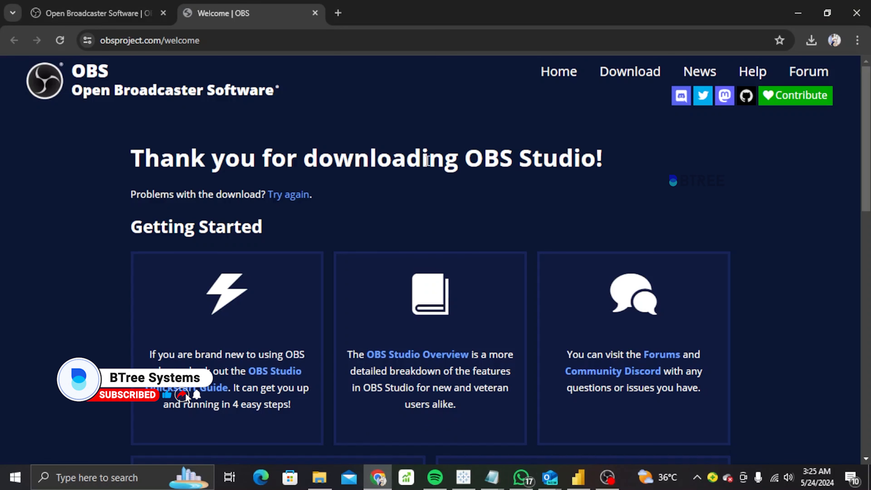
Search Google in a new tab for 'power bi dashboard background templates'.
{"action": "left_click", "coordinate": [338, 13]}
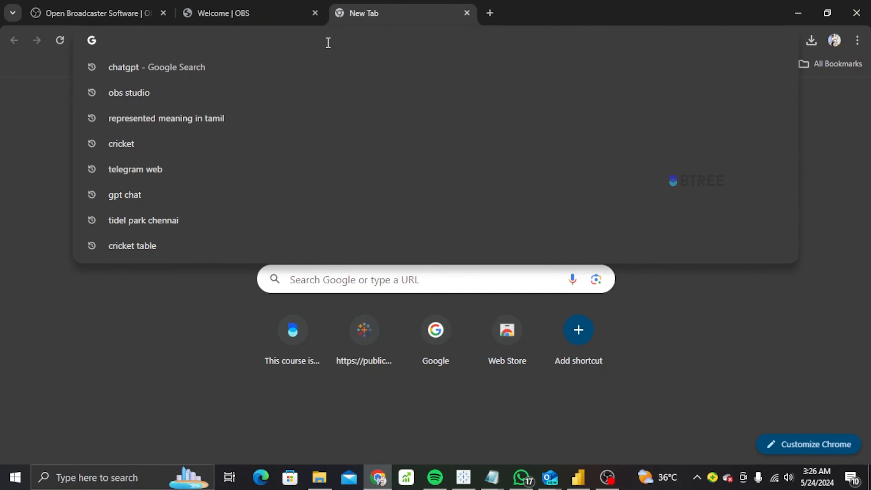
{"action": "type", "text": "power"}
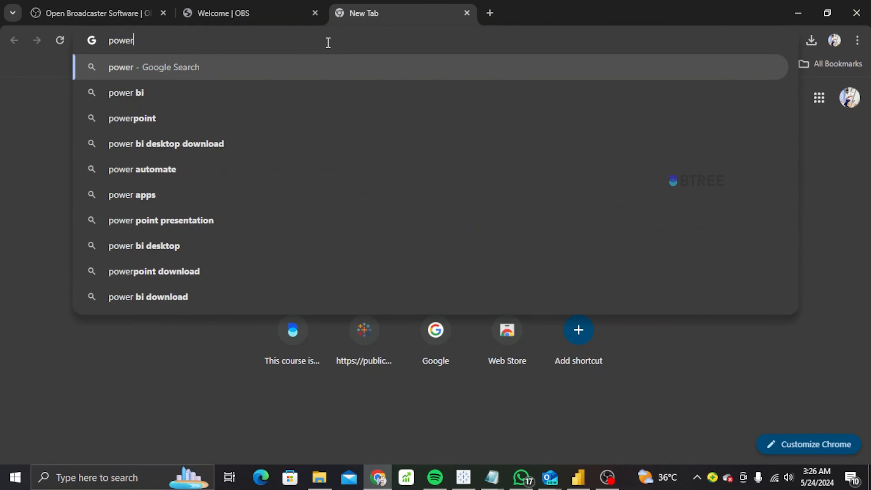
{"action": "type", "text": " bi das"}
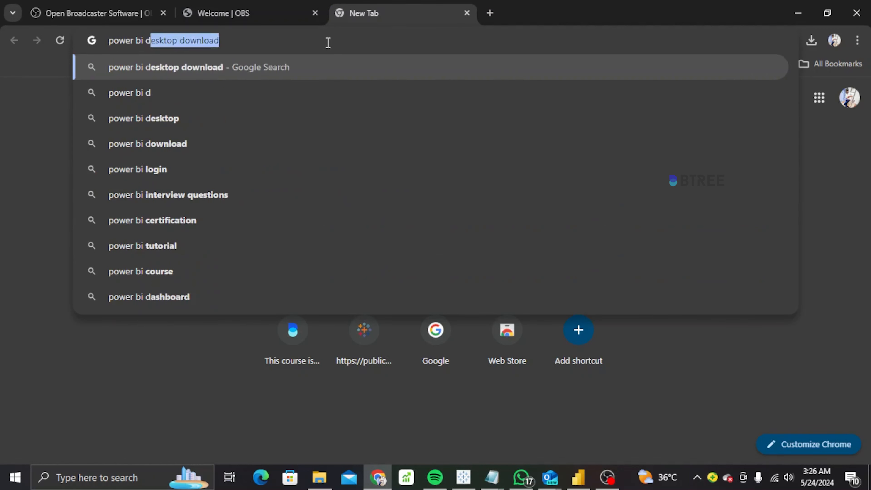
{"action": "key", "text": "BackSpace"}
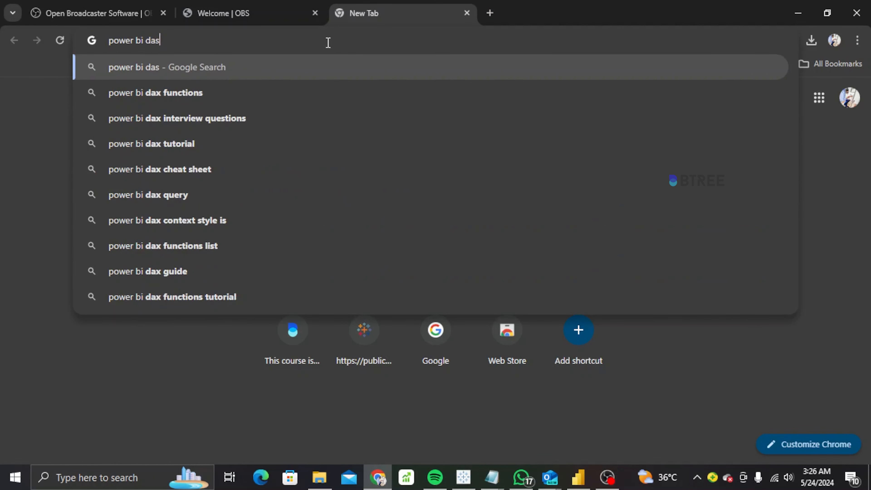
{"action": "type", "text": "hboard"}
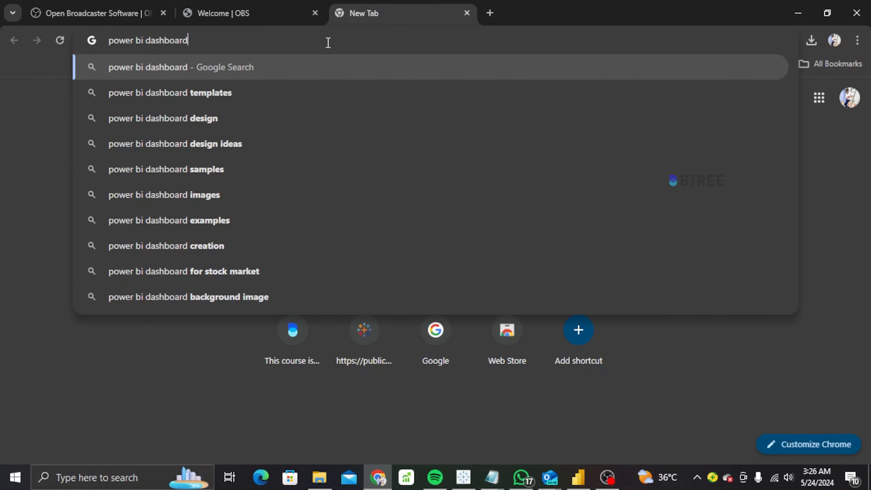
{"action": "type", "text": " bac"}
{"action": "left_click", "coordinate": [249, 144]}
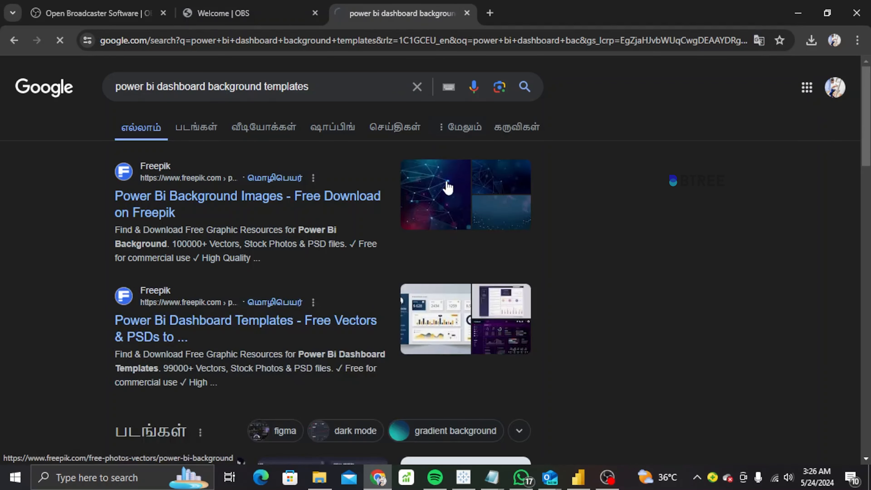
Save Freepik's teal technology-particle background image to Downloads, then return to Power BI Desktop.
{"action": "left_click", "coordinate": [447, 187]}
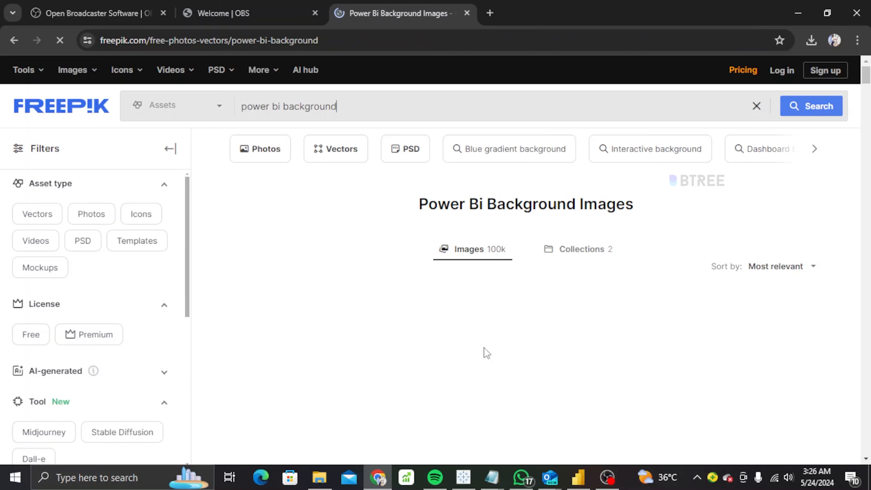
{"action": "left_click_drag", "start_coordinate": [867, 90], "coordinate": [870, 119]}
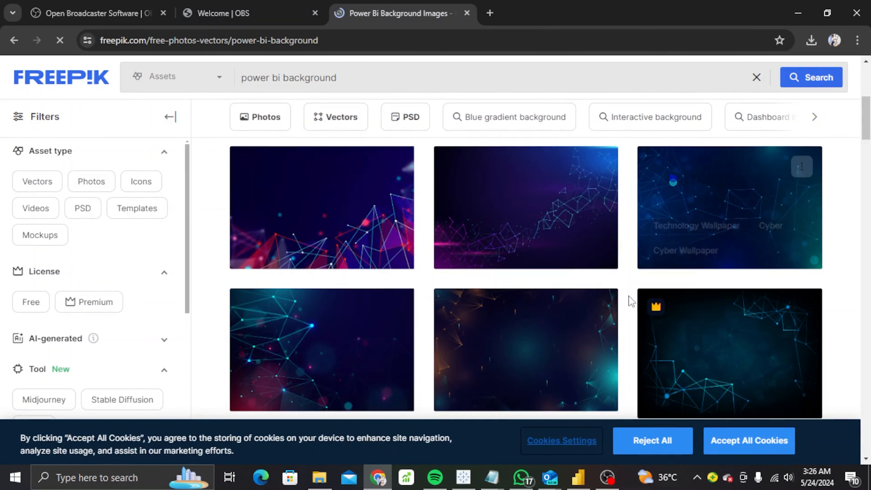
{"action": "right_click", "coordinate": [278, 359]}
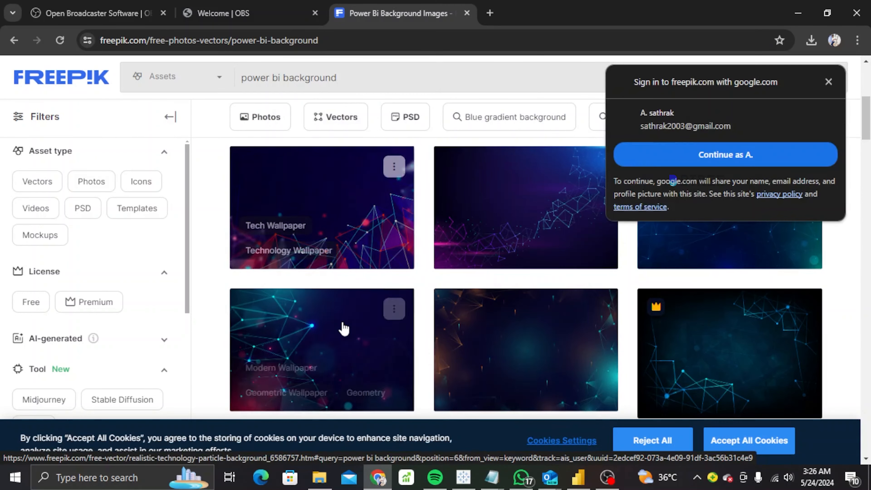
{"action": "right_click", "coordinate": [340, 327]}
{"action": "left_click", "coordinate": [384, 226]}
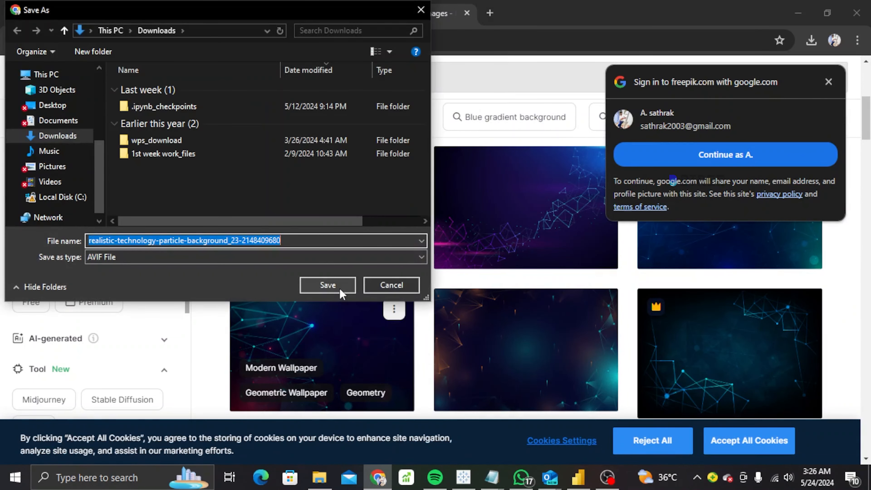
{"action": "left_click", "coordinate": [339, 288]}
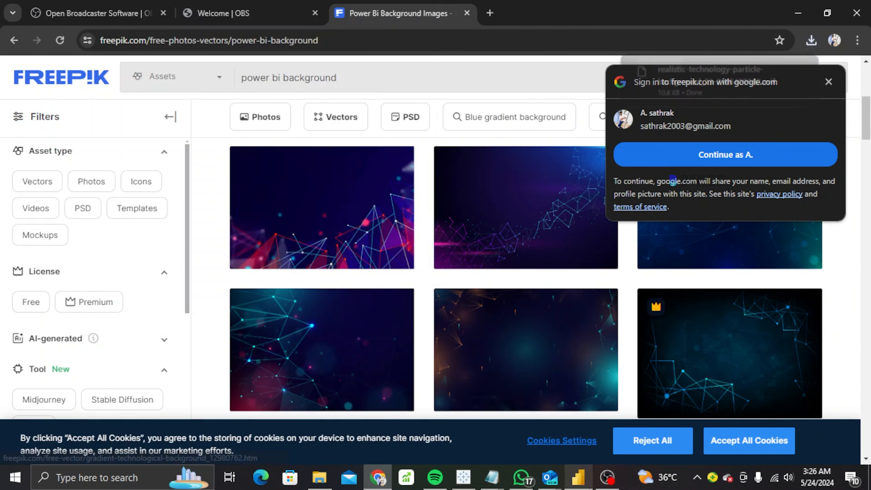
{"action": "left_click", "coordinate": [578, 477]}
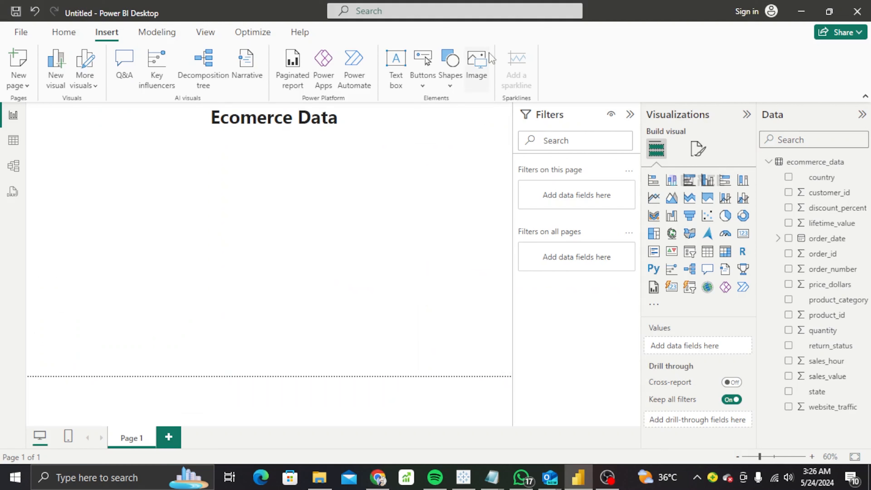
Open the Insert Image picker on Downloads and drop down the file-type filter.
{"action": "left_click", "coordinate": [476, 69]}
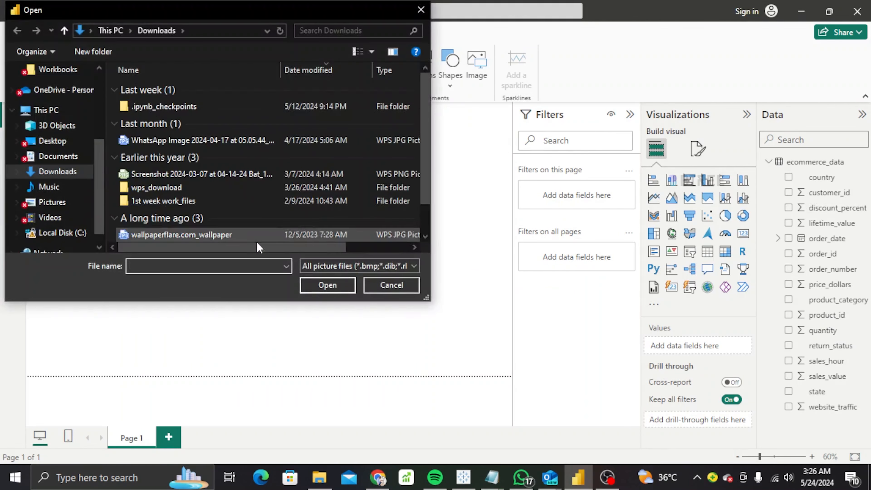
{"action": "left_click", "coordinate": [316, 268]}
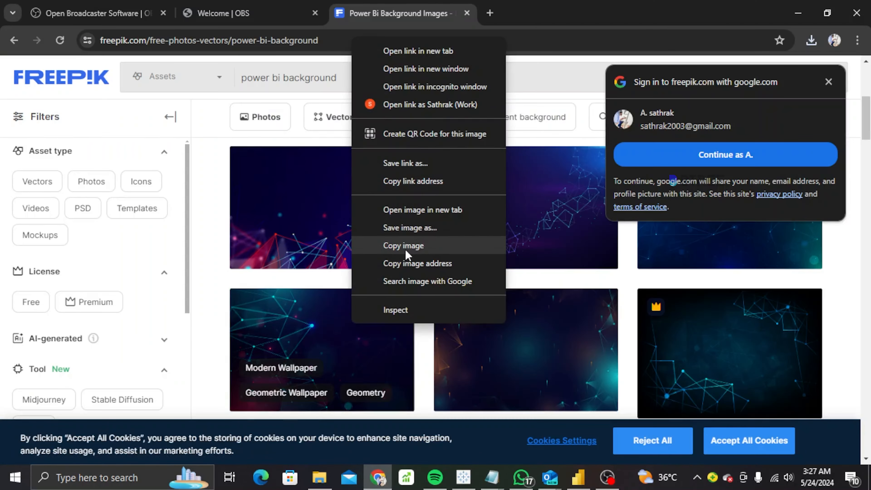
Keep the picker filter on All picture files, then go back to the Freepik images page.
{"action": "left_click", "coordinate": [406, 248]}
{"action": "left_click", "coordinate": [579, 478]}
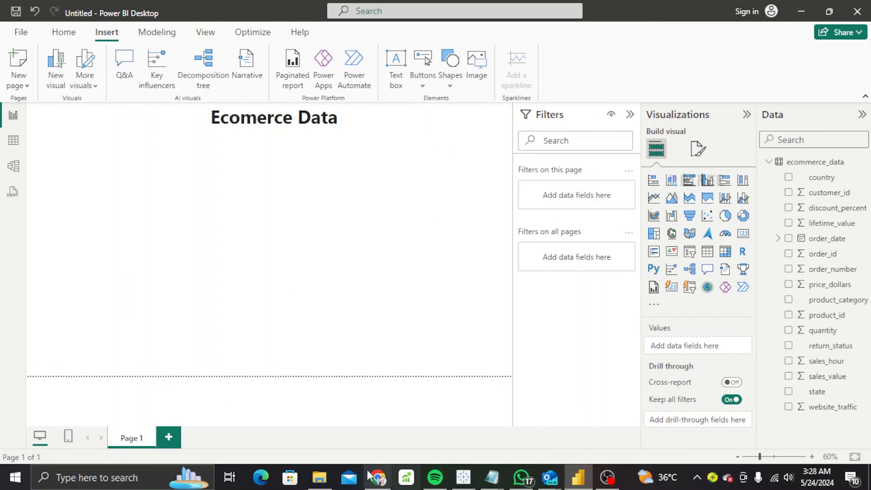
{"action": "left_click", "coordinate": [378, 477]}
Save the teal network background's preview JPG into Downloads and show it in its folder.
{"action": "left_click", "coordinate": [388, 326]}
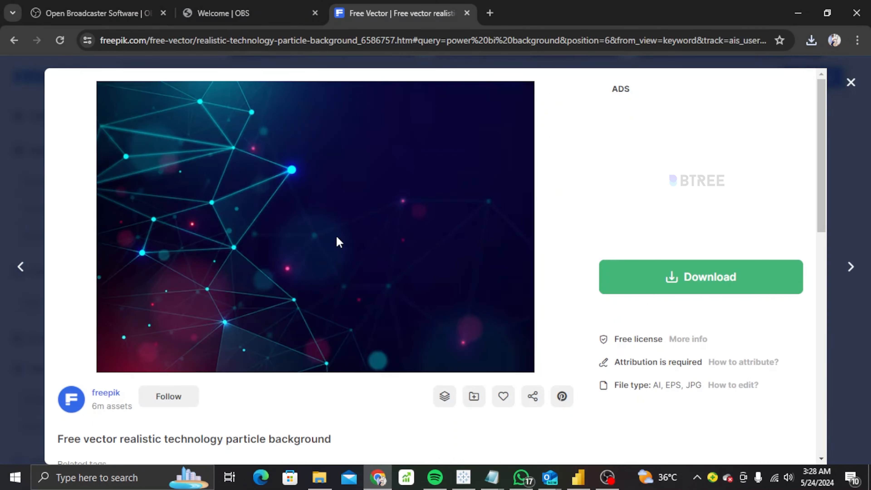
{"action": "right_click", "coordinate": [341, 244]}
{"action": "left_click", "coordinate": [634, 275]}
{"action": "right_click", "coordinate": [411, 246]}
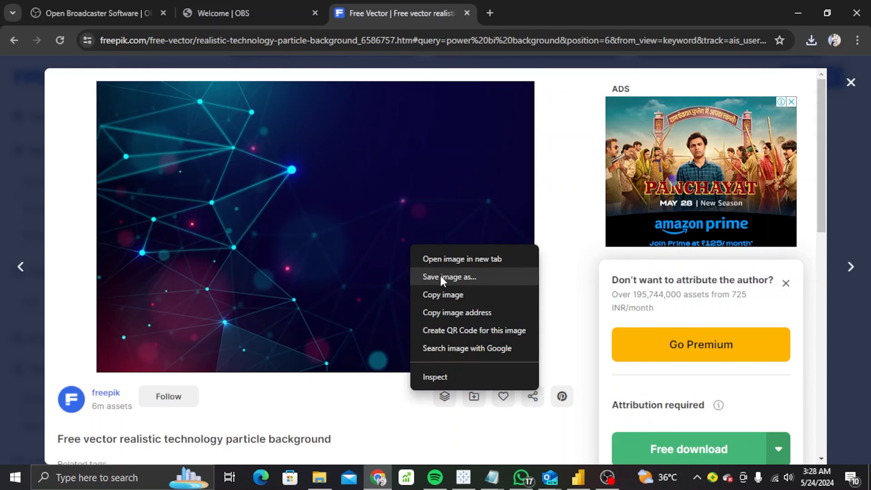
{"action": "left_click", "coordinate": [443, 278]}
{"action": "left_click", "coordinate": [348, 284]}
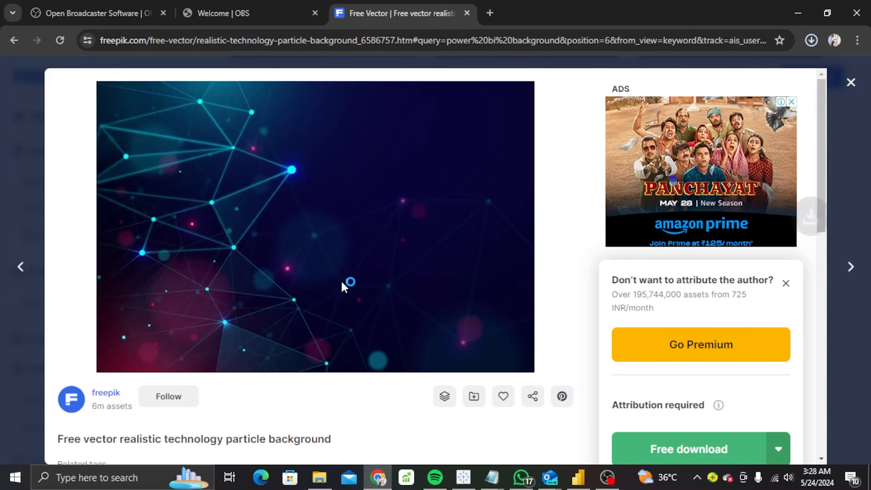
{"action": "left_click", "coordinate": [778, 74]}
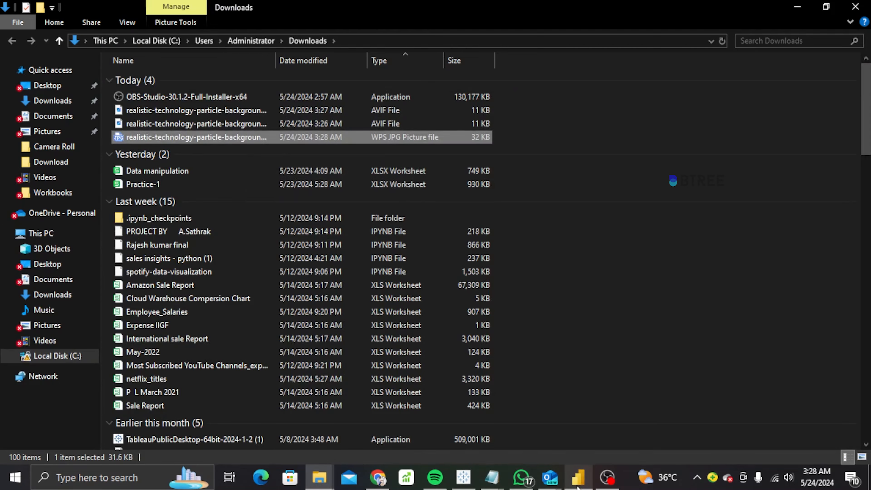
Insert the saved technology-particle background JPG as an image on the report page.
{"action": "left_click", "coordinate": [578, 477]}
{"action": "left_click", "coordinate": [469, 74]}
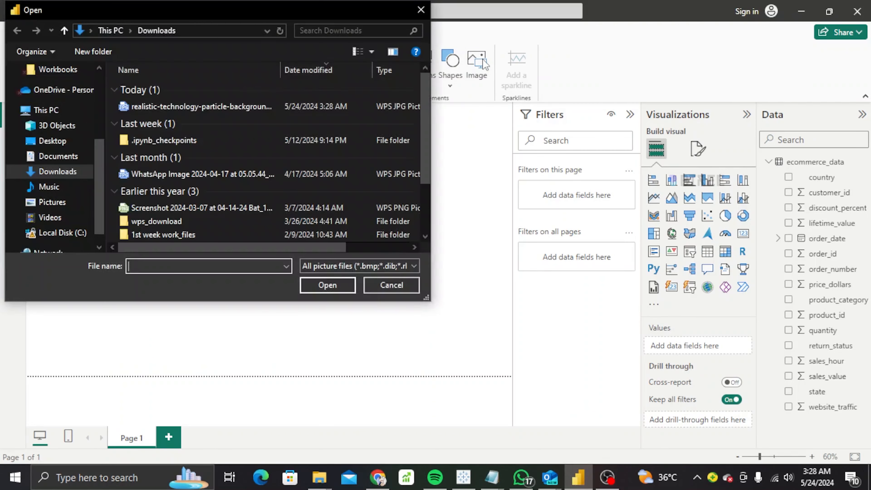
{"action": "left_click", "coordinate": [236, 109]}
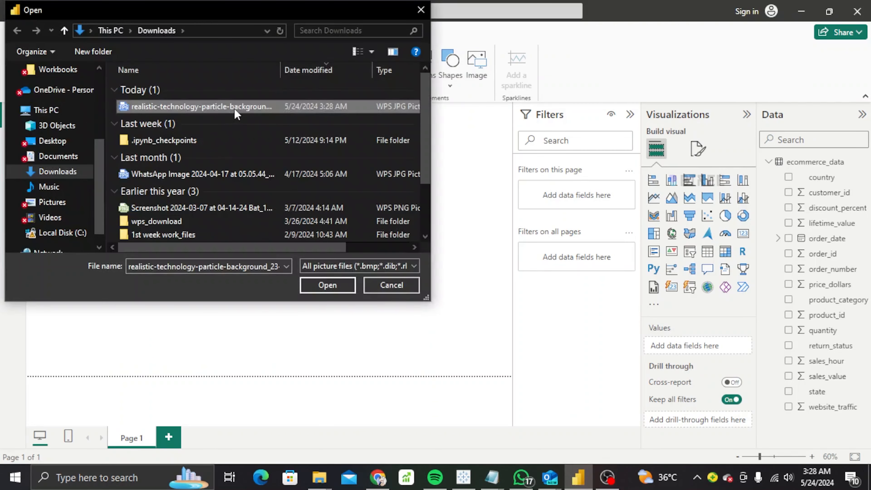
{"action": "left_click", "coordinate": [336, 284]}
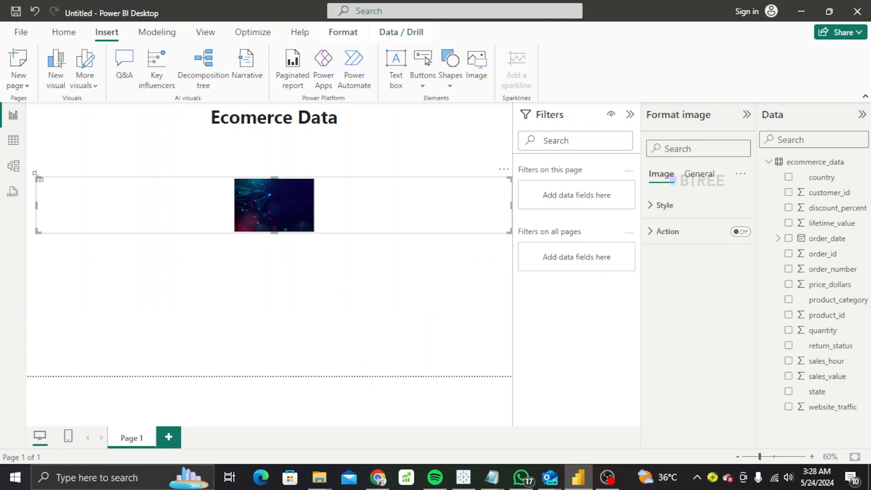
Stretch the image box to the left edge, down the page, and up to below the title.
{"action": "left_click_drag", "start_coordinate": [34, 174], "coordinate": [28, 175]}
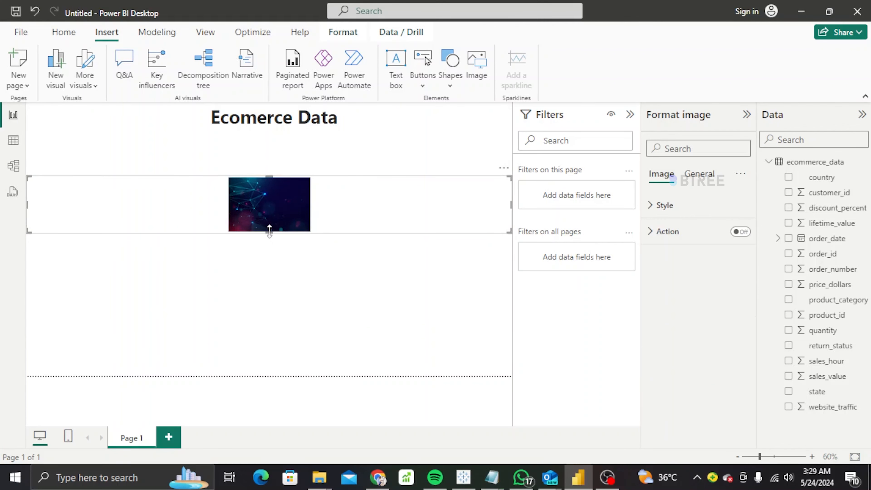
{"action": "left_click_drag", "start_coordinate": [269, 231], "coordinate": [259, 412]}
{"action": "left_click_drag", "start_coordinate": [271, 174], "coordinate": [269, 129]}
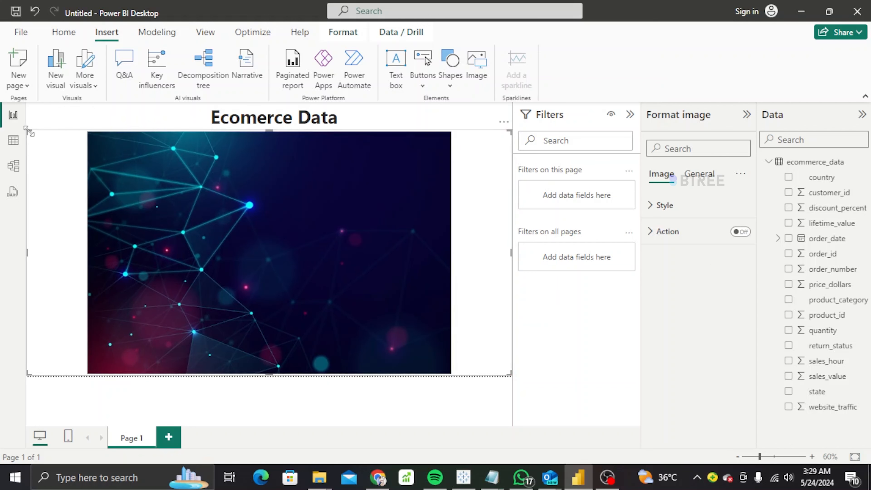
Turn on a border for the image under General > Effects.
{"action": "right_click", "coordinate": [194, 244]}
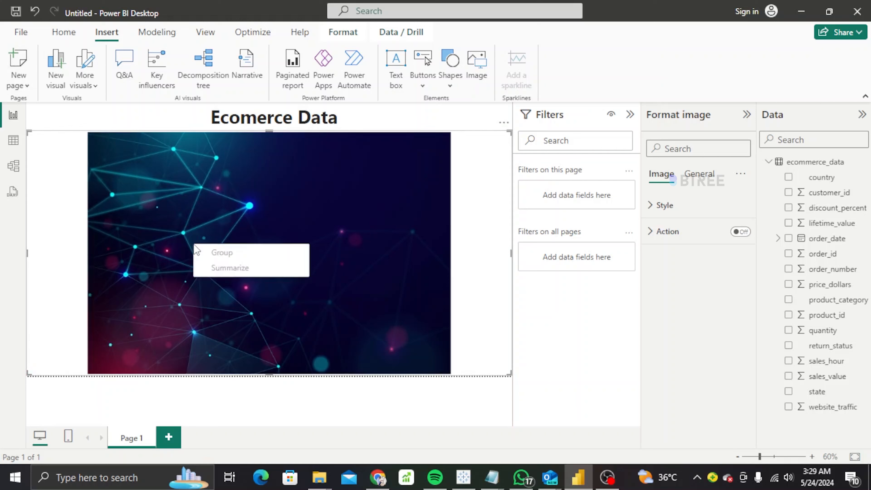
{"action": "left_click", "coordinate": [431, 194]}
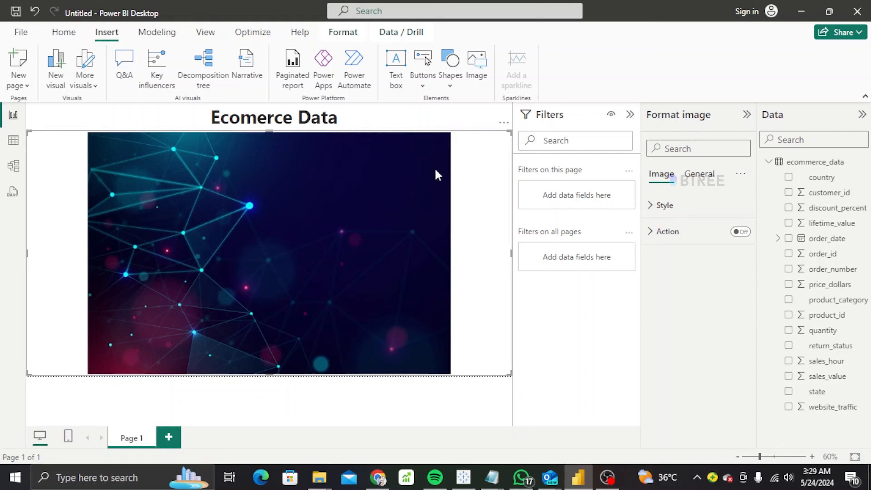
{"action": "left_click", "coordinate": [696, 173]}
{"action": "left_click", "coordinate": [741, 231]}
{"action": "left_click", "coordinate": [668, 257]}
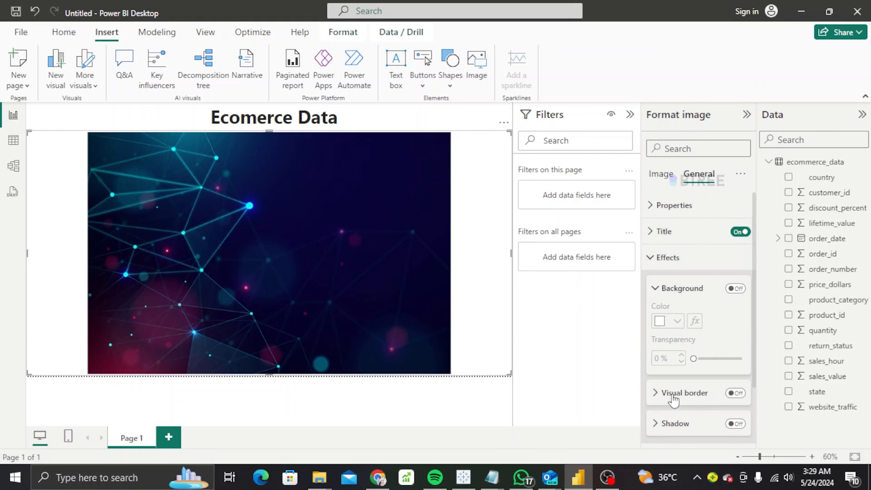
{"action": "left_click", "coordinate": [735, 393]}
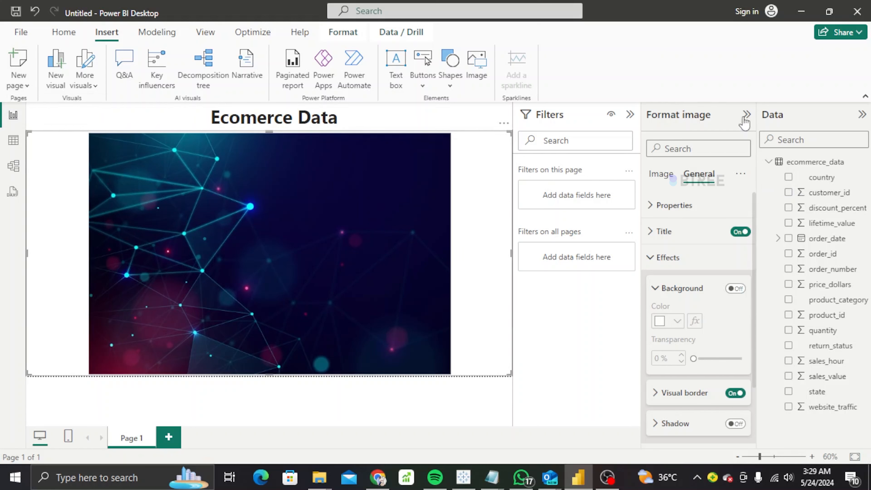
Set the image Style scaling to Fill, stretch it to the page bottom, and collapse the Format pane.
{"action": "left_click", "coordinate": [661, 176]}
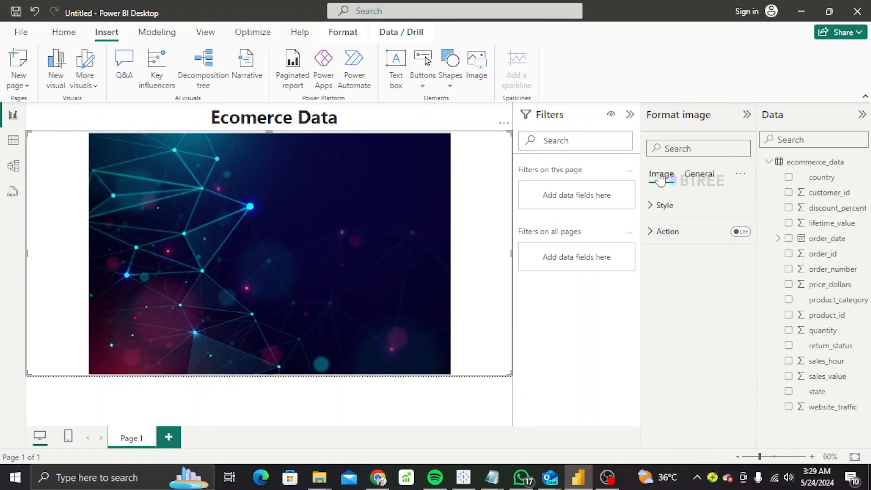
{"action": "left_click", "coordinate": [664, 207]}
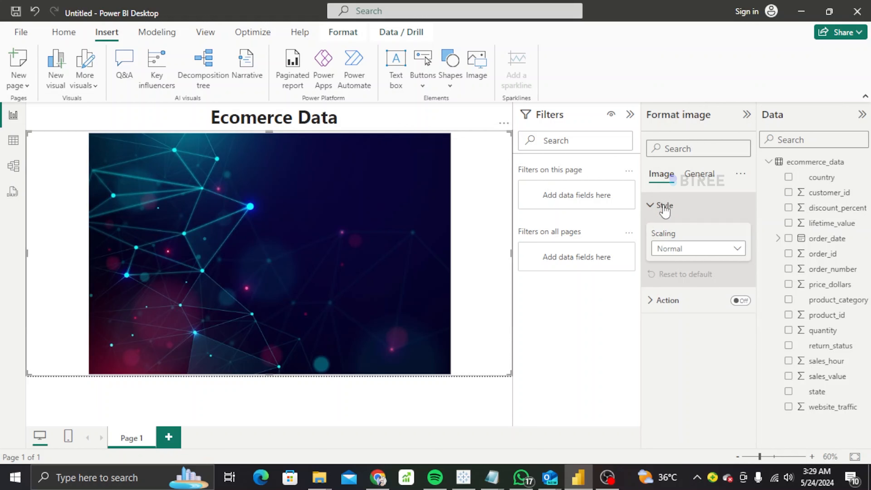
{"action": "left_click", "coordinate": [691, 252]}
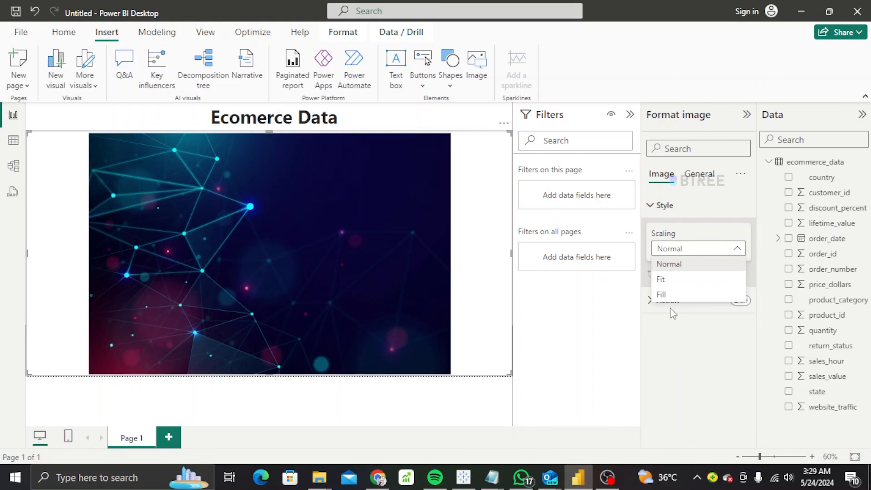
{"action": "left_click", "coordinate": [679, 280]}
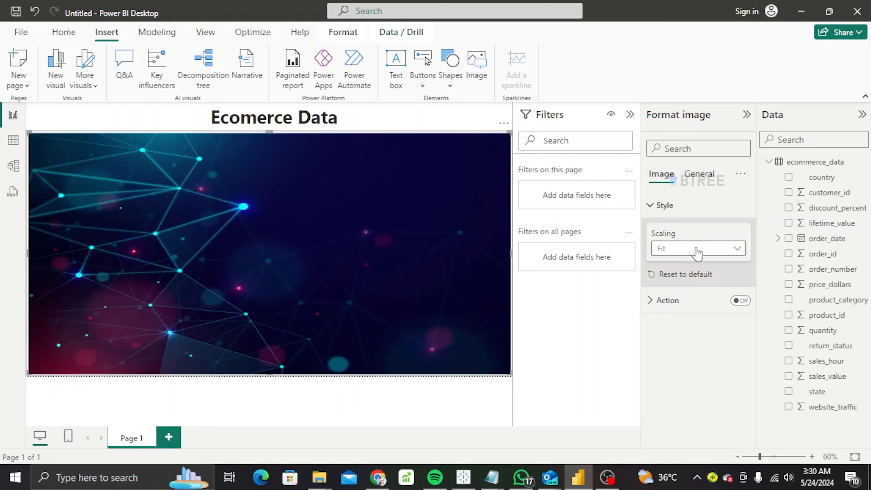
{"action": "left_click", "coordinate": [691, 254]}
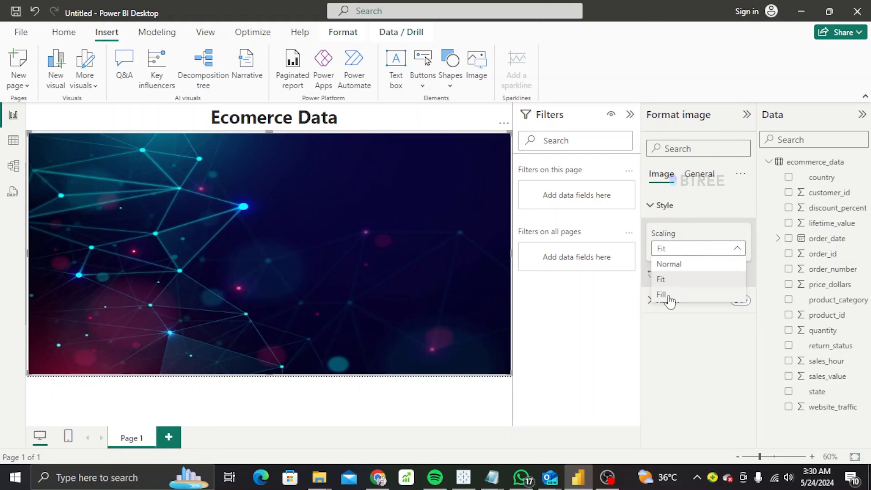
{"action": "left_click", "coordinate": [662, 296]}
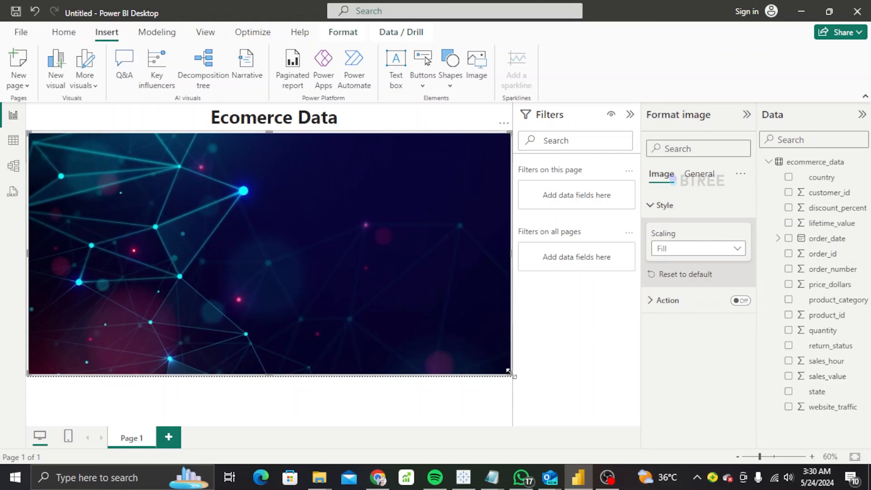
{"action": "left_click_drag", "start_coordinate": [268, 375], "coordinate": [269, 435]}
{"action": "left_click", "coordinate": [700, 174]}
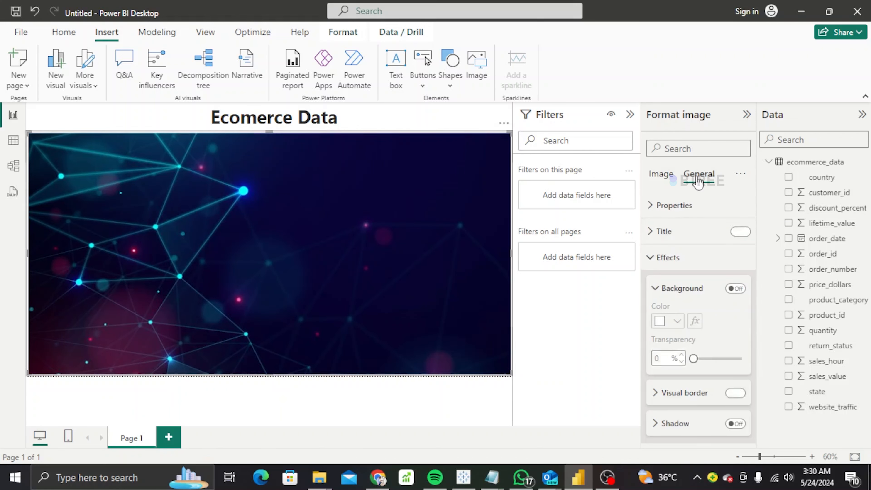
{"action": "left_click", "coordinate": [748, 114]}
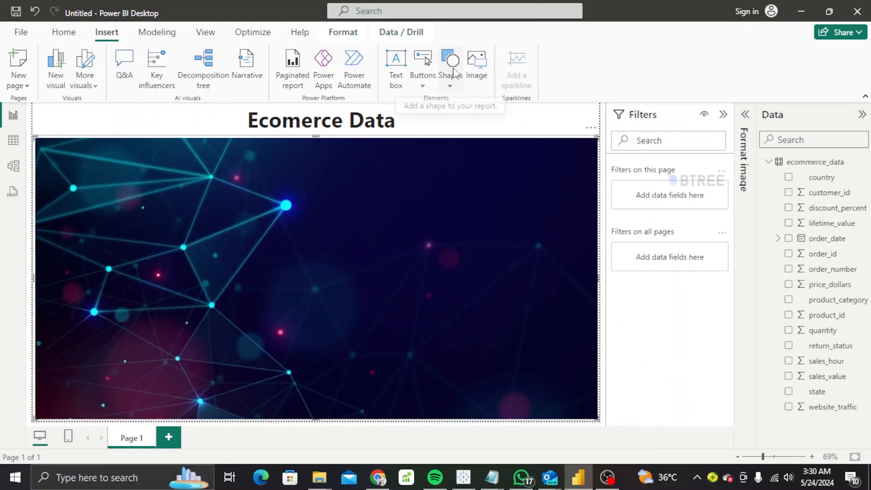
Add a blue rounded rectangle at the background's top-left and widen it.
{"action": "left_click", "coordinate": [450, 90]}
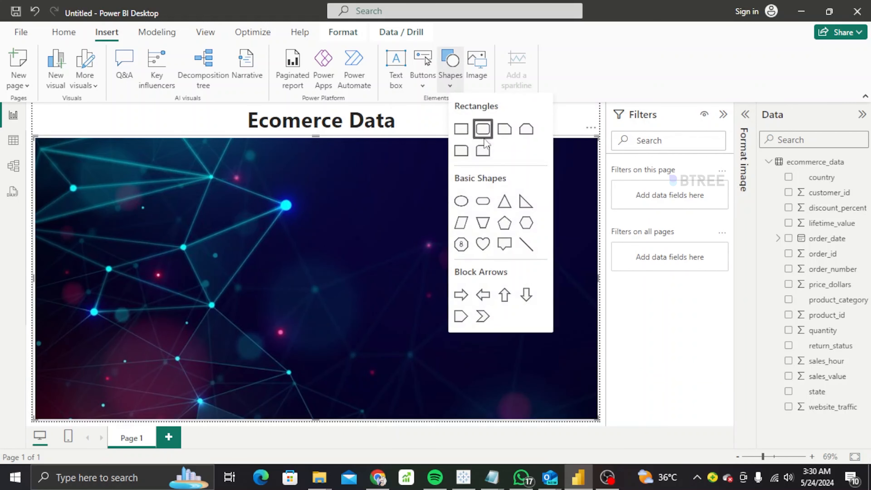
{"action": "left_click", "coordinate": [484, 131]}
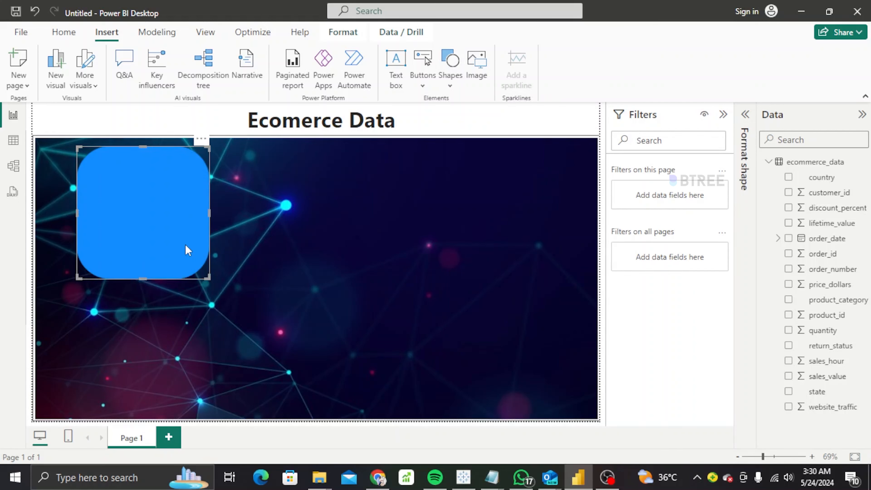
{"action": "left_click_drag", "start_coordinate": [185, 244], "coordinate": [163, 248]}
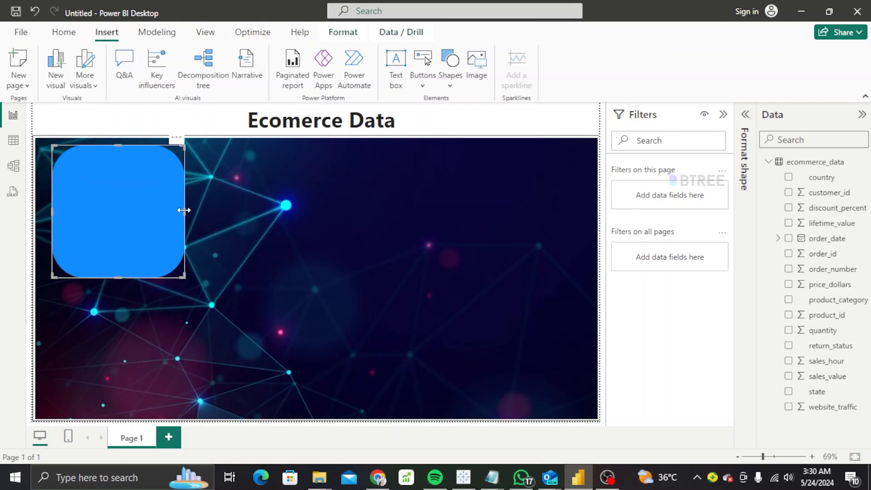
{"action": "left_click_drag", "start_coordinate": [184, 210], "coordinate": [490, 218]}
Paste a copy of the blue panel and place it, widened, at the lower left.
{"action": "key", "text": "ctrl+v"}
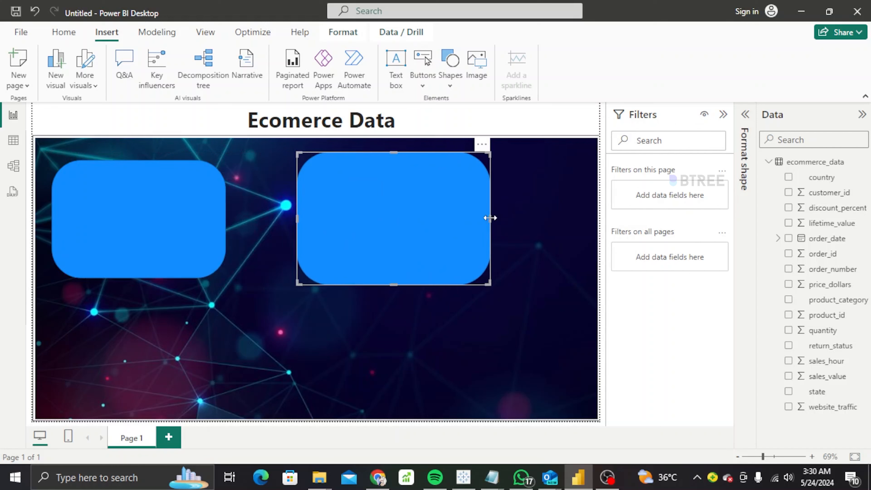
{"action": "left_click", "coordinate": [551, 240]}
{"action": "key", "text": "ctrl+v"}
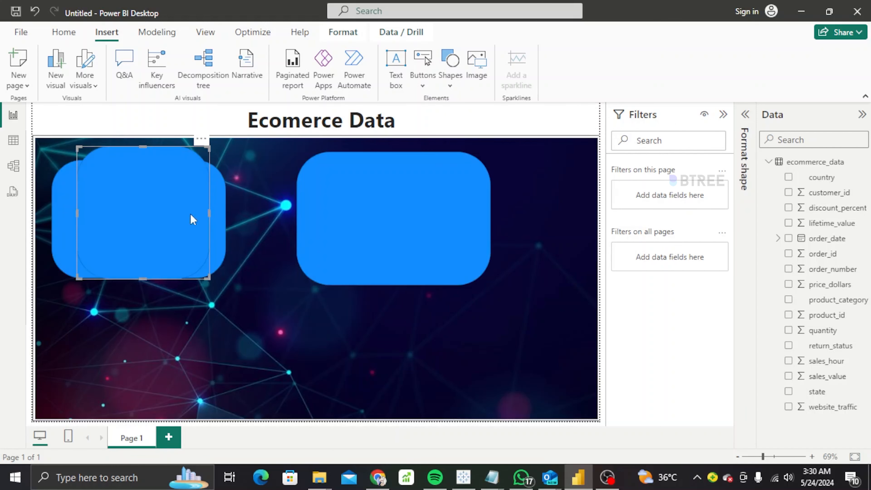
{"action": "left_click_drag", "start_coordinate": [190, 217], "coordinate": [231, 355]}
Paste a lower-right panel copy and remove the stray duplicate shape over the top-left panel.
{"action": "left_click", "coordinate": [331, 364]}
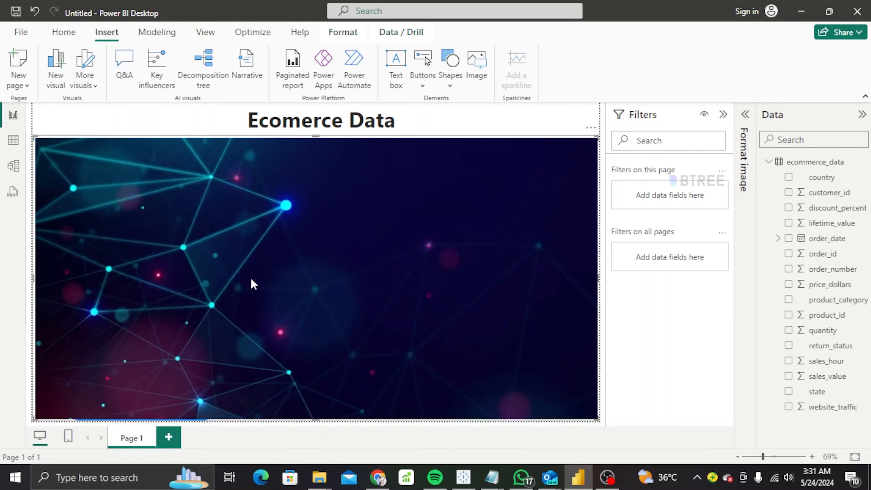
{"action": "key", "text": "ctrl+v"}
{"action": "key", "text": "ctrl+v"}
{"action": "left_click_drag", "start_coordinate": [178, 209], "coordinate": [490, 356]}
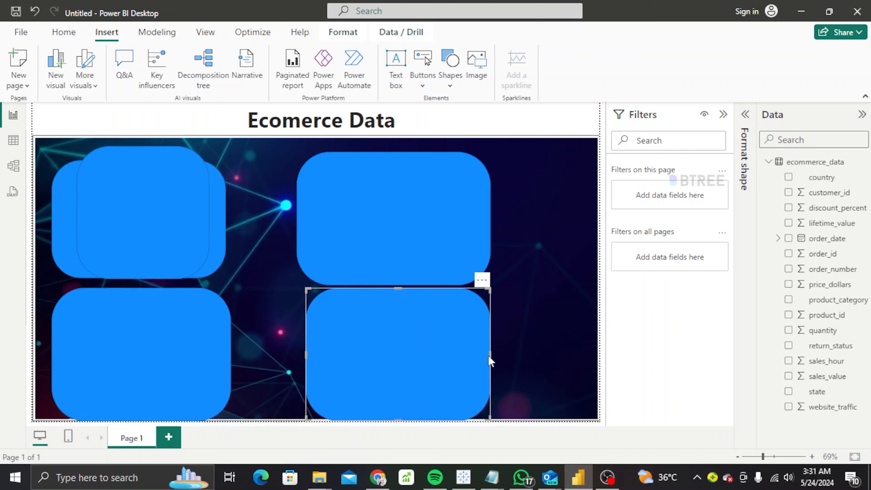
{"action": "left_click", "coordinate": [157, 225]}
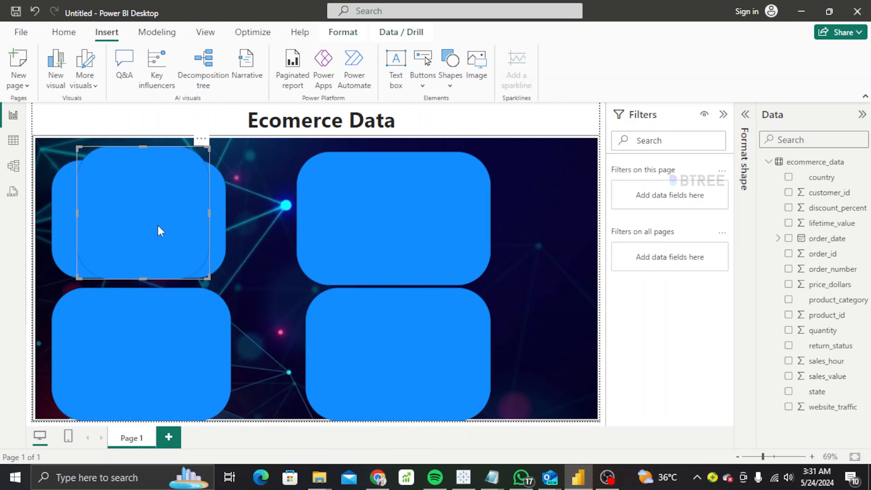
{"action": "left_click", "coordinate": [202, 139]}
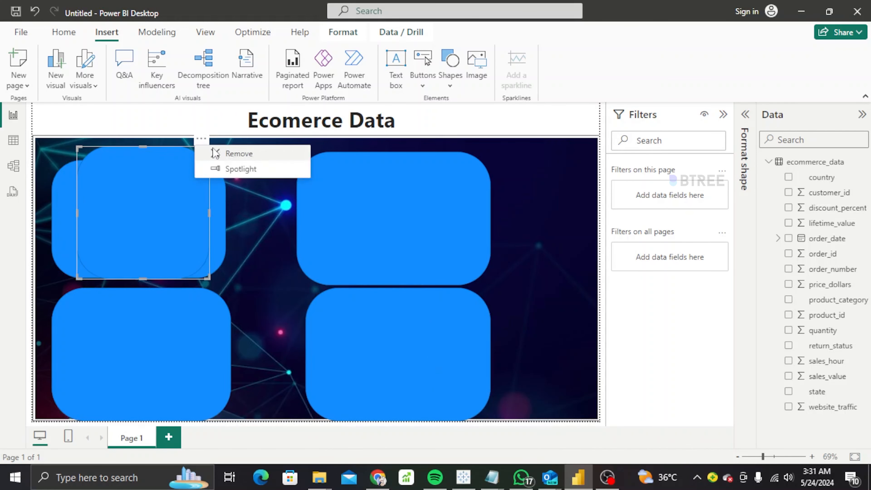
{"action": "left_click", "coordinate": [213, 152]}
Toggle off the panels' Effects background boxes and drag the top-right panel into line.
{"action": "left_click", "coordinate": [182, 189]}
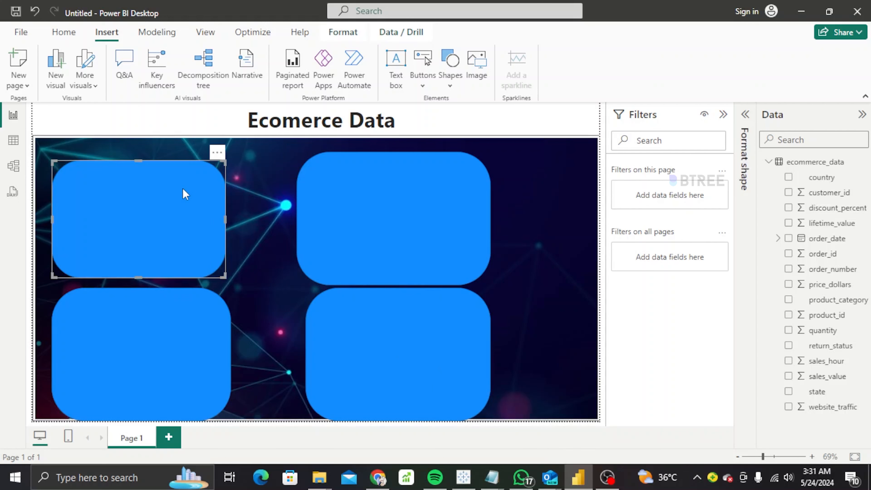
{"action": "right_click", "coordinate": [182, 189]}
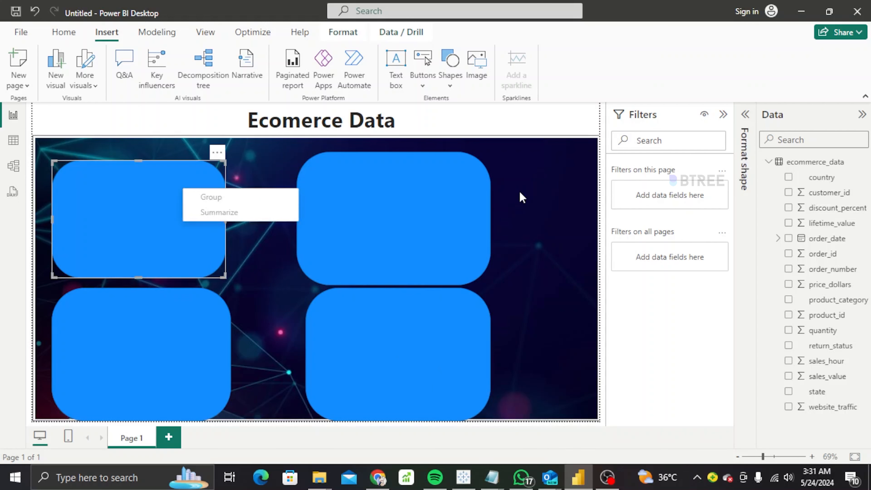
{"action": "left_click", "coordinate": [723, 115]}
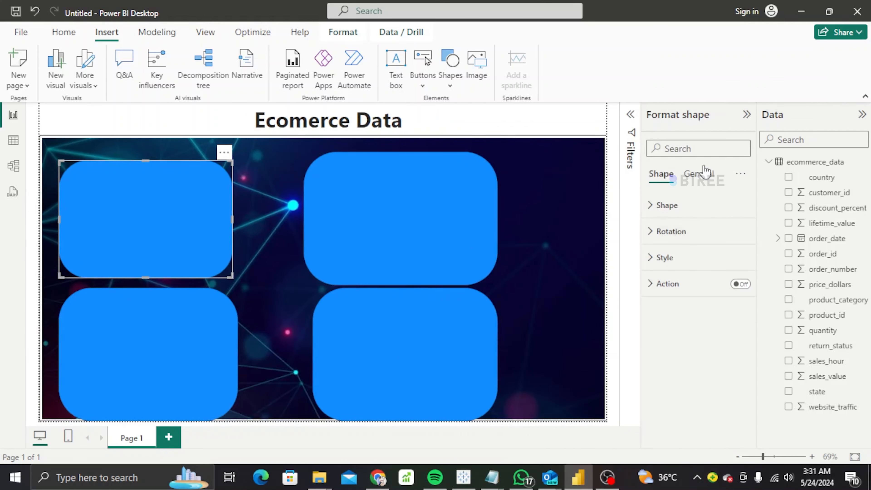
{"action": "left_click", "coordinate": [668, 258]}
{"action": "left_click", "coordinate": [735, 289]}
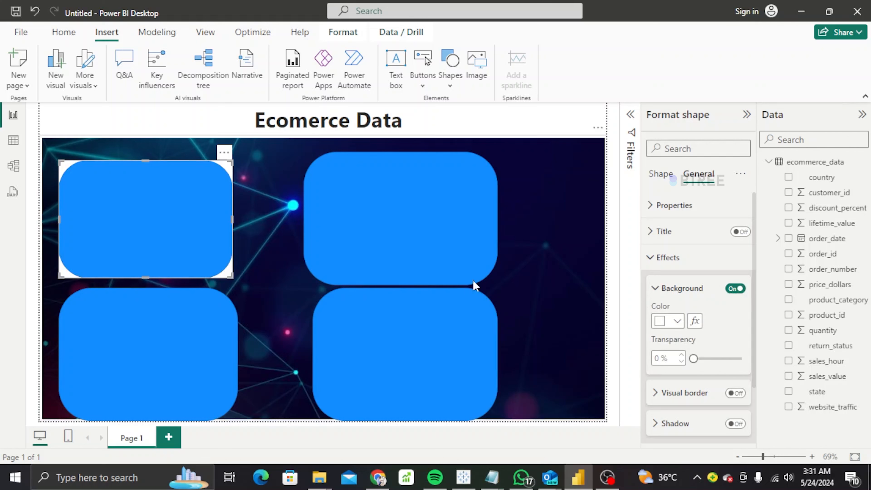
{"action": "left_click", "coordinate": [477, 274]}
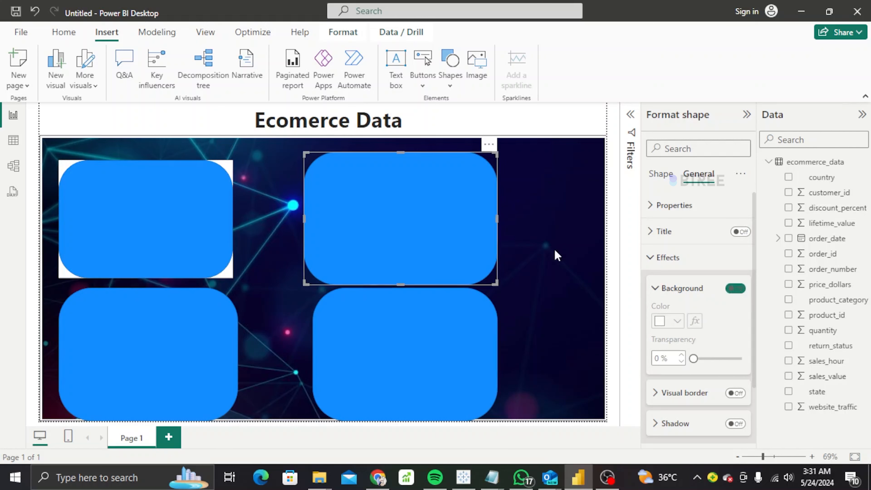
{"action": "left_click", "coordinate": [735, 289]}
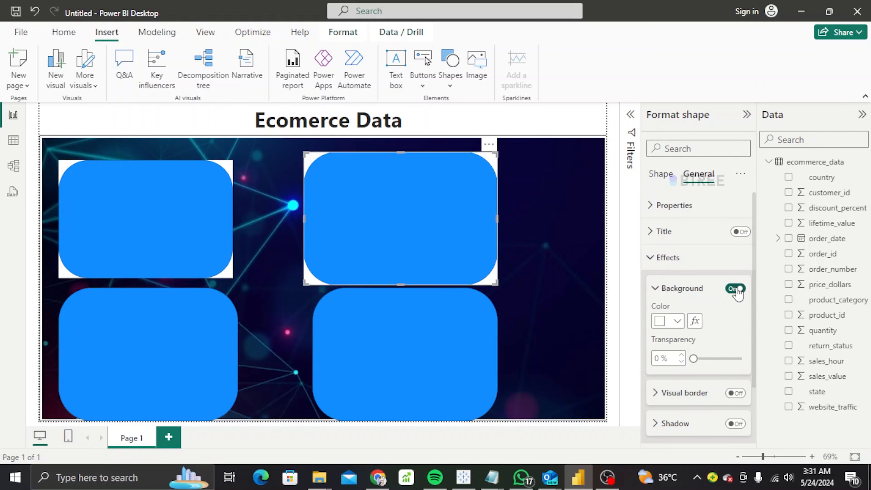
{"action": "left_click", "coordinate": [116, 361]}
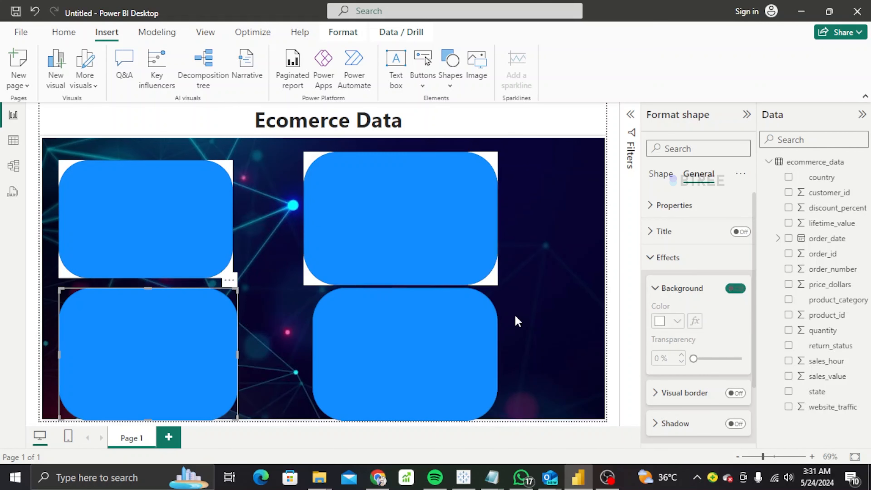
{"action": "left_click", "coordinate": [735, 288]}
{"action": "left_click", "coordinate": [495, 356]}
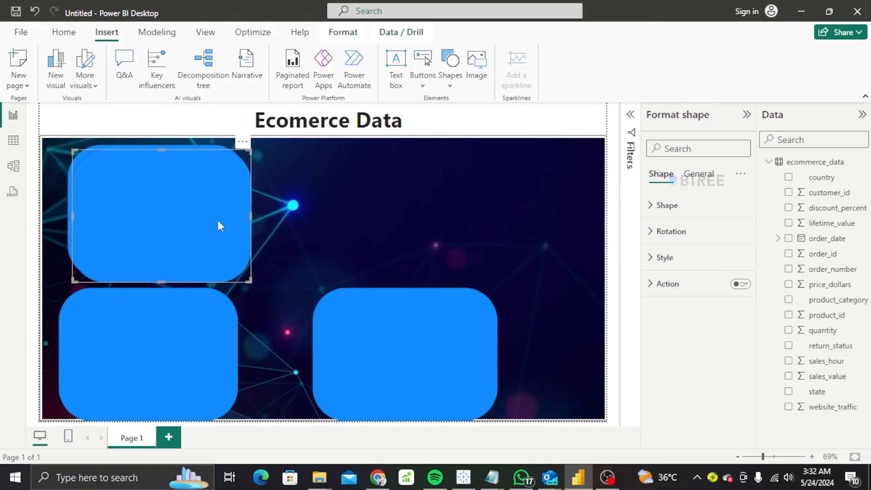
{"action": "left_click_drag", "start_coordinate": [219, 225], "coordinate": [467, 217]}
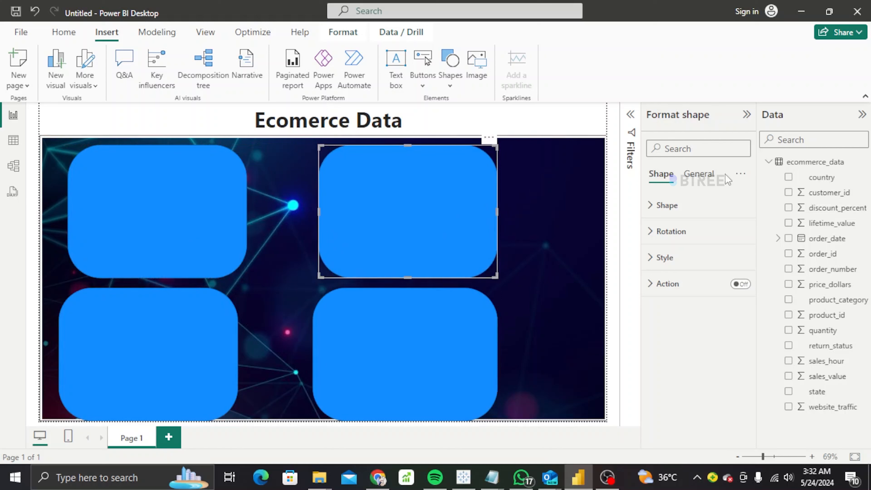
Double-click the country and customer_id fields, then collapse the Format pane to widen the canvas.
{"action": "left_click", "coordinate": [740, 170]}
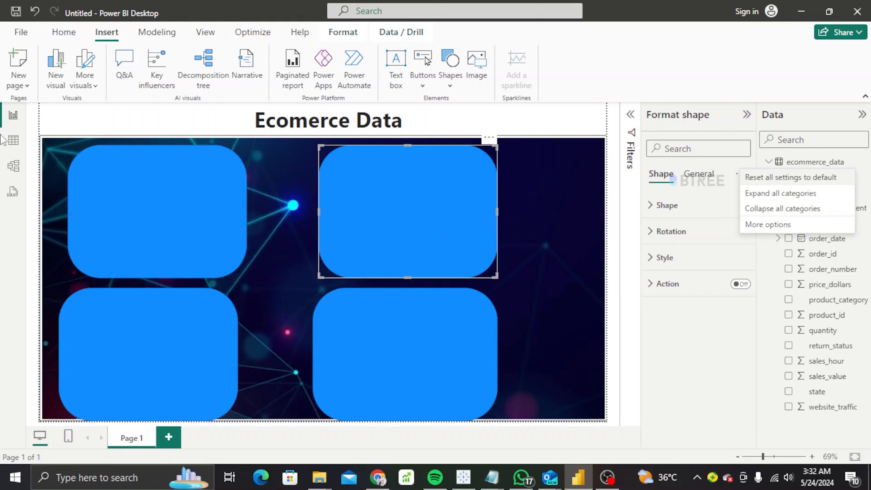
{"action": "key", "text": "Escape"}
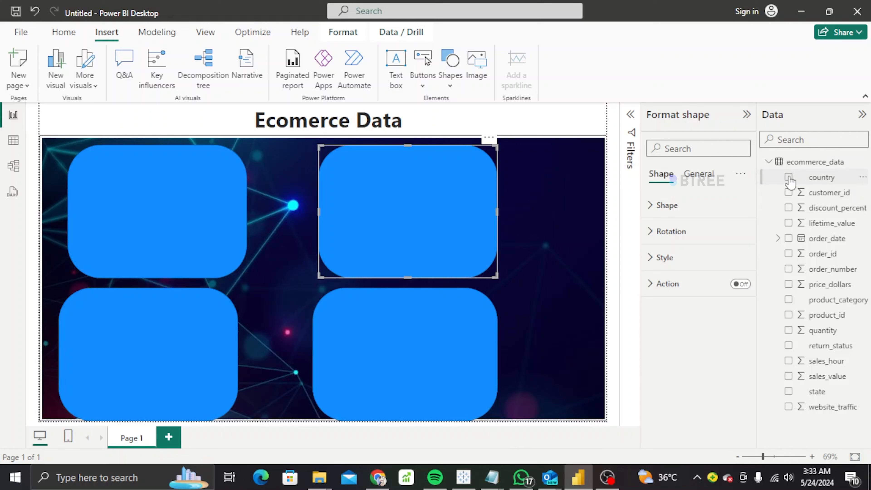
{"action": "double_click", "coordinate": [821, 177]}
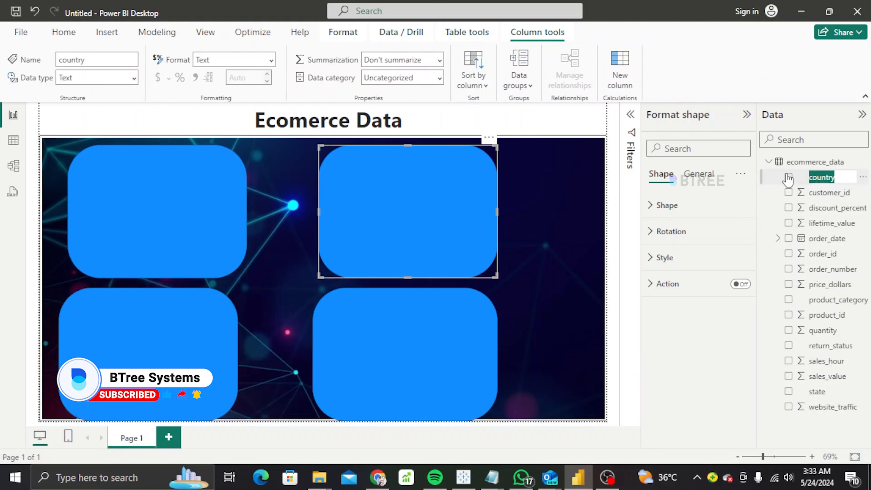
{"action": "double_click", "coordinate": [790, 194]}
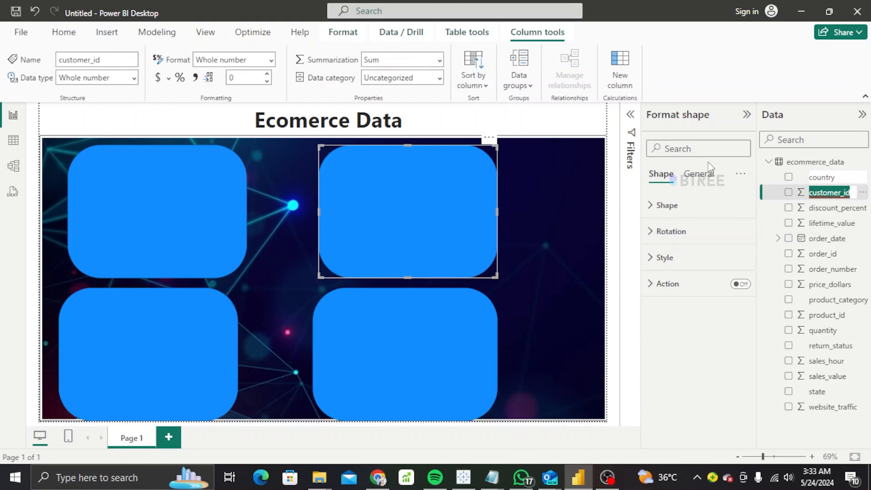
{"action": "left_click", "coordinate": [741, 174]}
{"action": "left_click", "coordinate": [697, 175]}
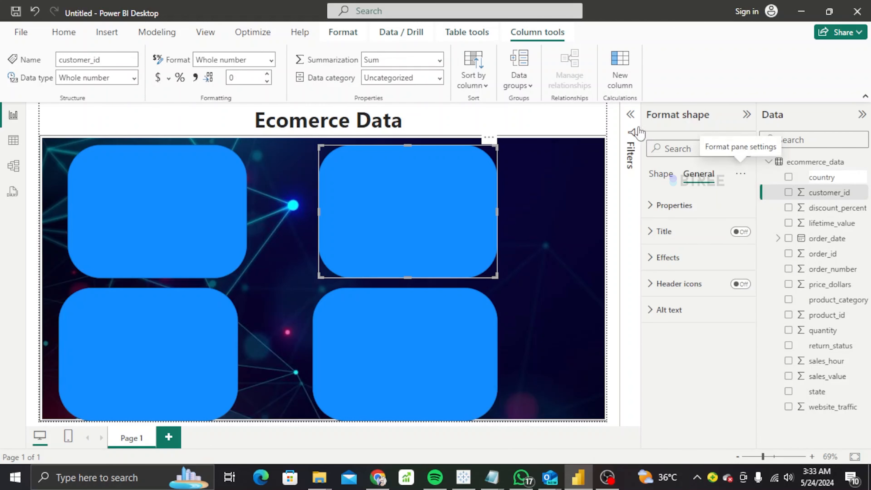
{"action": "left_click", "coordinate": [747, 114]}
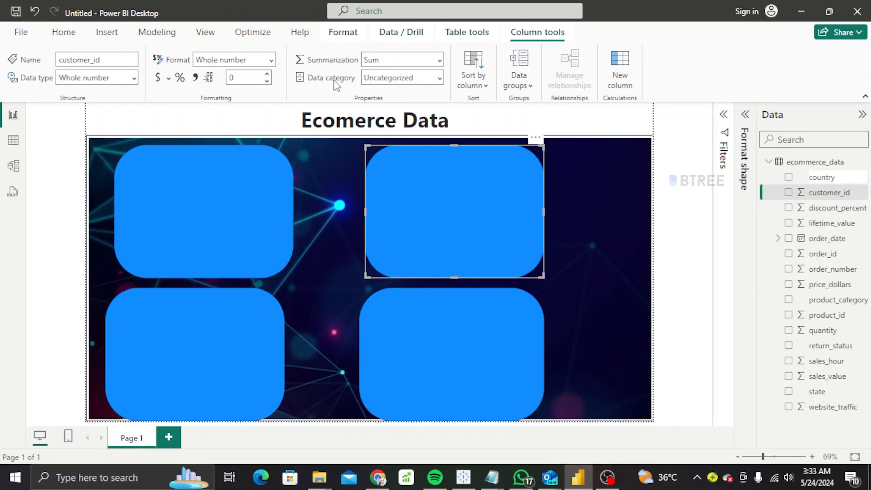
{"action": "left_click", "coordinate": [107, 32]}
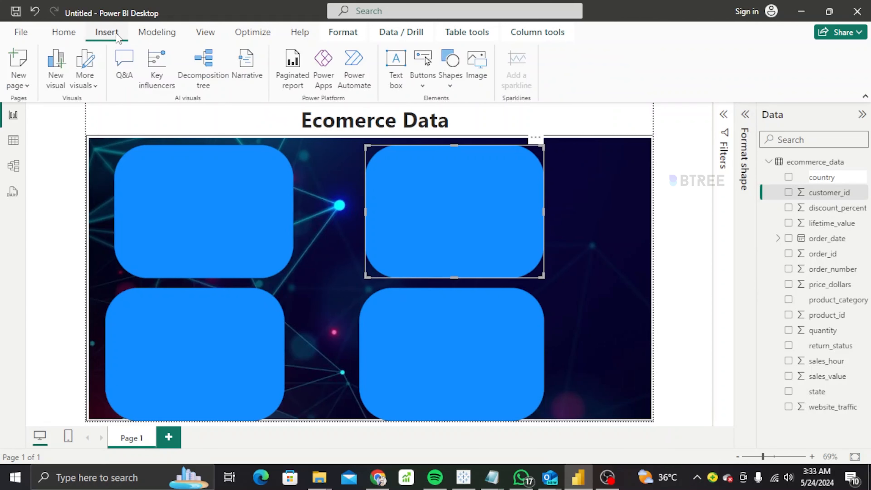
Add blank column charts sized inside the top-left and top-right blue panels.
{"action": "left_click", "coordinate": [65, 80]}
{"action": "left_click_drag", "start_coordinate": [258, 147], "coordinate": [256, 172]}
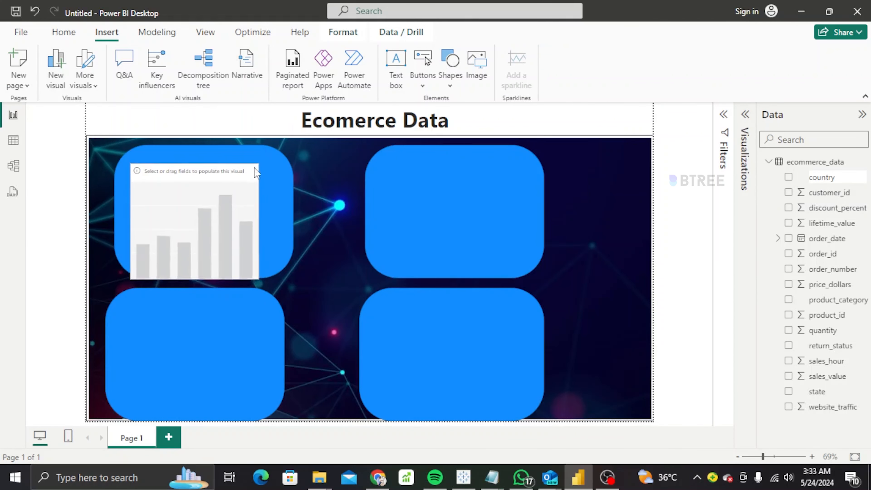
{"action": "left_click_drag", "start_coordinate": [224, 206], "coordinate": [235, 194]}
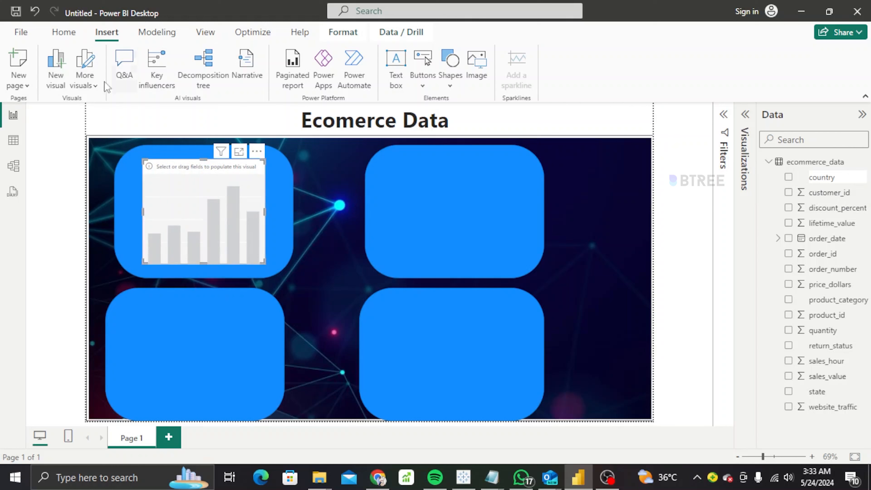
{"action": "left_click", "coordinate": [63, 78]}
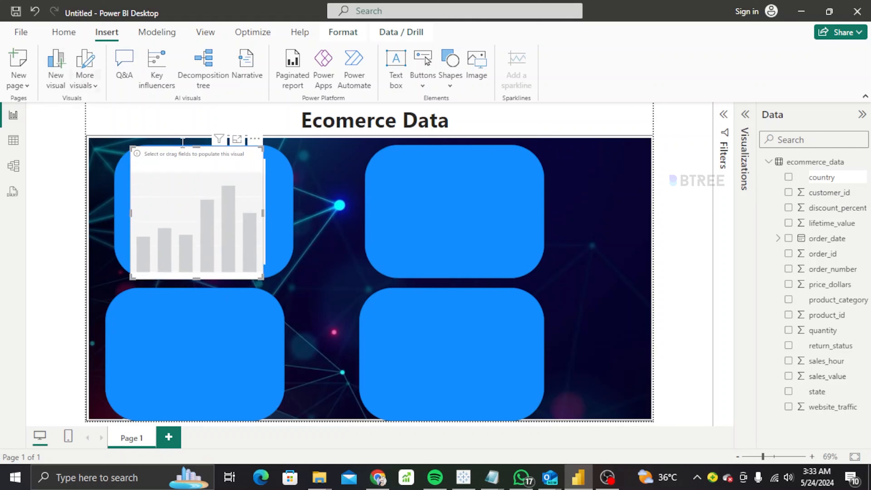
{"action": "left_click_drag", "start_coordinate": [237, 211], "coordinate": [493, 229]}
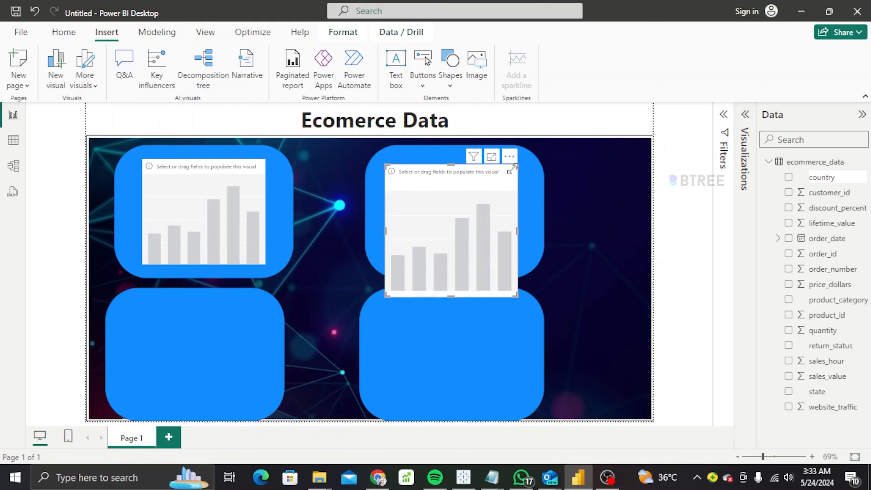
{"action": "left_click_drag", "start_coordinate": [512, 169], "coordinate": [501, 187]}
{"action": "left_click_drag", "start_coordinate": [482, 219], "coordinate": [486, 193]}
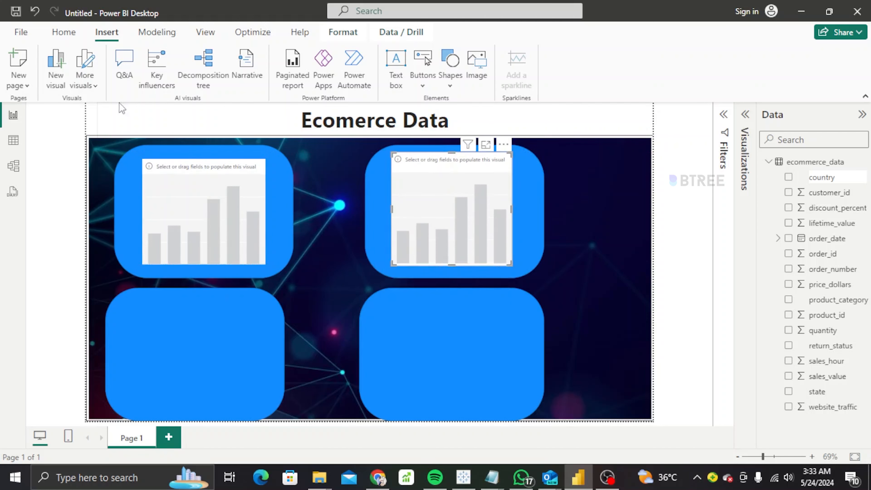
Add a third blank column chart and fit it inside the bottom-left panel.
{"action": "left_click", "coordinate": [56, 70]}
{"action": "left_click_drag", "start_coordinate": [210, 242], "coordinate": [207, 357]}
{"action": "left_click_drag", "start_coordinate": [259, 290], "coordinate": [245, 313]}
{"action": "mouse_move", "coordinate": [214, 356]}
{"action": "left_mouse_down"}
{"action": "mouse_move", "coordinate": [222, 330]}
{"action": "mouse_move", "coordinate": [221, 345]}
{"action": "left_mouse_up"}
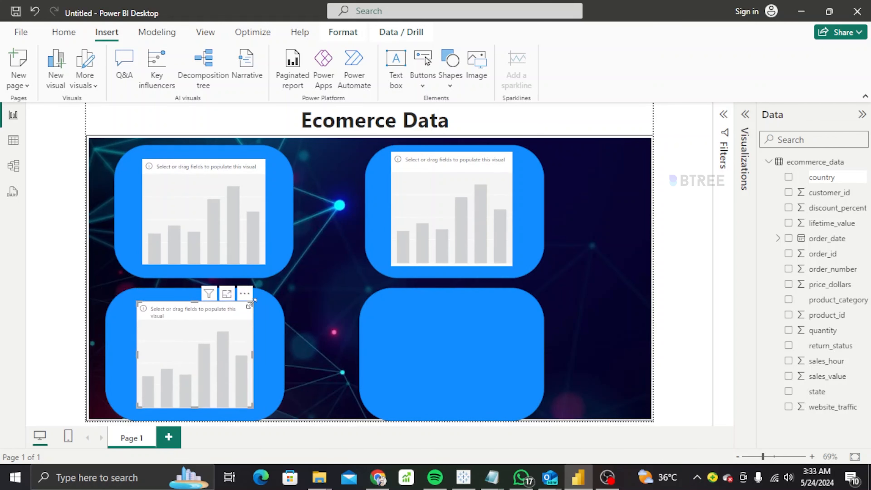
{"action": "left_click_drag", "start_coordinate": [251, 302], "coordinate": [261, 288]}
{"action": "left_click_drag", "start_coordinate": [241, 327], "coordinate": [236, 335]}
{"action": "left_click_drag", "start_coordinate": [253, 416], "coordinate": [247, 410]}
{"action": "left_click_drag", "start_coordinate": [248, 353], "coordinate": [277, 353]}
{"action": "left_click_drag", "start_coordinate": [267, 306], "coordinate": [263, 308]}
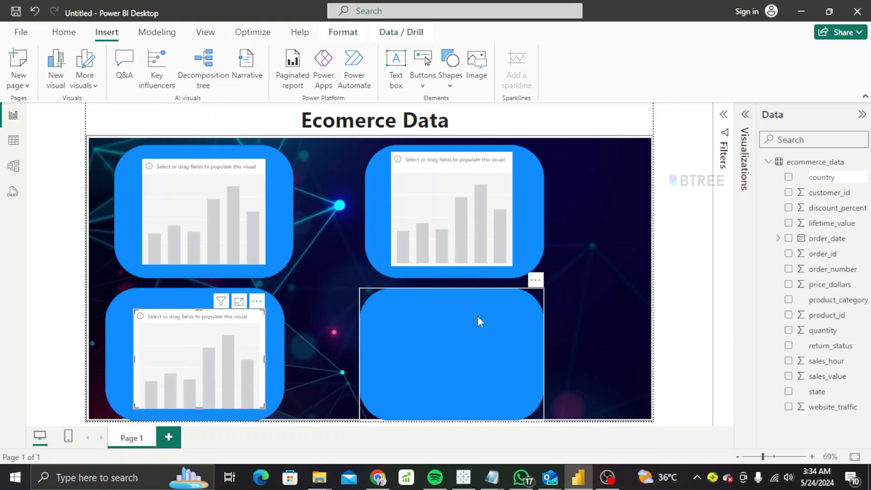
Add a fourth blank column chart inside the bottom-right panel, then deselect the charts.
{"action": "left_click", "coordinate": [477, 316]}
{"action": "left_click", "coordinate": [51, 71]}
{"action": "left_click_drag", "start_coordinate": [228, 206], "coordinate": [489, 349]}
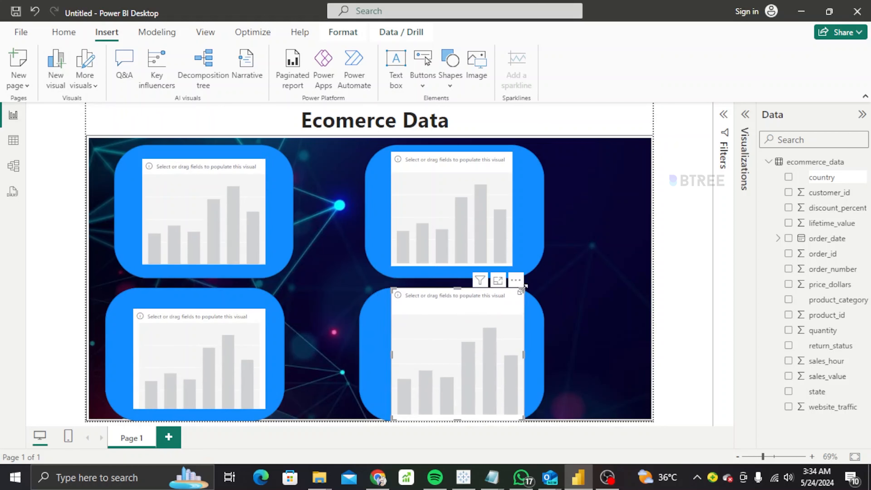
{"action": "left_click_drag", "start_coordinate": [522, 289], "coordinate": [512, 309]}
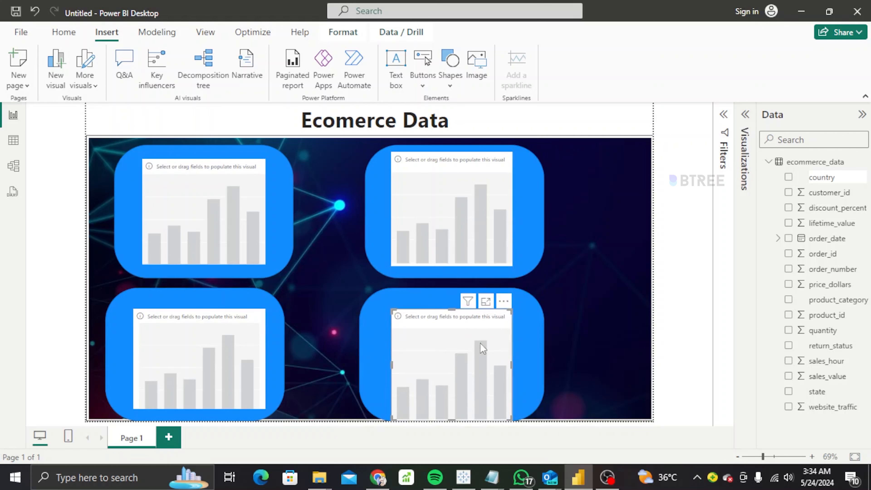
{"action": "mouse_move", "coordinate": [481, 346]}
{"action": "left_mouse_down"}
{"action": "mouse_move", "coordinate": [482, 338]}
{"action": "mouse_move", "coordinate": [482, 347]}
{"action": "left_mouse_up"}
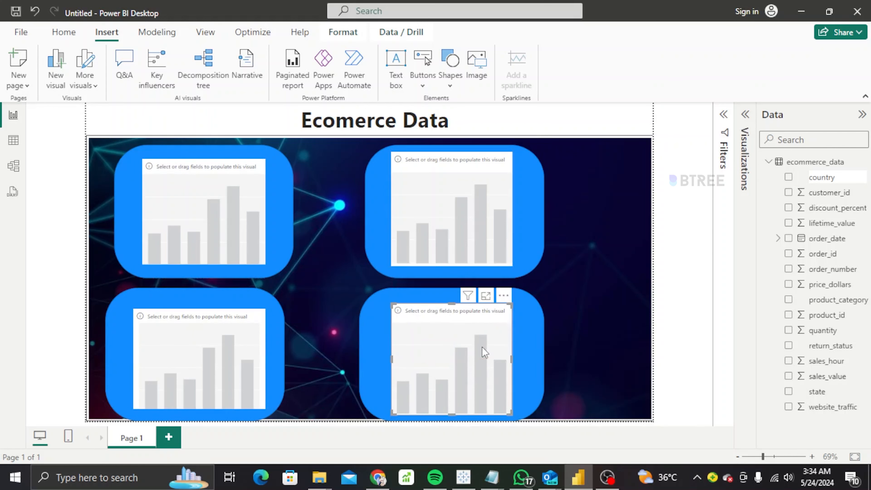
{"action": "left_click", "coordinate": [607, 291]}
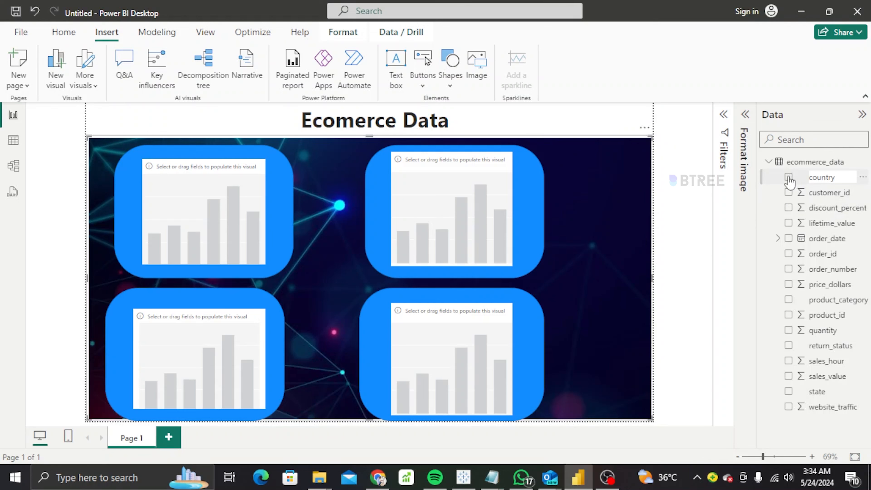
Collapse the Data pane, try More visuals > From my files, and close the sign-in prompt.
{"action": "left_click", "coordinate": [862, 114]}
{"action": "left_click", "coordinate": [838, 116]}
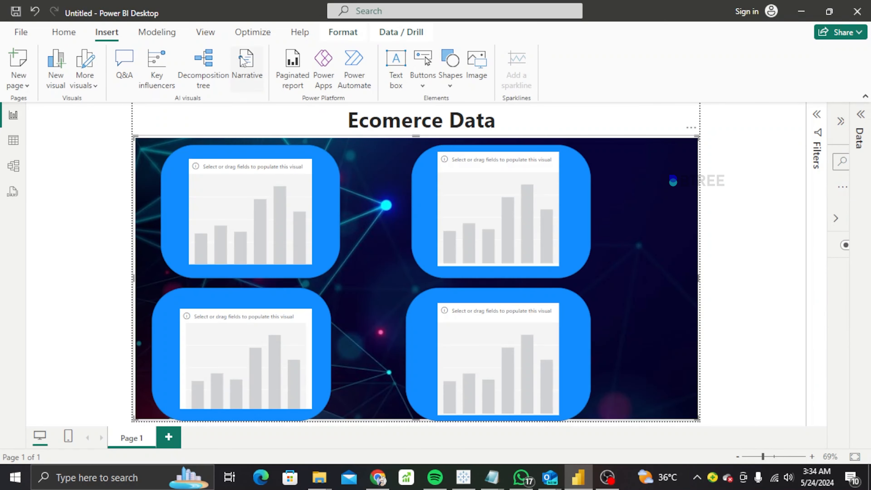
{"action": "left_click", "coordinate": [98, 87]}
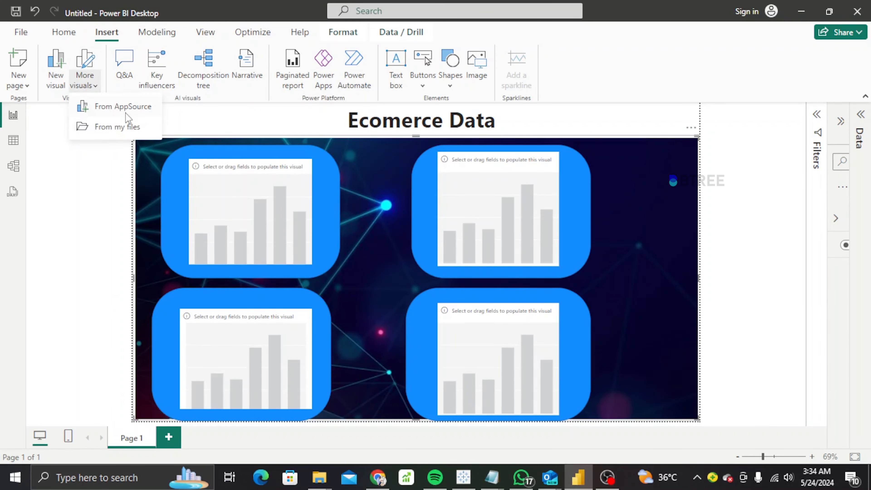
{"action": "left_click", "coordinate": [117, 130]}
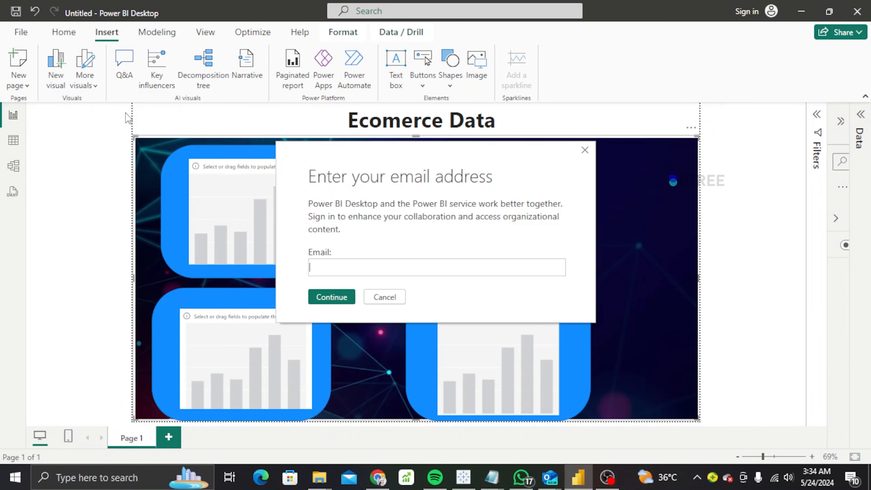
{"action": "left_click", "coordinate": [583, 153]}
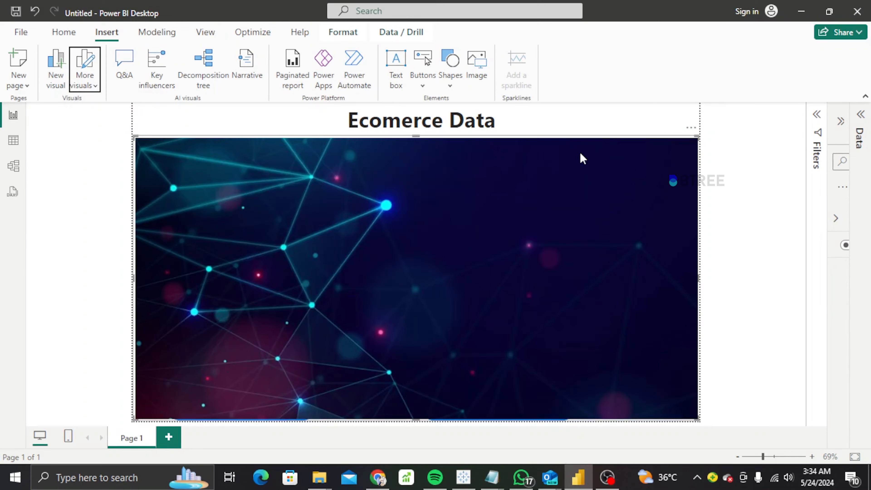
Add a left-arrow button at the page's top-left, also trying a right-arrow button.
{"action": "left_click", "coordinate": [424, 81]}
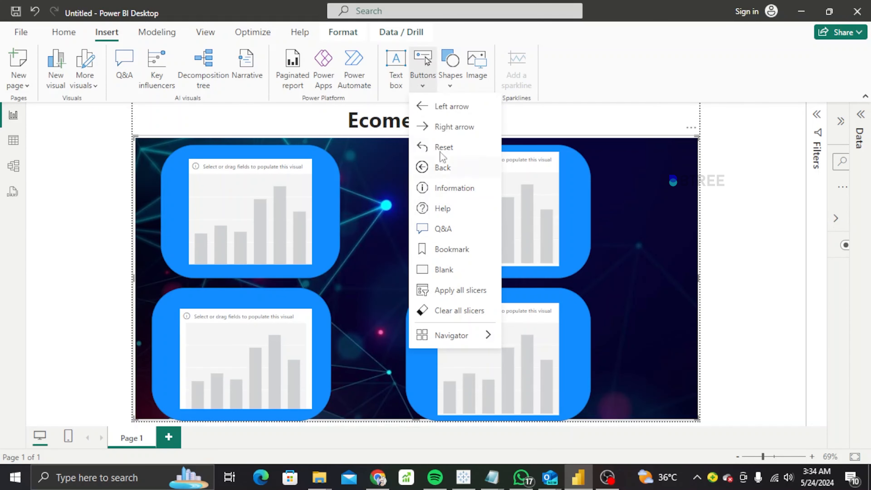
{"action": "left_click", "coordinate": [452, 107]}
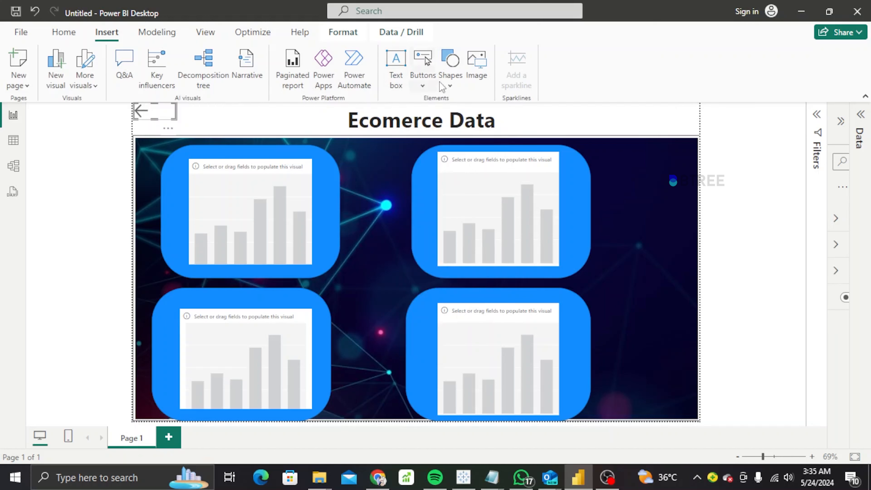
{"action": "left_click", "coordinate": [424, 83]}
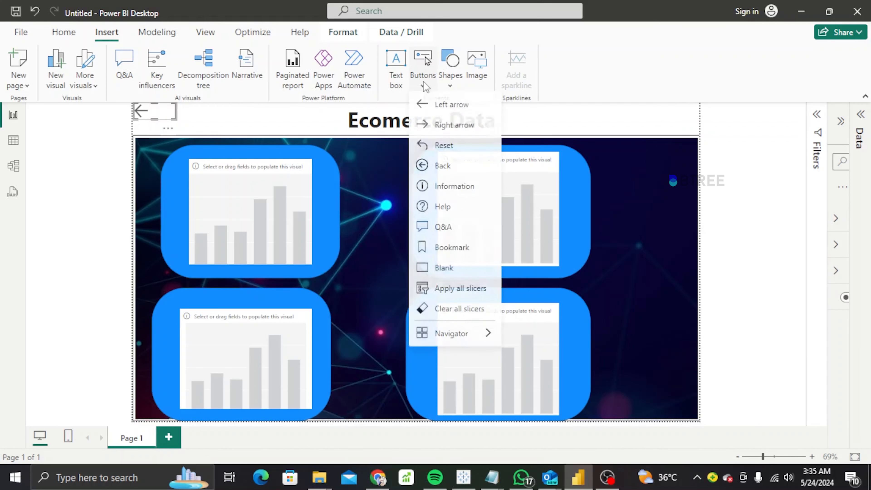
{"action": "left_click", "coordinate": [431, 128]}
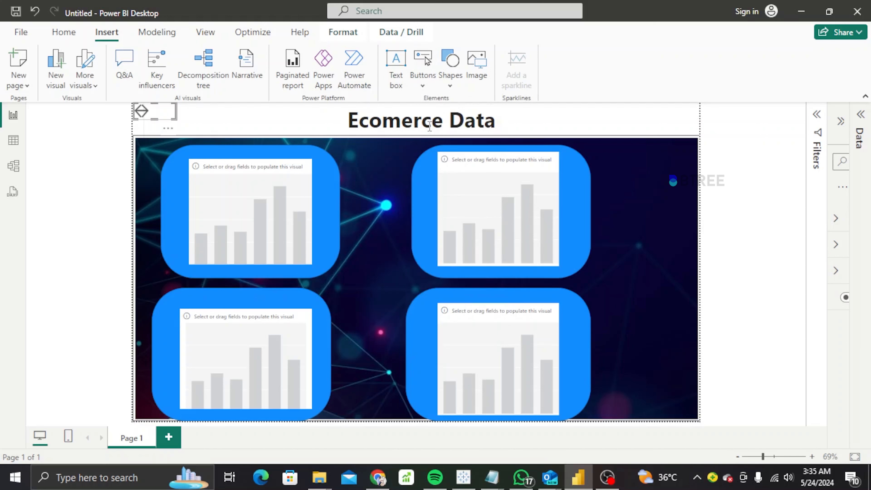
Insert a blank button and place it just left of the Ecomerce Data title.
{"action": "left_click", "coordinate": [429, 89]}
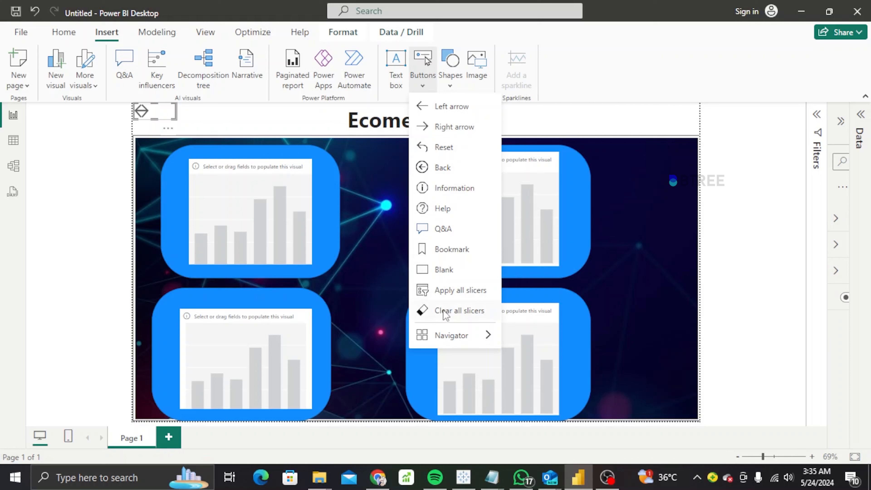
{"action": "left_click", "coordinate": [448, 278]}
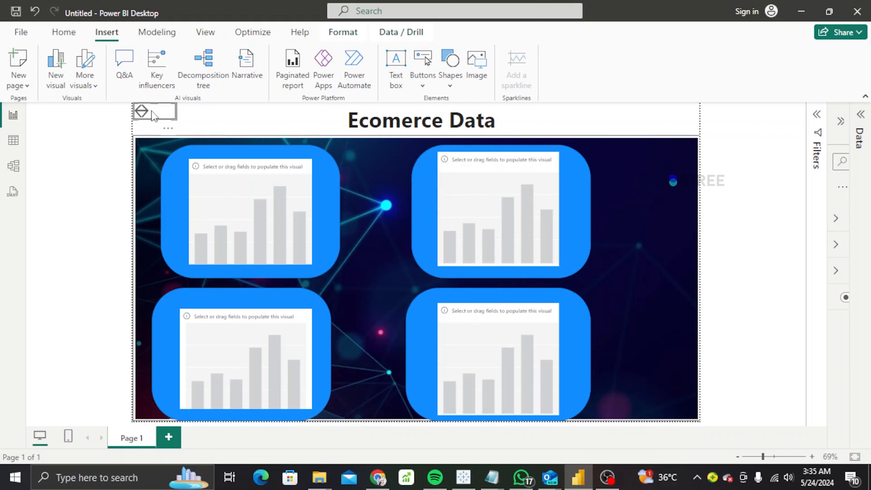
{"action": "left_click_drag", "start_coordinate": [154, 116], "coordinate": [324, 120]}
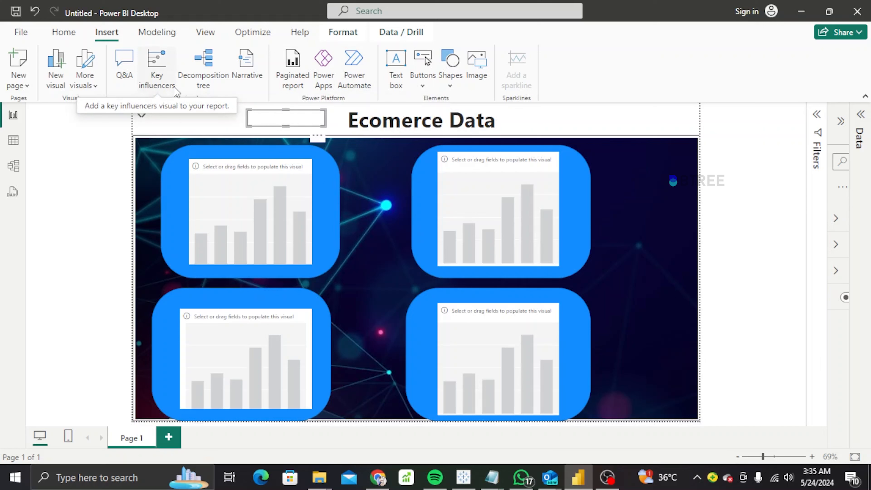
Apply the Accessible Tidal theme, add an empty Page 2, then return to Page 1.
{"action": "left_click", "coordinate": [206, 33]}
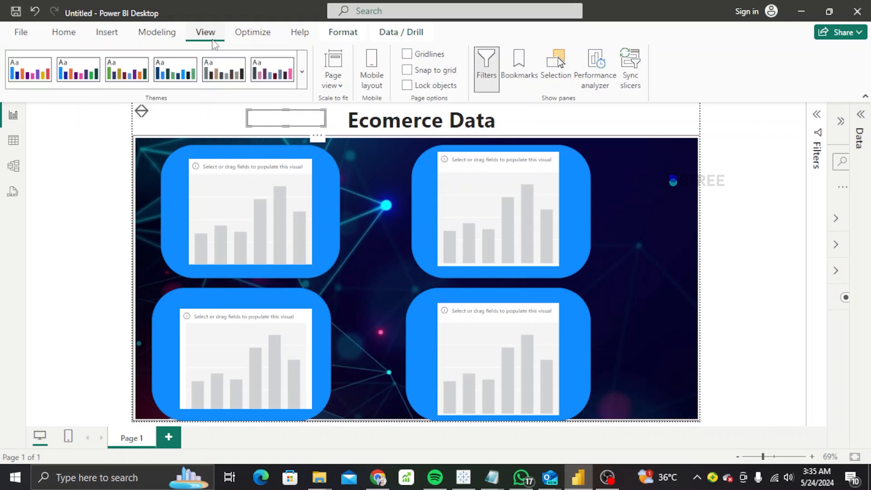
{"action": "left_click", "coordinate": [192, 79]}
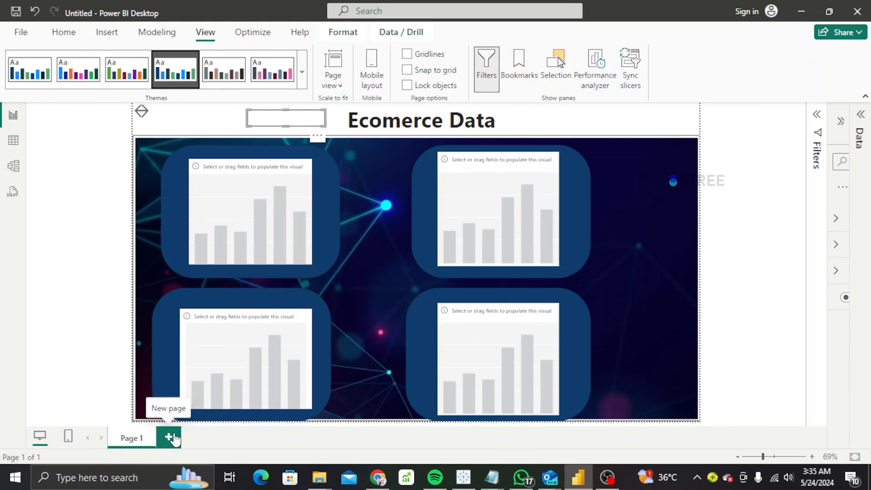
{"action": "left_click", "coordinate": [169, 438]}
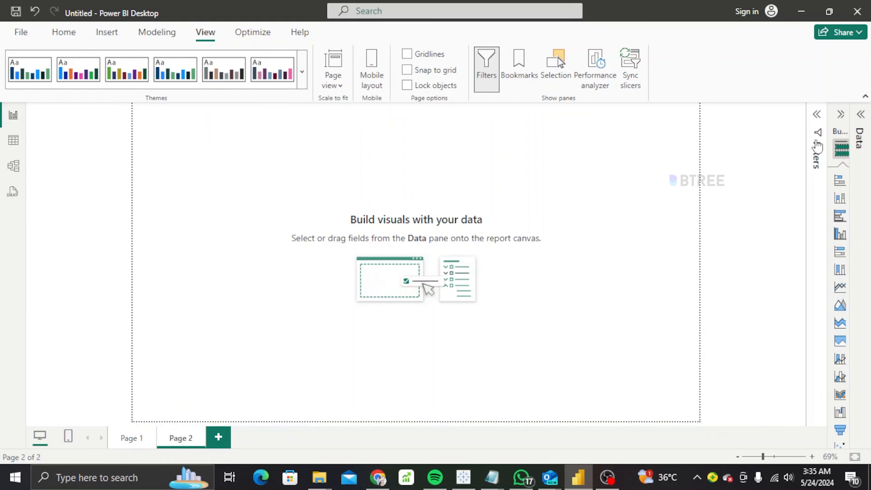
{"action": "left_click", "coordinate": [840, 115]}
{"action": "left_click", "coordinate": [844, 121]}
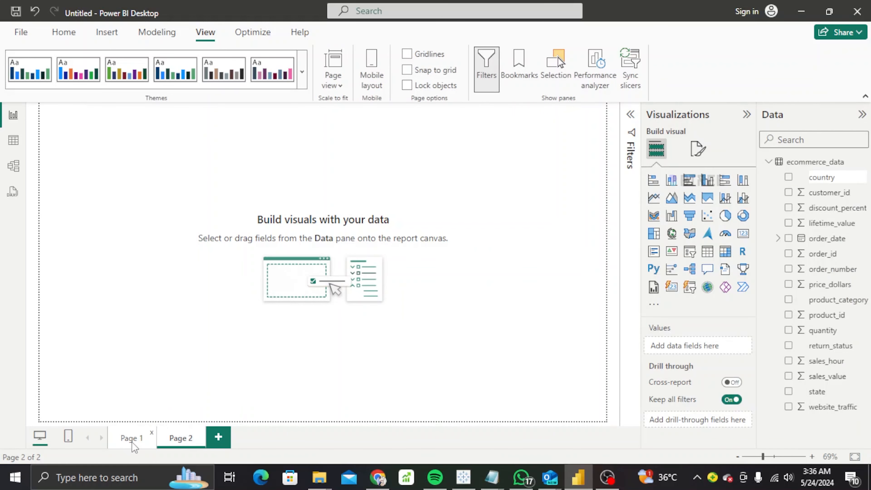
{"action": "left_click", "coordinate": [131, 442]}
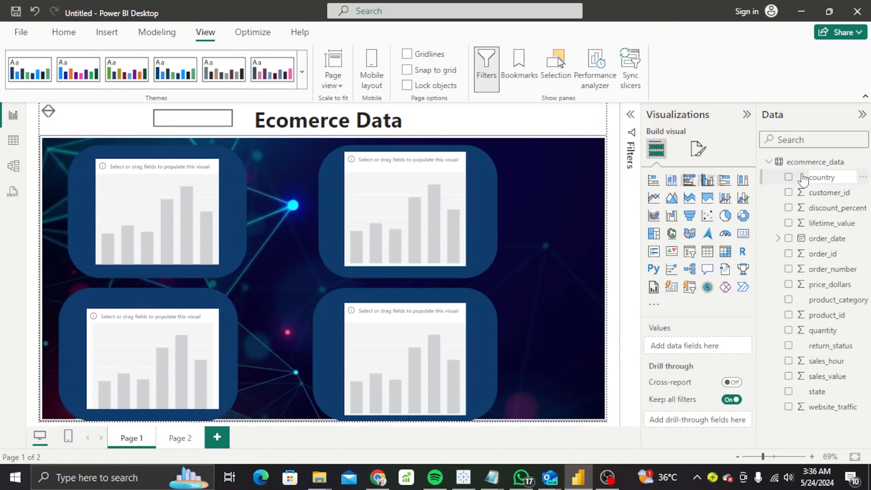
Create a map of country with state as legend and fit it into the top-left panel.
{"action": "left_click", "coordinate": [790, 179]}
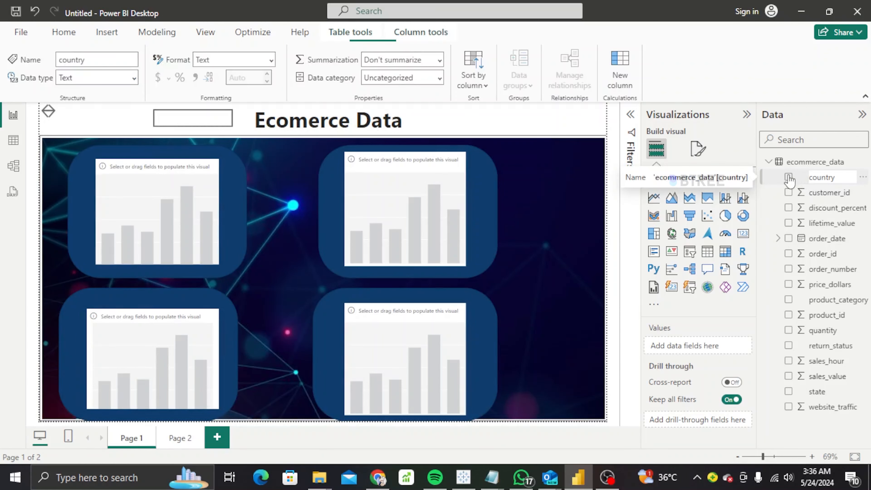
{"action": "left_click", "coordinate": [790, 178]}
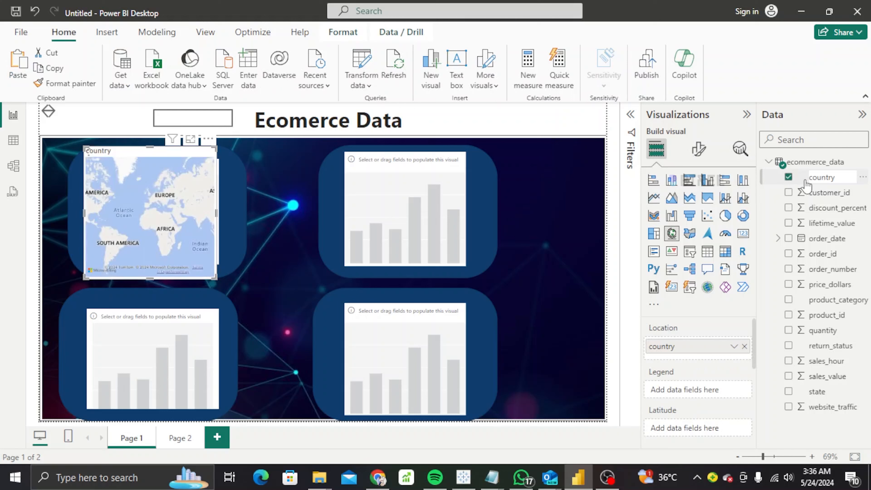
{"action": "left_click", "coordinate": [788, 392]}
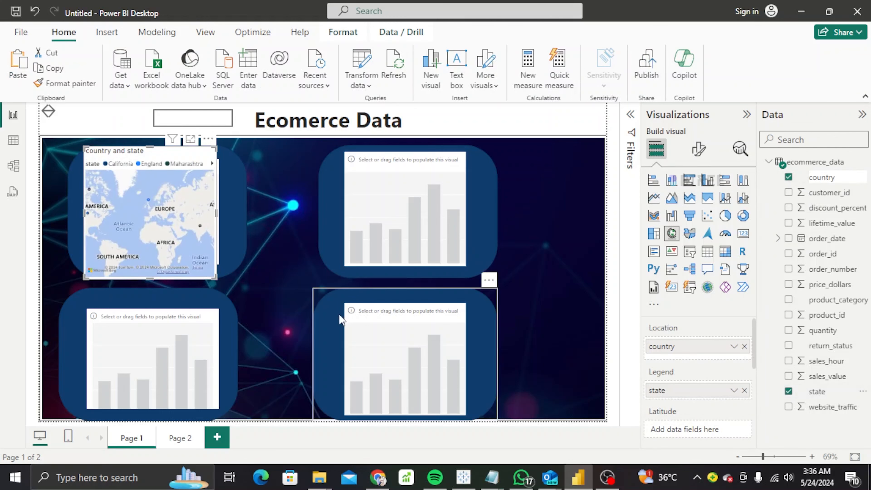
{"action": "left_click_drag", "start_coordinate": [216, 278], "coordinate": [172, 242]}
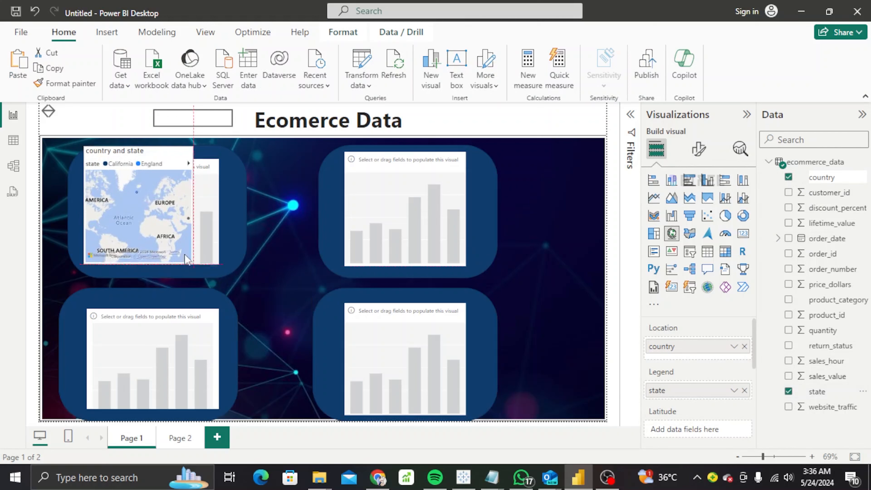
{"action": "left_click_drag", "start_coordinate": [141, 198], "coordinate": [174, 226]}
{"action": "left_click_drag", "start_coordinate": [149, 153], "coordinate": [164, 171]}
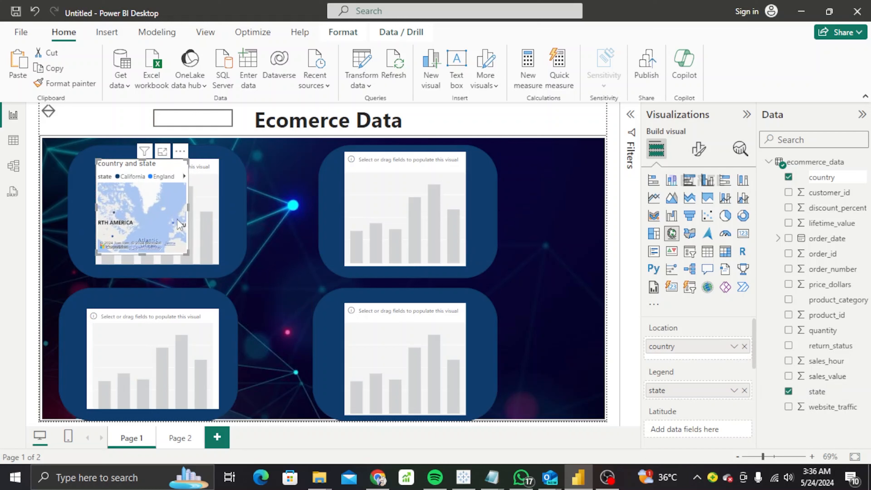
{"action": "left_click_drag", "start_coordinate": [190, 256], "coordinate": [213, 264]}
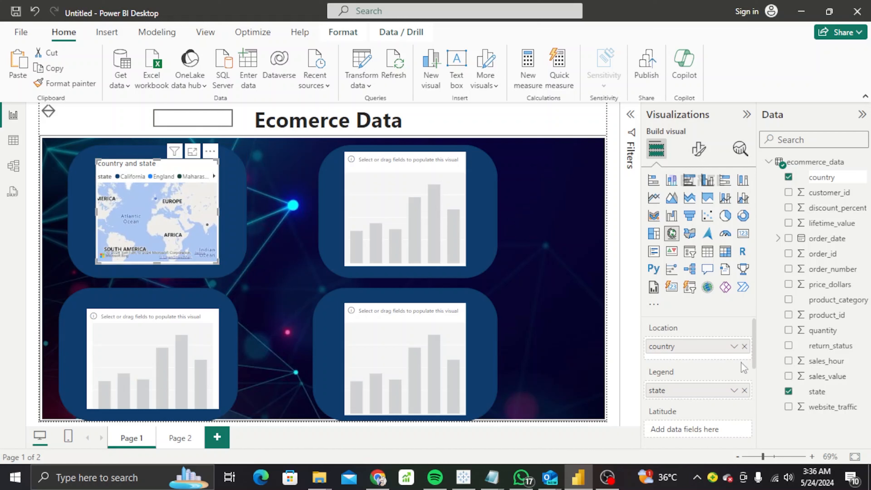
Size the map bubbles by sales_value, aggregated as Maximum instead of Sum.
{"action": "mouse_move", "coordinate": [755, 356]}
{"action": "left_mouse_down"}
{"action": "mouse_move", "coordinate": [751, 432]}
{"action": "mouse_move", "coordinate": [748, 354]}
{"action": "left_mouse_up"}
{"action": "left_click", "coordinate": [732, 347]}
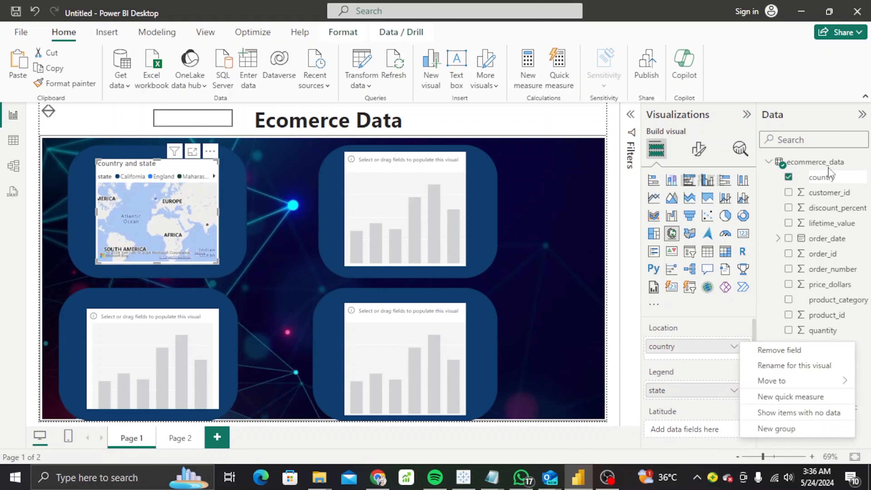
{"action": "left_click", "coordinate": [775, 301]}
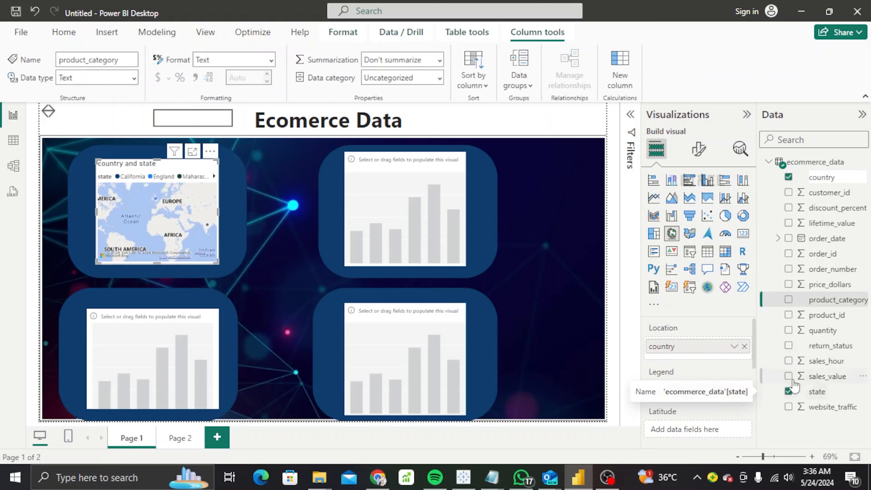
{"action": "left_click", "coordinate": [789, 377]}
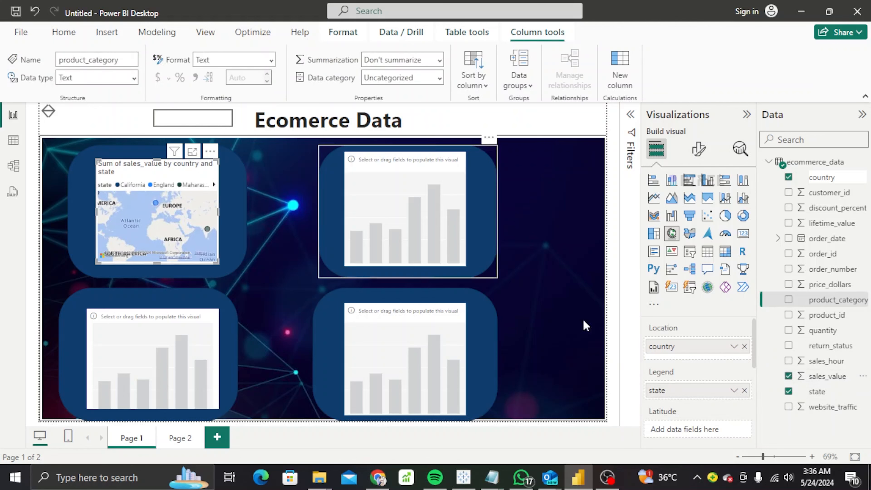
{"action": "left_click_drag", "start_coordinate": [754, 336], "coordinate": [757, 403]}
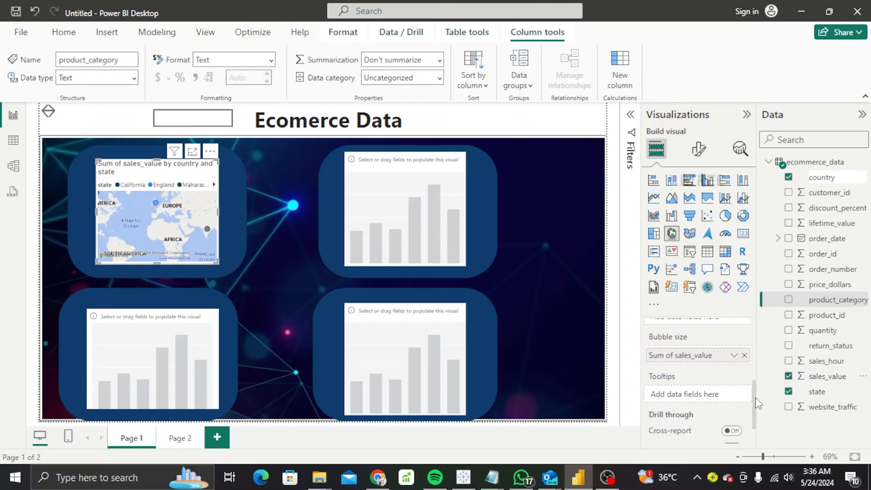
{"action": "left_click", "coordinate": [734, 355]}
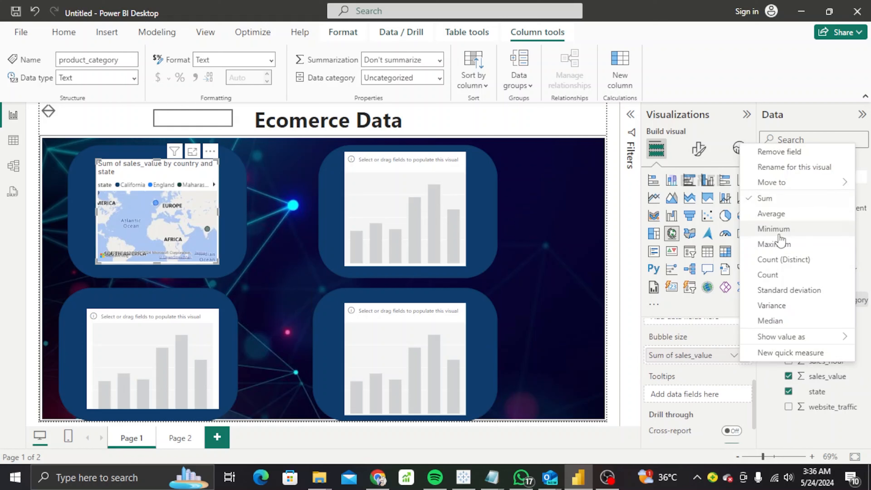
{"action": "left_click", "coordinate": [777, 246]}
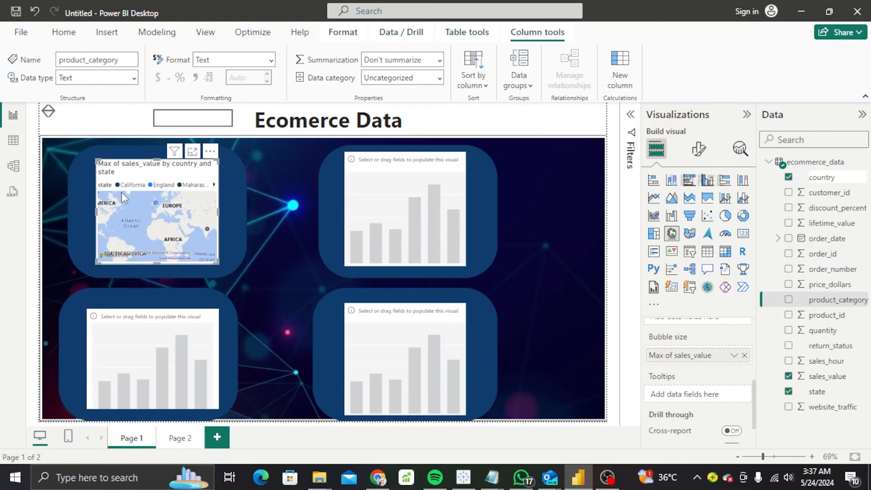
Resize the map by its corners so it sits neatly inside the top-left panel.
{"action": "left_click_drag", "start_coordinate": [218, 264], "coordinate": [238, 267]}
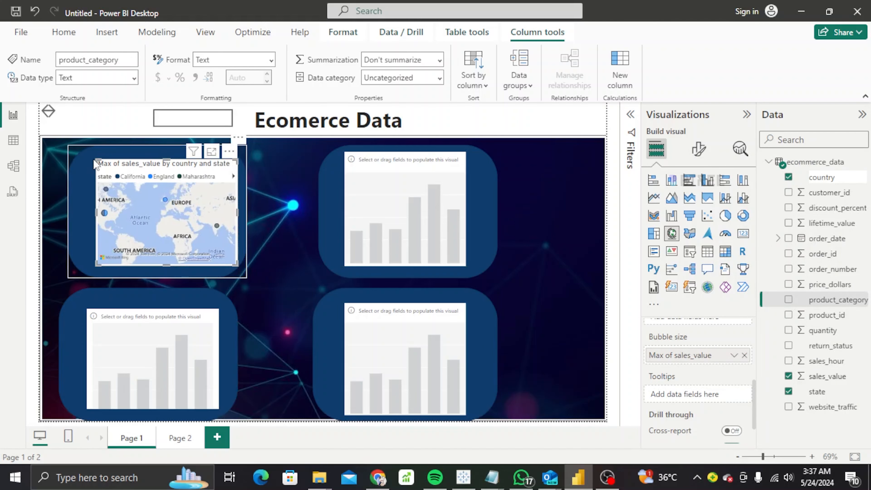
{"action": "left_click_drag", "start_coordinate": [96, 160], "coordinate": [82, 161]}
{"action": "mouse_move", "coordinate": [237, 160]}
{"action": "left_mouse_down"}
{"action": "mouse_move", "coordinate": [231, 166]}
{"action": "mouse_move", "coordinate": [232, 159]}
{"action": "left_mouse_up"}
{"action": "left_click", "coordinate": [290, 198]}
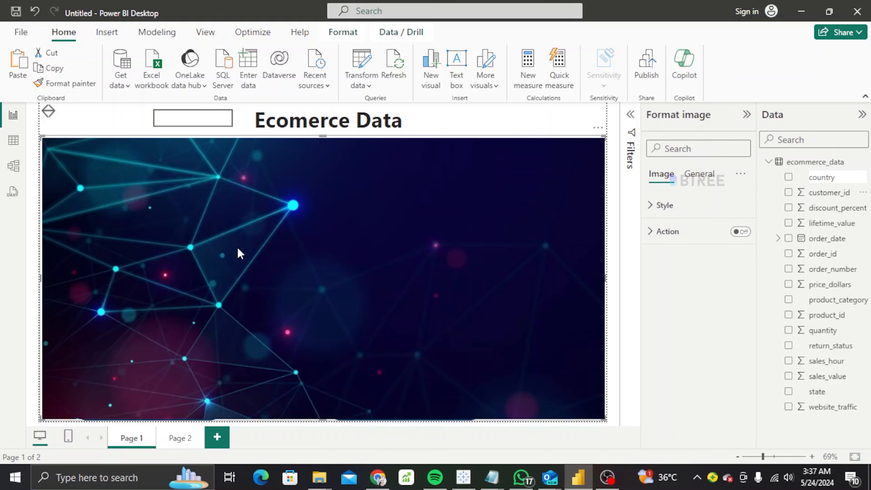
Add a new visual to the page and remove the unneeded placeholder visual.
{"action": "left_click", "coordinate": [430, 84]}
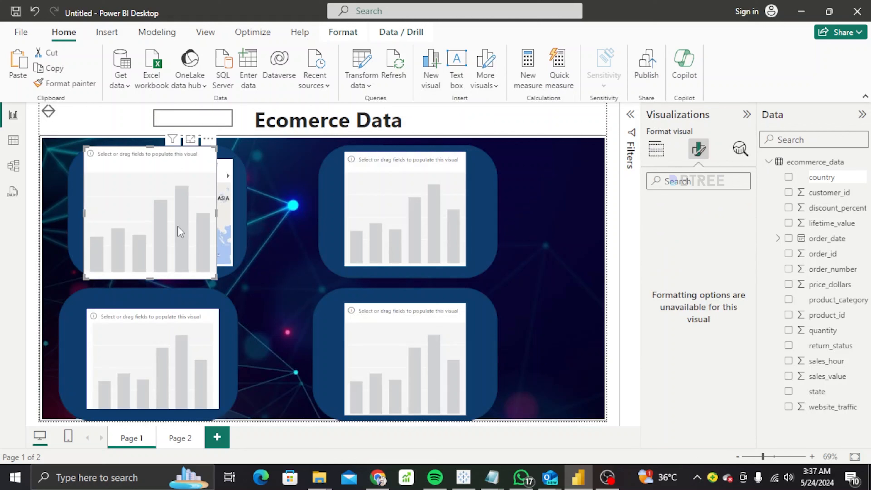
{"action": "left_click", "coordinate": [208, 139]}
{"action": "left_click", "coordinate": [241, 167]}
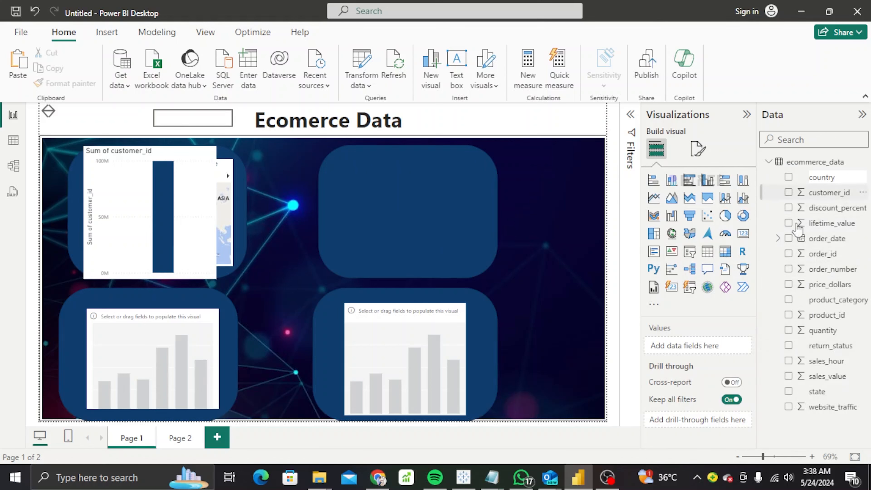
Chart product_id and sales_value by product_category and drag the chart into the top-right panel.
{"action": "left_click", "coordinate": [789, 316]}
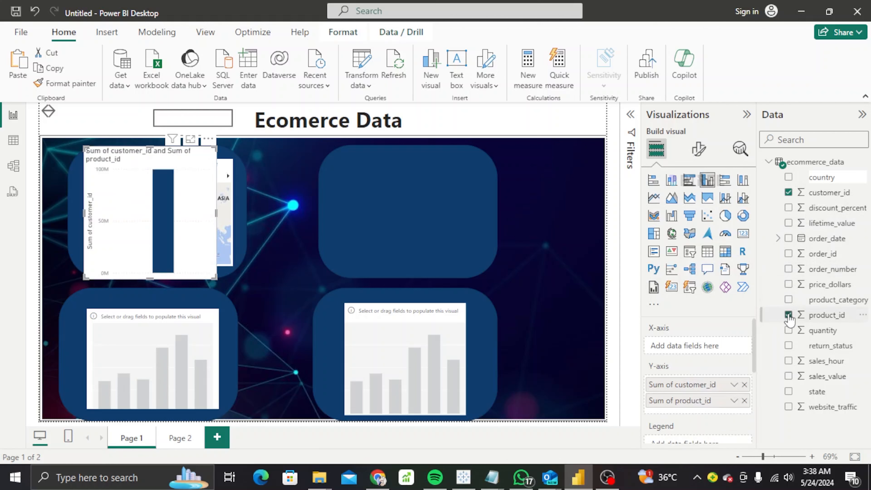
{"action": "left_click", "coordinate": [789, 301]}
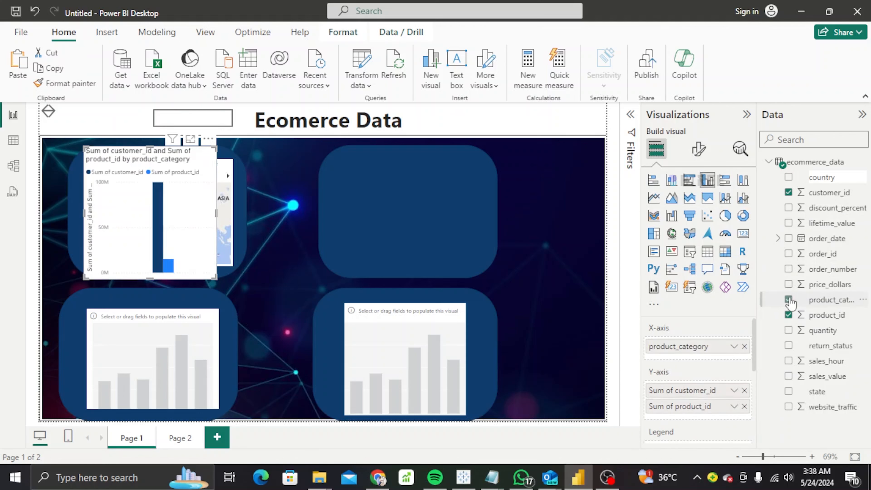
{"action": "left_click", "coordinate": [789, 377]}
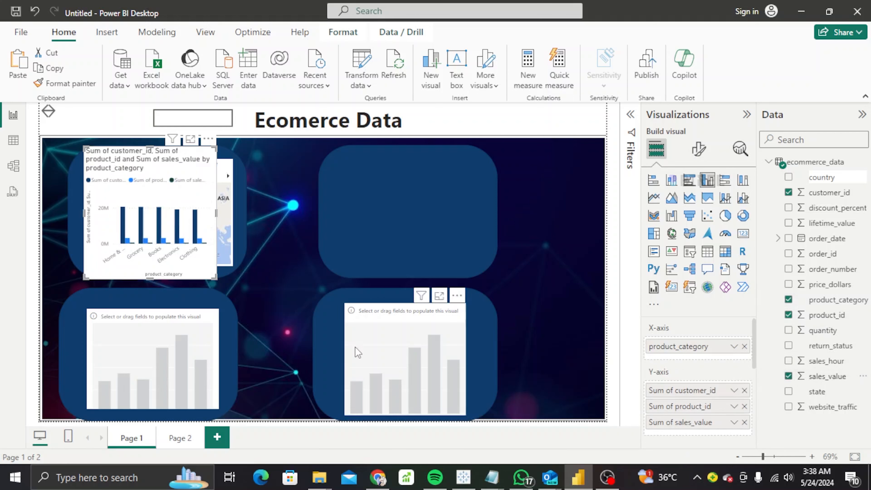
{"action": "left_click_drag", "start_coordinate": [164, 206], "coordinate": [390, 206]}
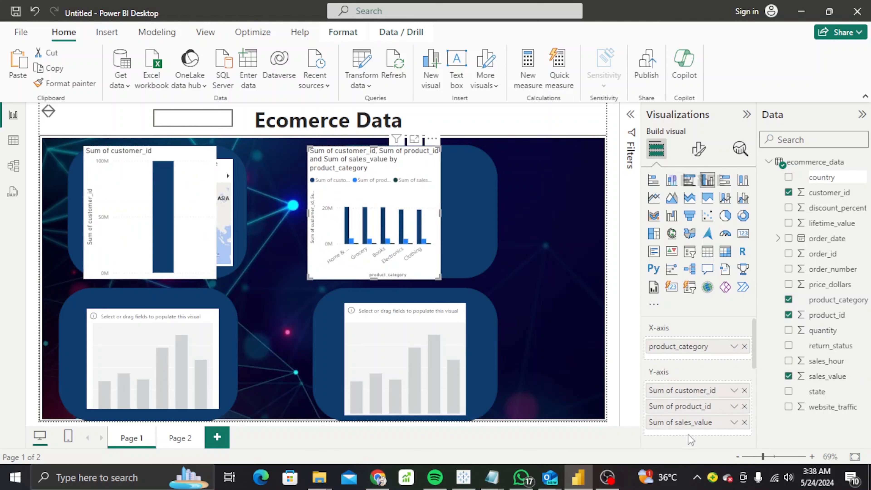
Show sales_value as Maximum and resize the column chart to fit the top-right panel.
{"action": "left_click", "coordinate": [734, 423]}
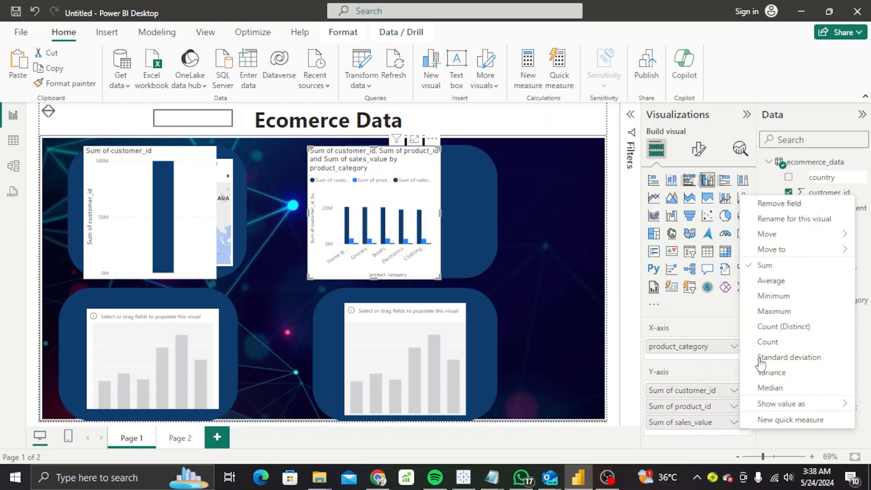
{"action": "left_click", "coordinate": [787, 312]}
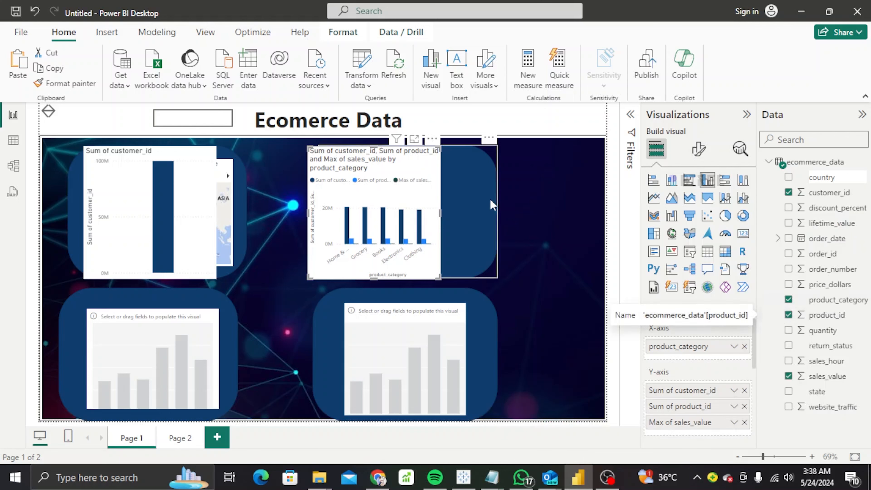
{"action": "mouse_move", "coordinate": [382, 181]}
{"action": "left_mouse_down"}
{"action": "mouse_move", "coordinate": [414, 180]}
{"action": "mouse_move", "coordinate": [384, 175]}
{"action": "left_mouse_up"}
{"action": "left_click_drag", "start_coordinate": [466, 215], "coordinate": [491, 219]}
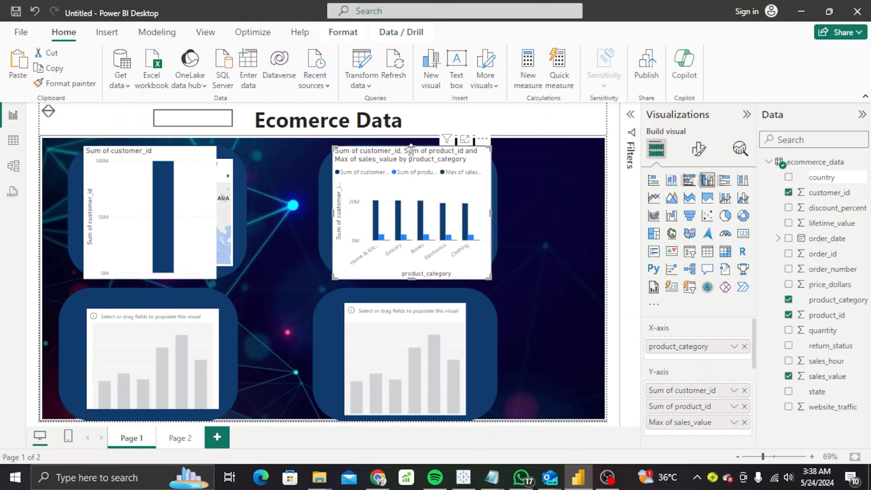
{"action": "left_click_drag", "start_coordinate": [411, 146], "coordinate": [411, 168]}
{"action": "left_click_drag", "start_coordinate": [411, 278], "coordinate": [411, 265]}
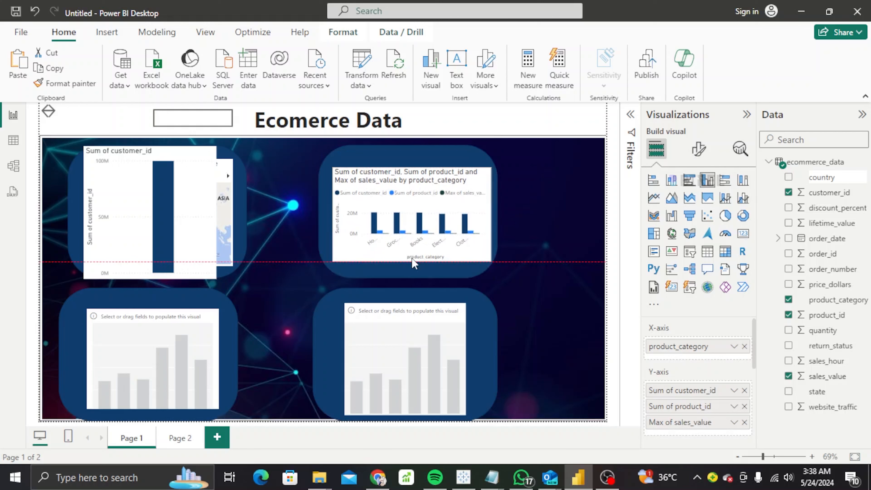
Remove the customer_id chart covering the top-left map.
{"action": "left_click", "coordinate": [199, 215]}
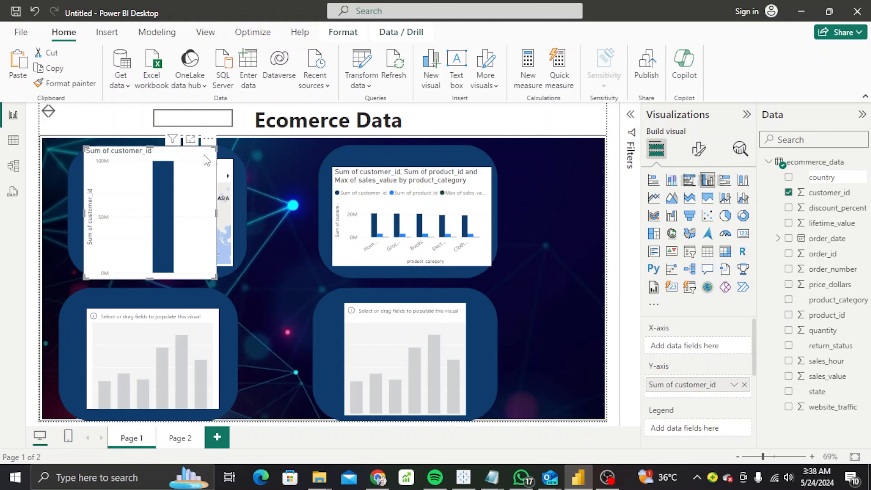
{"action": "left_click", "coordinate": [208, 139]}
{"action": "left_click", "coordinate": [236, 186]}
Delete the empty chart hidden under the map and move the map back into the top-left panel.
{"action": "left_click_drag", "start_coordinate": [189, 202], "coordinate": [201, 257]}
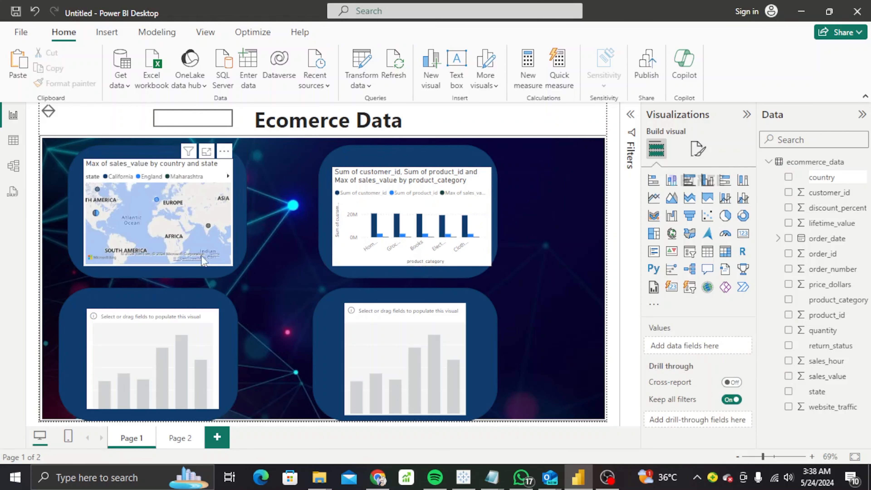
{"action": "left_click_drag", "start_coordinate": [195, 166], "coordinate": [256, 202]}
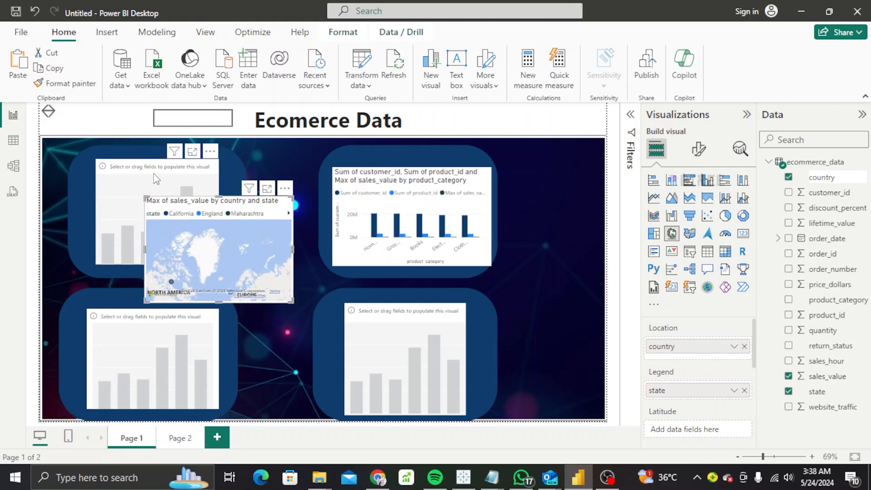
{"action": "left_click", "coordinate": [153, 174]}
{"action": "left_click", "coordinate": [210, 151]}
{"action": "left_click", "coordinate": [240, 167]}
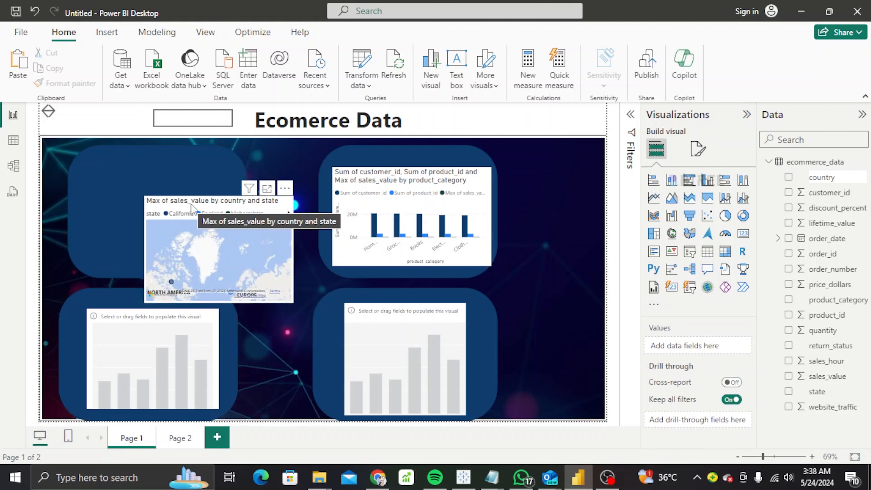
{"action": "left_click_drag", "start_coordinate": [191, 203], "coordinate": [136, 162]}
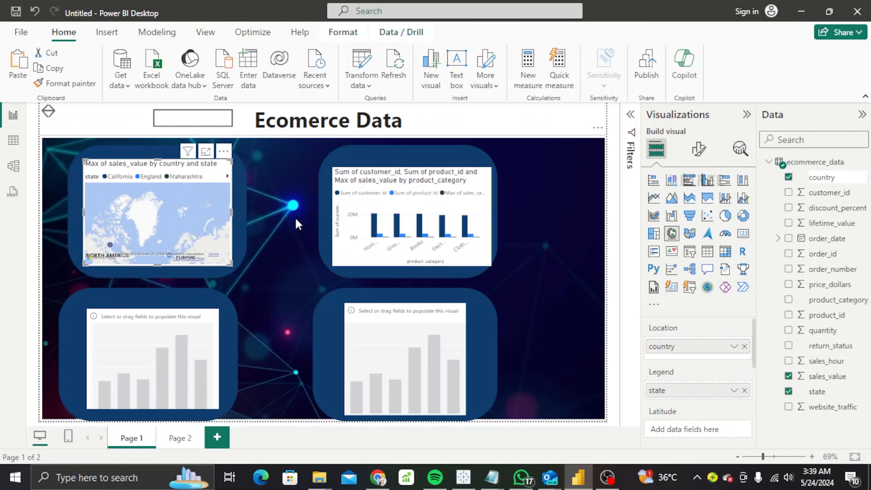
Check the background image's General settings, then add a new blank visual.
{"action": "left_click", "coordinate": [297, 223]}
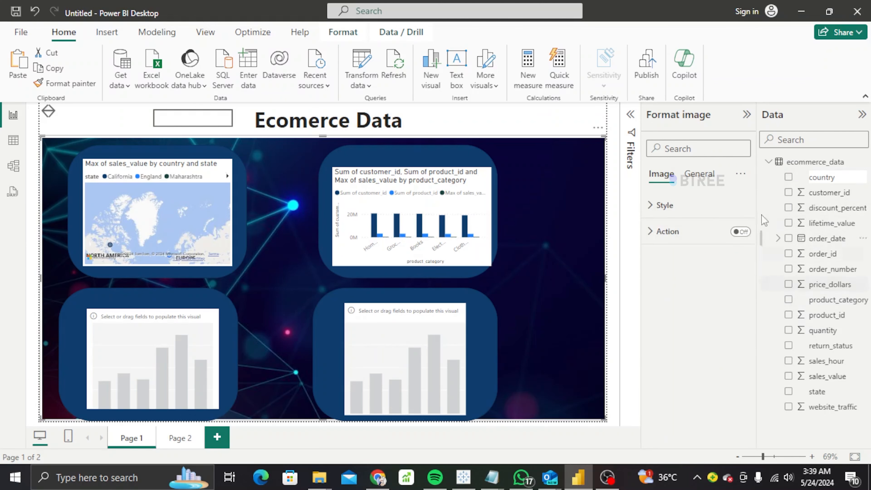
{"action": "left_click", "coordinate": [699, 174]}
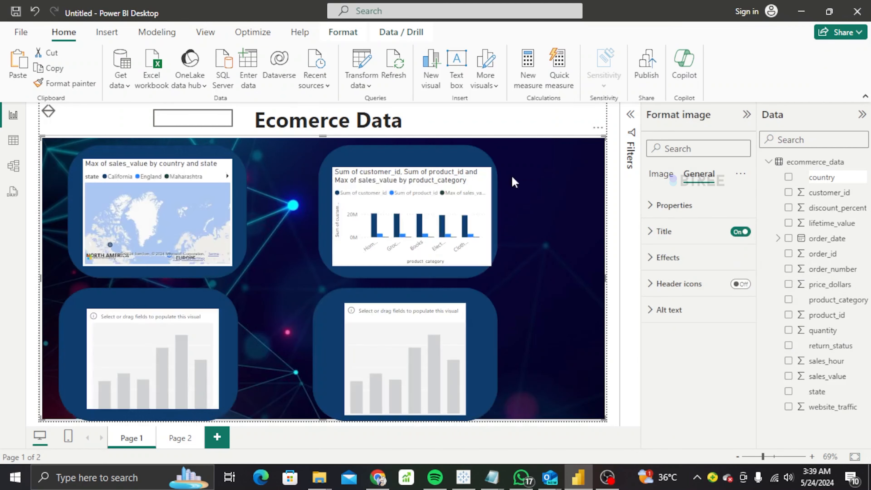
{"action": "left_click", "coordinate": [431, 69]}
Remove the bottom-left placeholder and move the new blank visual into the bottom-left panel.
{"action": "left_click", "coordinate": [656, 149]}
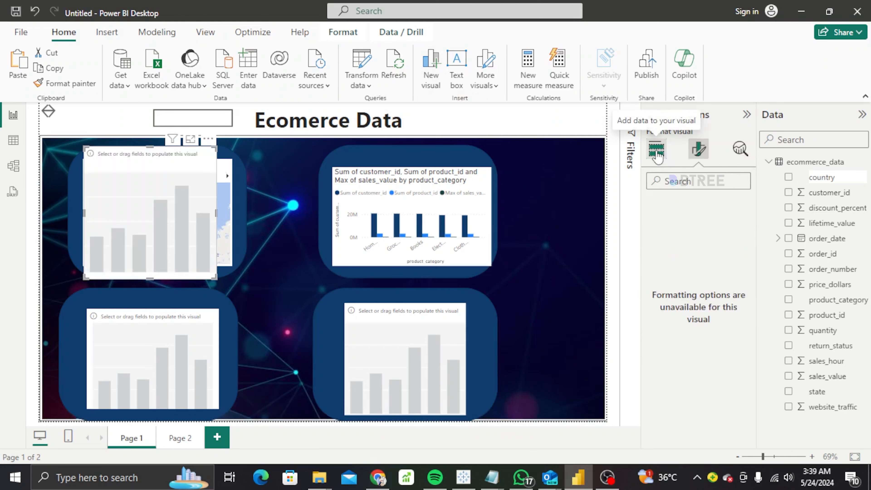
{"action": "left_click", "coordinate": [194, 339]}
{"action": "left_click", "coordinate": [213, 301]}
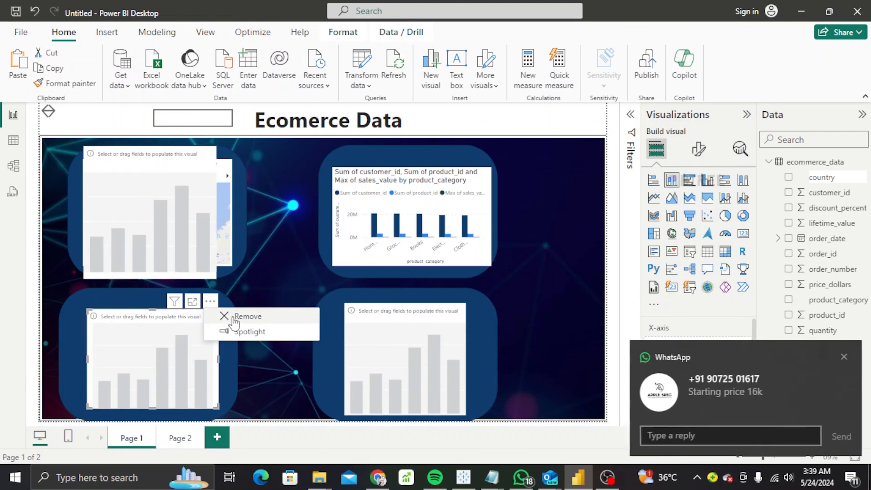
{"action": "left_click", "coordinate": [232, 314]}
{"action": "left_click_drag", "start_coordinate": [211, 230], "coordinate": [142, 308]}
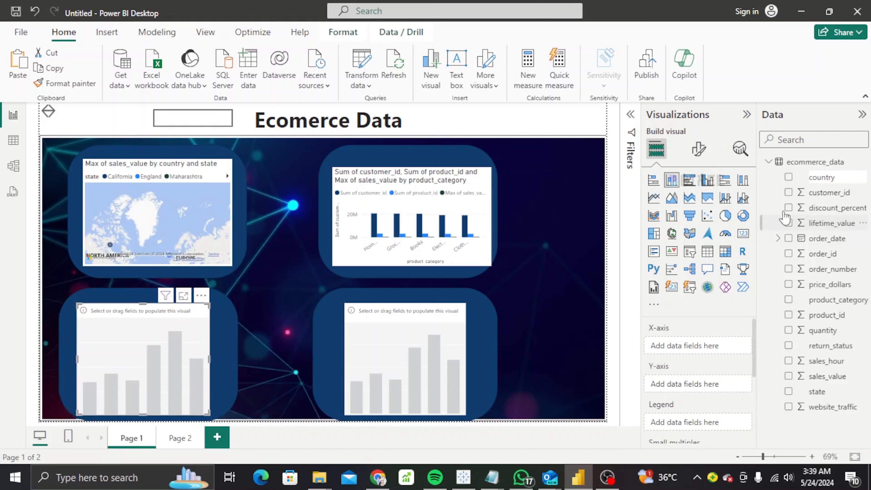
Make it a donut chart of product_id, lifetime_value and sales_value by product_category.
{"action": "left_click", "coordinate": [788, 315]}
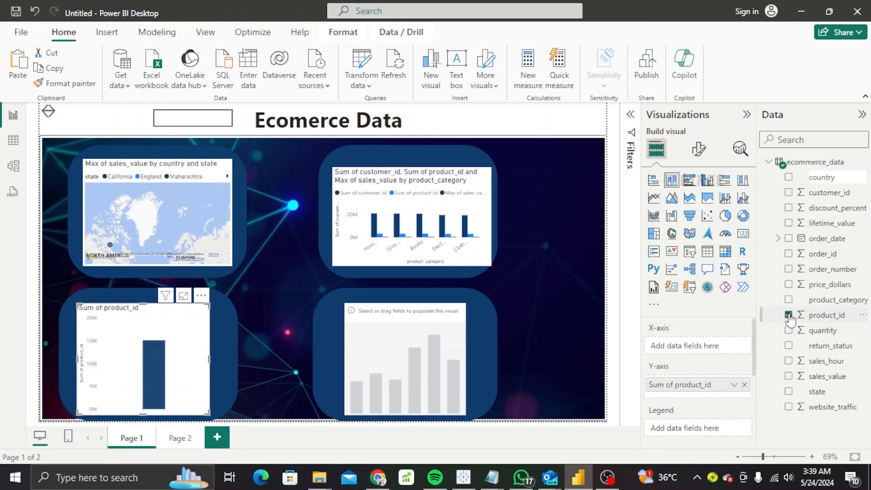
{"action": "left_click", "coordinate": [788, 300]}
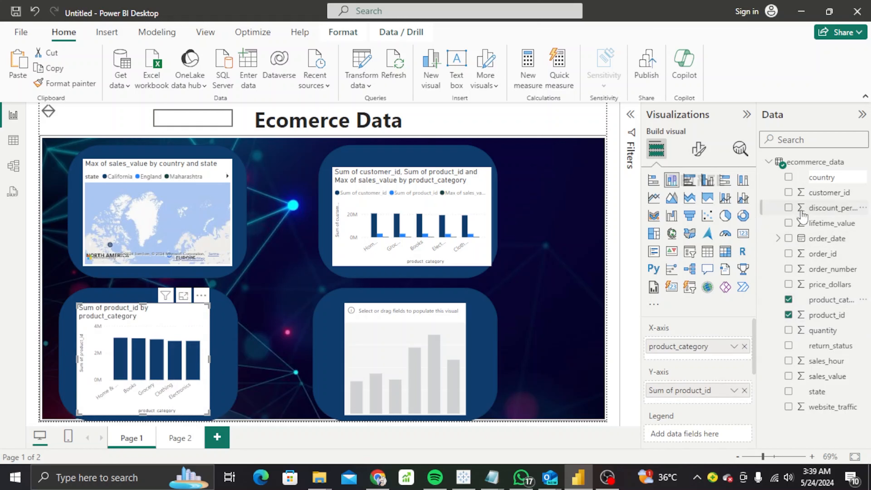
{"action": "left_click", "coordinate": [789, 223]}
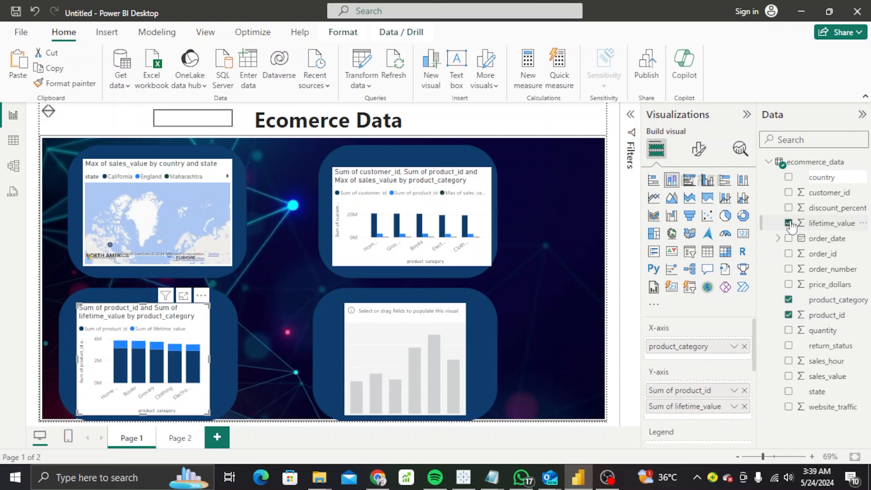
{"action": "left_click", "coordinate": [789, 376]}
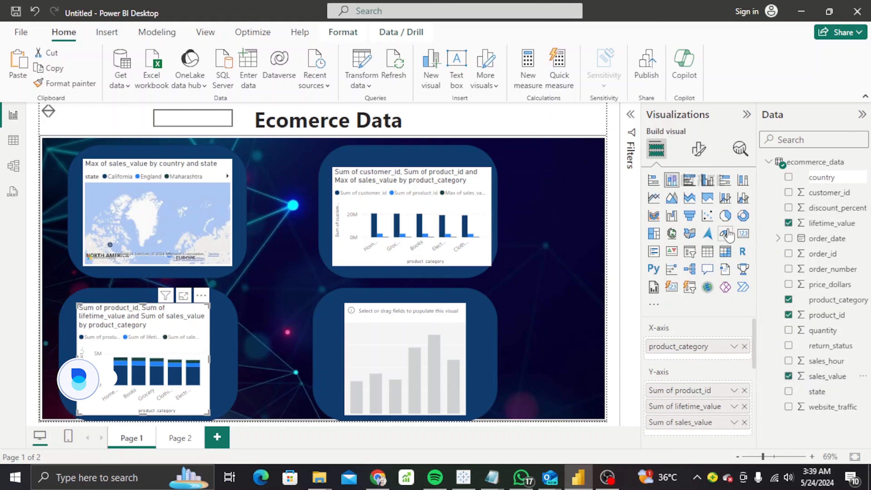
{"action": "left_click", "coordinate": [743, 222]}
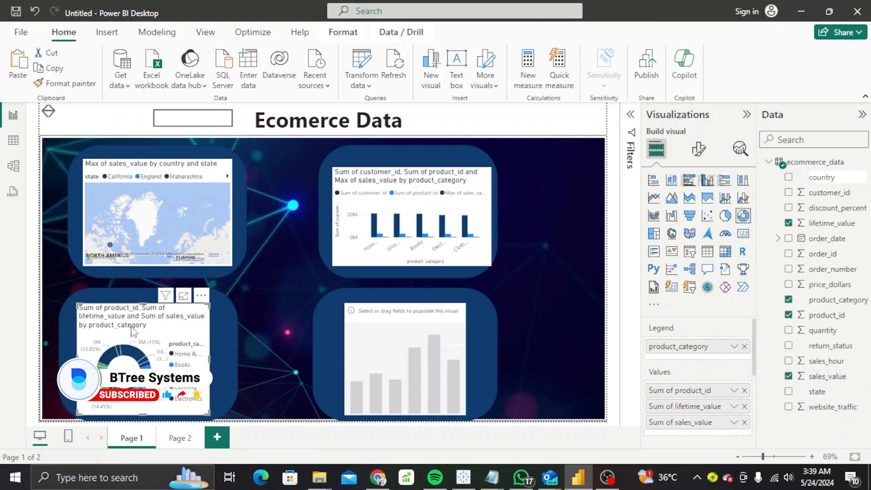
Resize the donut chart by its edges to fill the bottom-left panel.
{"action": "left_click_drag", "start_coordinate": [139, 304], "coordinate": [137, 321]}
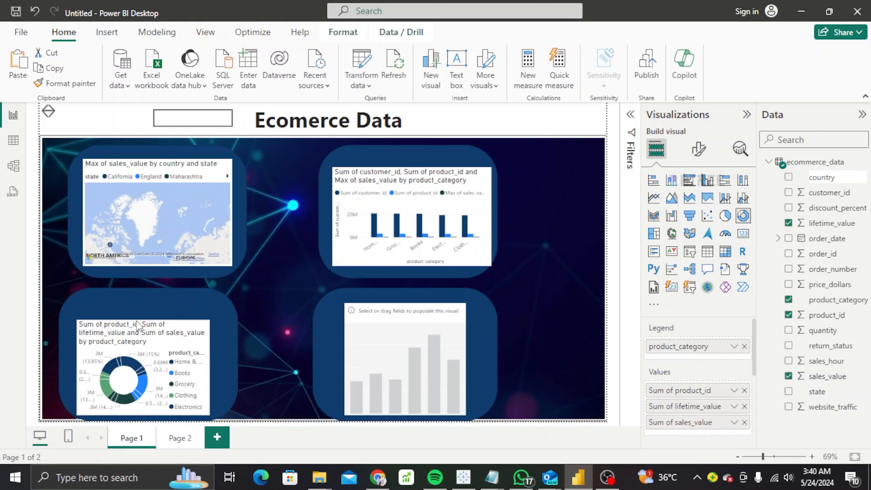
{"action": "left_click_drag", "start_coordinate": [143, 415], "coordinate": [143, 401]}
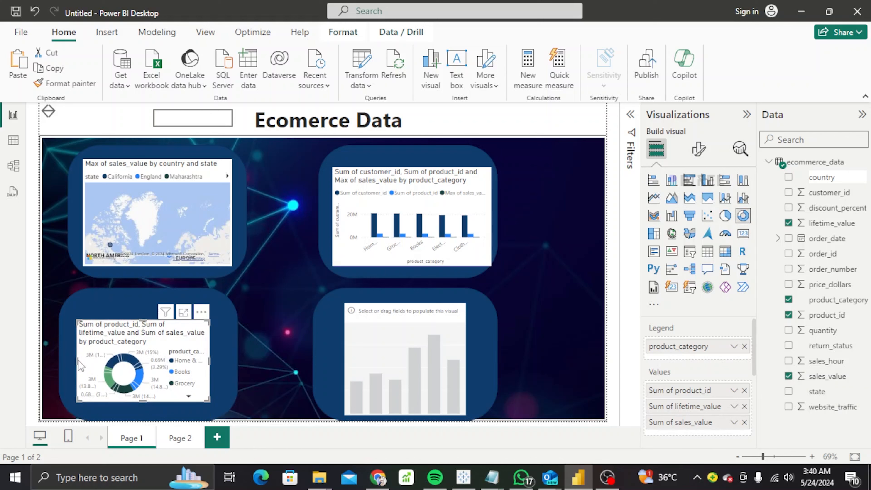
{"action": "left_click_drag", "start_coordinate": [76, 361], "coordinate": [68, 361]}
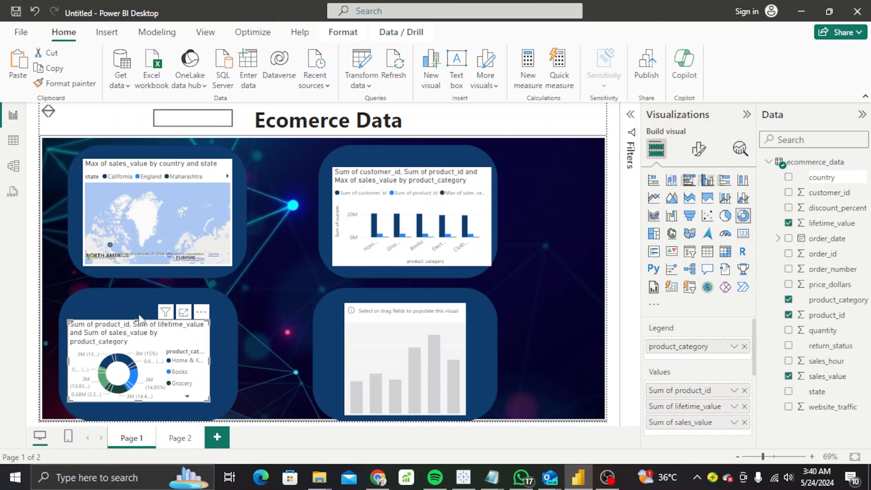
{"action": "left_click_drag", "start_coordinate": [141, 321], "coordinate": [138, 304]}
{"action": "left_click_drag", "start_coordinate": [209, 352], "coordinate": [219, 352]}
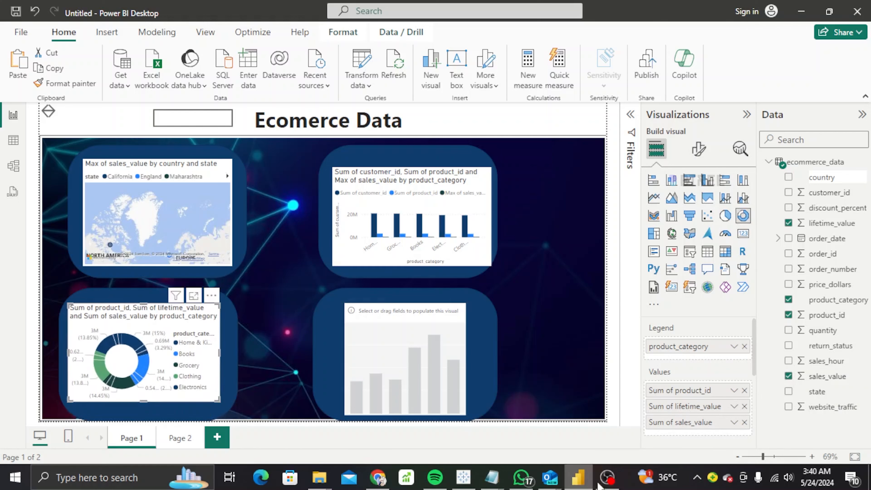
{"action": "mouse_move", "coordinate": [607, 482]}
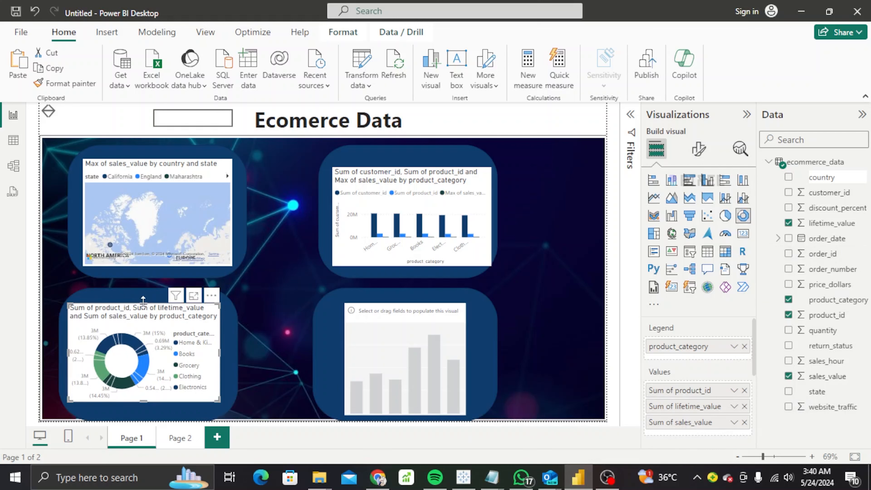
{"action": "mouse_move", "coordinate": [144, 305]}
{"action": "left_mouse_down"}
{"action": "mouse_move", "coordinate": [144, 313]}
{"action": "mouse_move", "coordinate": [143, 305]}
{"action": "left_mouse_up"}
Make the lower-right chart a line chart of order_date, order_id, product_id, product_category, quantity and sales_value.
{"action": "left_click", "coordinate": [417, 357]}
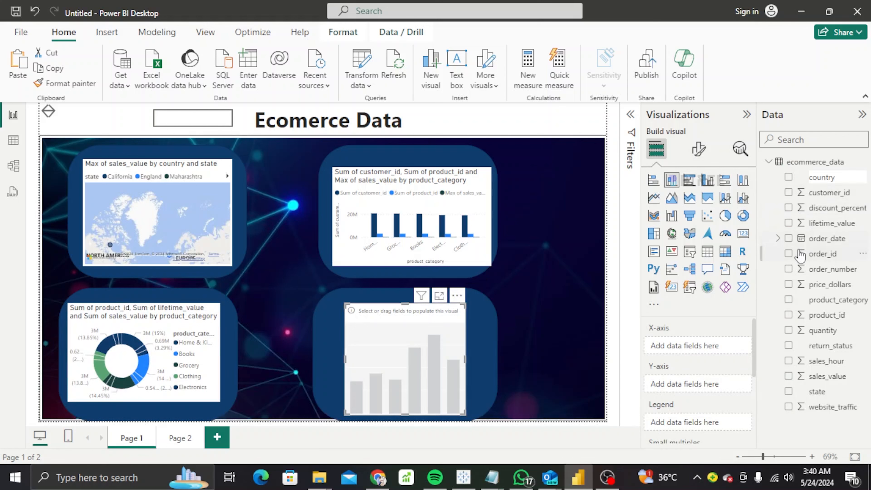
{"action": "left_click", "coordinate": [788, 239]}
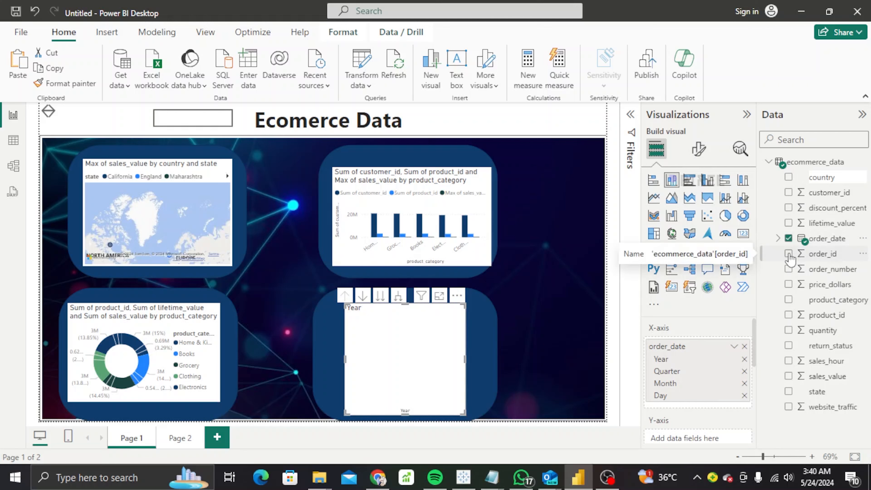
{"action": "left_click", "coordinate": [789, 254]}
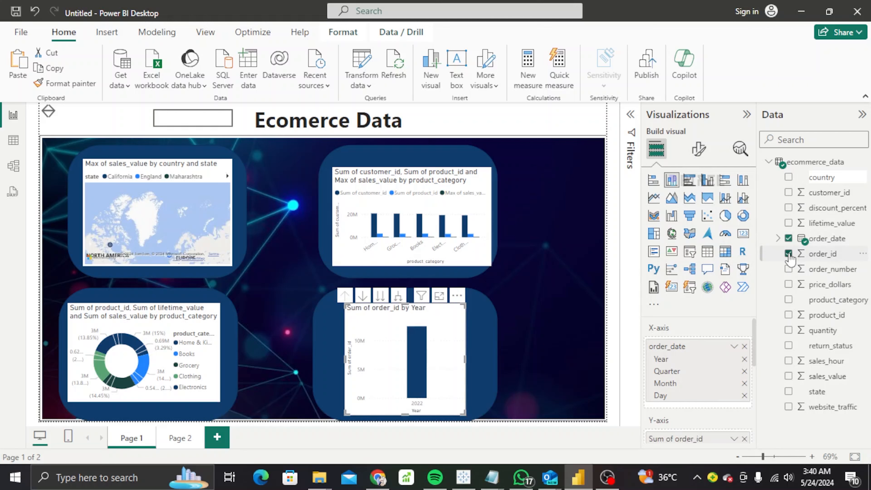
{"action": "left_click", "coordinate": [788, 316]}
{"action": "left_click", "coordinate": [789, 301]}
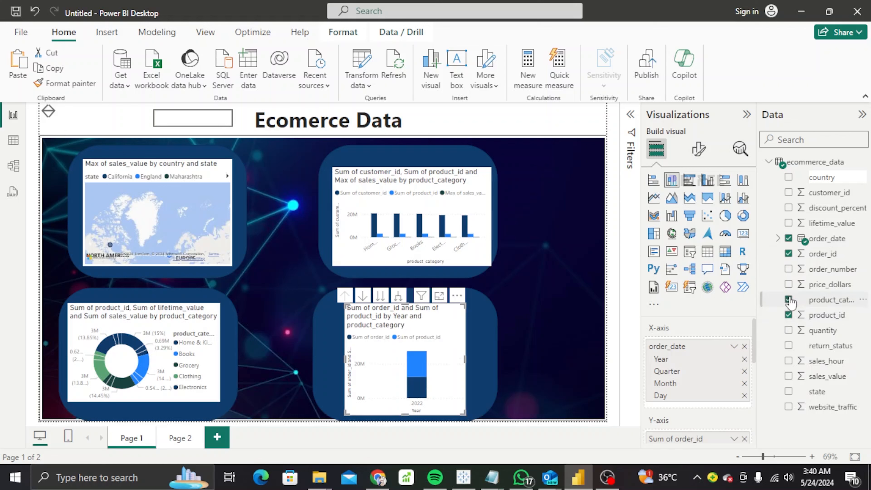
{"action": "left_click", "coordinate": [789, 331]}
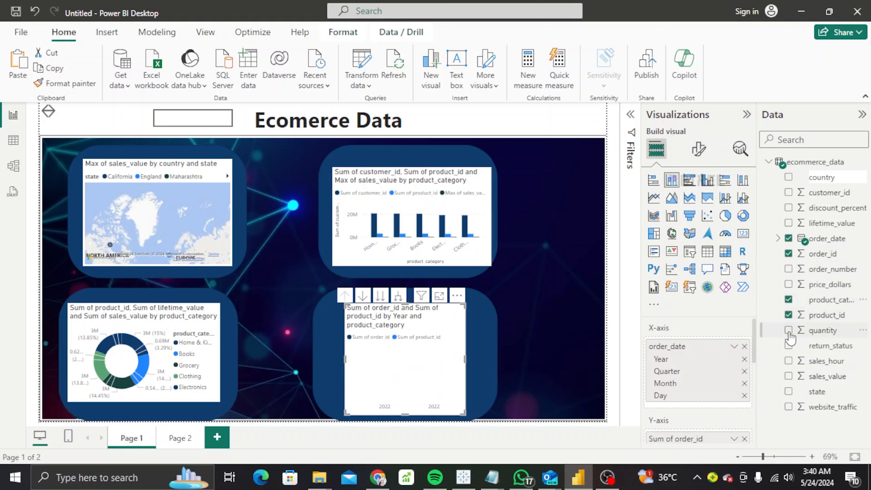
{"action": "left_click", "coordinate": [789, 377]}
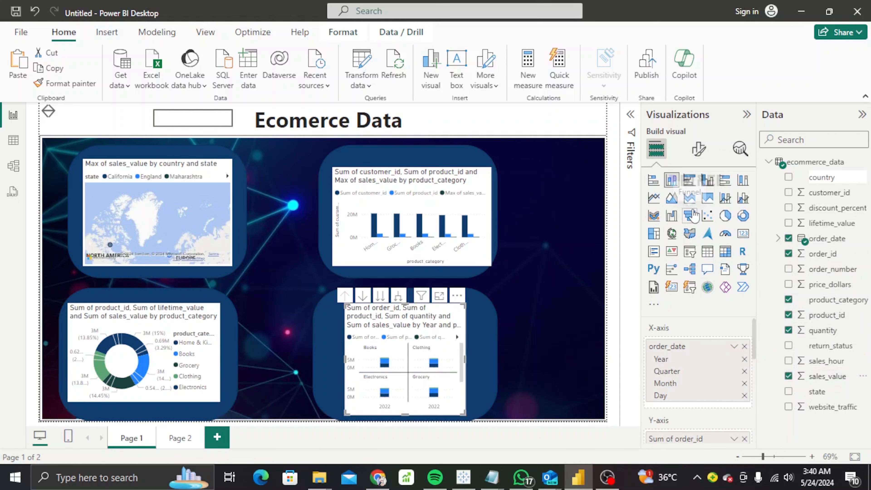
{"action": "left_click", "coordinate": [656, 201]}
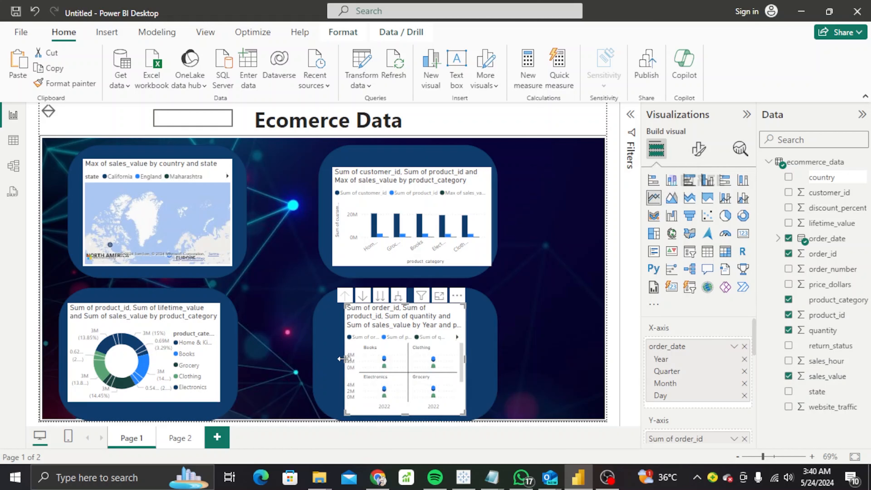
{"action": "left_click", "coordinate": [327, 353]}
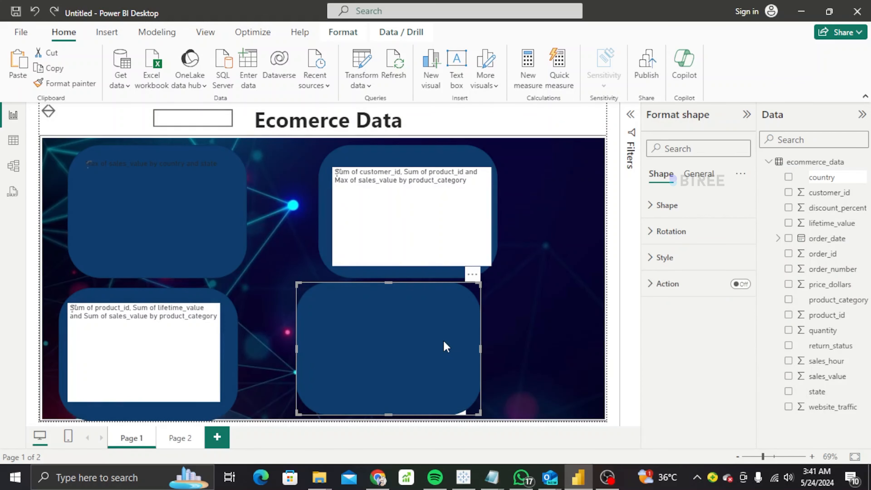
Remove the old lower-right rounded panel.
{"action": "left_click_drag", "start_coordinate": [430, 349], "coordinate": [453, 353]}
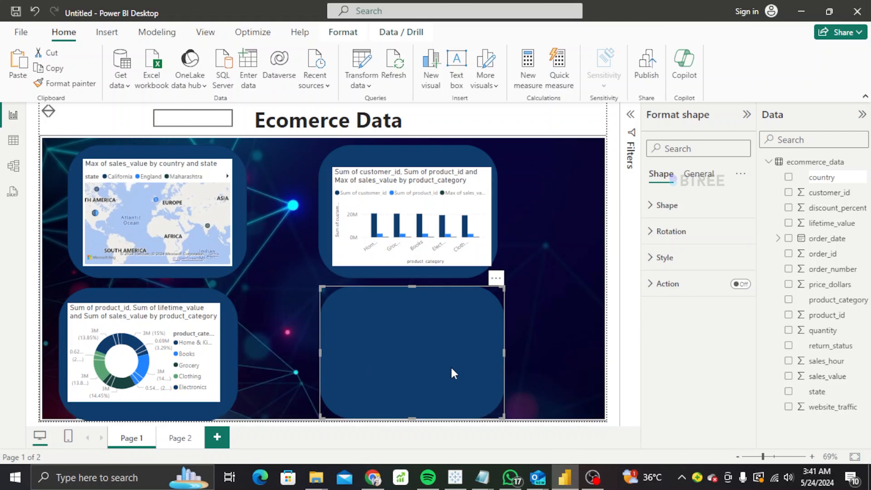
{"action": "left_click", "coordinate": [496, 278]}
{"action": "left_click", "coordinate": [529, 292]}
Realign the column chart on its rounded panel.
{"action": "left_click_drag", "start_coordinate": [457, 275], "coordinate": [554, 306]}
{"action": "left_click_drag", "start_coordinate": [380, 251], "coordinate": [491, 272]}
{"action": "left_click_drag", "start_coordinate": [494, 199], "coordinate": [419, 162]}
{"action": "left_click_drag", "start_coordinate": [551, 263], "coordinate": [481, 228]}
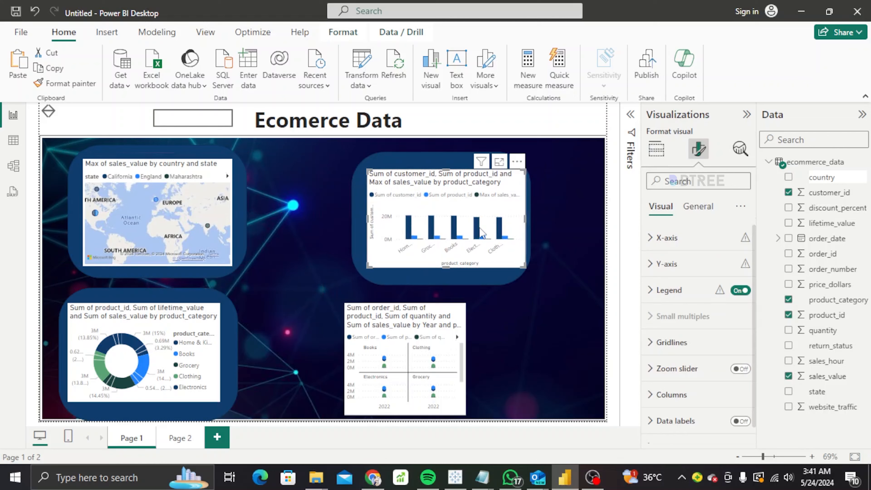
{"action": "left_click", "coordinate": [572, 287]}
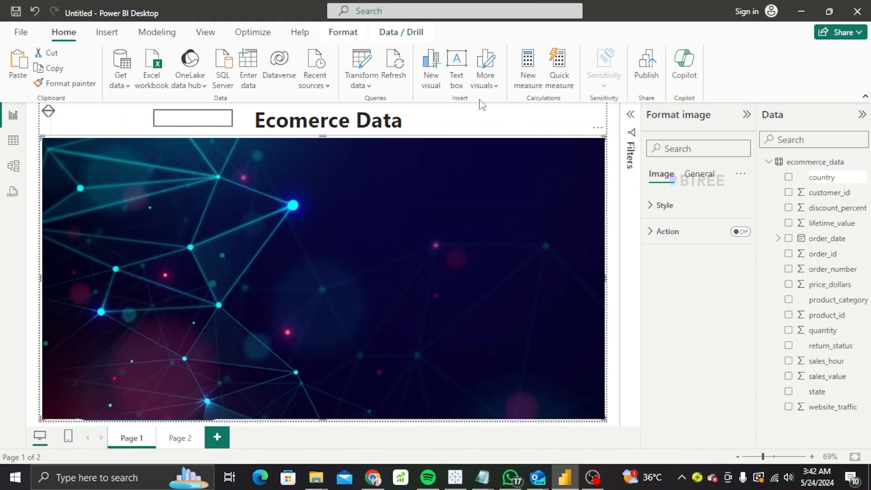
Insert a new rounded rectangle panel and position it at the lower right.
{"action": "left_click", "coordinate": [432, 83]}
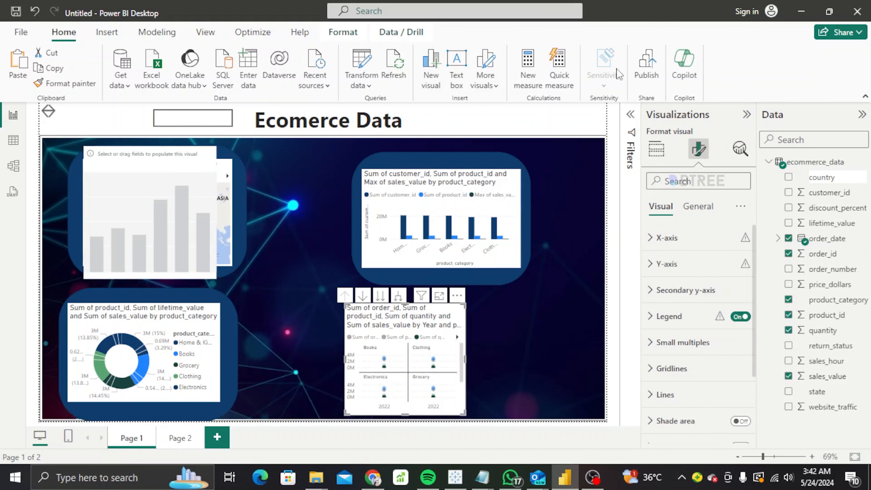
{"action": "left_click", "coordinate": [107, 32]}
{"action": "left_click", "coordinate": [450, 77]}
{"action": "left_click", "coordinate": [483, 129]}
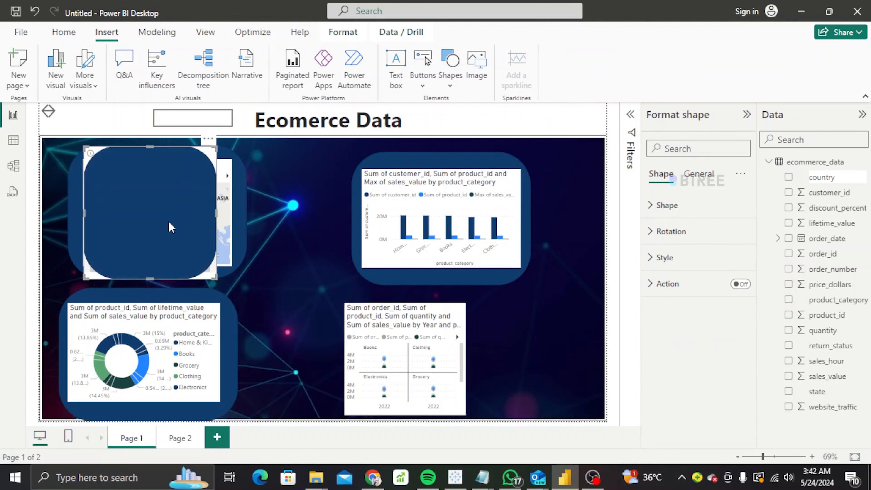
{"action": "left_click_drag", "start_coordinate": [169, 226], "coordinate": [364, 321]}
{"action": "left_click_drag", "start_coordinate": [455, 357], "coordinate": [596, 363]}
{"action": "left_click_drag", "start_coordinate": [378, 333], "coordinate": [451, 378]}
Widen the new blue panel and fit the line chart onto it.
{"action": "left_click_drag", "start_coordinate": [529, 349], "coordinate": [404, 338]}
{"action": "left_click_drag", "start_coordinate": [484, 344], "coordinate": [570, 339]}
{"action": "left_click_drag", "start_coordinate": [437, 344], "coordinate": [358, 358]}
{"action": "left_click_drag", "start_coordinate": [538, 331], "coordinate": [530, 364]}
{"action": "left_click_drag", "start_coordinate": [445, 421], "coordinate": [446, 402]}
Delete the unused blank chart and place a new empty donut chart on the lower-right panel.
{"action": "left_click", "coordinate": [208, 140]}
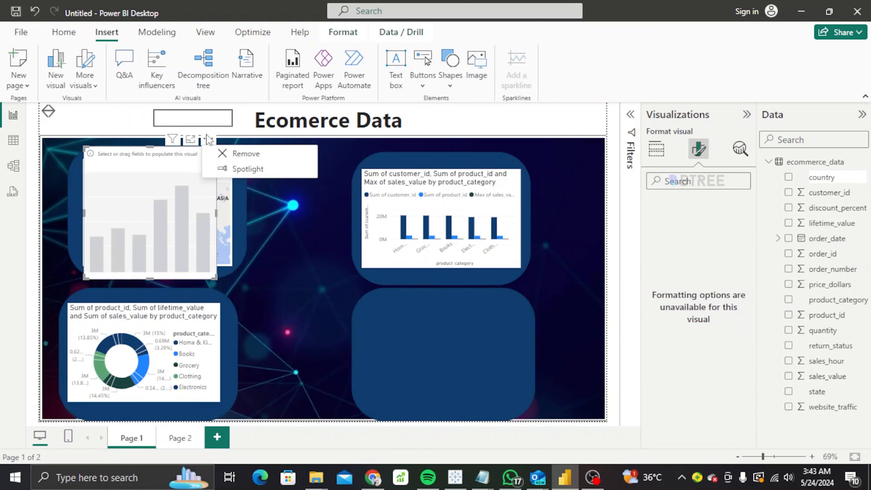
{"action": "left_click", "coordinate": [245, 154]}
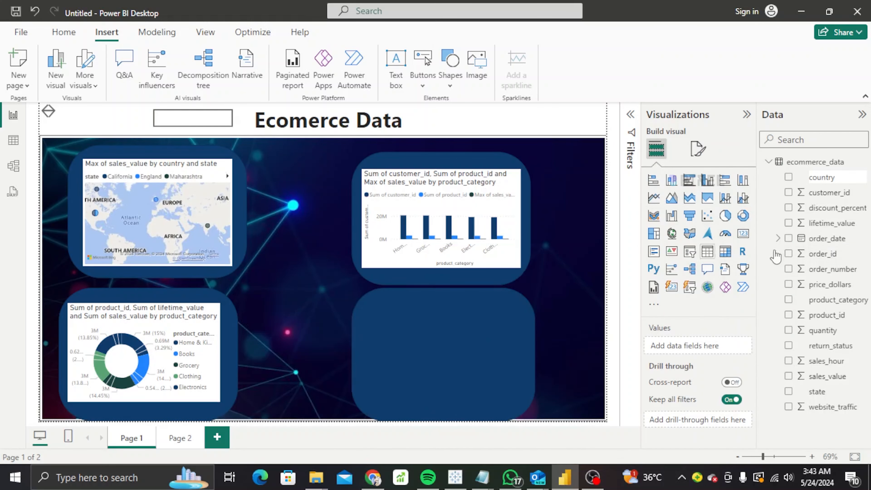
{"action": "left_click", "coordinate": [743, 215]}
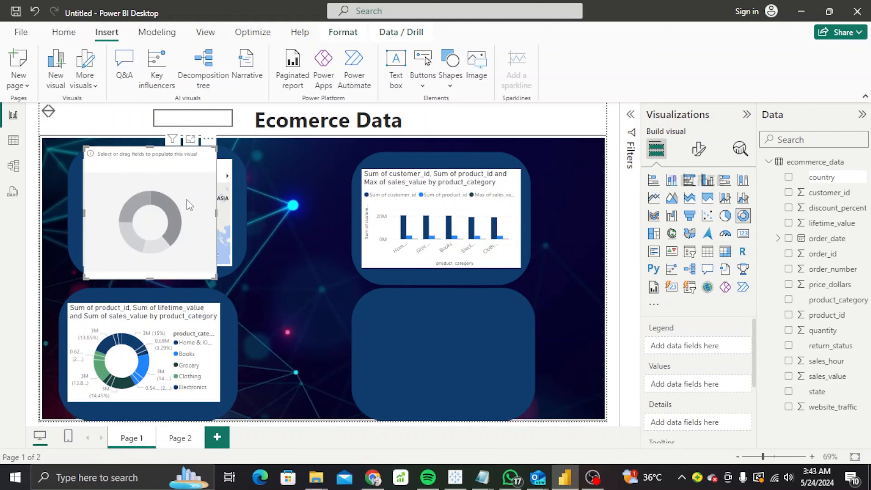
{"action": "left_click_drag", "start_coordinate": [190, 206], "coordinate": [455, 334]}
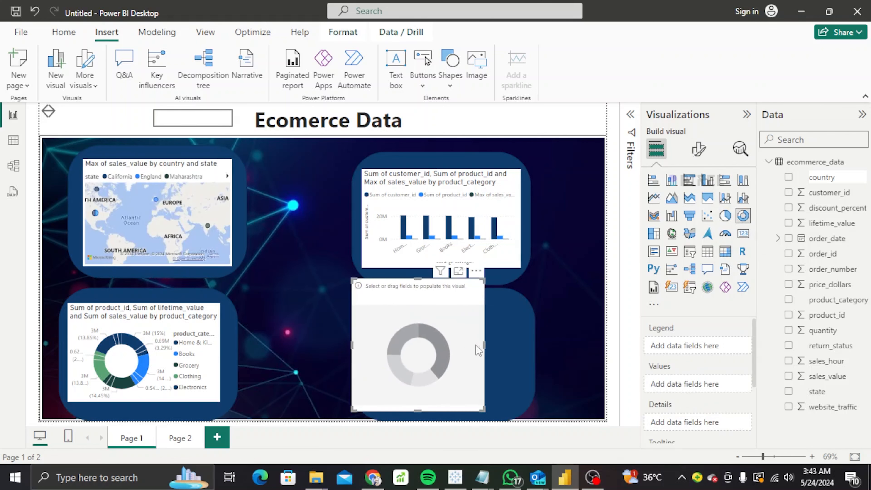
{"action": "left_click_drag", "start_coordinate": [417, 278], "coordinate": [443, 310]}
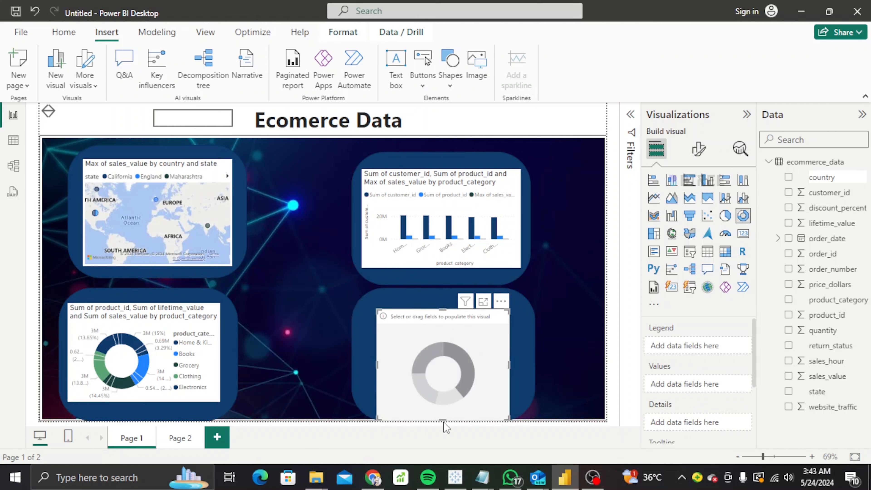
Fill the donut with order_date, order_id, product_id, product_category and state.
{"action": "left_click", "coordinate": [447, 395]}
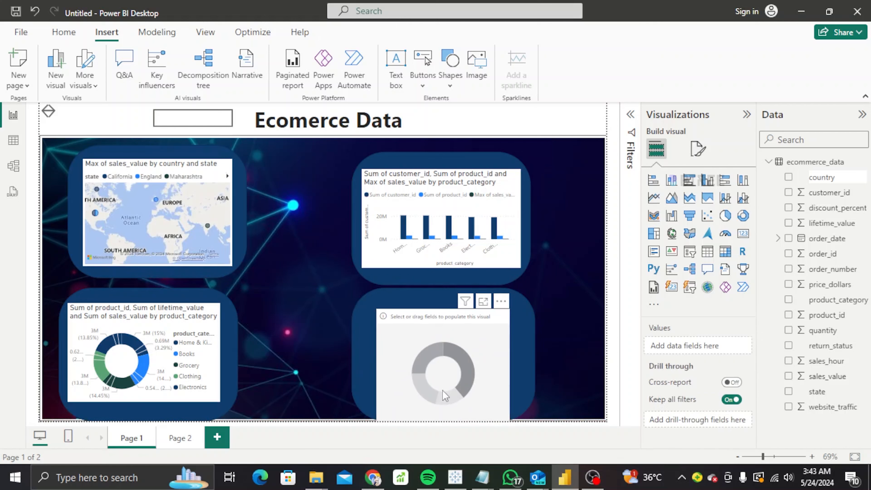
{"action": "left_click", "coordinate": [443, 390]}
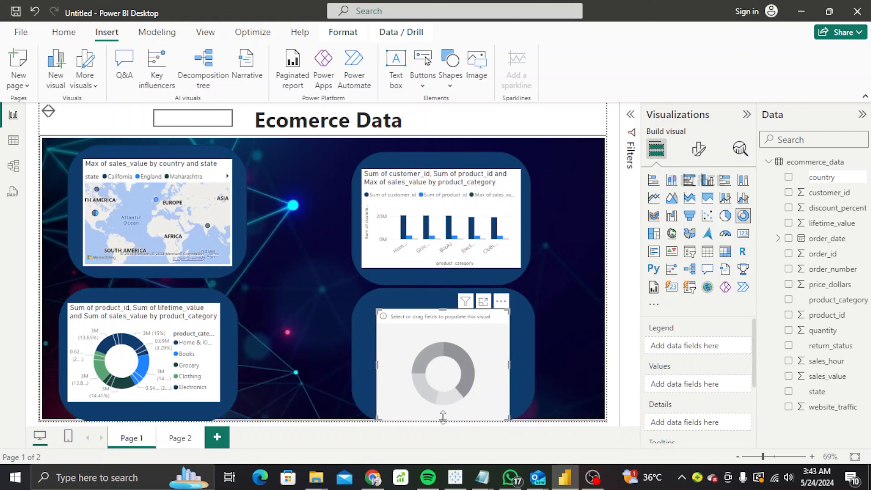
{"action": "left_click_drag", "start_coordinate": [443, 419], "coordinate": [448, 395]}
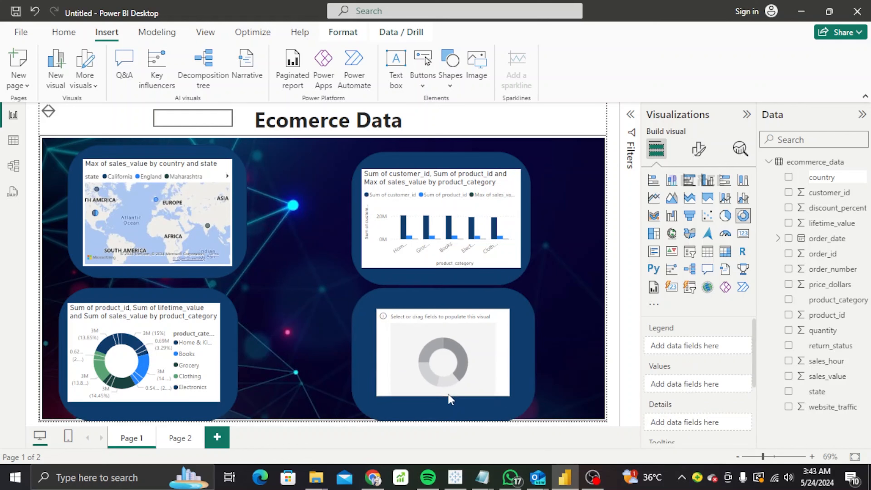
{"action": "left_click", "coordinate": [788, 239]}
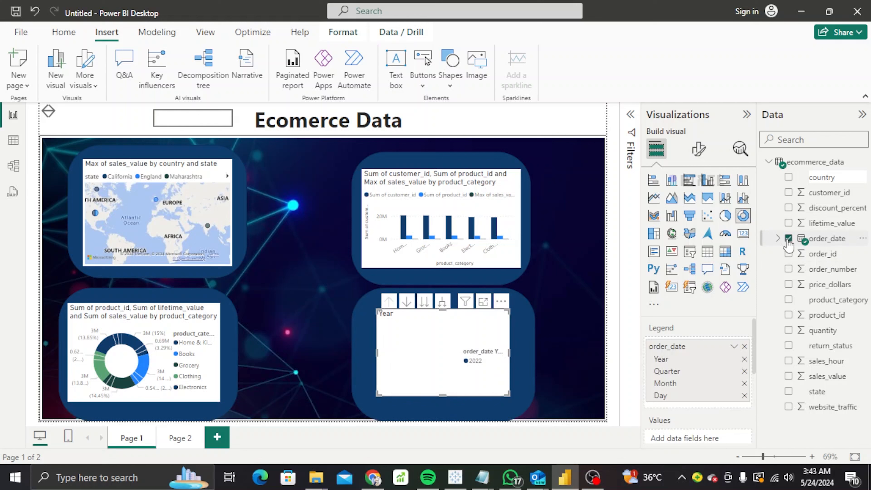
{"action": "left_click", "coordinate": [788, 254]}
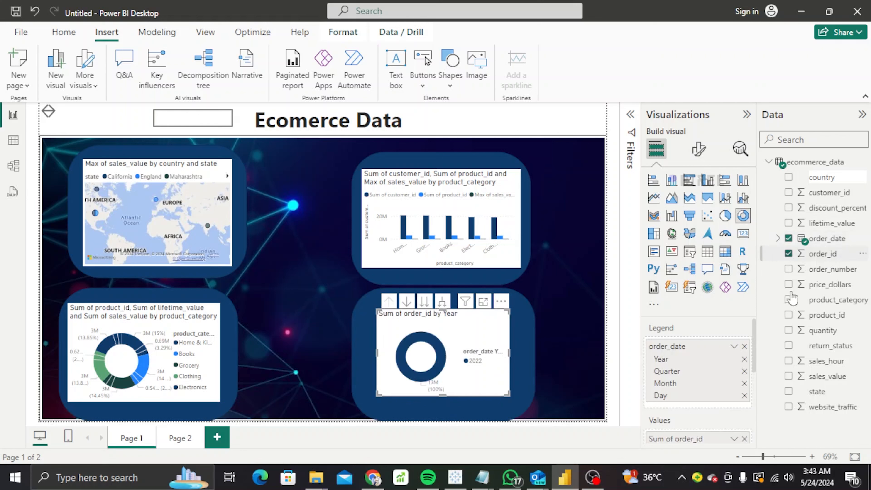
{"action": "left_click", "coordinate": [789, 315]}
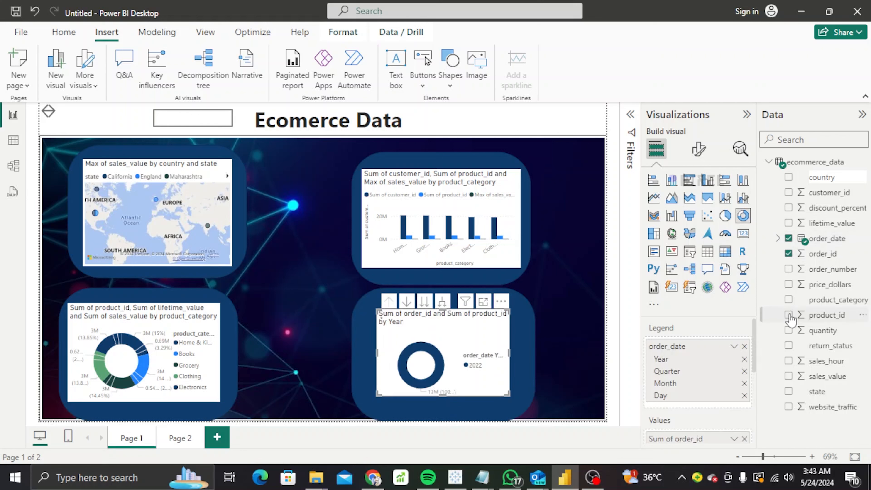
{"action": "left_click", "coordinate": [789, 301]}
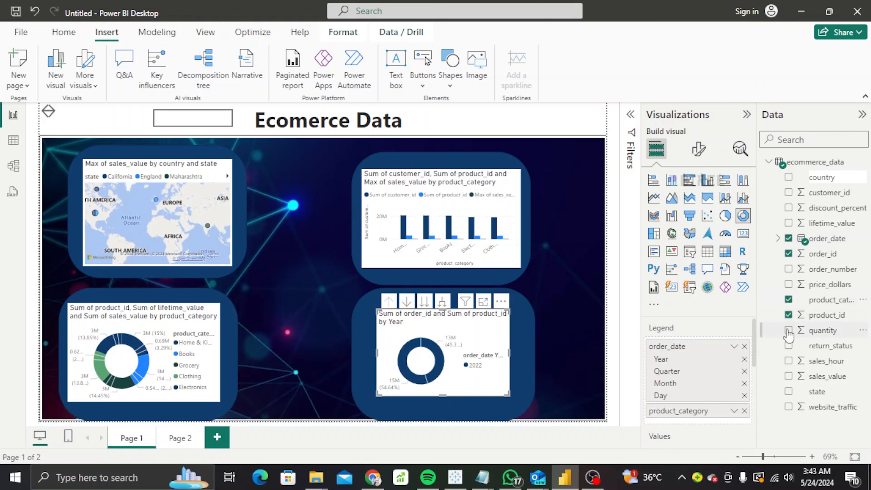
{"action": "left_click", "coordinate": [789, 391]}
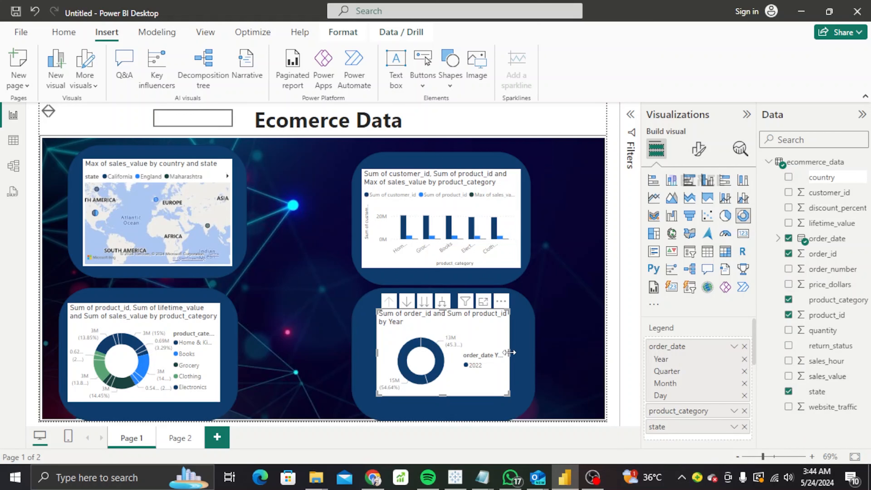
Enlarge the donut toward the bottom-right so its labels fit.
{"action": "left_click_drag", "start_coordinate": [509, 353], "coordinate": [513, 353]}
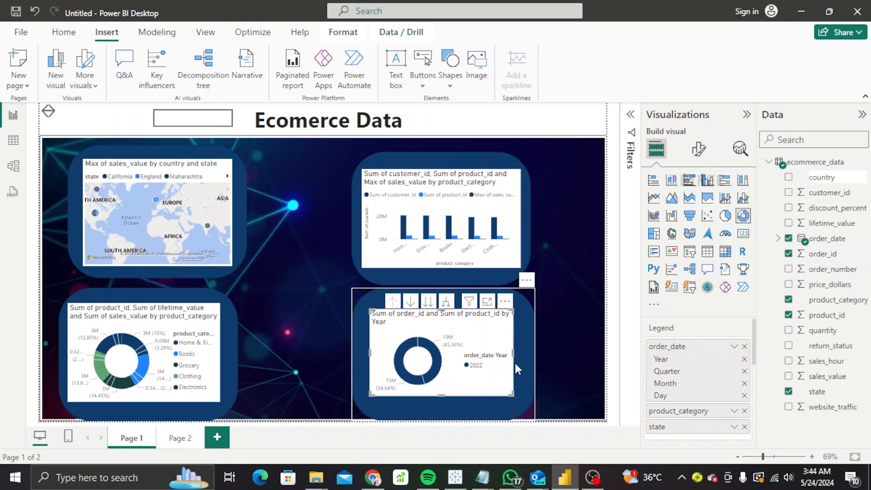
{"action": "left_click_drag", "start_coordinate": [514, 395], "coordinate": [517, 403]}
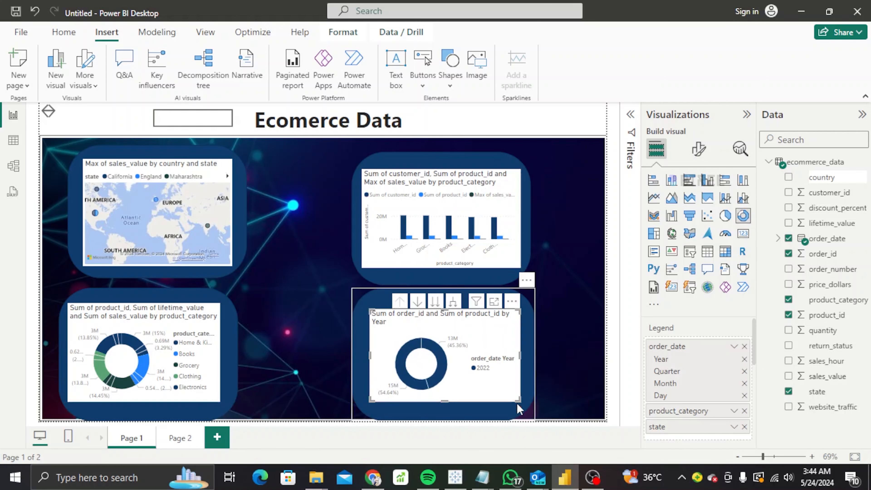
{"action": "left_click", "coordinate": [605, 318]}
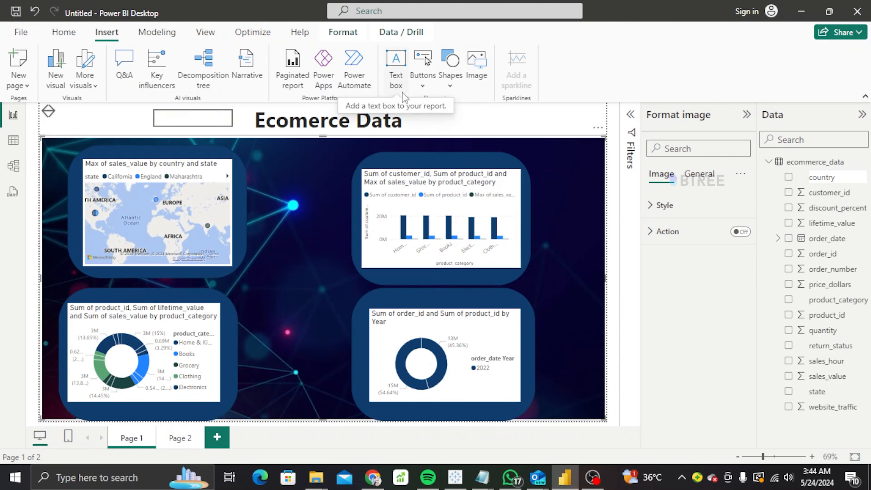
{"action": "left_click", "coordinate": [425, 81]}
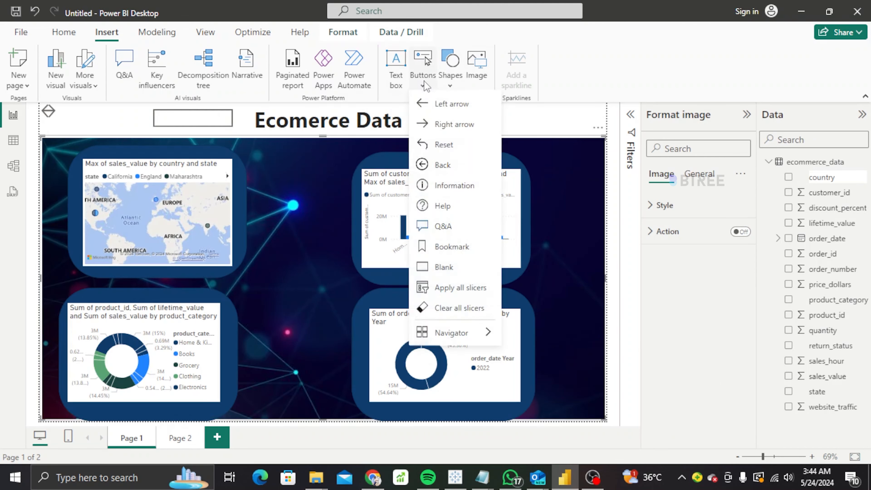
{"action": "left_click", "coordinate": [403, 82]}
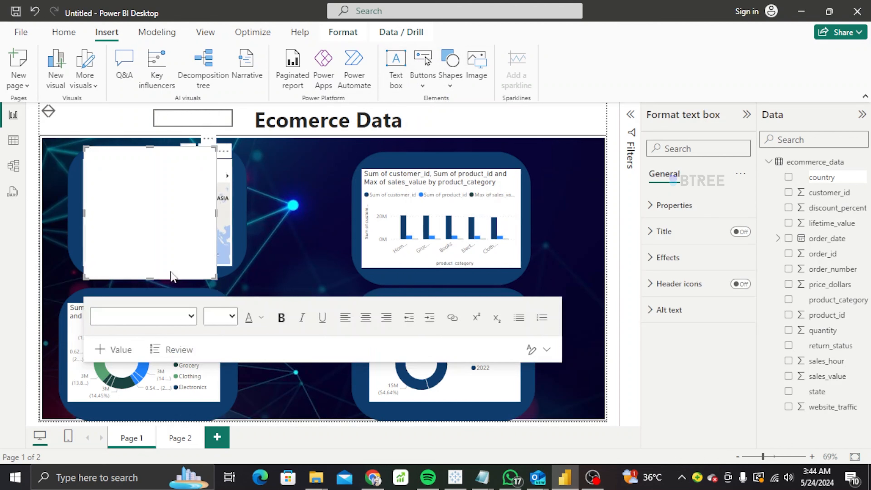
{"action": "left_click_drag", "start_coordinate": [152, 276], "coordinate": [163, 168]}
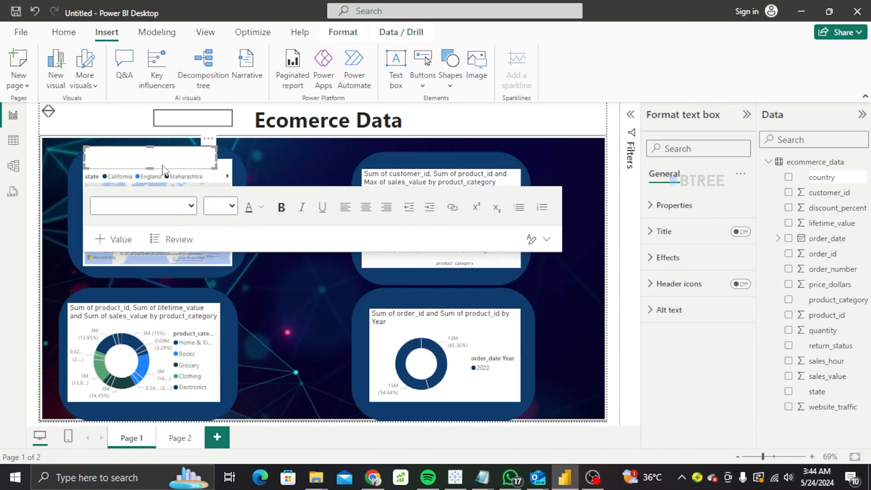
{"action": "left_click", "coordinate": [242, 165]}
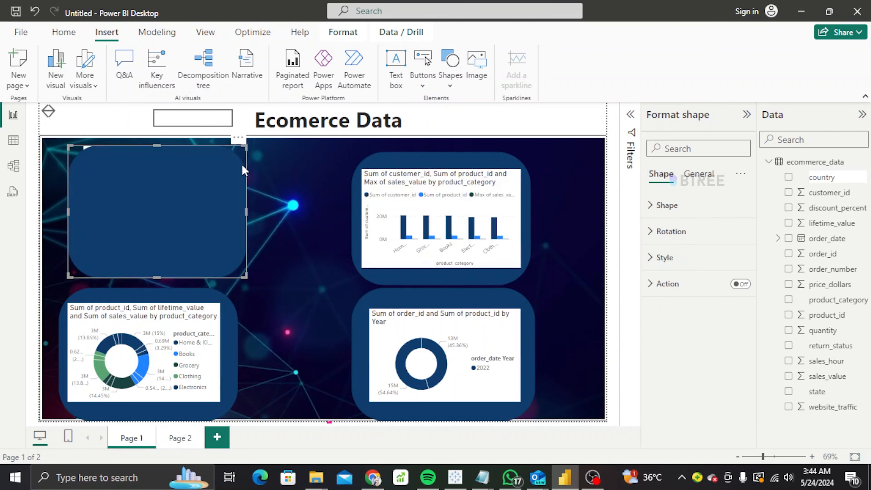
{"action": "left_click", "coordinate": [281, 170]}
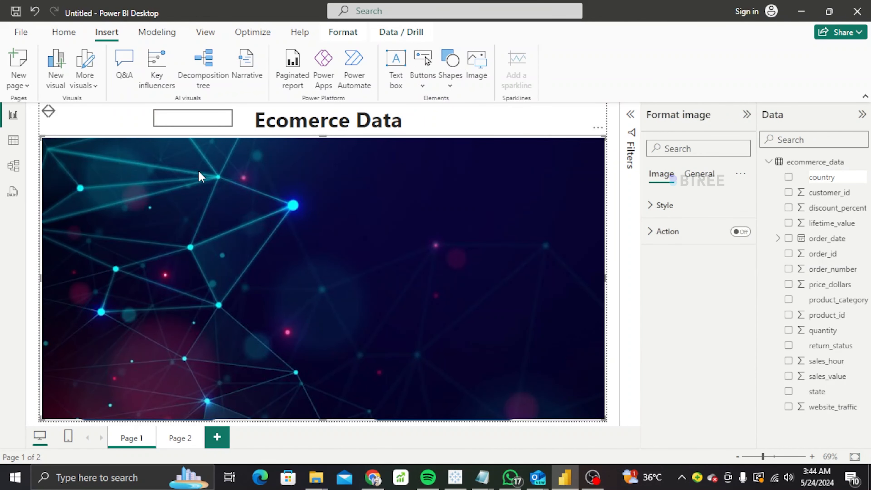
{"action": "left_click", "coordinate": [200, 177]}
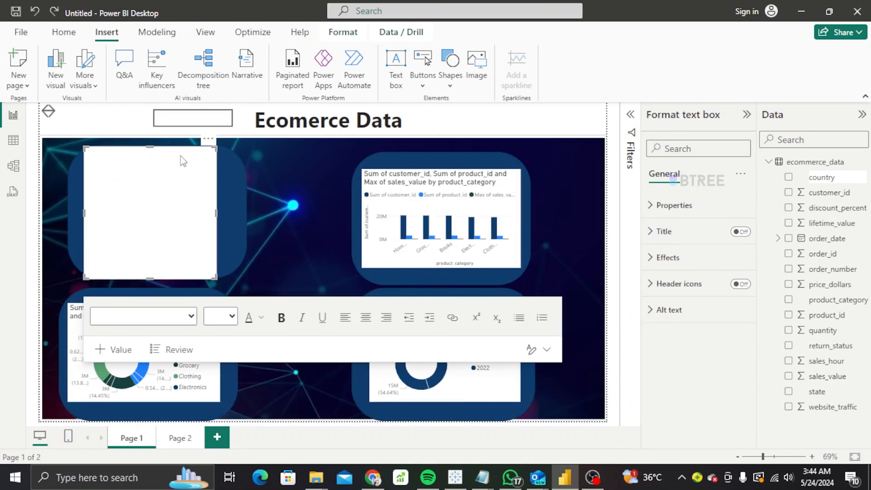
{"action": "left_click", "coordinate": [208, 139]}
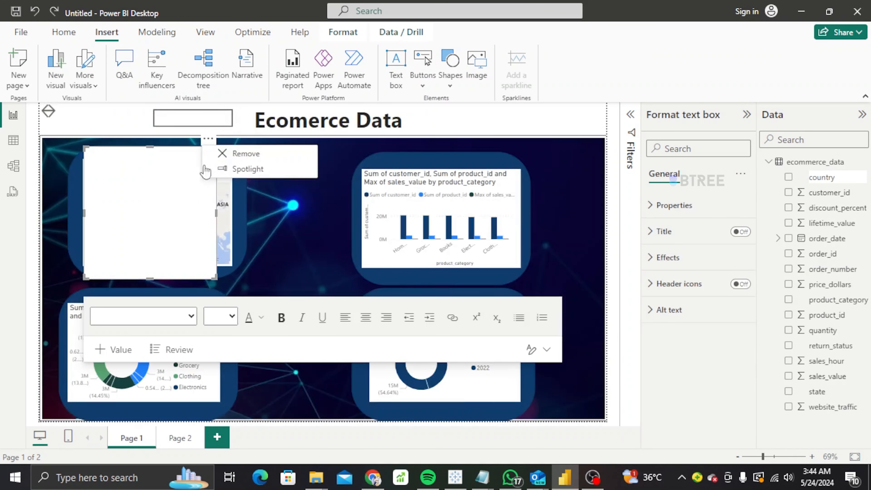
{"action": "left_click", "coordinate": [246, 155]}
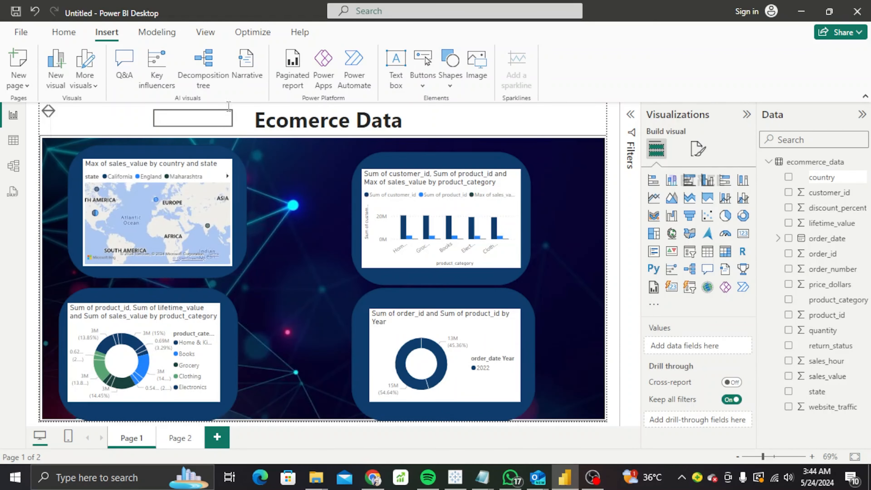
For the button's Default state, switch Text on and make it bold.
{"action": "left_click", "coordinate": [193, 122]}
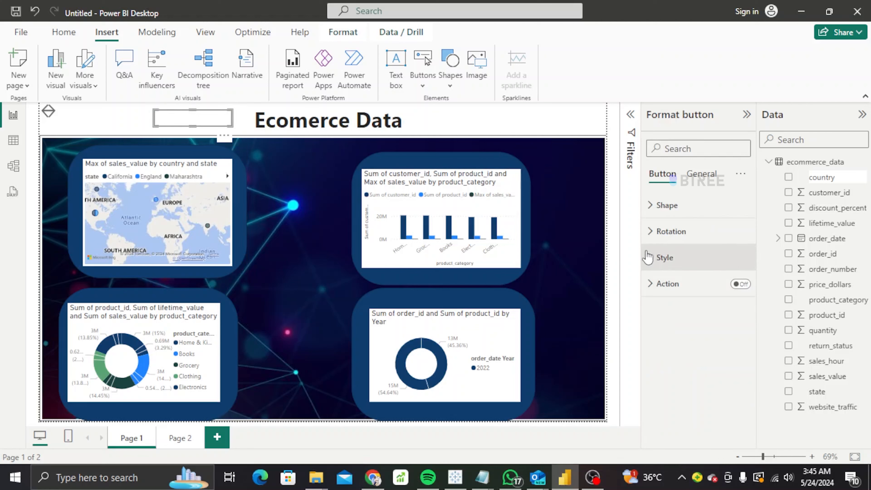
{"action": "left_click", "coordinate": [652, 259]}
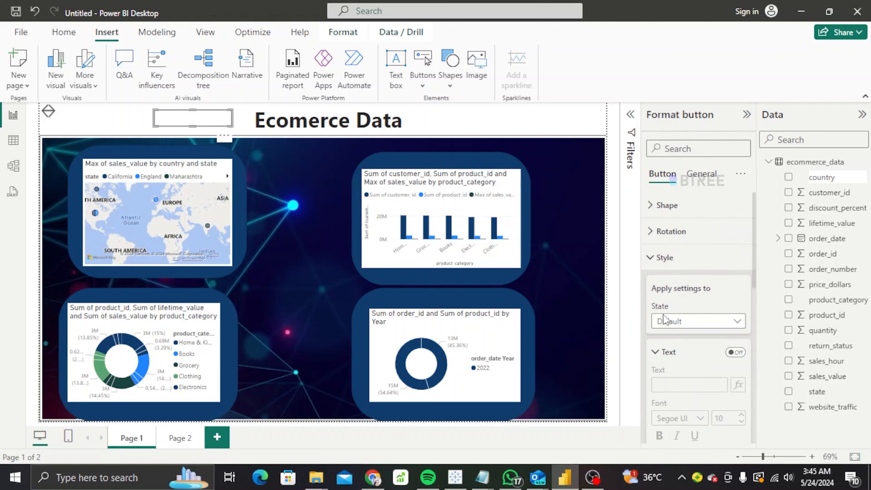
{"action": "left_click", "coordinate": [687, 325]}
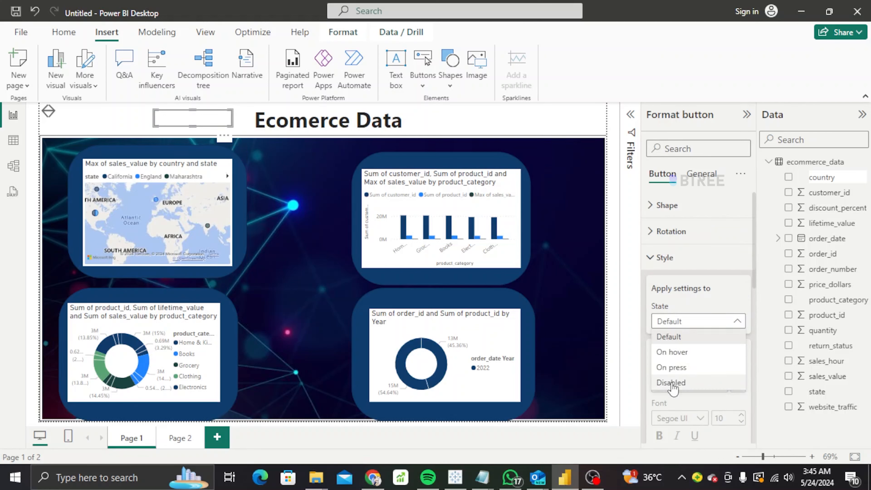
{"action": "left_click", "coordinate": [673, 207]}
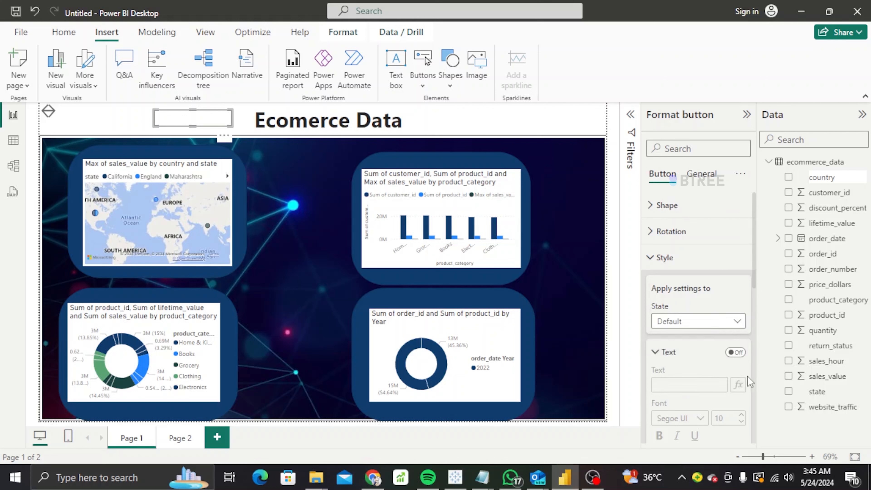
{"action": "left_click", "coordinate": [737, 353]}
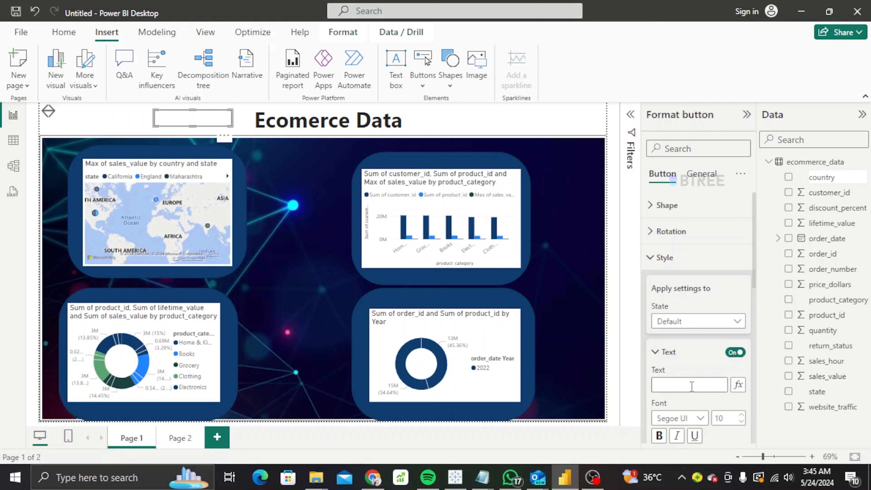
{"action": "left_click", "coordinate": [661, 442]}
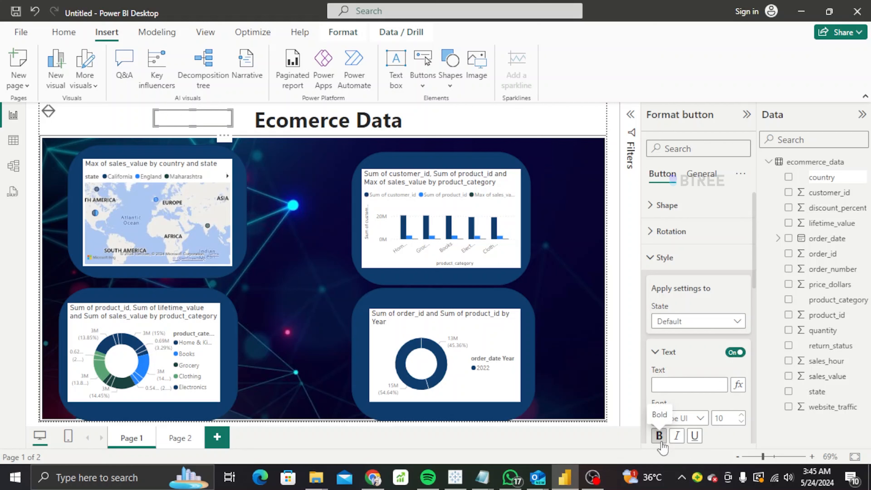
Try rotating the button to 170°, then reset the rotation to 0°.
{"action": "left_click", "coordinate": [665, 243]}
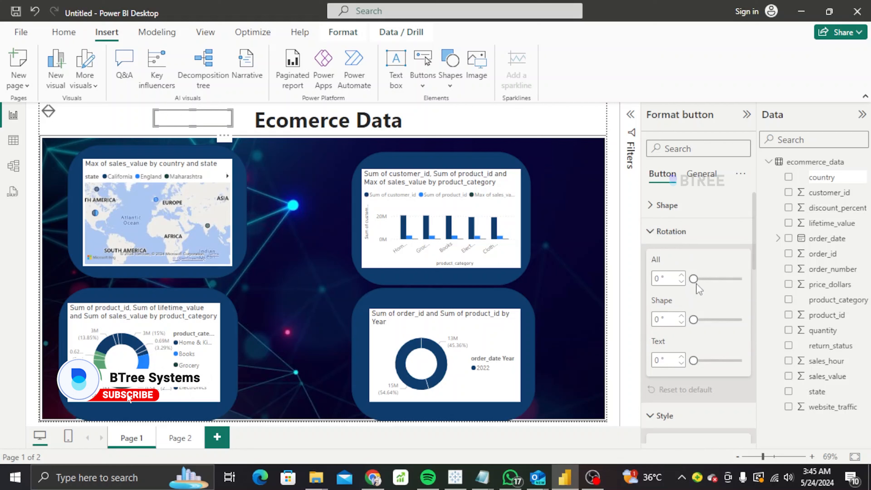
{"action": "left_click_drag", "start_coordinate": [694, 279], "coordinate": [716, 278]}
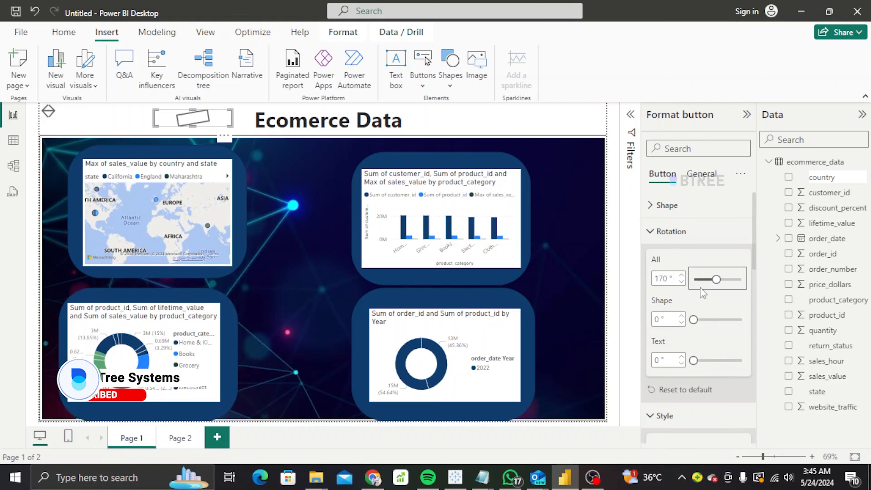
{"action": "left_click_drag", "start_coordinate": [718, 276], "coordinate": [693, 278]}
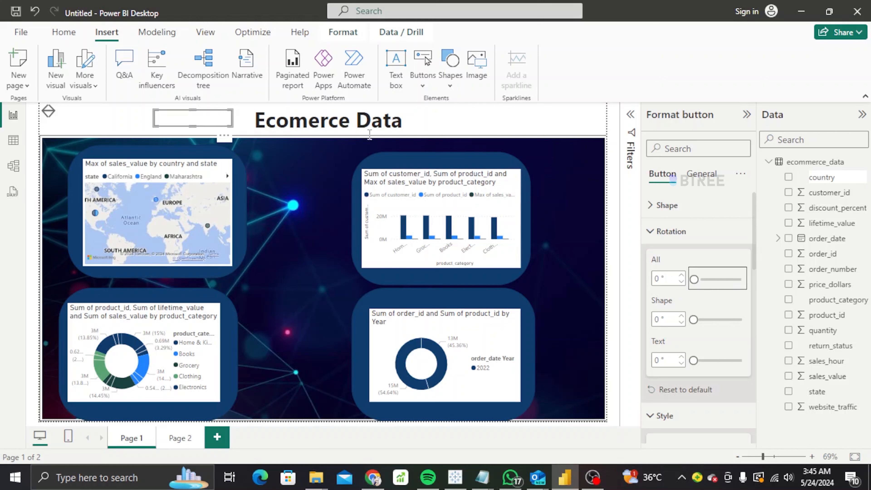
Expand the button's Properties, Position and Advanced options in General settings.
{"action": "left_click", "coordinate": [700, 174]}
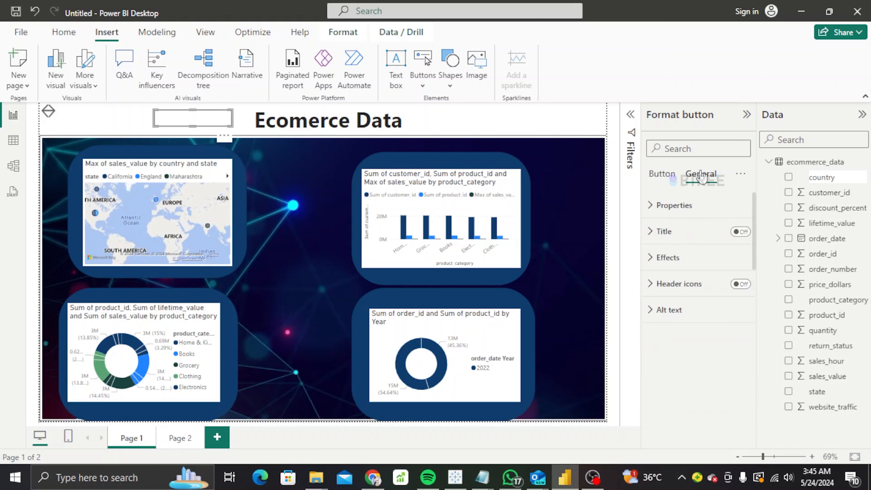
{"action": "left_click", "coordinate": [672, 205]}
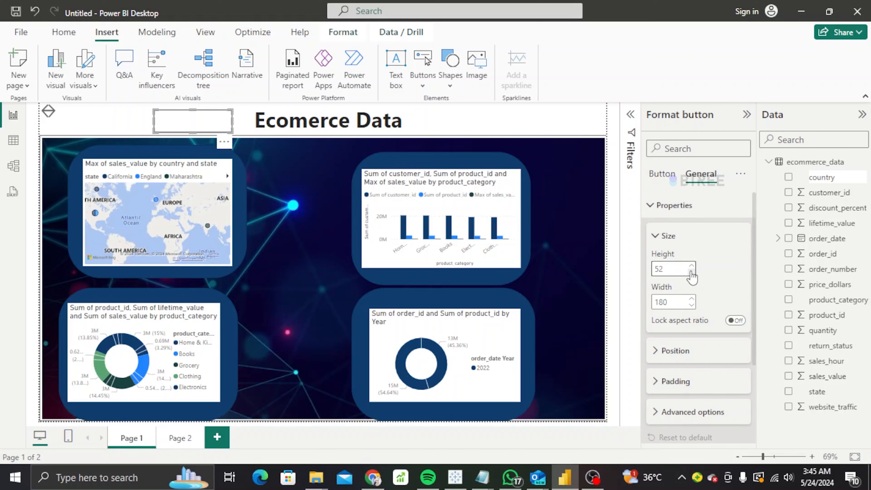
{"action": "left_click", "coordinate": [671, 352]}
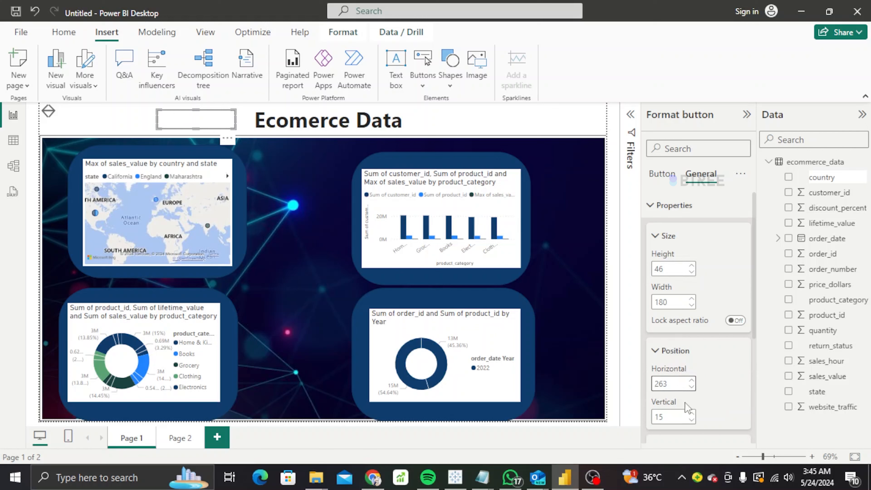
{"action": "left_click_drag", "start_coordinate": [754, 330], "coordinate": [751, 412]}
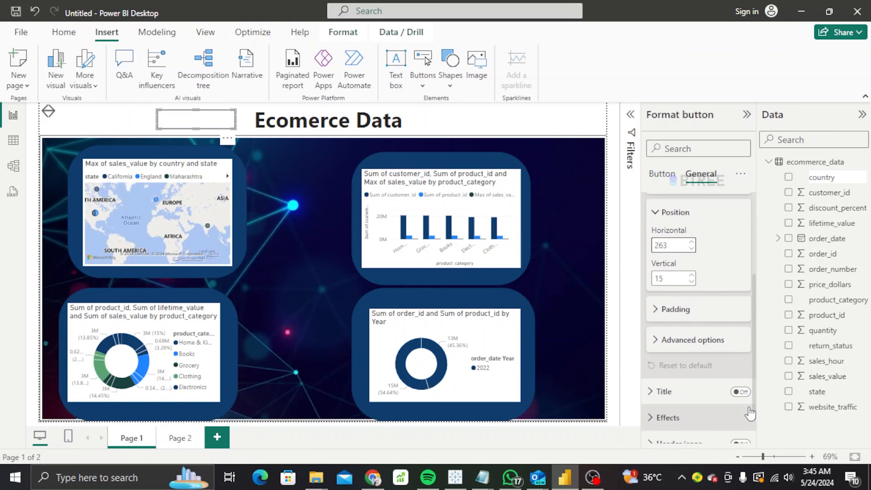
{"action": "left_click", "coordinate": [690, 344]}
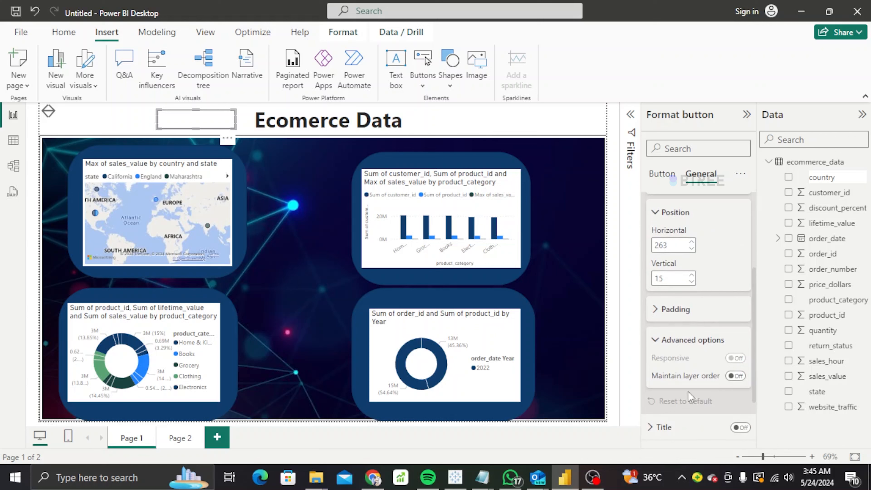
{"action": "scroll", "coordinate": [755, 361], "scroll_direction": "down", "scroll_amount": 2}
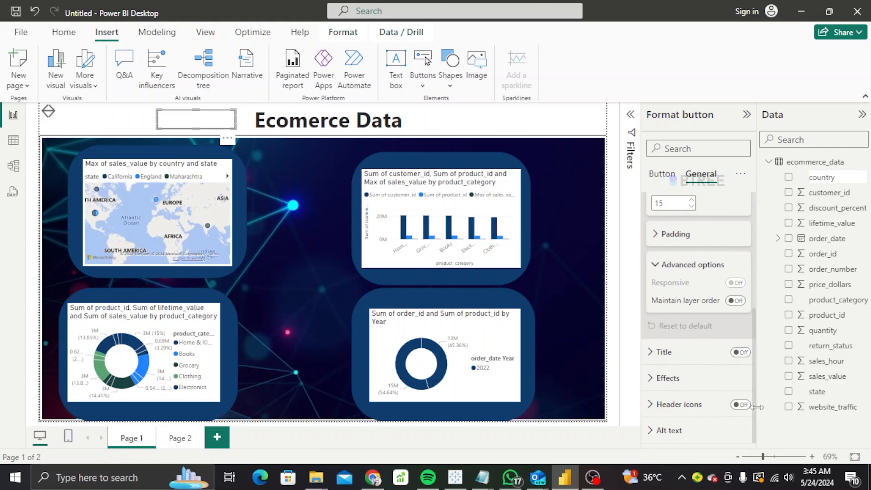
Turn the button's Title on and expand its Effects settings.
{"action": "left_click", "coordinate": [742, 353]}
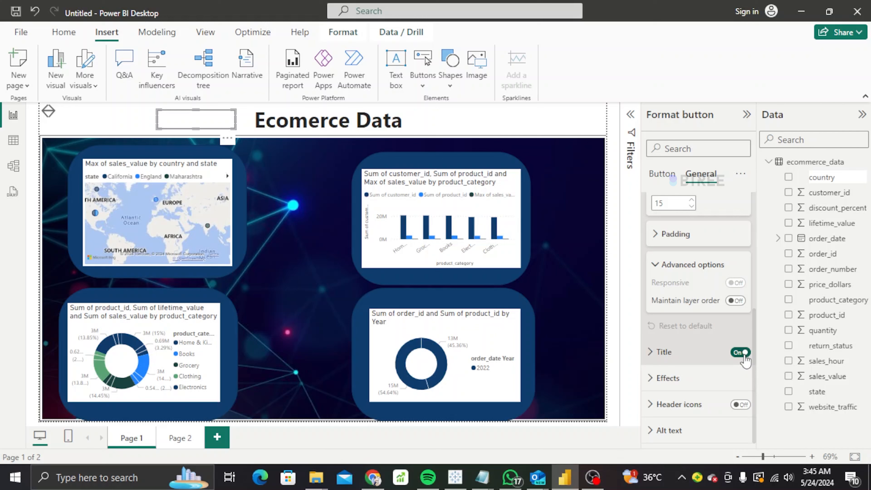
{"action": "left_click", "coordinate": [718, 383]}
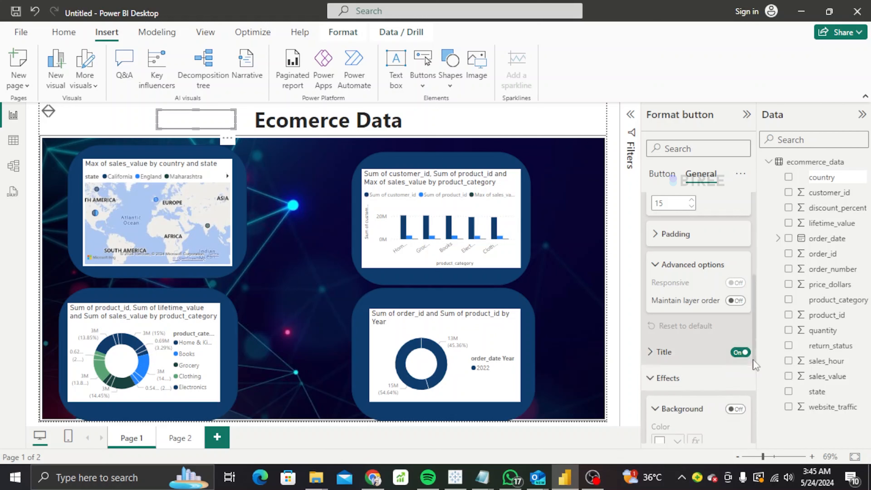
{"action": "left_click_drag", "start_coordinate": [755, 319], "coordinate": [758, 381]}
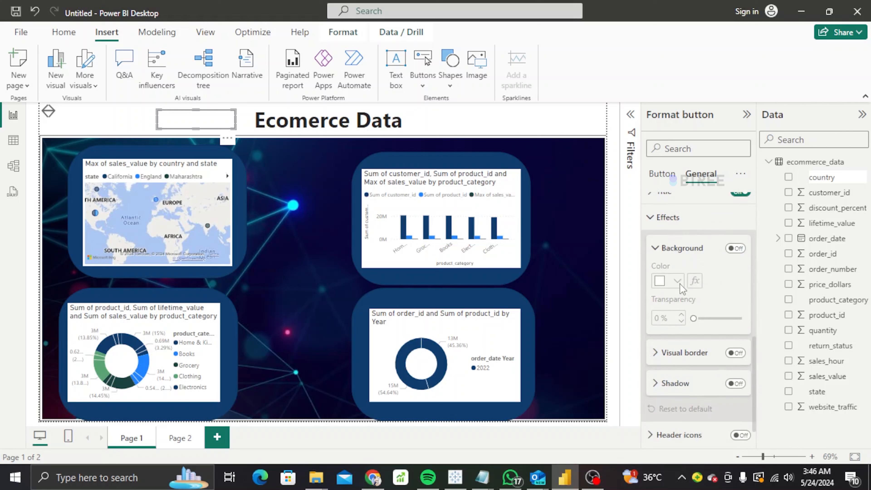
Give the button a dark navy background at 0% transparency.
{"action": "left_click", "coordinate": [735, 248]}
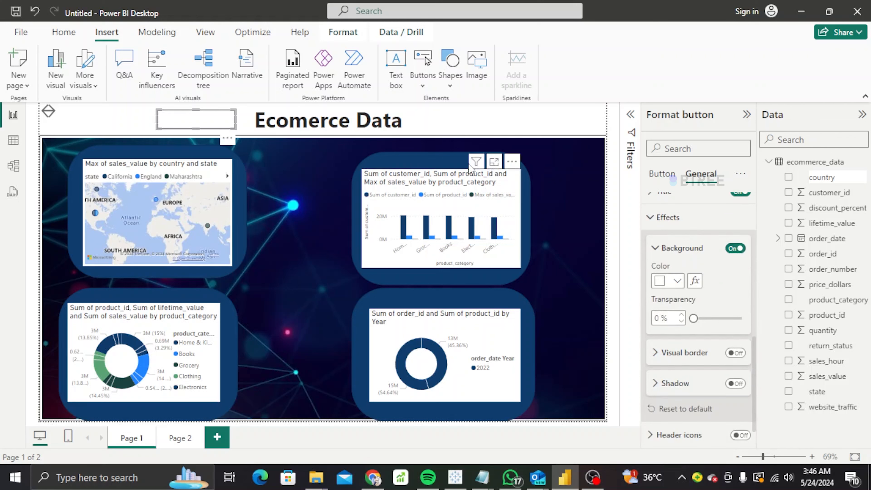
{"action": "left_click", "coordinate": [678, 284]}
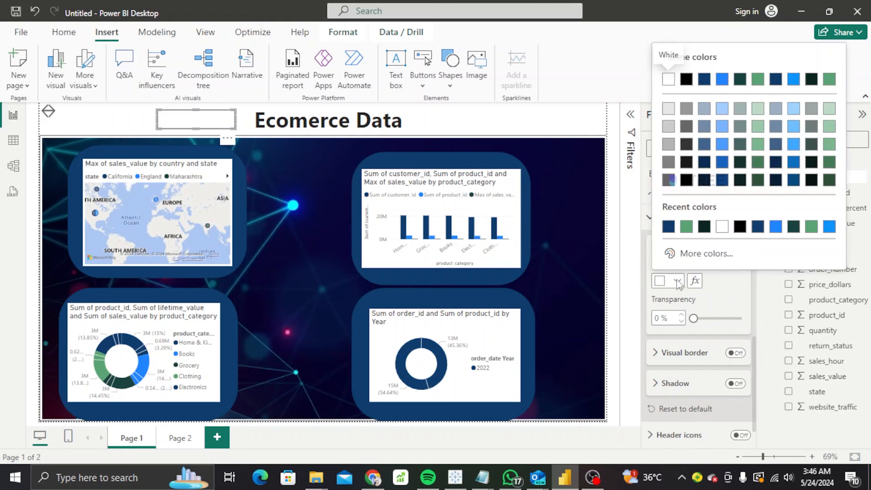
{"action": "left_click", "coordinate": [671, 227]}
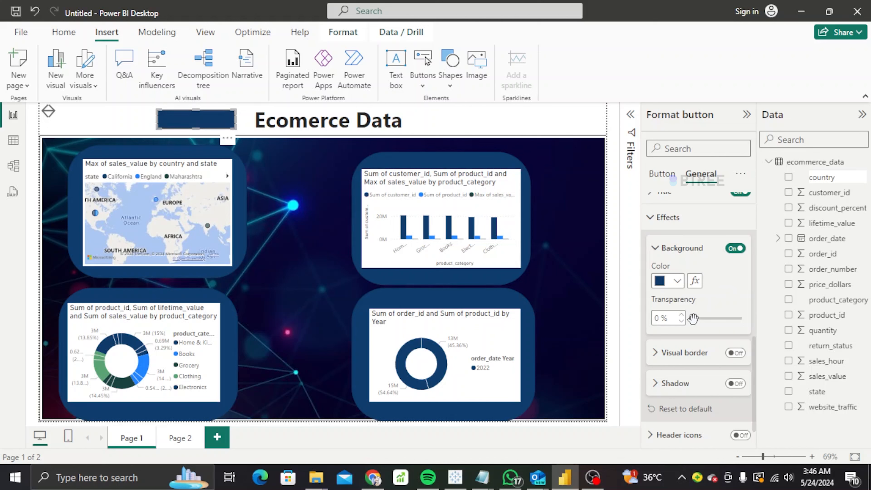
{"action": "left_click_drag", "start_coordinate": [693, 318], "coordinate": [741, 319]}
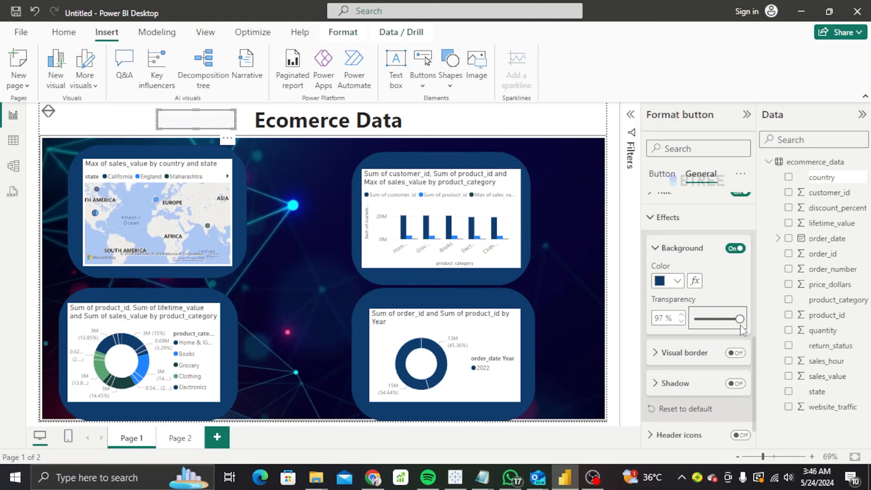
{"action": "left_click", "coordinate": [694, 319]}
Add a border and shadow to the button and move it left of the title.
{"action": "left_click", "coordinate": [736, 353]}
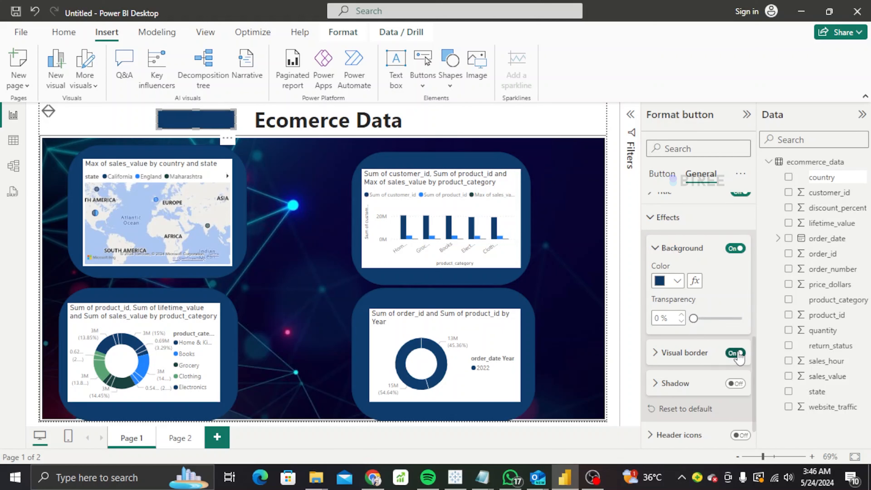
{"action": "left_click", "coordinate": [735, 384]}
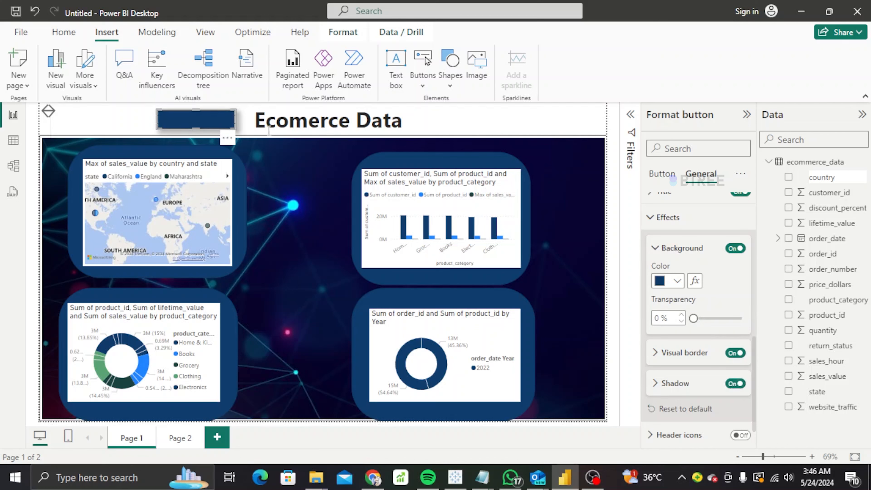
{"action": "left_click_drag", "start_coordinate": [225, 120], "coordinate": [203, 107]}
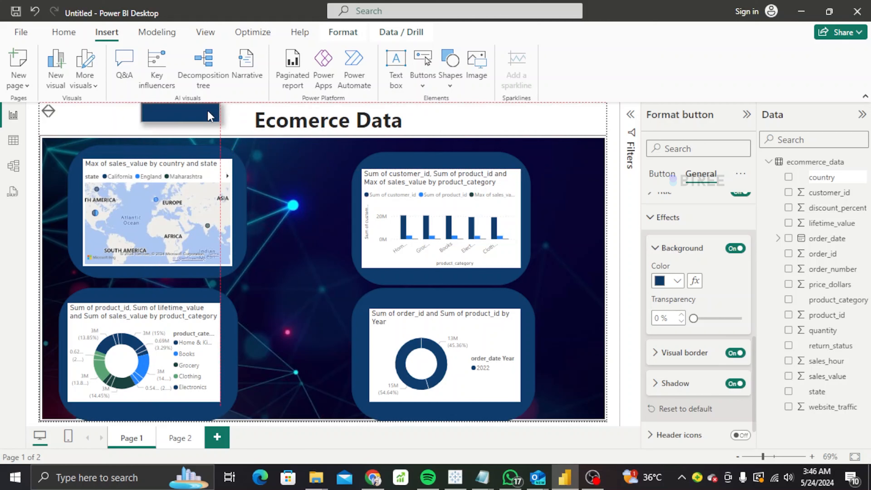
{"action": "left_click", "coordinate": [741, 173]}
{"action": "left_click", "coordinate": [662, 175]}
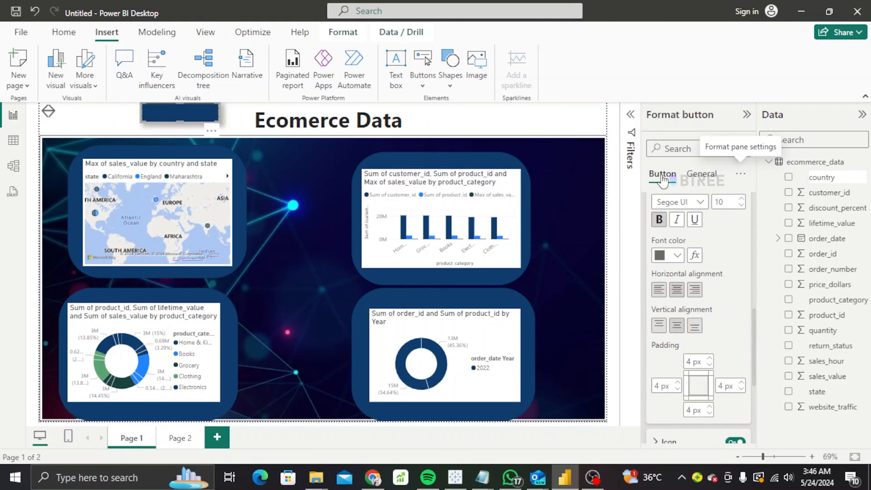
Colour the button text blue-grey and step its font size up past 13.
{"action": "left_click", "coordinate": [678, 256]}
{"action": "left_click", "coordinate": [776, 102]}
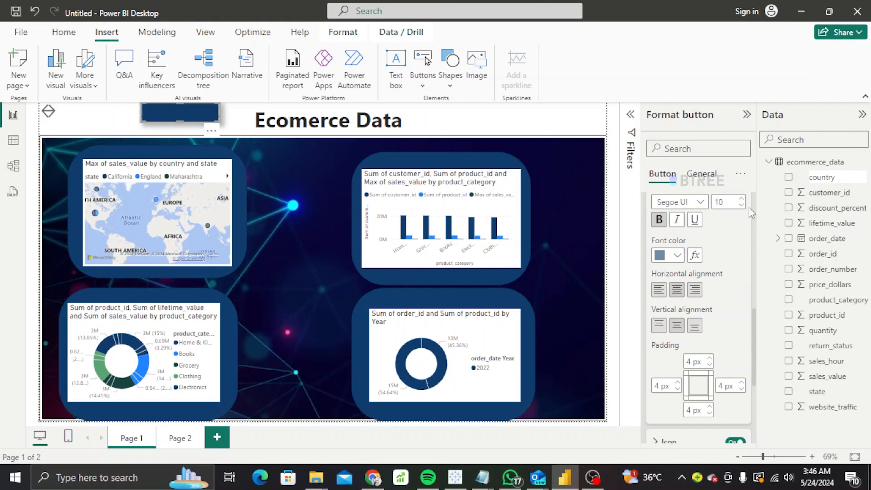
{"action": "left_click", "coordinate": [741, 200]}
{"action": "double_click", "coordinate": [741, 200]}
{"action": "left_click", "coordinate": [741, 204]}
{"action": "scroll", "coordinate": [754, 378], "scroll_direction": "down", "scroll_amount": 5}
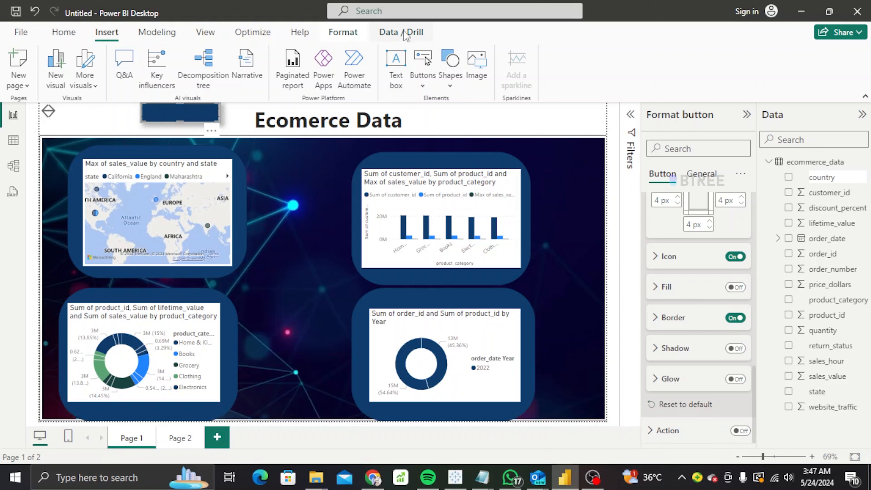
Add a new empty column chart visual from the Home ribbon onto the page.
{"action": "left_click", "coordinate": [64, 32]}
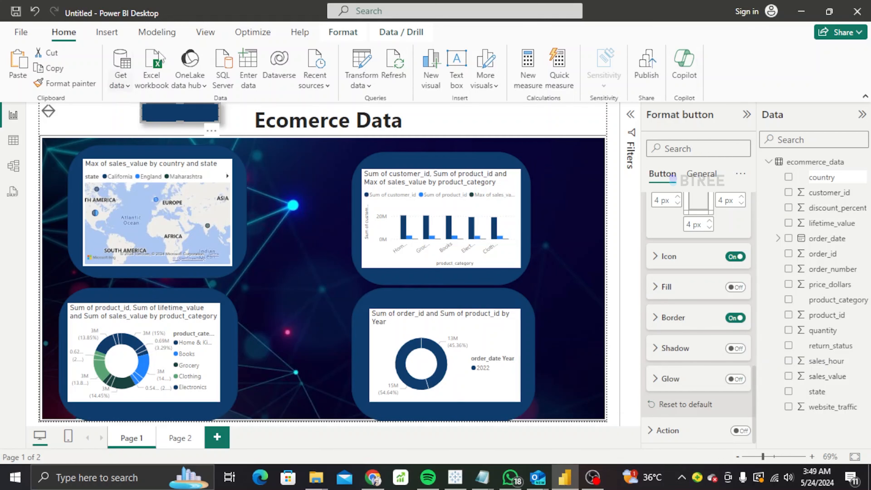
{"action": "left_click", "coordinate": [432, 82]}
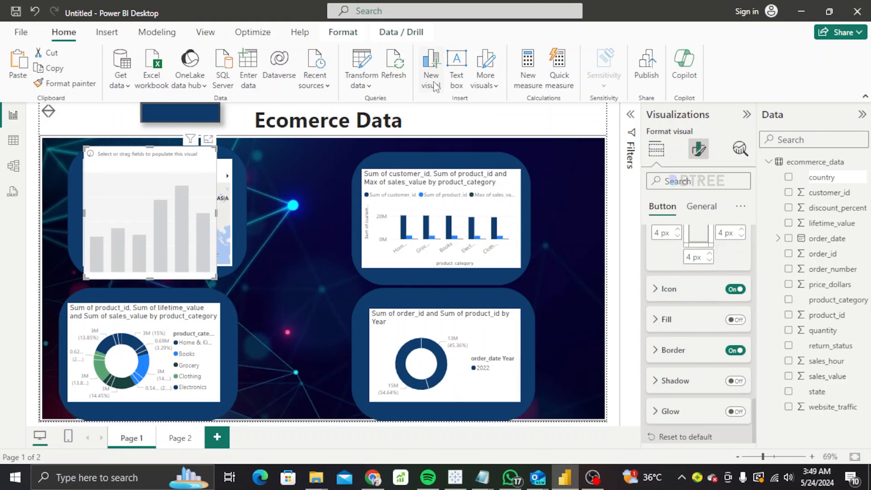
Convert the new visual to a Q&A visual and drag it right, off most of the map.
{"action": "left_click", "coordinate": [660, 157]}
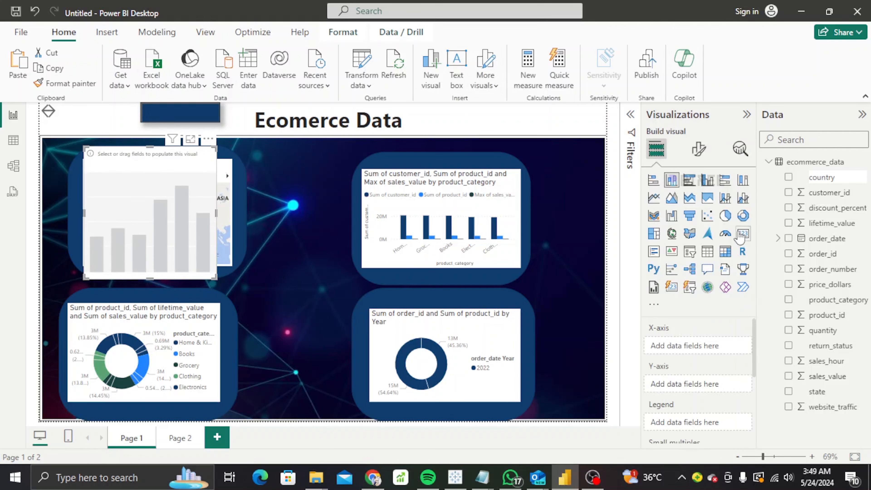
{"action": "left_click", "coordinate": [704, 271]}
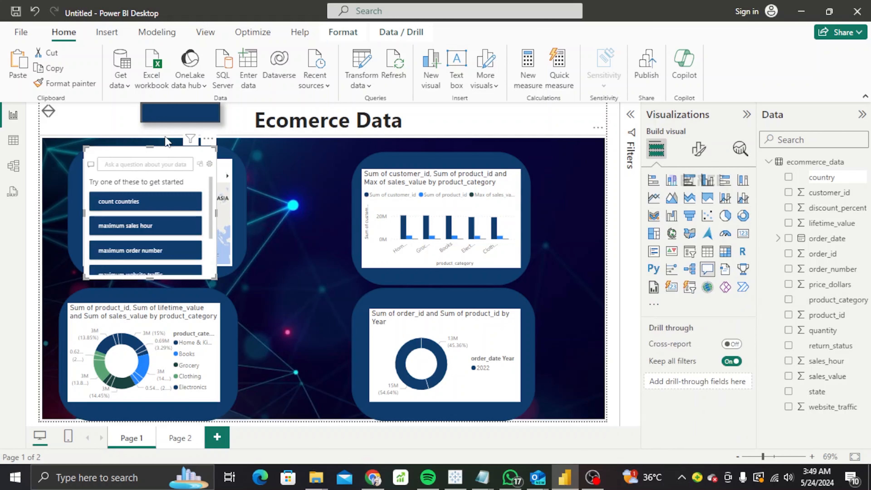
{"action": "left_click_drag", "start_coordinate": [162, 153], "coordinate": [201, 148]}
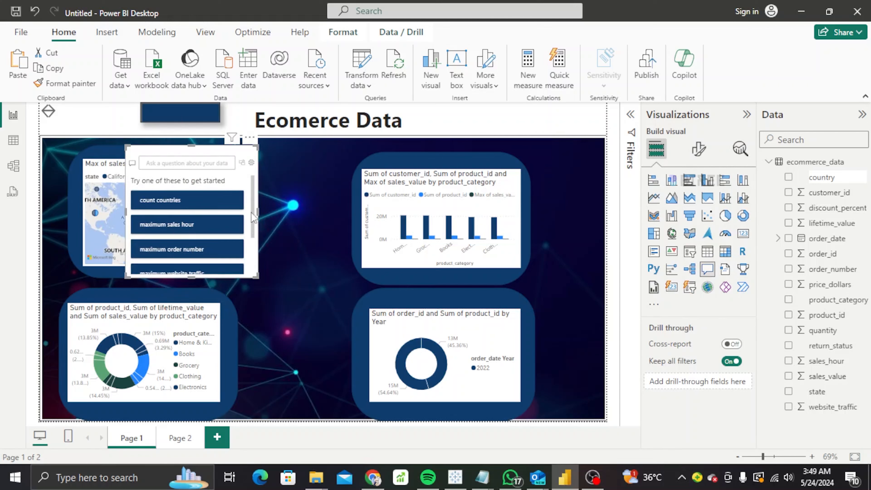
{"action": "mouse_move", "coordinate": [253, 208]}
{"action": "left_mouse_down"}
{"action": "mouse_move", "coordinate": [251, 255]}
{"action": "mouse_move", "coordinate": [250, 196]}
{"action": "left_mouse_up"}
{"action": "left_click", "coordinate": [182, 163]}
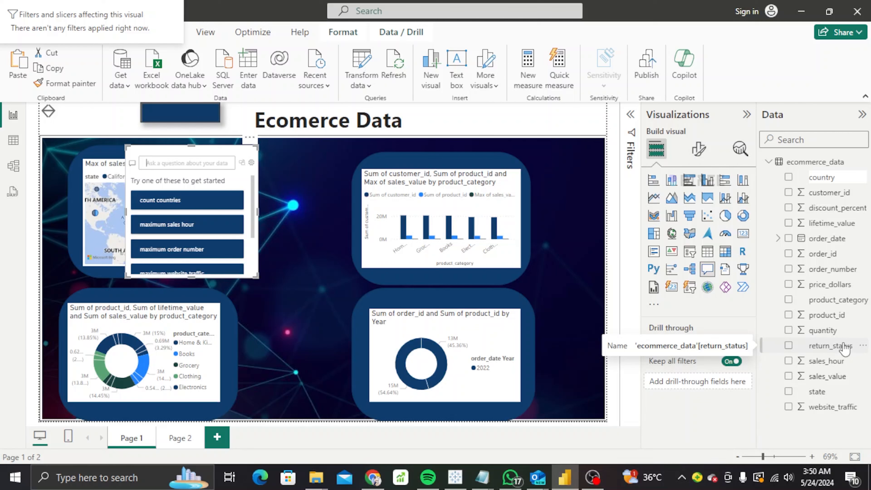
Enter the Q&A question: pin a sales by product category chart and a sales trend lines chart to a dashboard.
{"action": "type", "text": "pin a sales"}
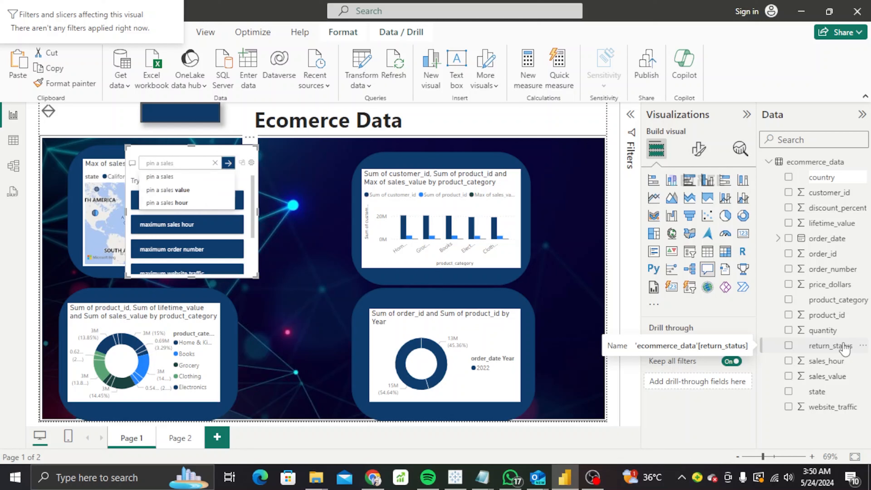
{"action": "type", "text": " by"}
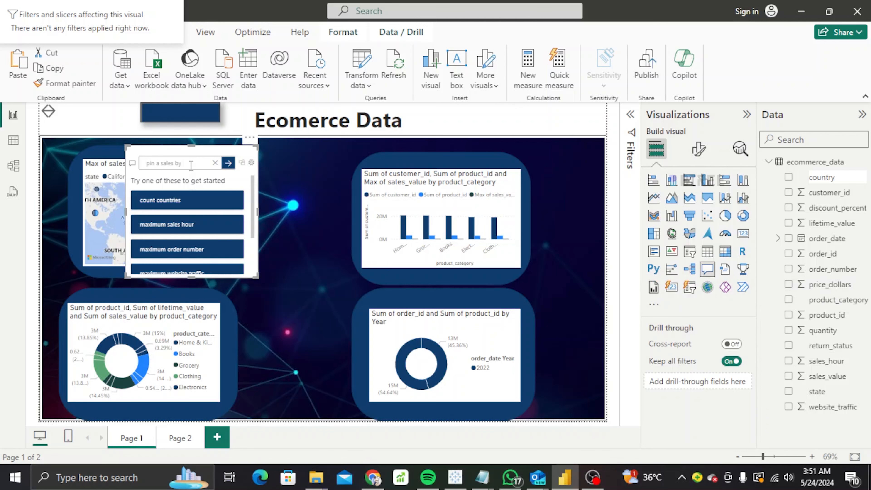
{"action": "type", "text": "ro"}
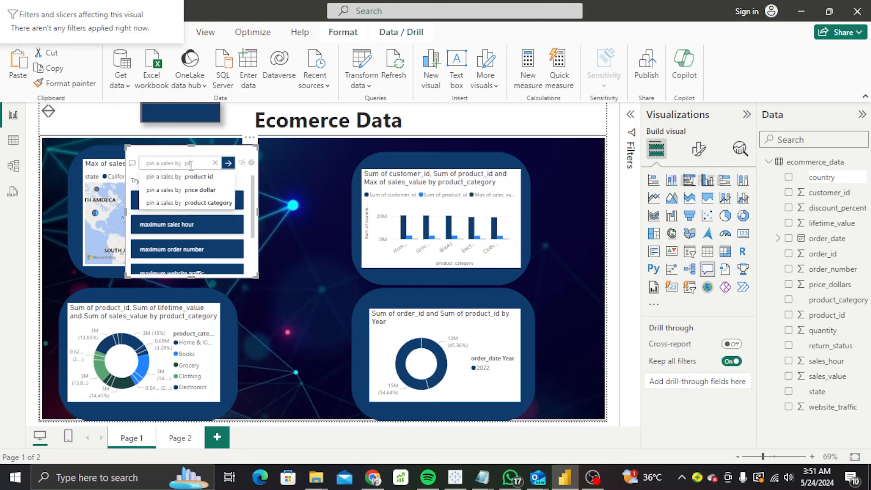
{"action": "left_click", "coordinate": [199, 203]}
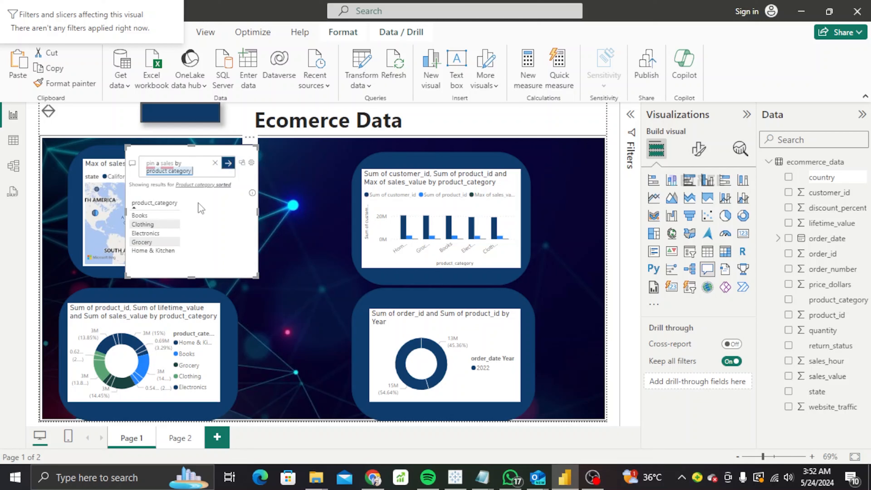
{"action": "type", "text": "cha"}
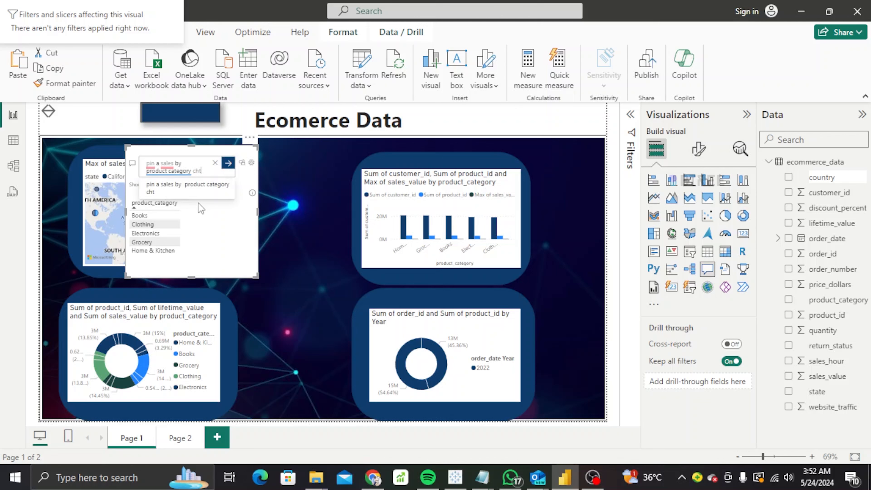
{"action": "type", "text": "rt"}
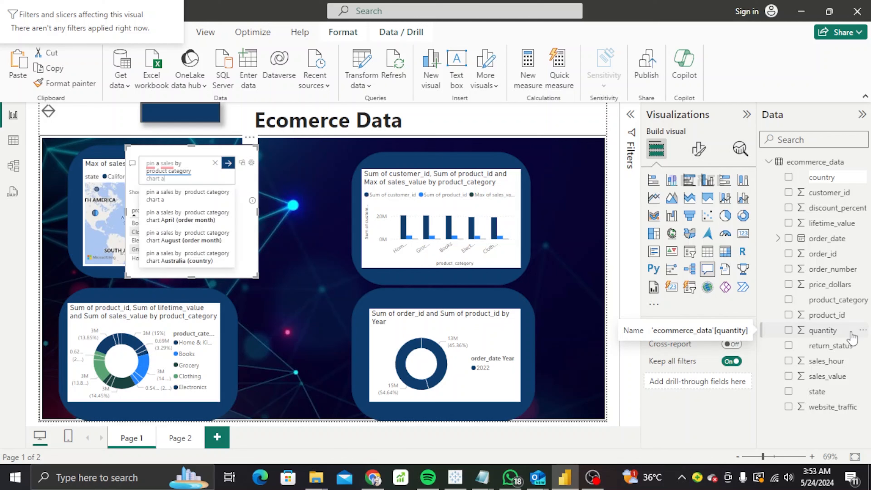
{"action": "type", "text": "and a a"}
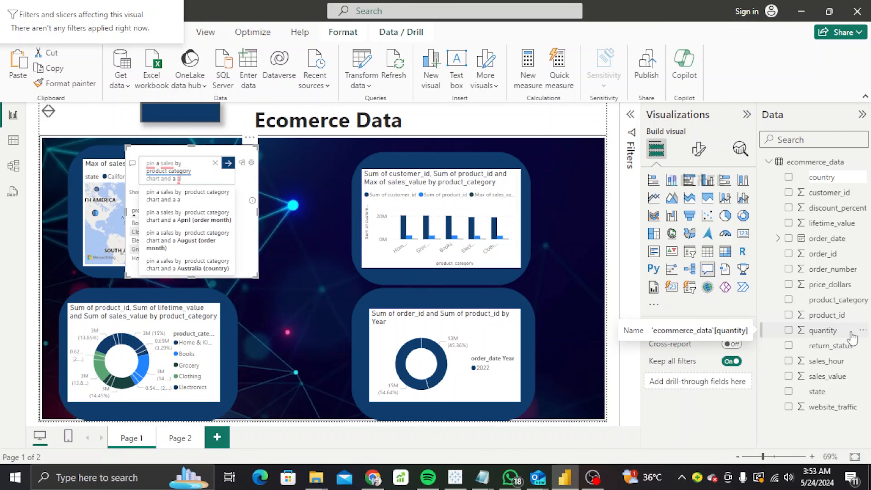
{"action": "key", "text": "BackSpace"}
{"action": "type", "text": "sales"}
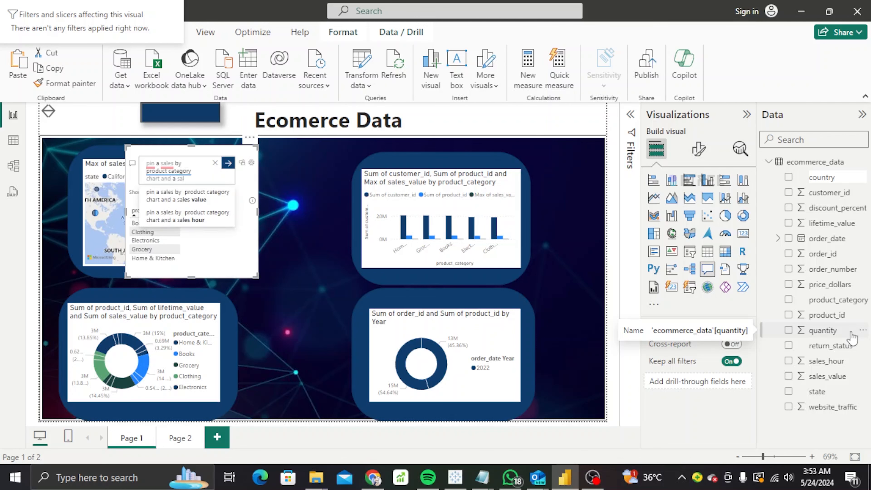
{"action": "type", "text": " t"}
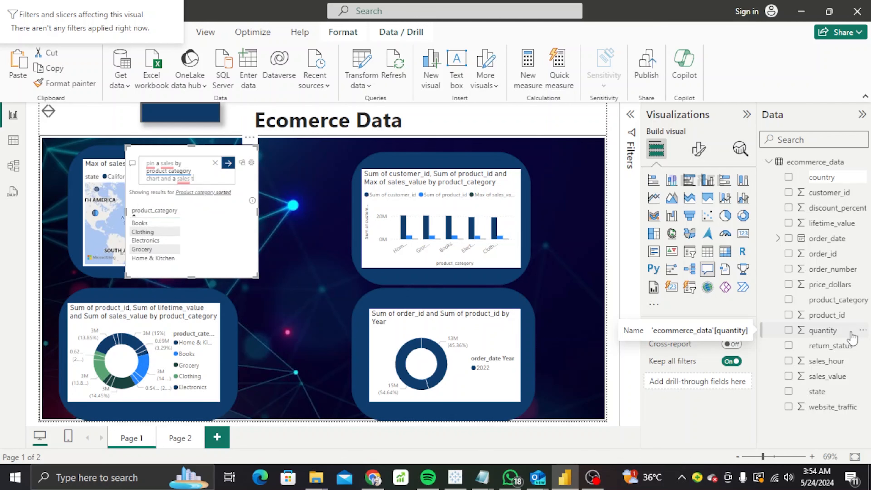
{"action": "type", "text": "rend lin"}
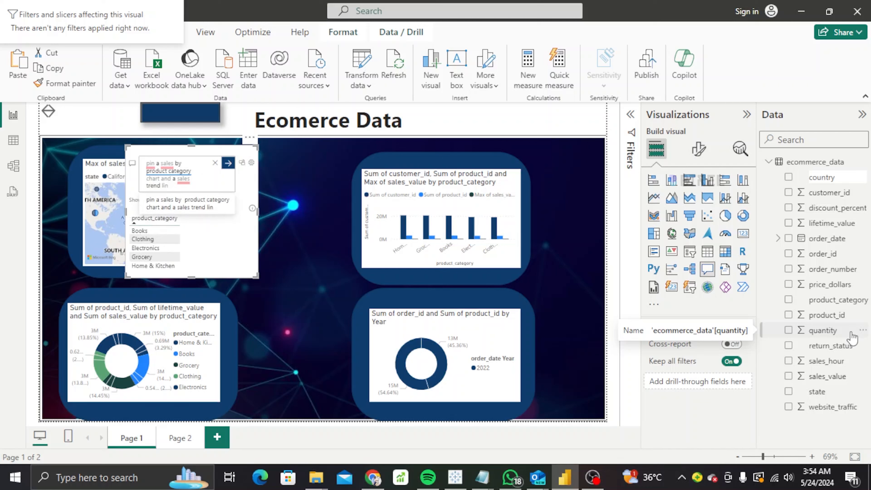
{"action": "type", "text": "es"}
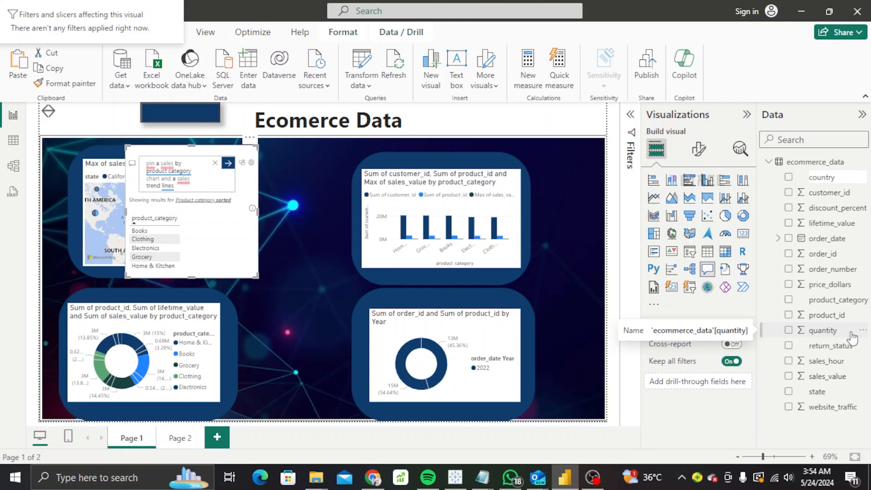
{"action": "type", "text": "Chart toa"}
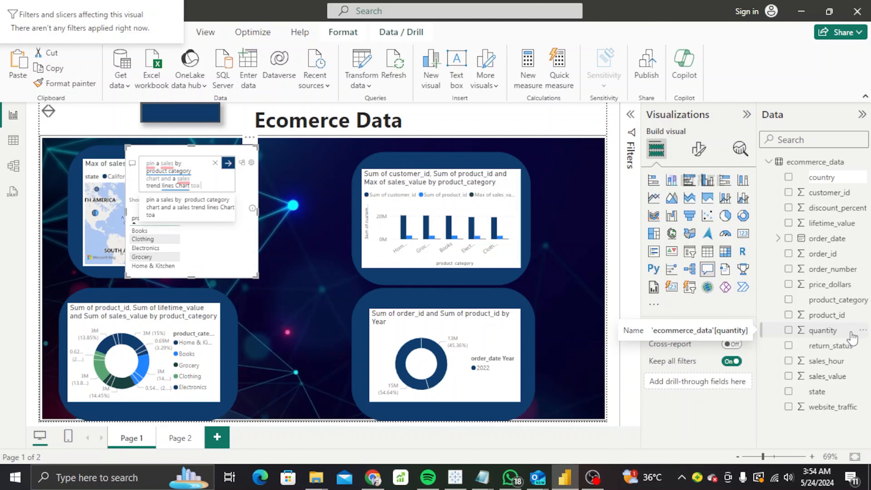
{"action": "key", "text": "BackSpace"}
{"action": "type", "text": "a dasboard."}
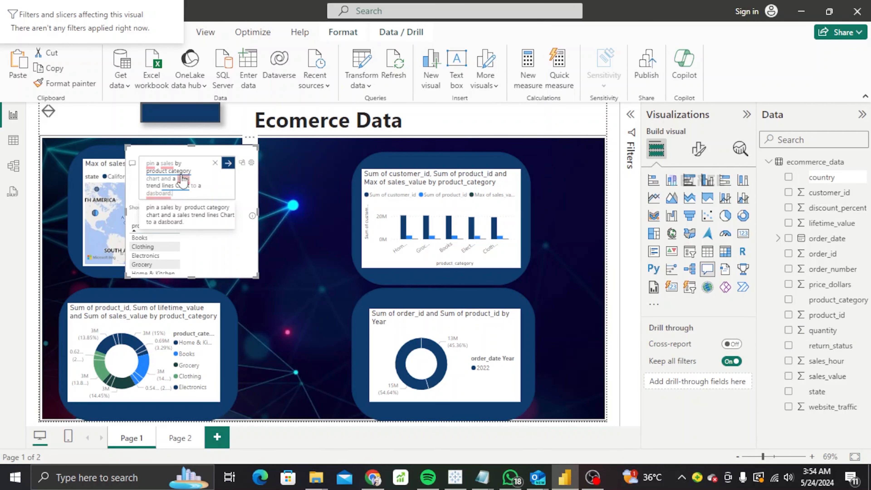
Run the question to get product category and order date as a line chart, and shrink the visual beside the map.
{"action": "left_click", "coordinate": [184, 217]}
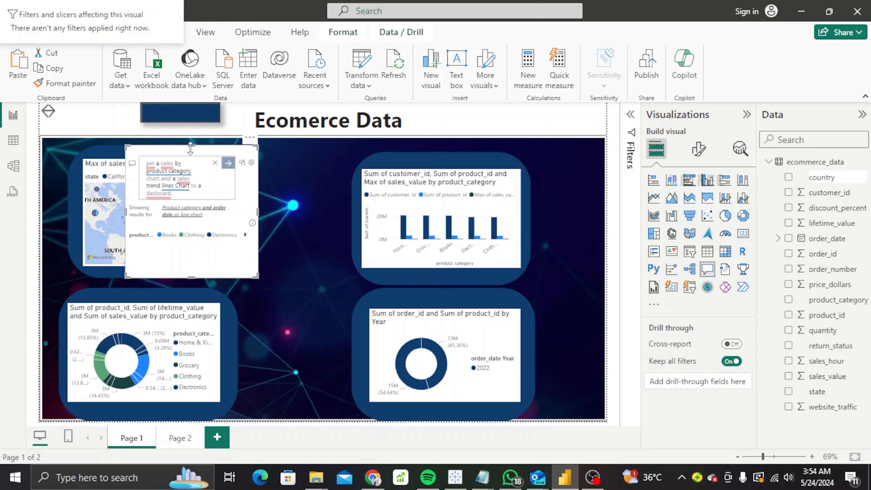
{"action": "left_click_drag", "start_coordinate": [191, 148], "coordinate": [301, 170]}
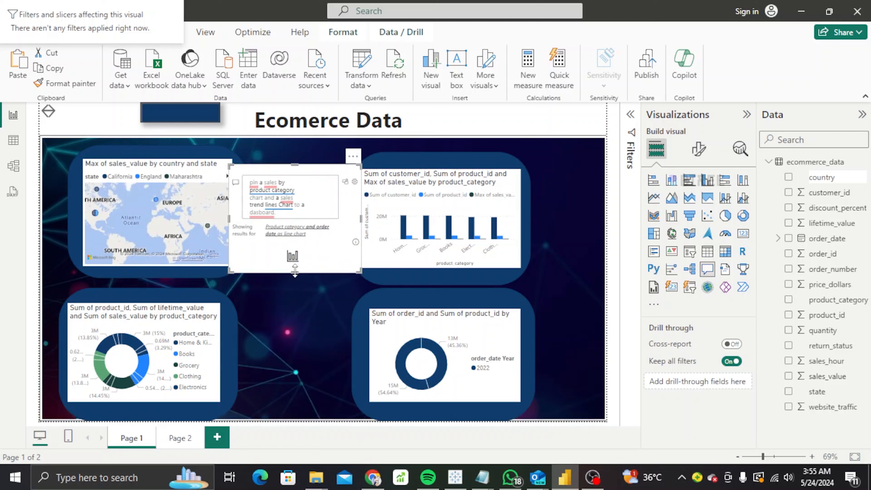
{"action": "left_click_drag", "start_coordinate": [295, 273], "coordinate": [295, 332]}
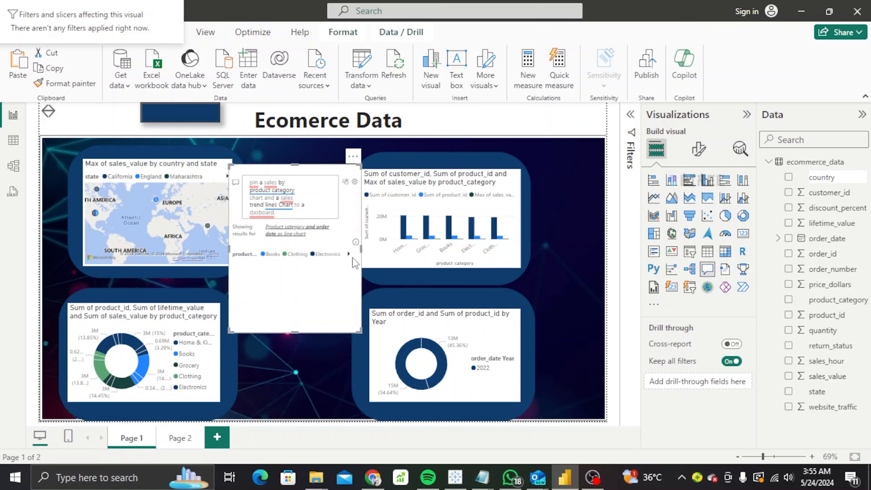
{"action": "left_click_drag", "start_coordinate": [361, 248], "coordinate": [490, 247]}
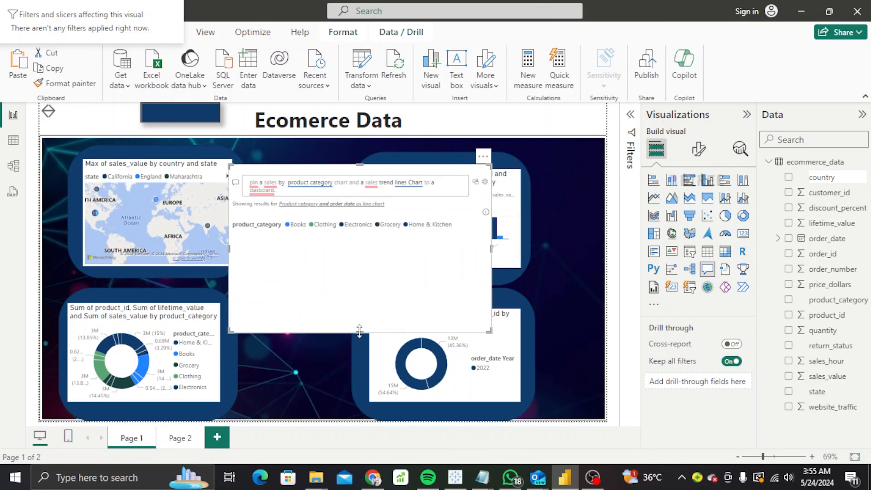
{"action": "left_click_drag", "start_coordinate": [364, 279], "coordinate": [374, 253]}
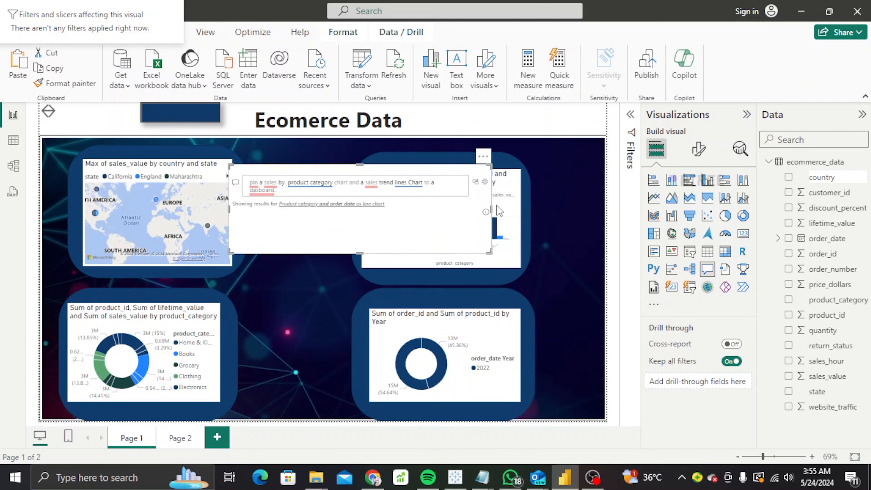
{"action": "left_click_drag", "start_coordinate": [494, 209], "coordinate": [319, 209]}
Move the Q&A visual up and to the right, shortening it.
{"action": "left_click", "coordinate": [297, 199]}
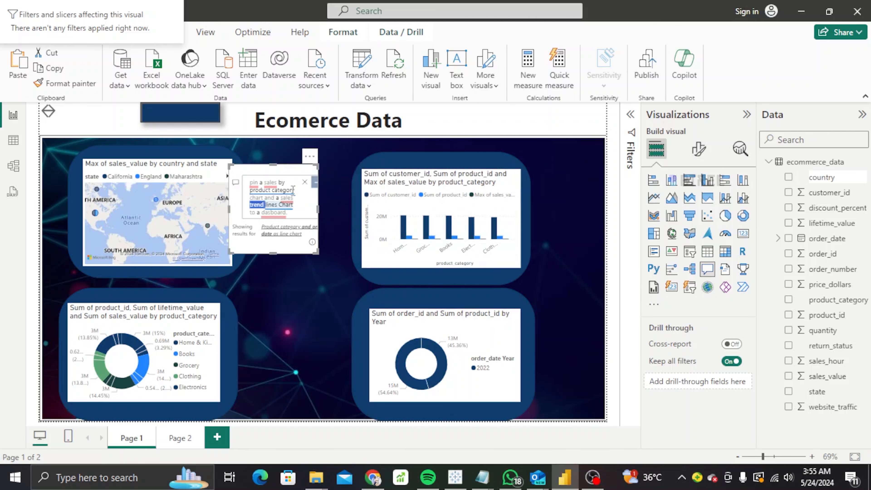
{"action": "left_click", "coordinate": [275, 250]}
{"action": "left_click_drag", "start_coordinate": [274, 246], "coordinate": [292, 183]}
{"action": "left_click_drag", "start_coordinate": [466, 166], "coordinate": [542, 176]}
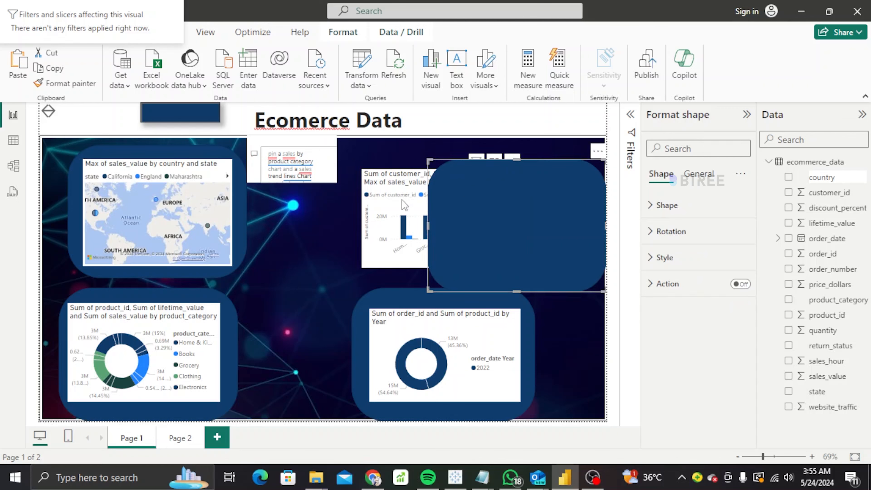
Place the column chart on its panel and the Year donut on its dark-blue panel.
{"action": "left_click_drag", "start_coordinate": [405, 203], "coordinate": [481, 210]}
{"action": "left_click_drag", "start_coordinate": [463, 302], "coordinate": [536, 354]}
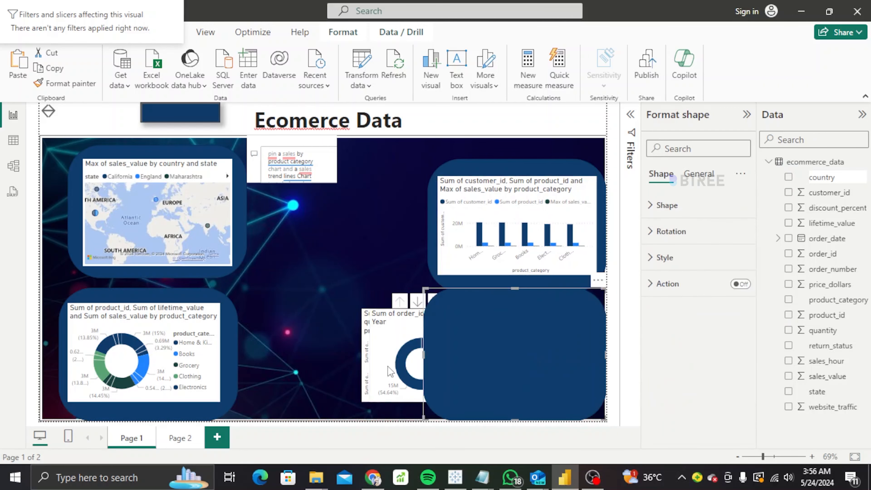
{"action": "left_click_drag", "start_coordinate": [404, 361], "coordinate": [512, 367]}
{"action": "left_click_drag", "start_coordinate": [505, 201], "coordinate": [505, 206]}
Push the upper-right dark-blue panel toward the page edge and centre the column chart on it.
{"action": "left_click", "coordinate": [501, 162]}
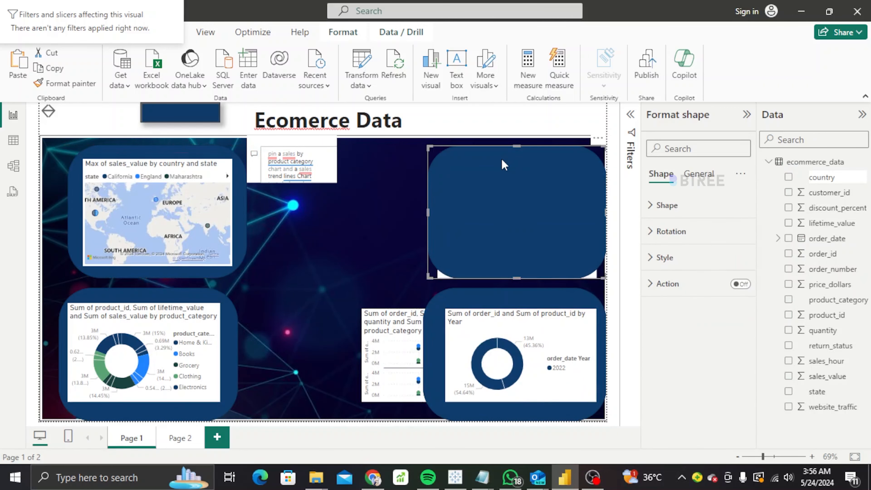
{"action": "left_click_drag", "start_coordinate": [440, 273], "coordinate": [284, 265]}
{"action": "left_click_drag", "start_coordinate": [527, 239], "coordinate": [377, 239]}
{"action": "left_click_drag", "start_coordinate": [284, 246], "coordinate": [523, 236]}
{"action": "left_click_drag", "start_coordinate": [375, 241], "coordinate": [525, 219]}
{"action": "left_click_drag", "start_coordinate": [193, 235], "coordinate": [171, 232]}
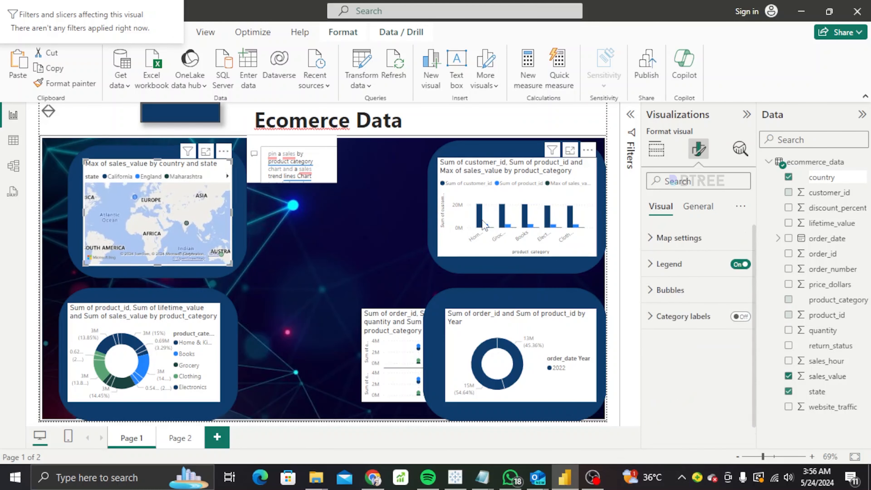
{"action": "left_click_drag", "start_coordinate": [469, 226], "coordinate": [430, 235]}
{"action": "left_click_drag", "start_coordinate": [322, 236], "coordinate": [434, 229]}
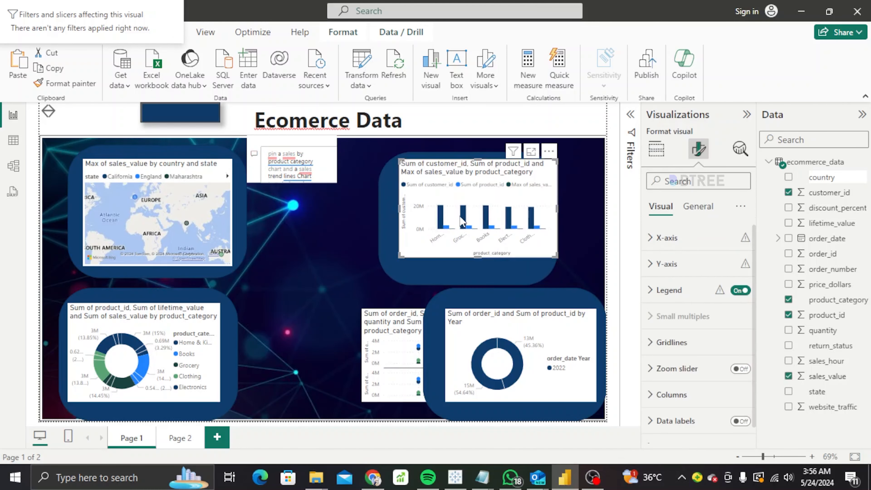
Move the Year and product_category chart to the lower middle and seat the column chart at the page edge.
{"action": "left_click_drag", "start_coordinate": [394, 358], "coordinate": [286, 368]}
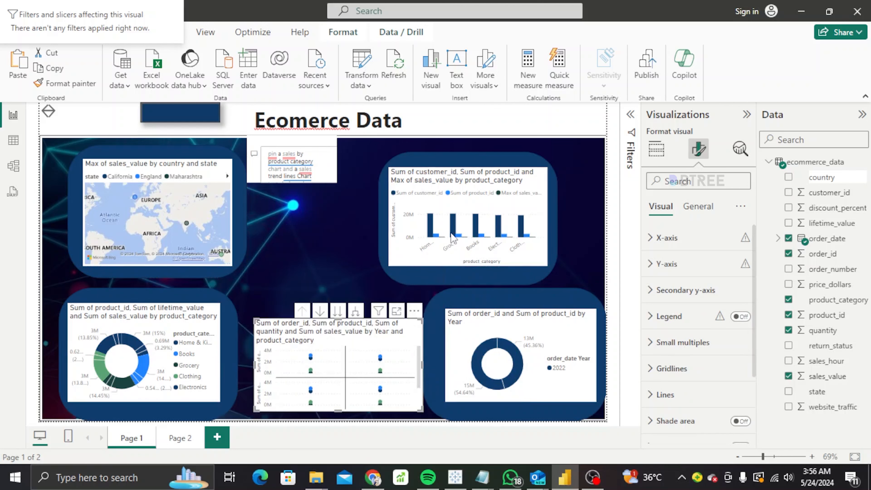
{"action": "left_click_drag", "start_coordinate": [463, 162], "coordinate": [494, 162]}
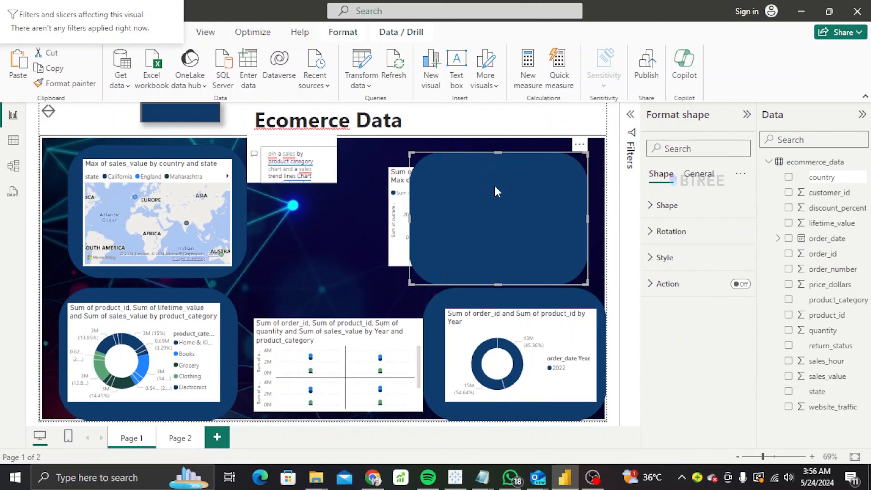
{"action": "left_click_drag", "start_coordinate": [400, 210], "coordinate": [475, 203]}
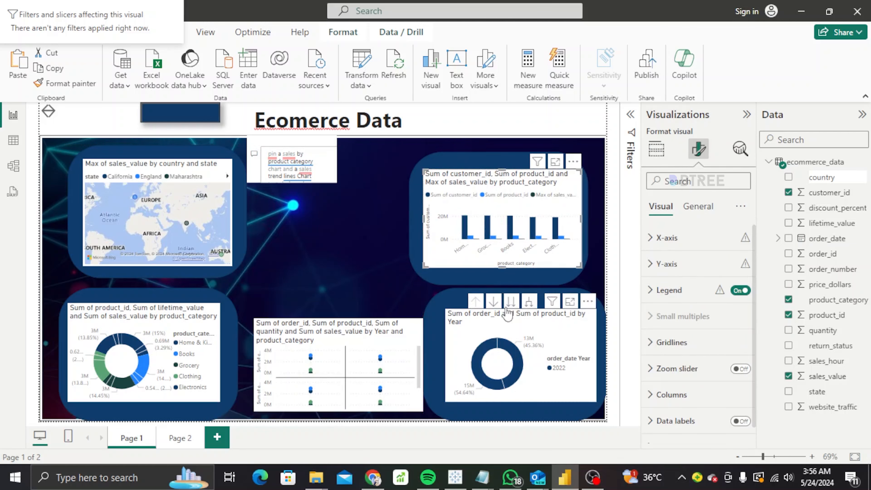
{"action": "left_click", "coordinate": [473, 331]}
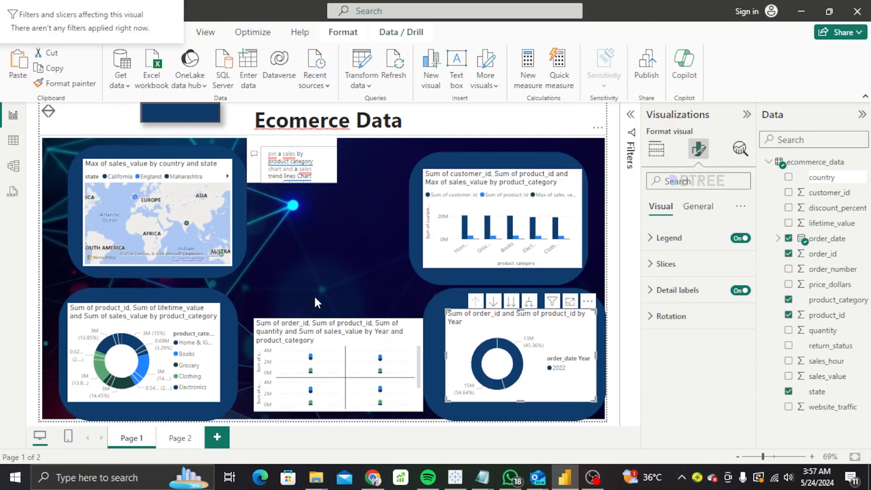
{"action": "left_click_drag", "start_coordinate": [317, 324], "coordinate": [303, 321]}
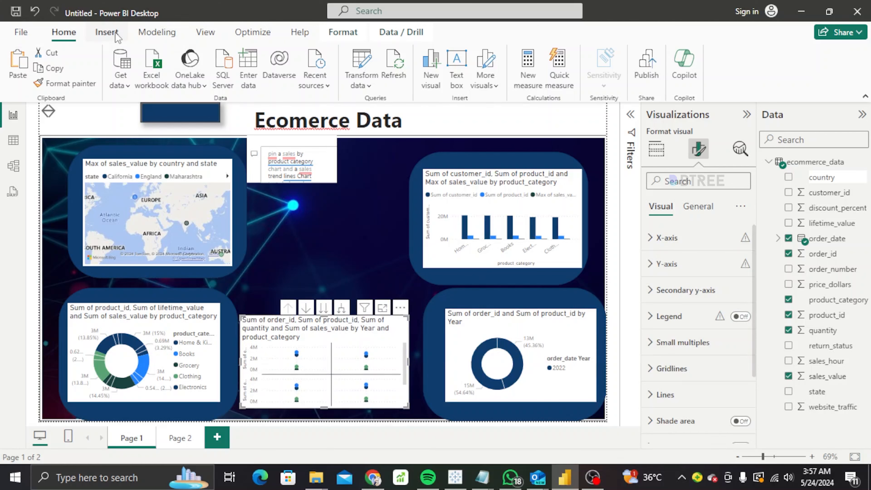
Insert a rounded rectangle and fit it beneath the Year and product_category chart at bottom centre.
{"action": "left_click", "coordinate": [107, 32]}
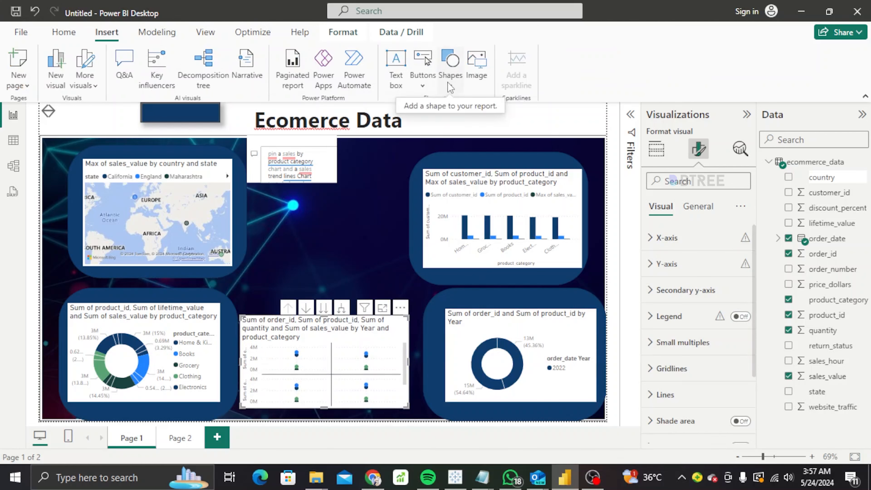
{"action": "left_click", "coordinate": [450, 69]}
{"action": "left_click", "coordinate": [486, 125]}
{"action": "left_click_drag", "start_coordinate": [181, 247], "coordinate": [362, 311]}
{"action": "left_click_drag", "start_coordinate": [382, 372], "coordinate": [380, 269]}
{"action": "left_click_drag", "start_coordinate": [248, 268], "coordinate": [271, 269]}
{"action": "left_click_drag", "start_coordinate": [387, 273], "coordinate": [403, 351]}
{"action": "left_click_drag", "start_coordinate": [331, 289], "coordinate": [401, 365]}
{"action": "left_click_drag", "start_coordinate": [274, 365], "coordinate": [262, 361]}
{"action": "left_click_drag", "start_coordinate": [295, 365], "coordinate": [295, 358]}
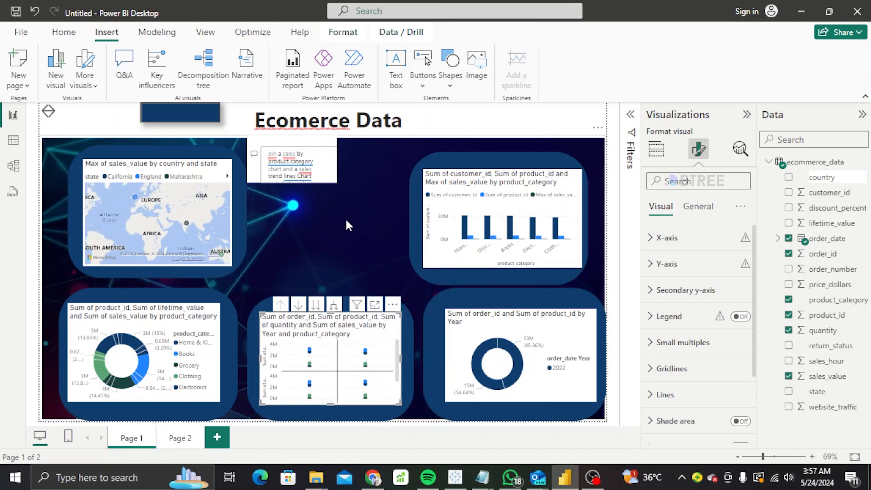
Insert a second rounded rectangle at top centre and realign the bottom-centre panel under its chart.
{"action": "left_click", "coordinate": [229, 111]}
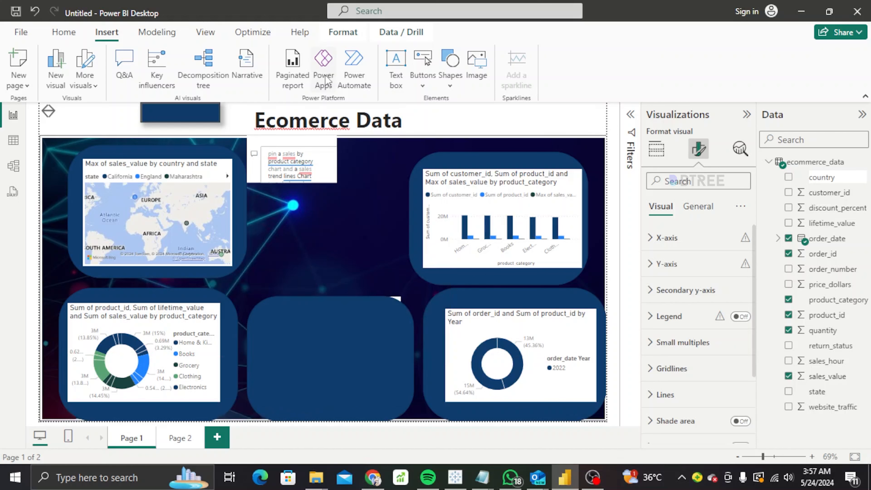
{"action": "left_click", "coordinate": [450, 85]}
{"action": "left_click", "coordinate": [483, 129]}
{"action": "left_click_drag", "start_coordinate": [204, 202], "coordinate": [337, 218]}
{"action": "left_click_drag", "start_coordinate": [343, 355], "coordinate": [419, 355]}
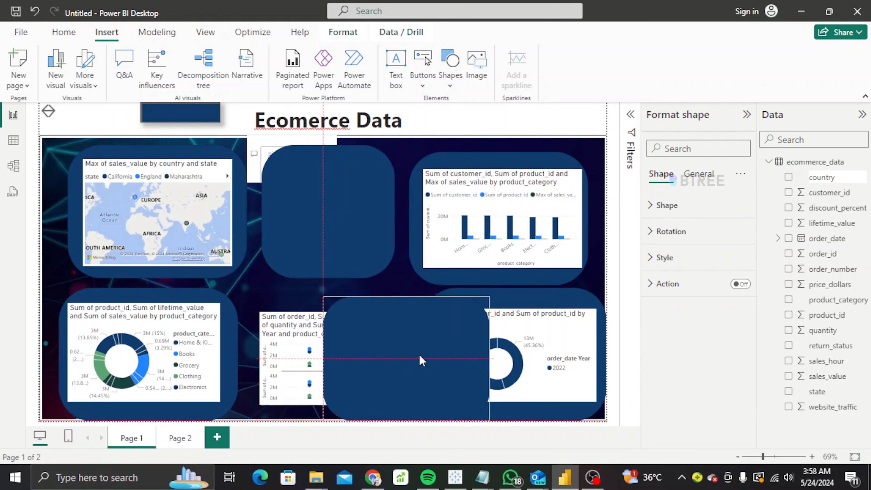
{"action": "mouse_move", "coordinate": [295, 355]}
{"action": "left_mouse_down"}
{"action": "mouse_move", "coordinate": [435, 355]}
{"action": "mouse_move", "coordinate": [302, 358]}
{"action": "left_mouse_up"}
{"action": "left_click_drag", "start_coordinate": [405, 347], "coordinate": [279, 354]}
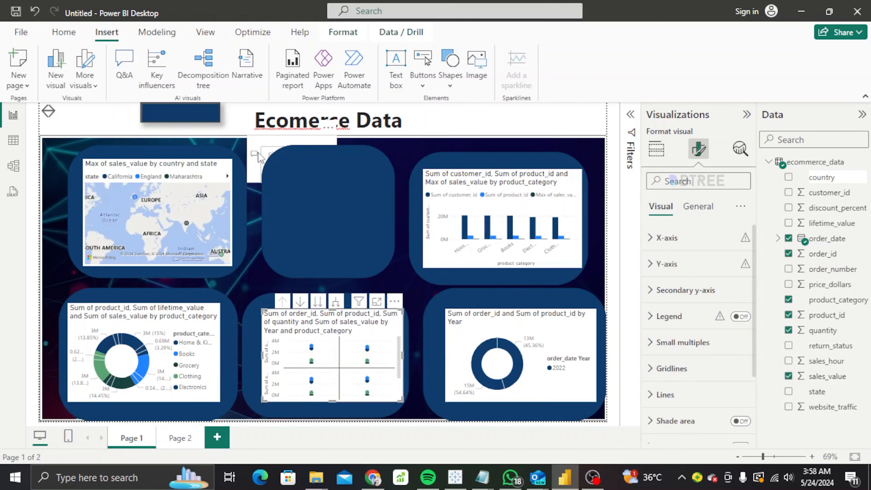
{"action": "left_click", "coordinate": [367, 209]}
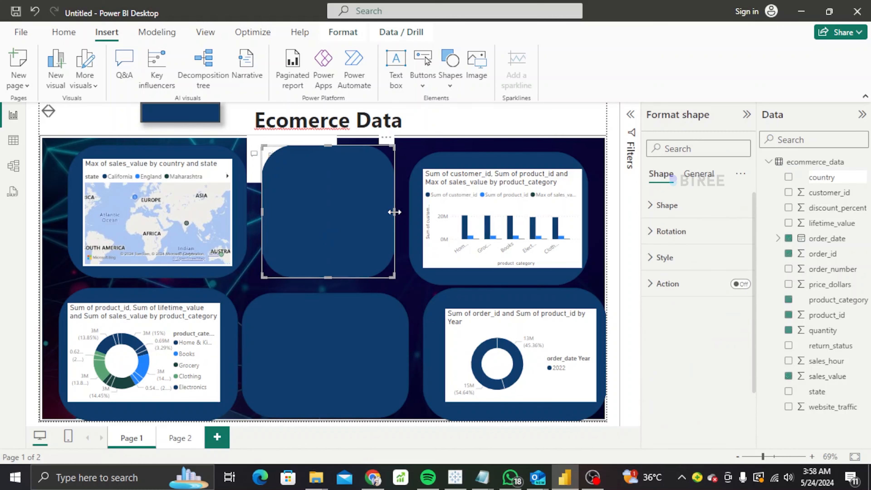
{"action": "left_click_drag", "start_coordinate": [395, 210], "coordinate": [403, 213]}
Move the Q&A visual into the top-centre panel, deleting it and then undoing the deletion.
{"action": "left_click", "coordinate": [187, 201]}
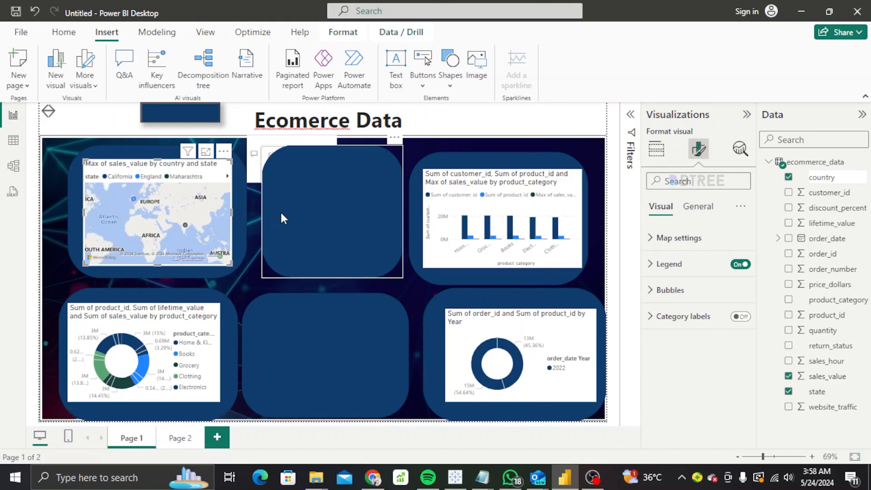
{"action": "left_click", "coordinate": [252, 210]}
{"action": "mouse_move", "coordinate": [253, 166]}
{"action": "left_mouse_down"}
{"action": "mouse_move", "coordinate": [324, 223]}
{"action": "mouse_move", "coordinate": [257, 151]}
{"action": "mouse_move", "coordinate": [265, 165]}
{"action": "left_mouse_up"}
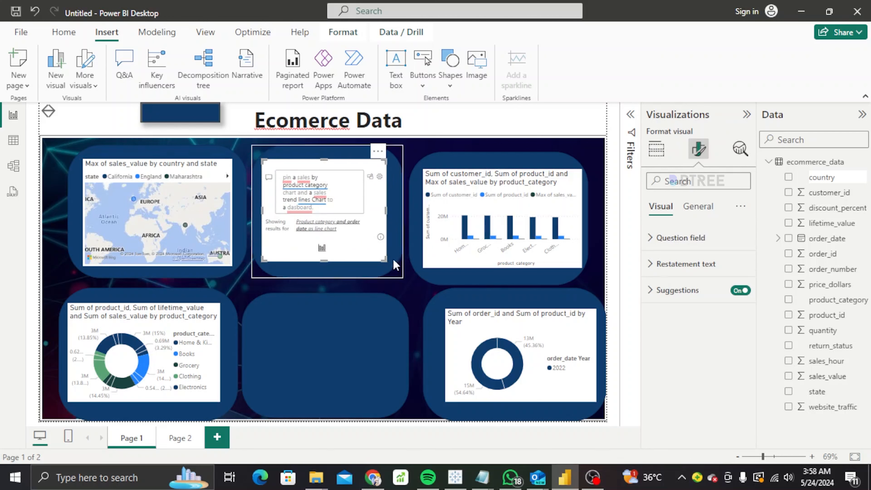
{"action": "key", "text": "Delete"}
{"action": "key", "text": "ctrl+z"}
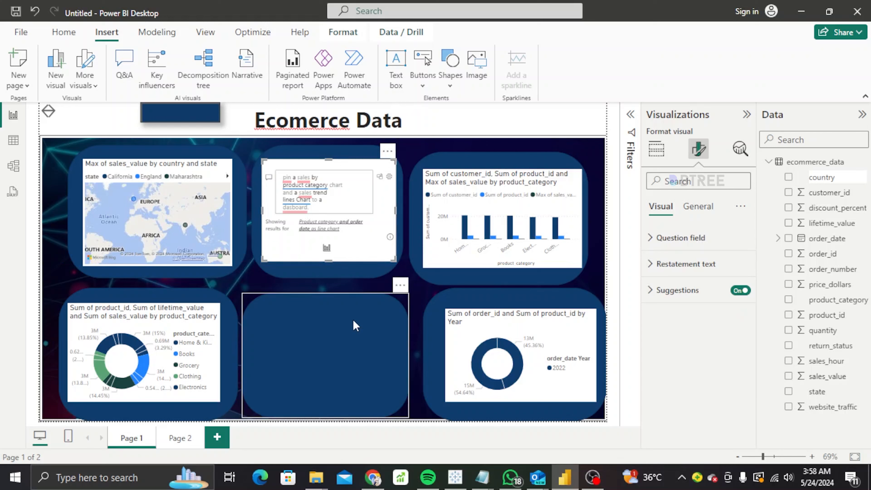
Shuffle the bottom-middle panel aside and move the hidden chart into it.
{"action": "left_click_drag", "start_coordinate": [390, 397], "coordinate": [481, 401]}
{"action": "left_click_drag", "start_coordinate": [302, 359], "coordinate": [203, 213]}
{"action": "left_click_drag", "start_coordinate": [364, 354], "coordinate": [285, 355]}
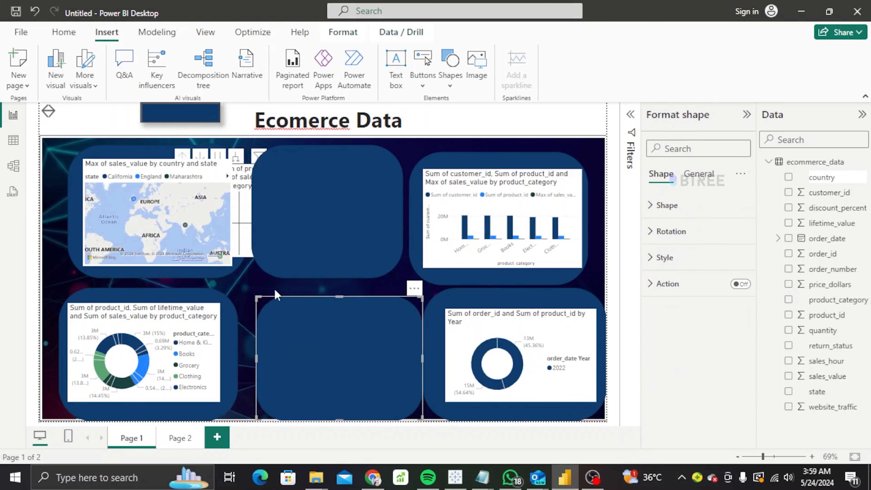
{"action": "left_click_drag", "start_coordinate": [242, 206], "coordinate": [344, 378]}
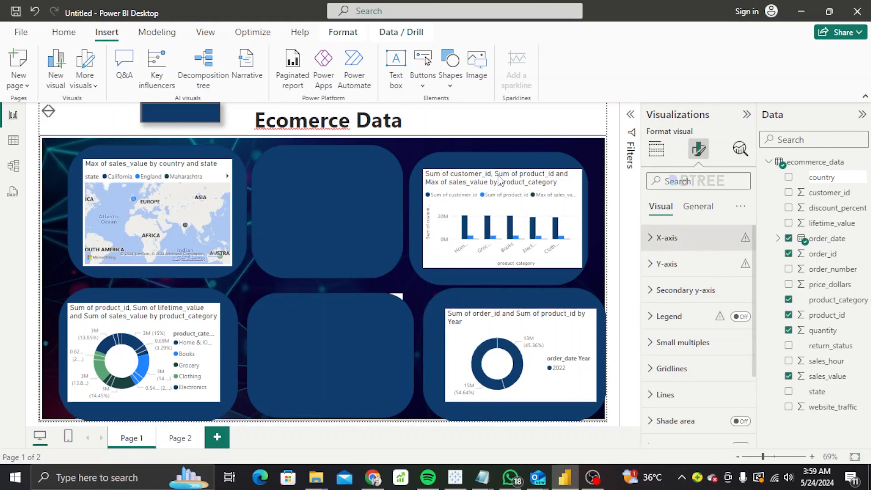
Switch to Page 2 and back to Page 1 to refresh the canvas.
{"action": "left_click", "coordinate": [578, 11]}
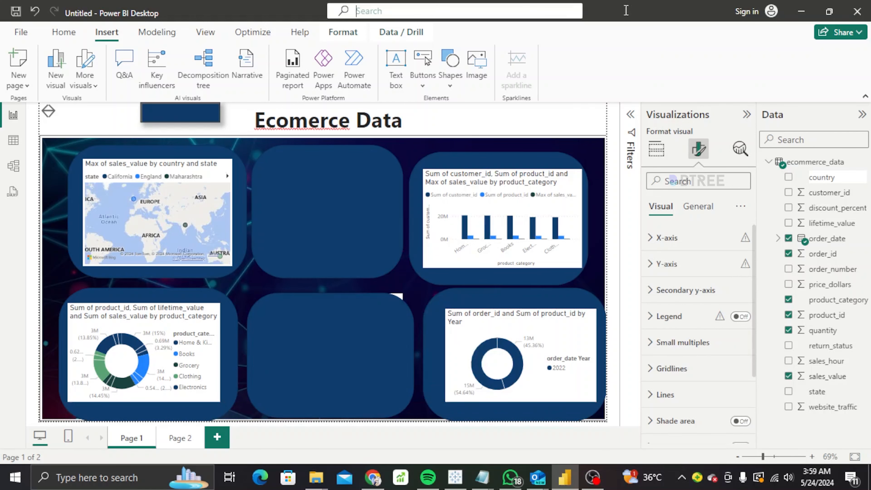
{"action": "left_click", "coordinate": [635, 73]}
{"action": "left_click", "coordinate": [184, 438]}
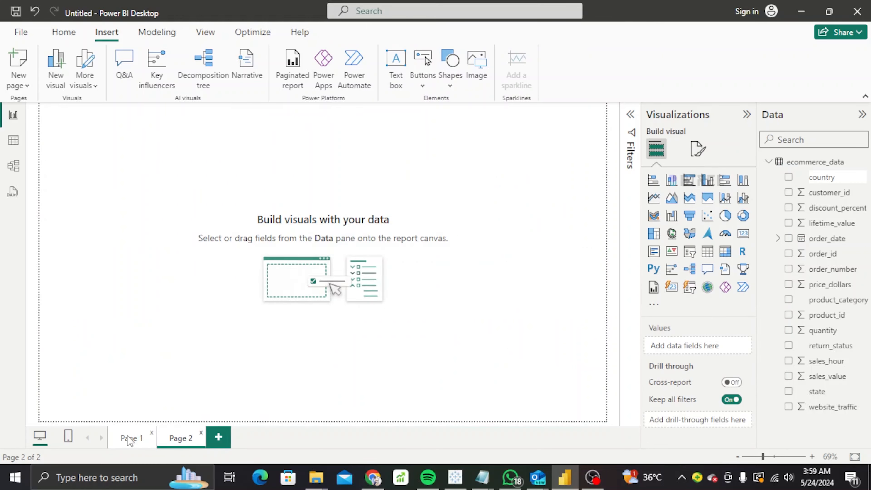
{"action": "left_click", "coordinate": [130, 438]}
Slide the top-middle panel aside, move the Q&A visual about 272 px lower, and return the panel.
{"action": "left_click_drag", "start_coordinate": [360, 214], "coordinate": [365, 305]}
{"action": "left_click", "coordinate": [332, 225]}
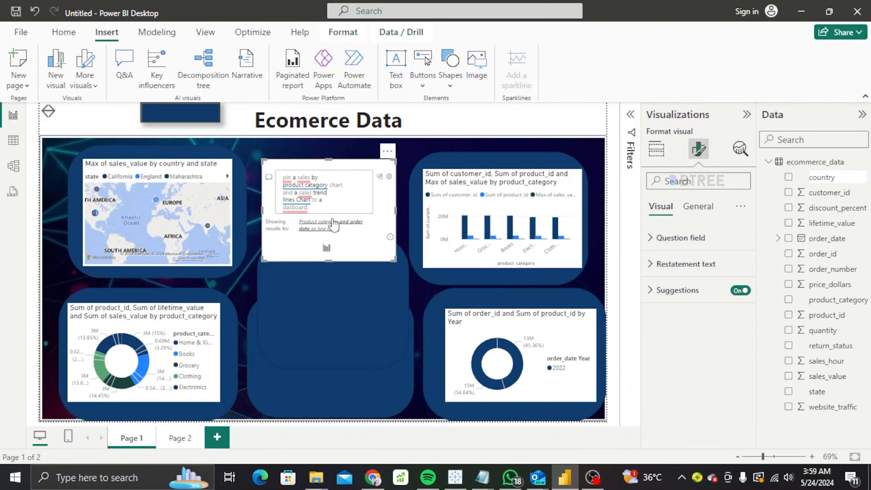
{"action": "left_click_drag", "start_coordinate": [347, 207], "coordinate": [350, 300]}
{"action": "left_click_drag", "start_coordinate": [331, 243], "coordinate": [330, 152]}
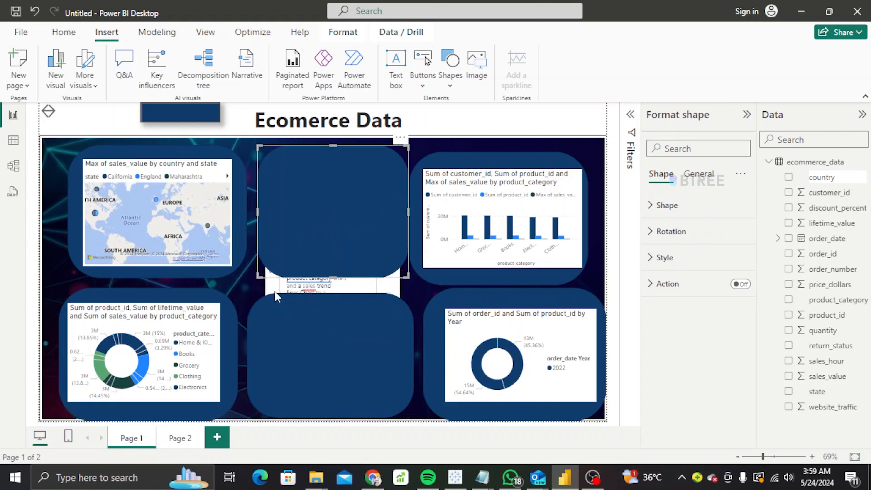
Expose the chart hidden behind the blue panel and remove it.
{"action": "left_click_drag", "start_coordinate": [393, 287], "coordinate": [397, 197]}
{"action": "left_click_drag", "start_coordinate": [359, 345], "coordinate": [297, 348]}
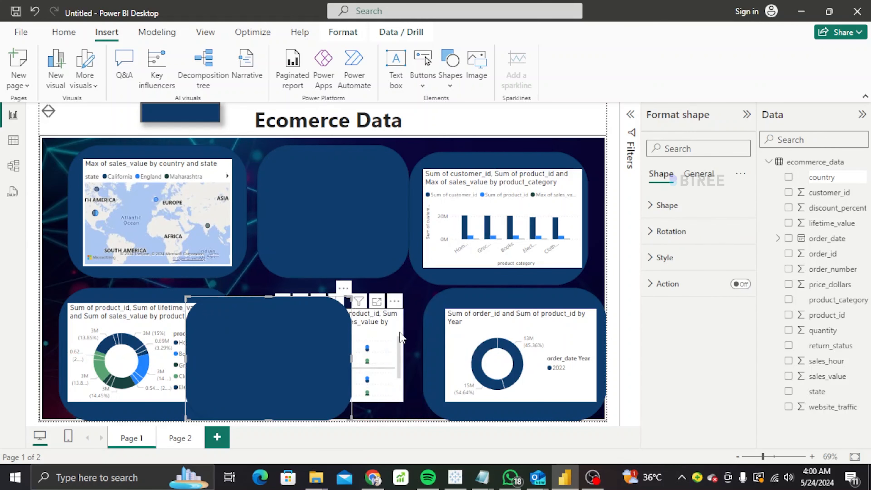
{"action": "left_click", "coordinate": [394, 301]}
{"action": "left_click", "coordinate": [432, 347]}
Set the blue panel back in the top-middle slot, put the Q&A visual bottom-middle, and add a new visual.
{"action": "left_click_drag", "start_coordinate": [380, 356], "coordinate": [368, 278]}
{"action": "left_click_drag", "start_coordinate": [358, 168], "coordinate": [522, 117]}
{"action": "left_click_drag", "start_coordinate": [371, 246], "coordinate": [374, 179]}
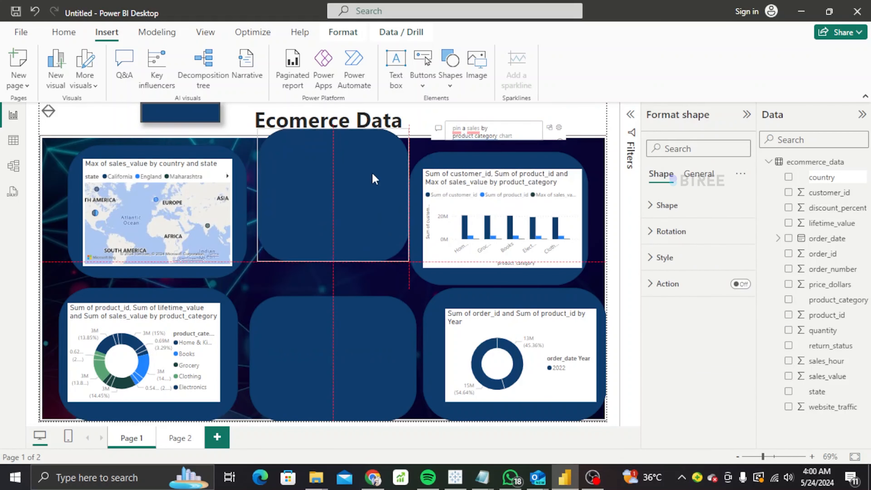
{"action": "left_click_drag", "start_coordinate": [483, 128], "coordinate": [331, 410]}
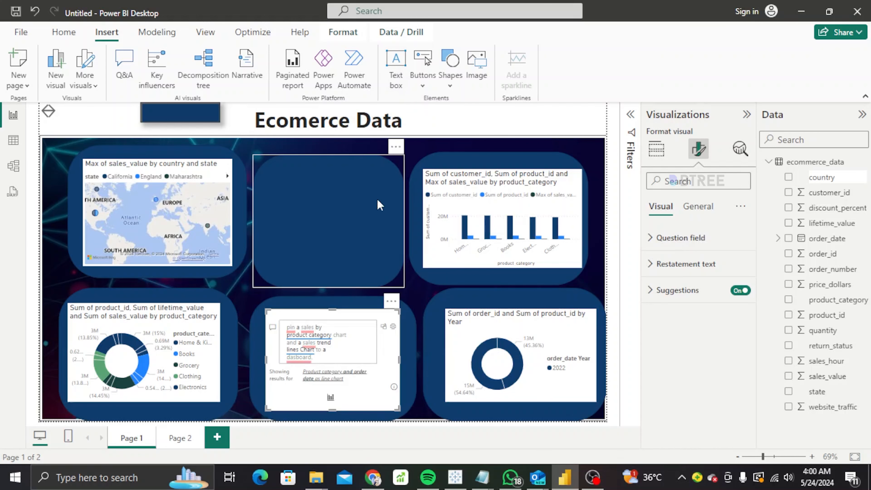
{"action": "left_click", "coordinate": [392, 301]}
{"action": "left_click", "coordinate": [386, 230]}
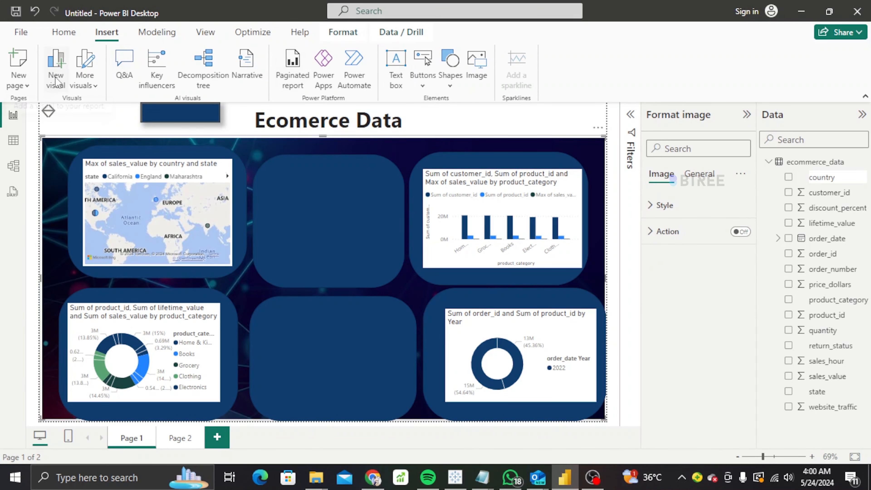
{"action": "left_click", "coordinate": [56, 82]}
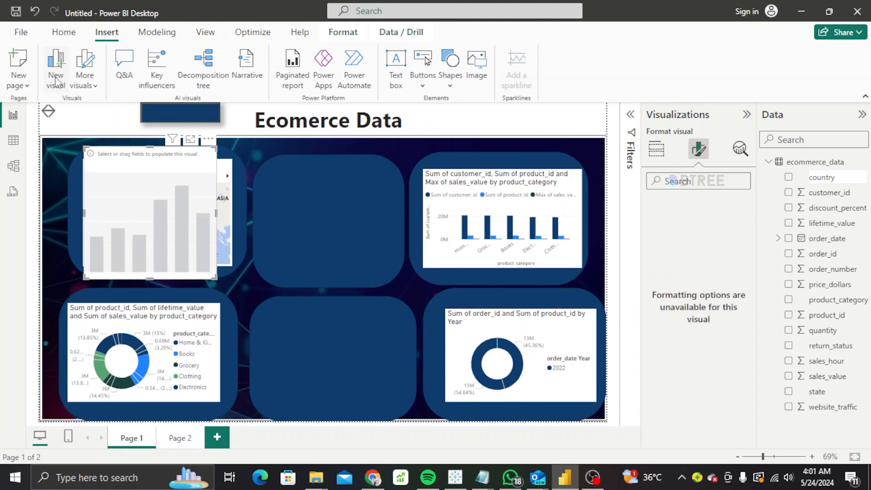
Fit the new empty visual inside the top-middle panel, aligned with the neighbouring chart.
{"action": "left_click_drag", "start_coordinate": [136, 150], "coordinate": [319, 172]}
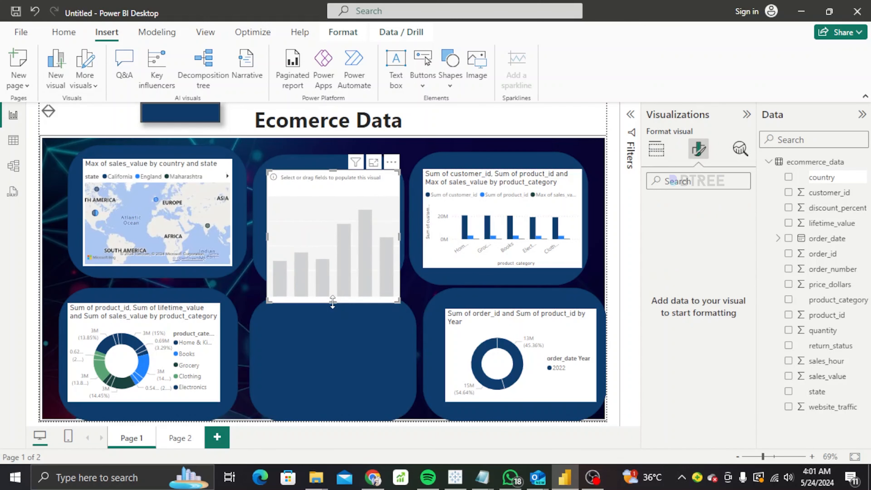
{"action": "left_click_drag", "start_coordinate": [334, 301], "coordinate": [329, 261]}
{"action": "mouse_move", "coordinate": [360, 212]}
{"action": "left_mouse_down"}
{"action": "mouse_move", "coordinate": [346, 229]}
{"action": "mouse_move", "coordinate": [354, 220]}
{"action": "left_mouse_up"}
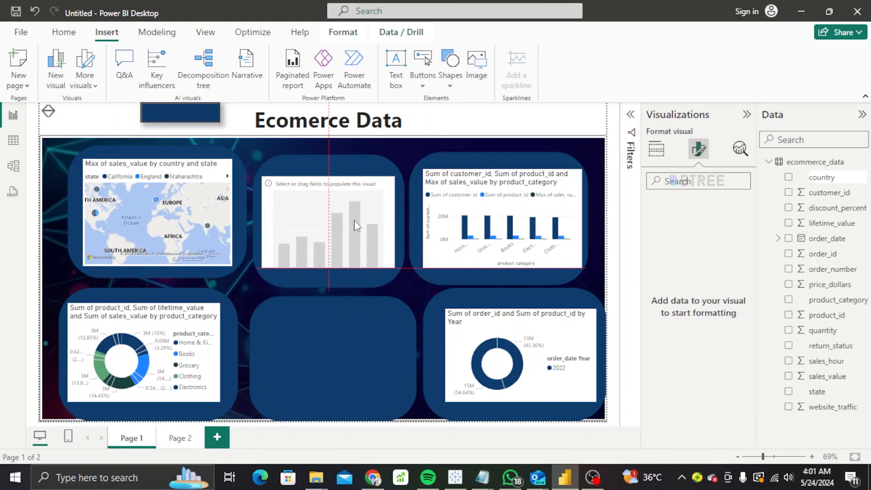
{"action": "left_click_drag", "start_coordinate": [328, 172], "coordinate": [328, 169]}
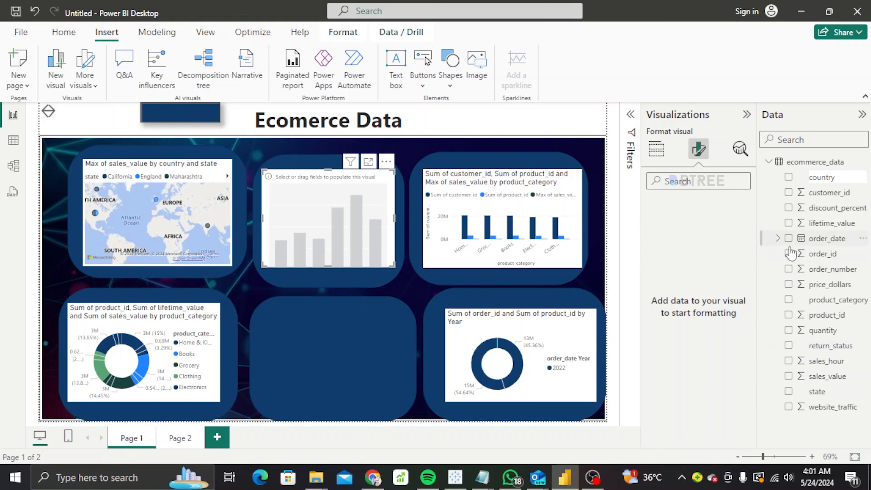
Build the chart as Sum of order_id by order_date, split by return_status.
{"action": "left_click", "coordinate": [788, 255]}
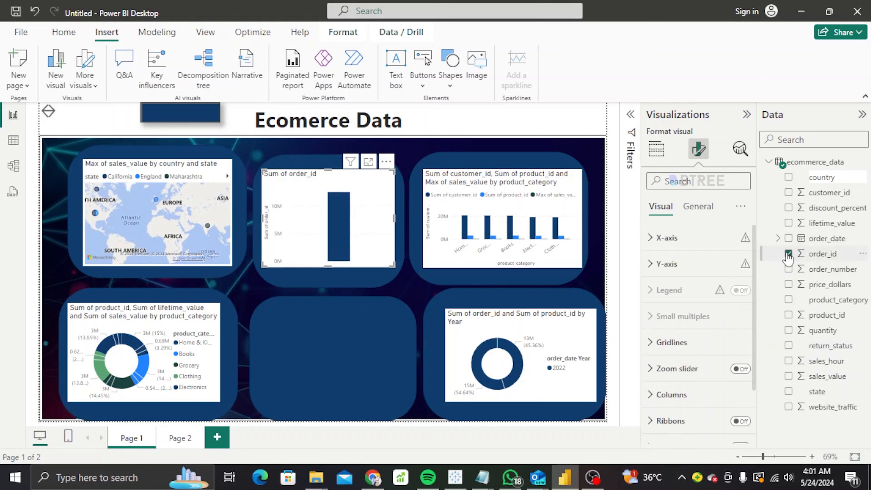
{"action": "left_click", "coordinate": [790, 239]}
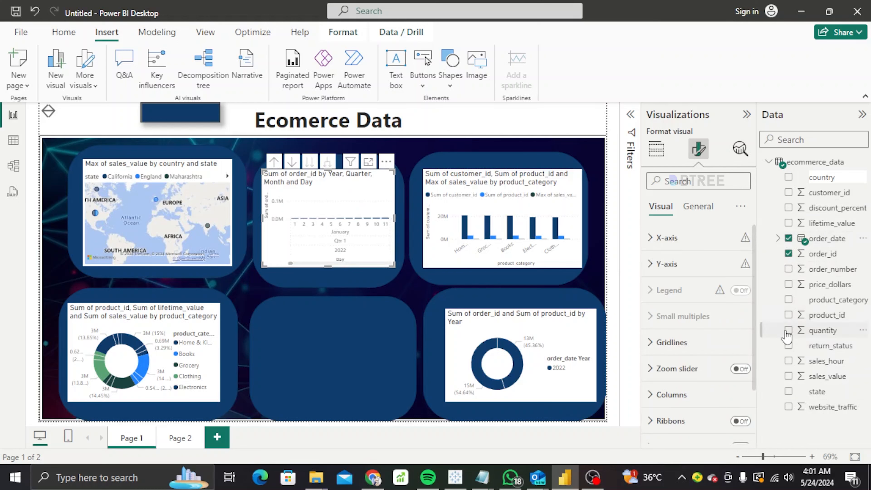
{"action": "left_click", "coordinate": [789, 346]}
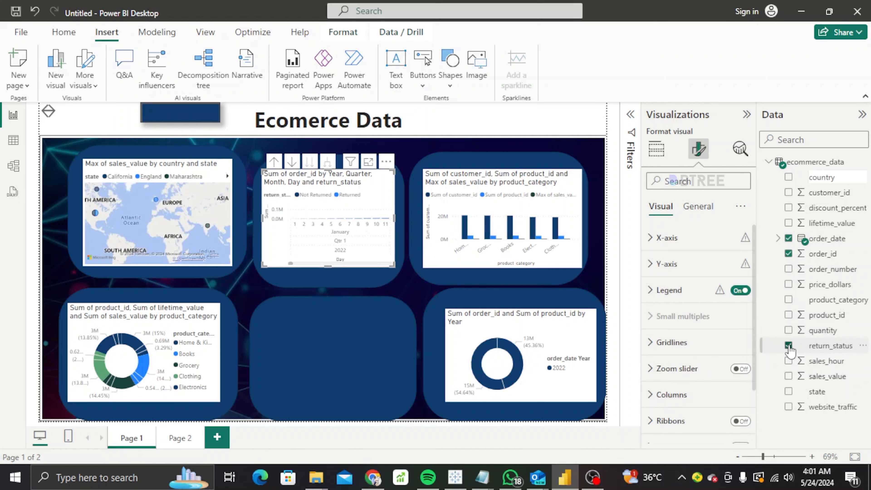
{"action": "left_click", "coordinate": [657, 148]}
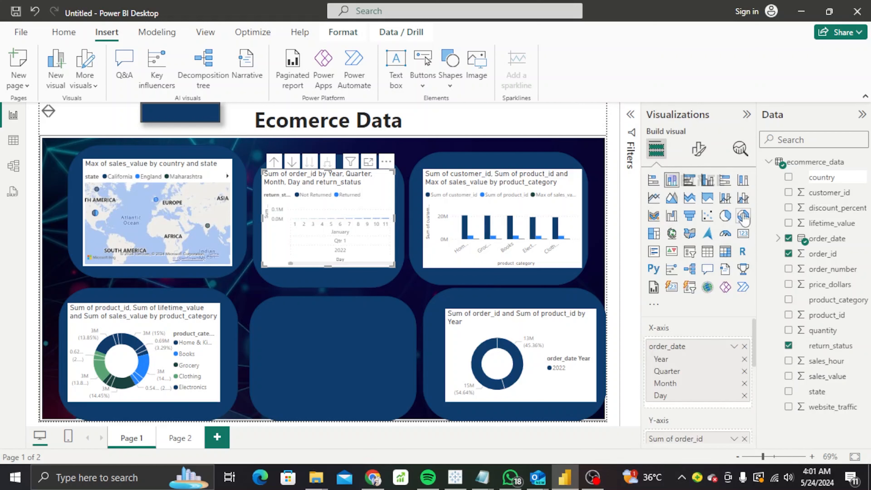
Try line-and-column, area, bar and scatter types, settling on the 100% stacked bar chart.
{"action": "left_click", "coordinate": [725, 205]}
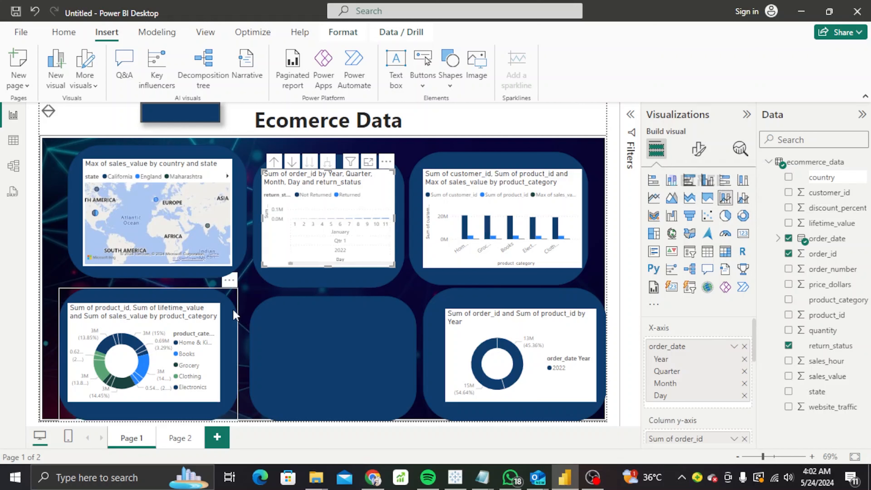
{"action": "left_click", "coordinate": [672, 198]}
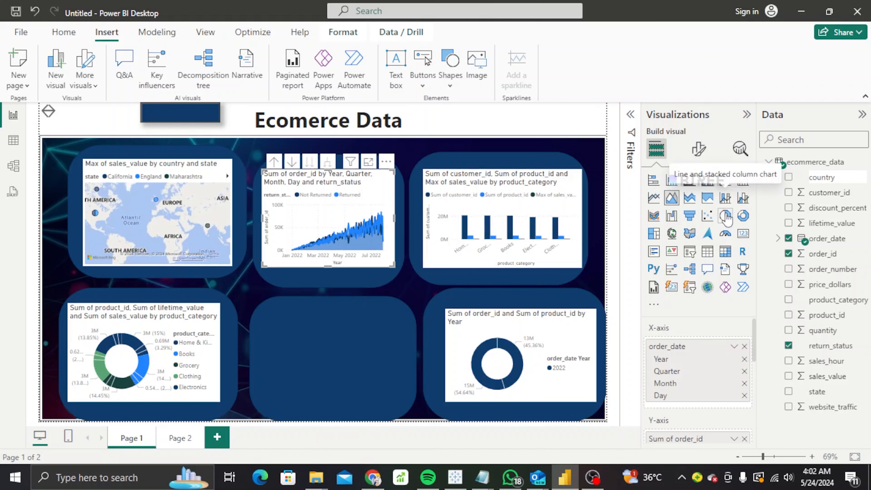
{"action": "left_click", "coordinate": [727, 183]}
{"action": "left_click", "coordinate": [710, 183]}
{"action": "left_click", "coordinate": [673, 183]}
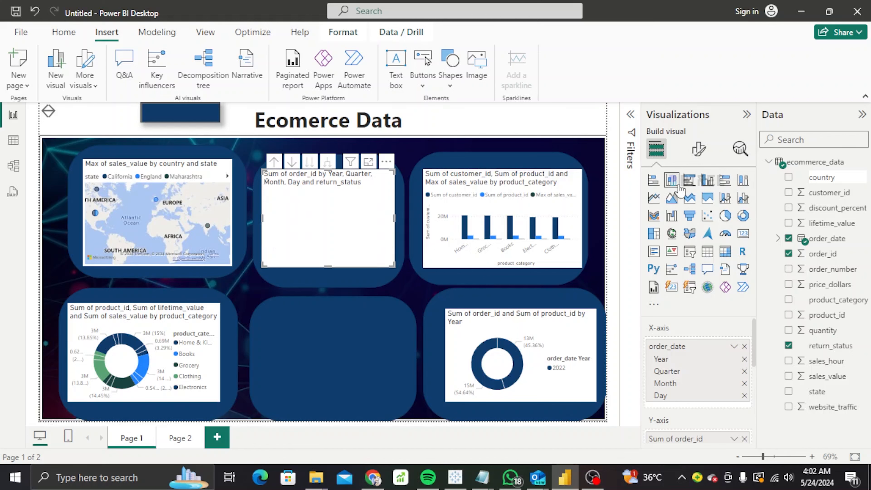
{"action": "left_click", "coordinate": [656, 183]}
{"action": "left_click", "coordinate": [707, 215]}
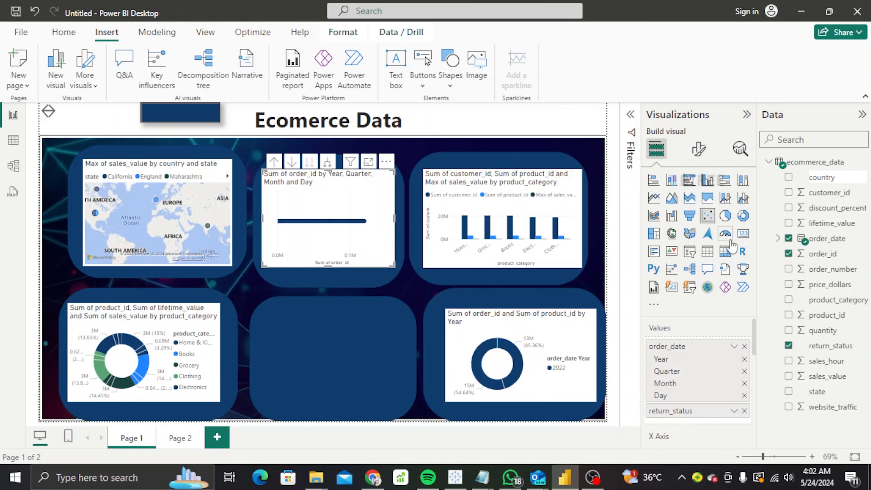
{"action": "left_click", "coordinate": [742, 201]}
{"action": "left_click", "coordinate": [726, 181]}
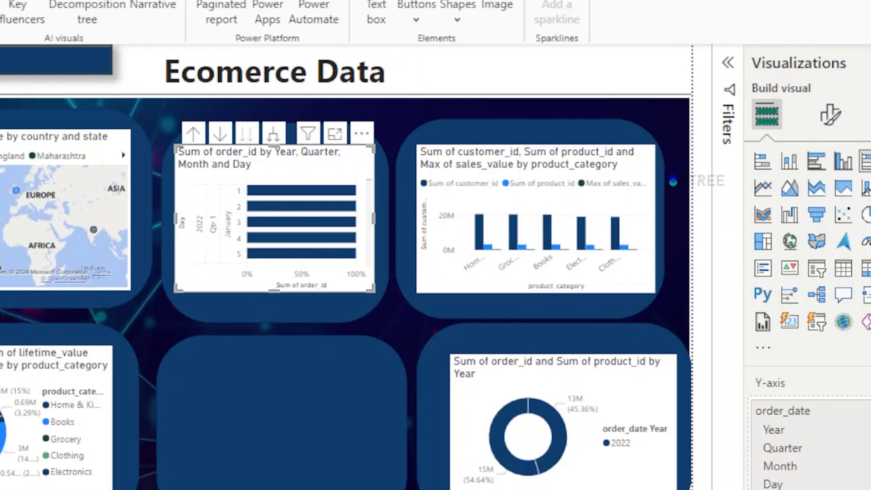
Insert a new visual, fit it into the empty bottom middle panel, and make it a Q&A visual.
{"action": "left_click", "coordinate": [1, 9]}
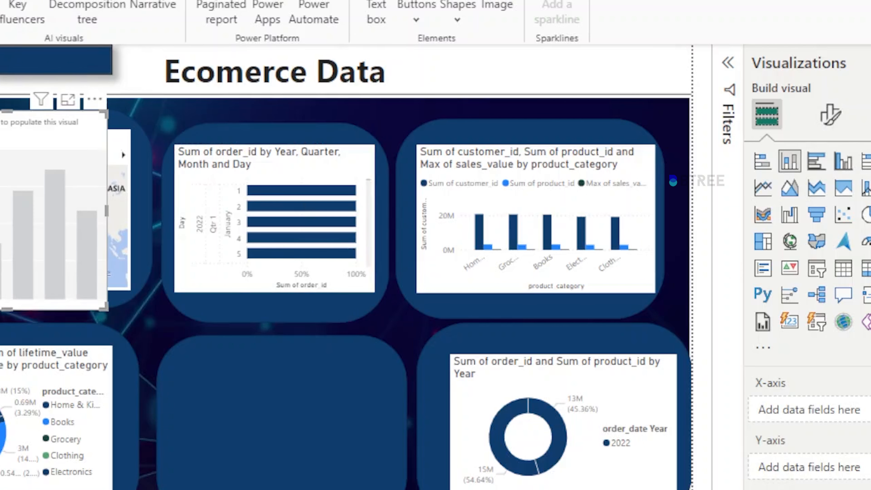
{"action": "left_click_drag", "start_coordinate": [72, 220], "coordinate": [296, 360]}
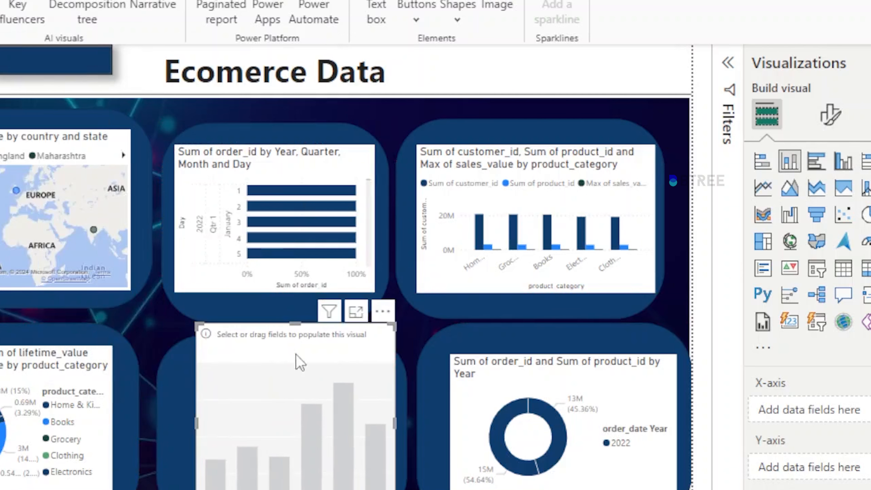
{"action": "left_click_drag", "start_coordinate": [297, 326], "coordinate": [257, 405]}
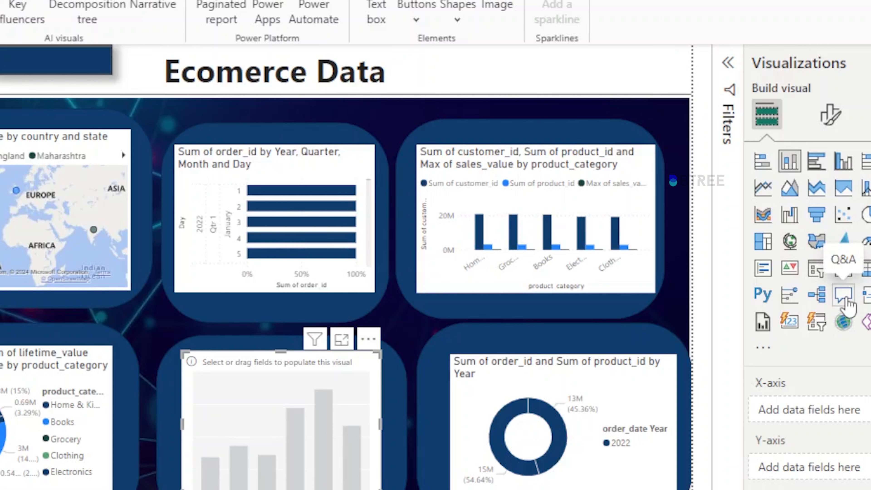
{"action": "left_click", "coordinate": [843, 295]}
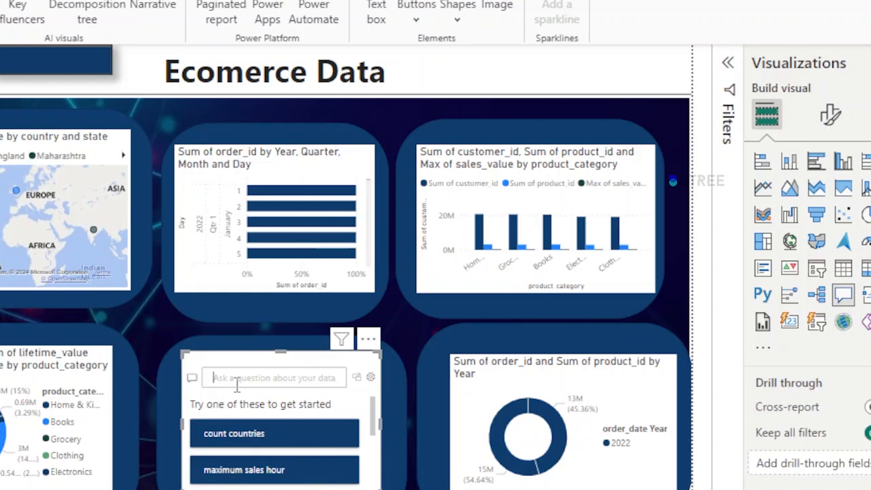
Ask the Q&A visual 'pin a sales value by product category' to show a category bar chart.
{"action": "left_click", "coordinate": [238, 385]}
{"action": "type", "text": "pi"}
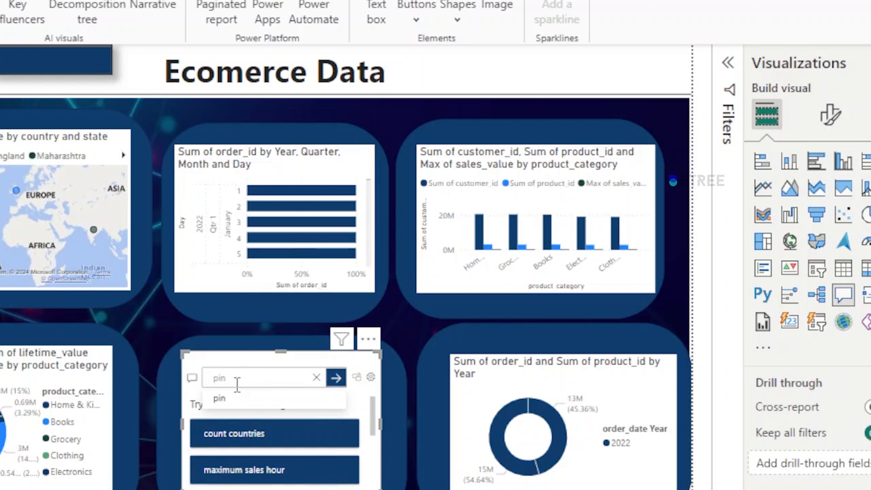
{"action": "type", "text": "n "}
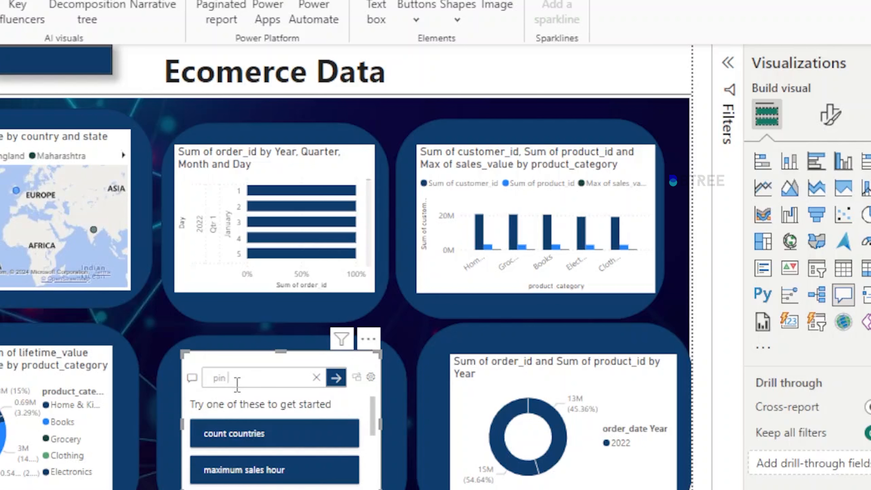
{"action": "type", "text": "a s"}
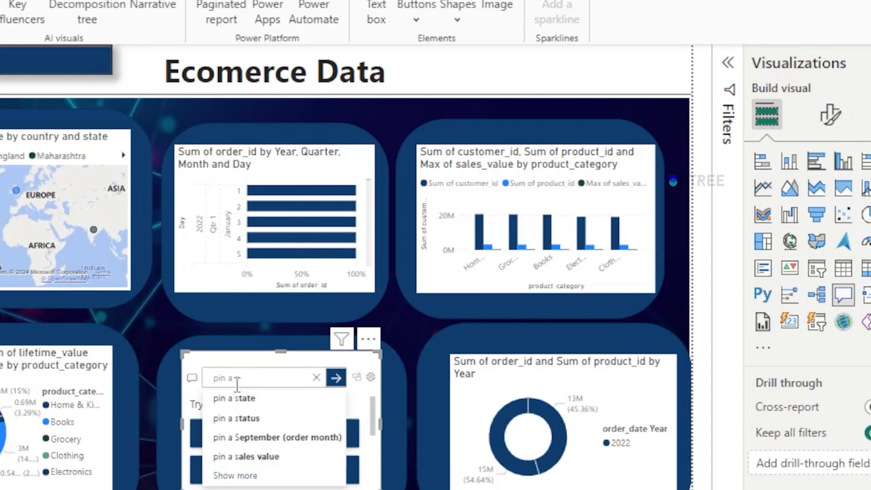
{"action": "left_click", "coordinate": [237, 456]}
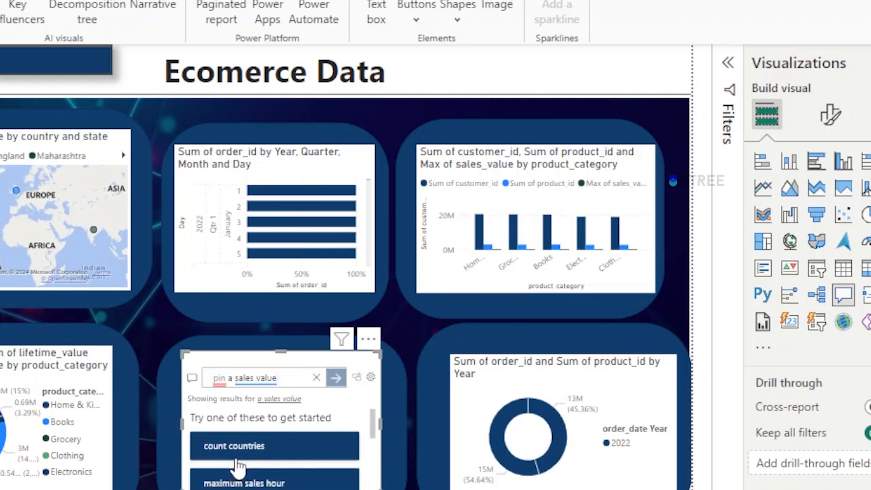
{"action": "left_click", "coordinate": [296, 378]}
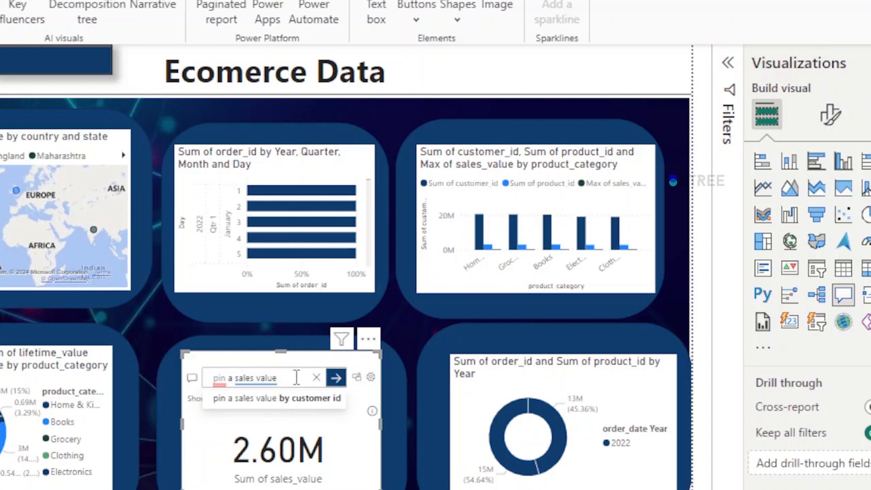
{"action": "type", "text": "bypro"}
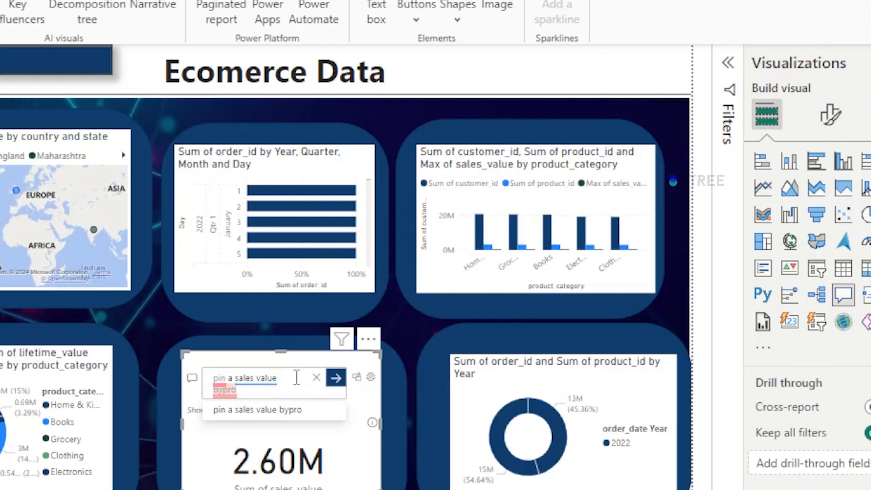
{"action": "key", "text": "BackSpace"}
{"action": "key", "text": "BackSpace"}
{"action": "key", "text": "BackSpace"}
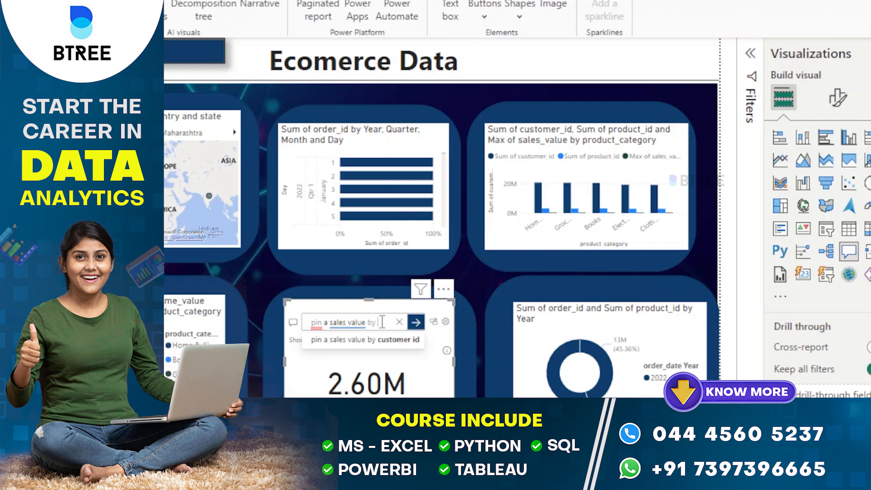
{"action": "type", "text": "pro"}
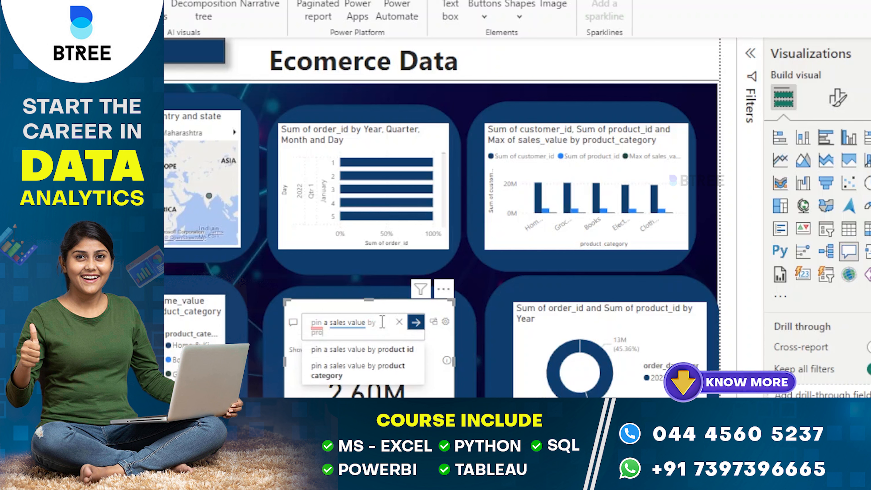
{"action": "left_click", "coordinate": [395, 372]}
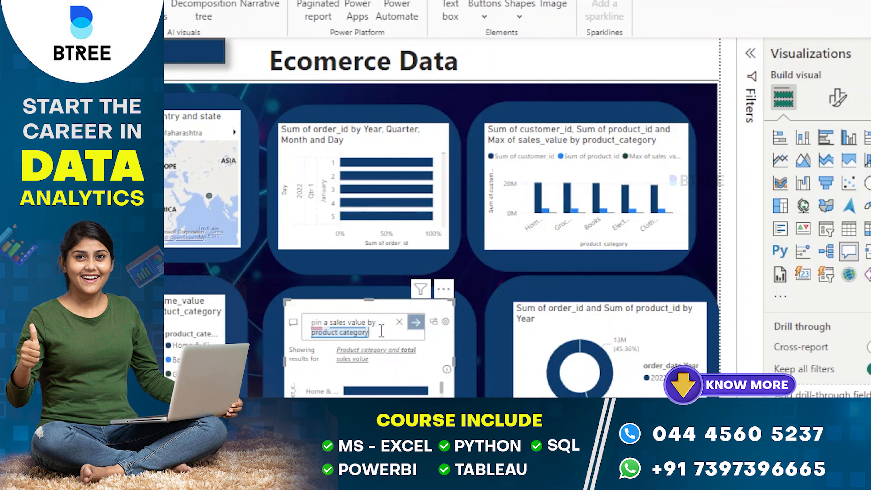
{"action": "type", "text": "hart"}
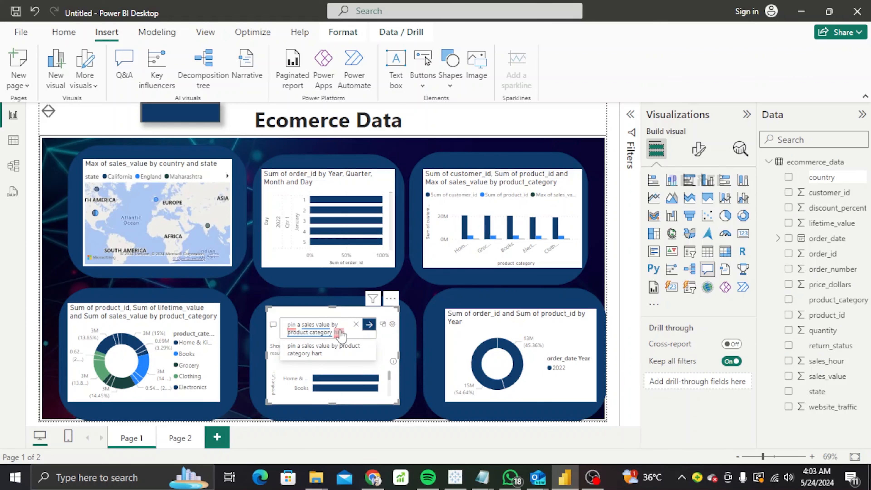
{"action": "key", "text": "Return"}
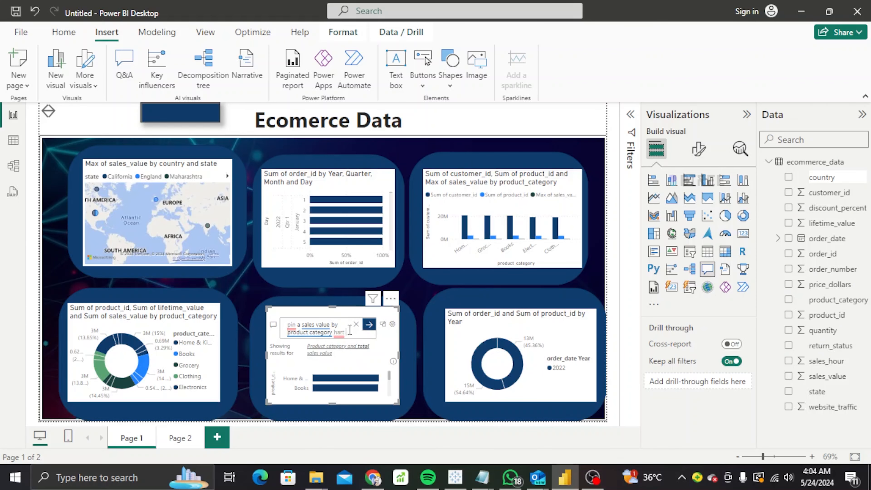
{"action": "key", "text": "BackSpace"}
{"action": "key", "text": "BackSpace"}
{"action": "key", "text": "BackSpace"}
{"action": "key", "text": "BackSpace"}
{"action": "key", "text": "BackSpace"}
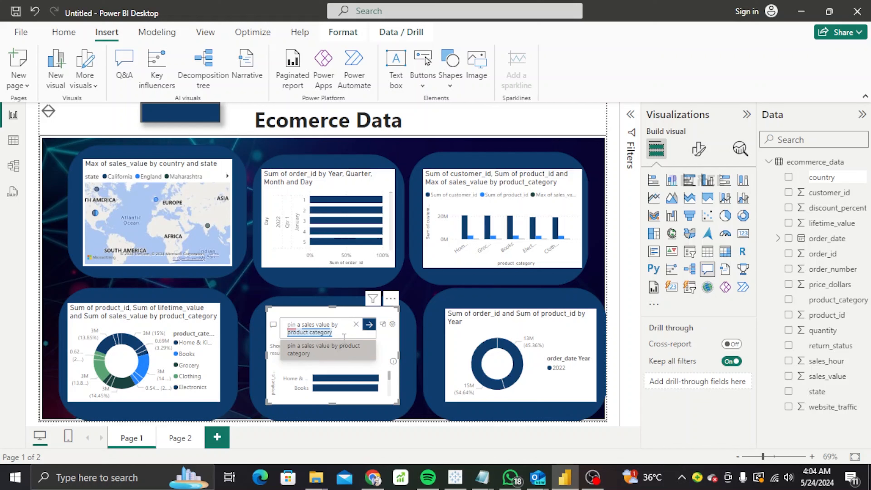
{"action": "left_click", "coordinate": [176, 118]}
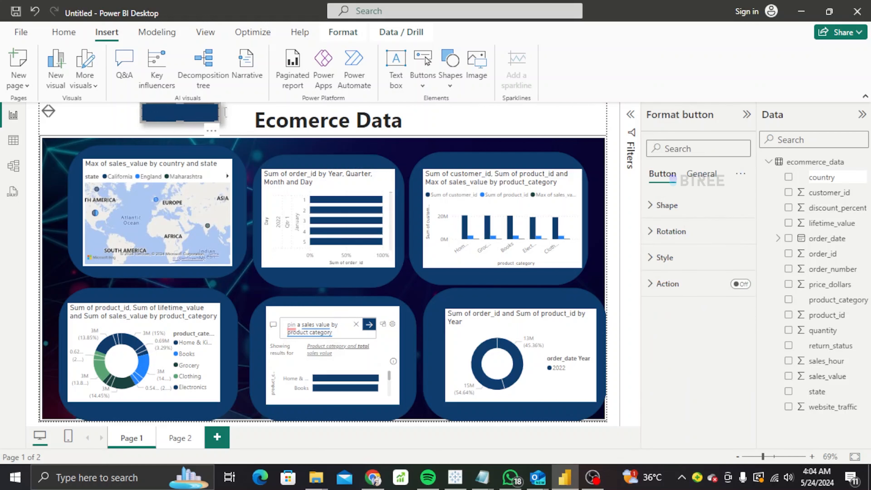
{"action": "left_click_drag", "start_coordinate": [225, 113], "coordinate": [248, 112]}
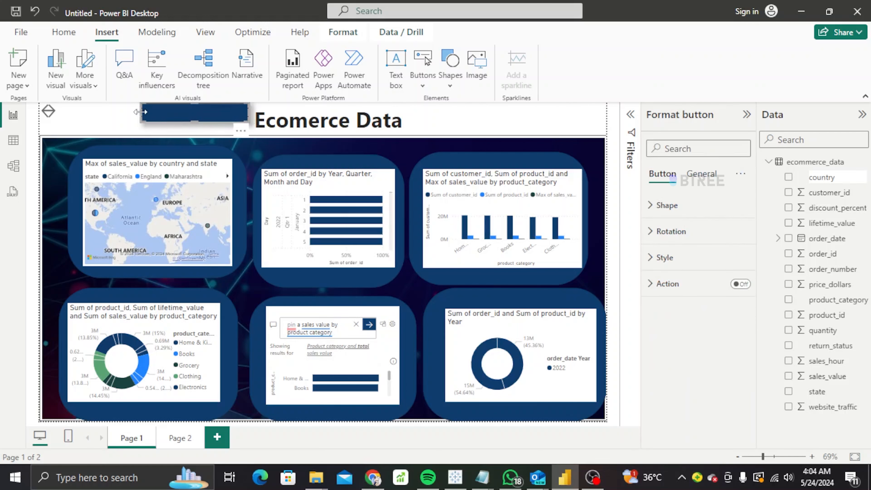
{"action": "left_click_drag", "start_coordinate": [142, 112], "coordinate": [94, 114]}
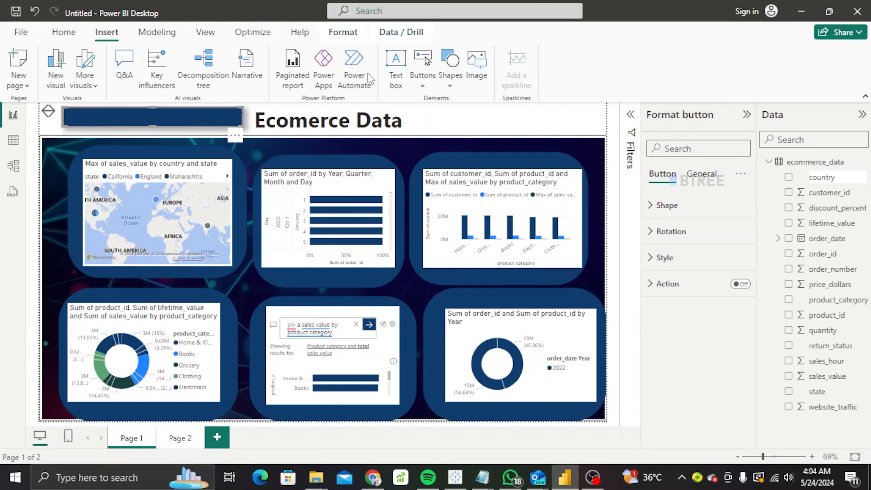
{"action": "left_click", "coordinate": [396, 68]}
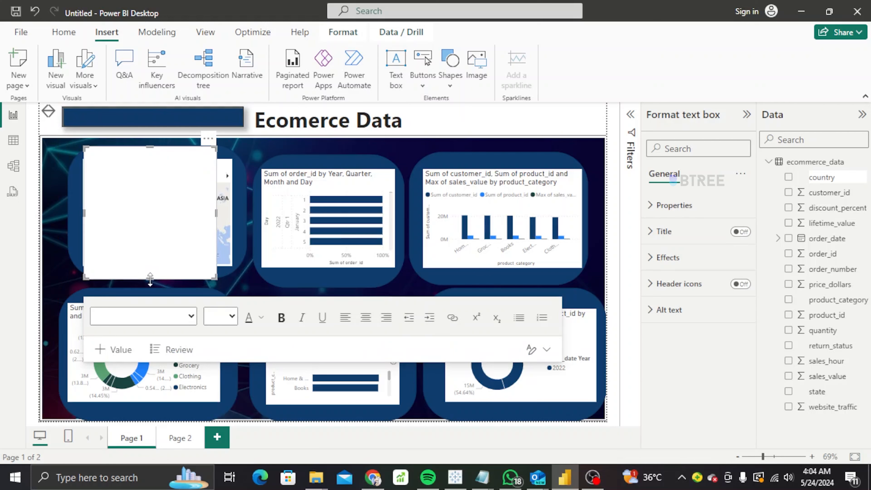
{"action": "left_click_drag", "start_coordinate": [153, 274], "coordinate": [147, 169]}
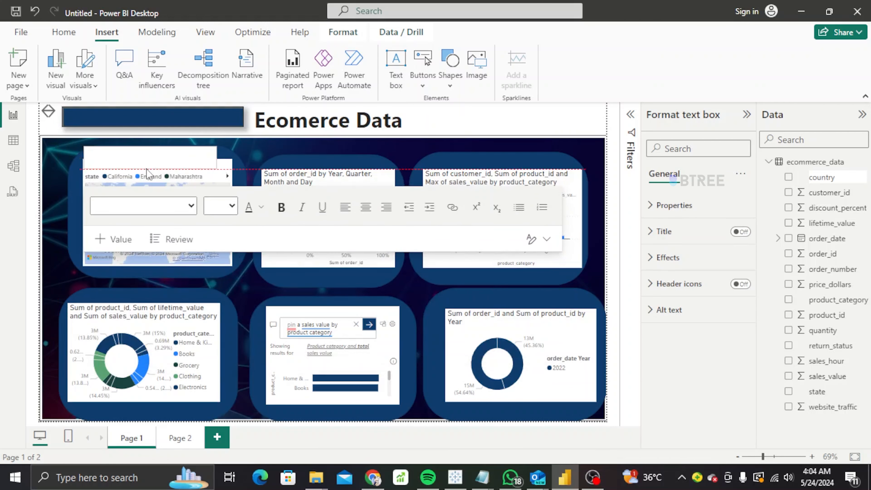
{"action": "left_click_drag", "start_coordinate": [217, 157], "coordinate": [186, 158]}
{"action": "left_click", "coordinate": [177, 139]}
{"action": "left_click", "coordinate": [206, 157]}
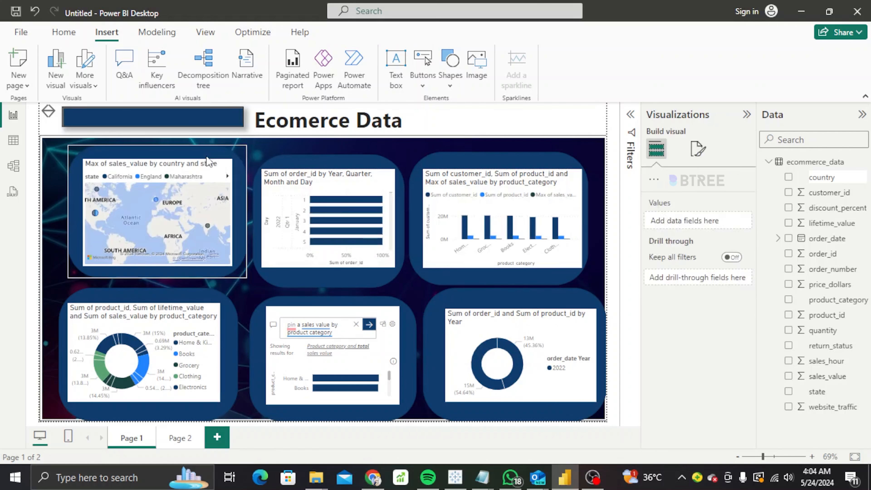
{"action": "left_click", "coordinate": [208, 118]}
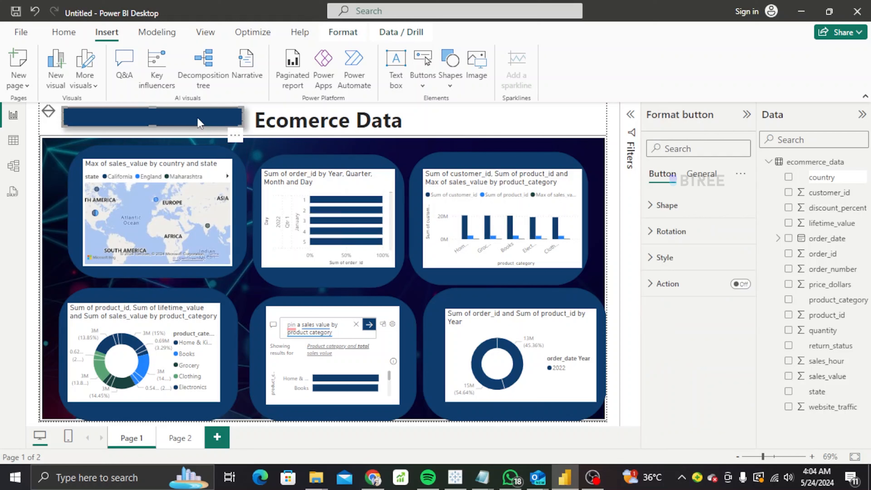
{"action": "right_click", "coordinate": [197, 118]}
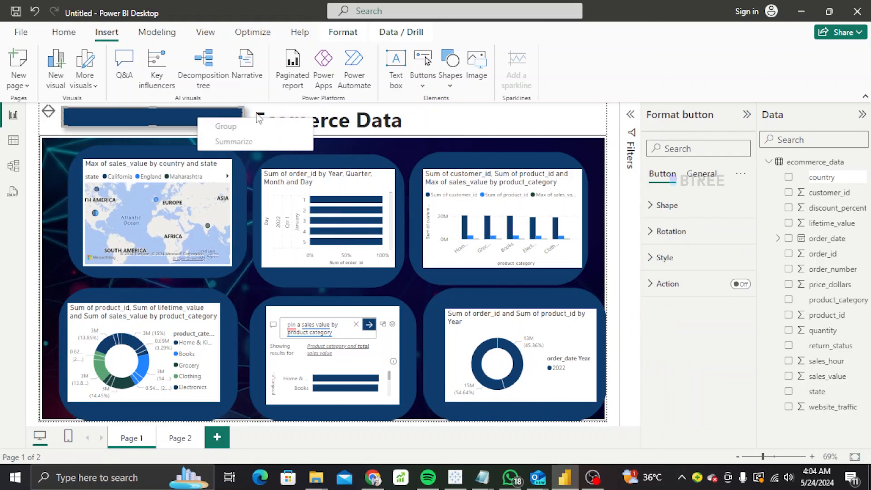
Remove the dark blue title rectangle from the top of the page.
{"action": "left_click", "coordinate": [452, 121]}
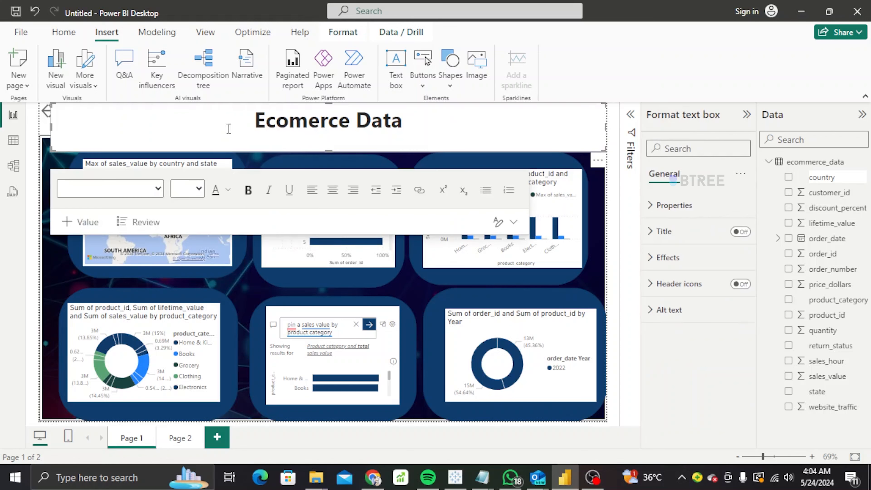
{"action": "double_click", "coordinate": [138, 131]}
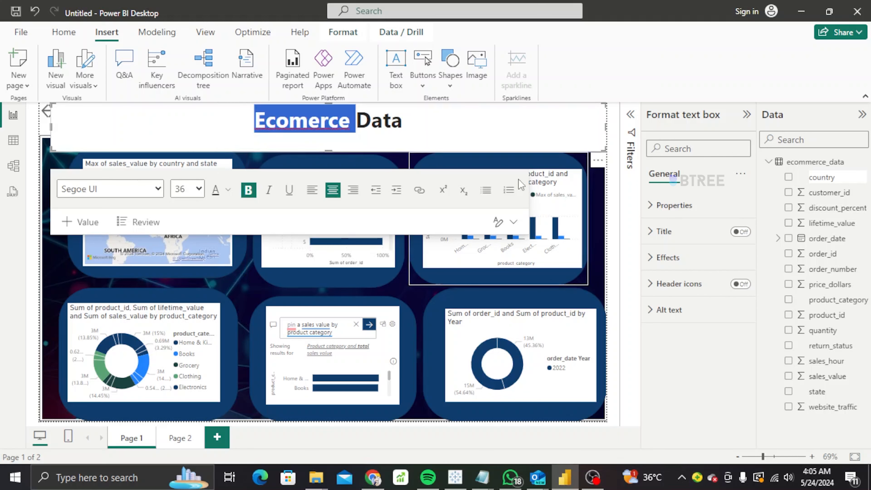
{"action": "left_click", "coordinate": [484, 285]}
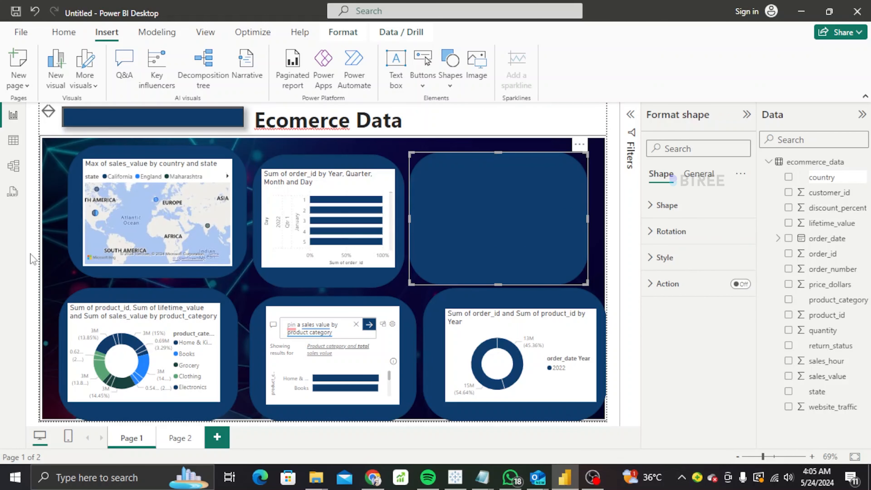
{"action": "left_click", "coordinate": [251, 229]}
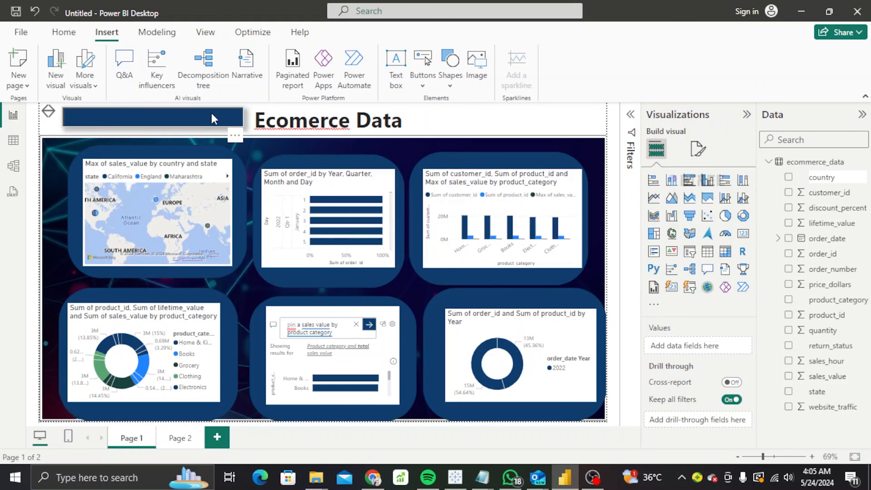
{"action": "left_click", "coordinate": [237, 138]}
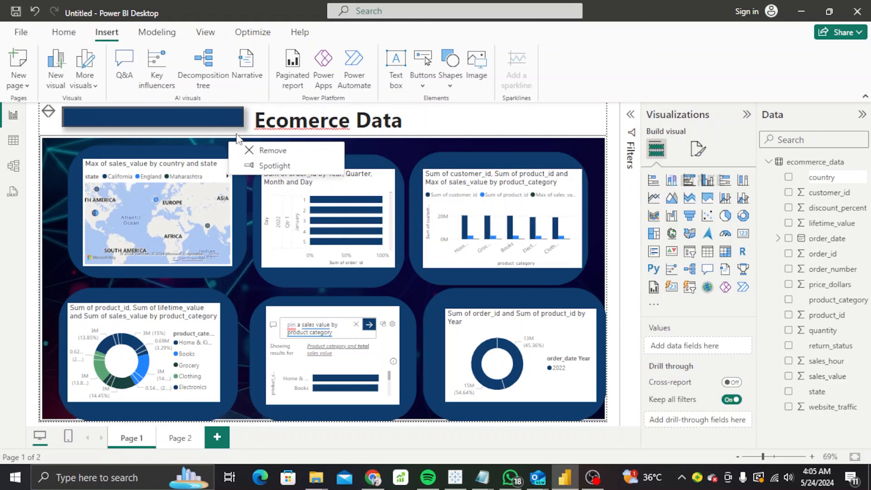
{"action": "left_click", "coordinate": [263, 153]}
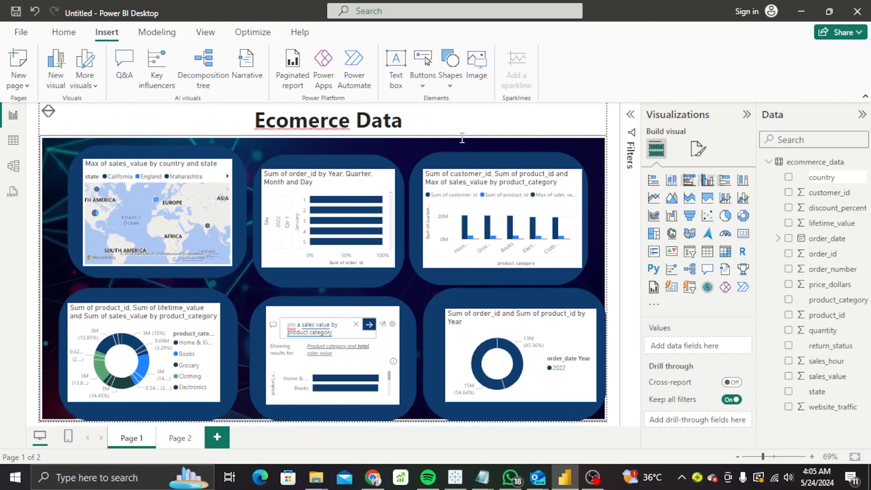
Remove the Ecomerce Data title text box via its More options menu.
{"action": "right_click", "coordinate": [544, 113]}
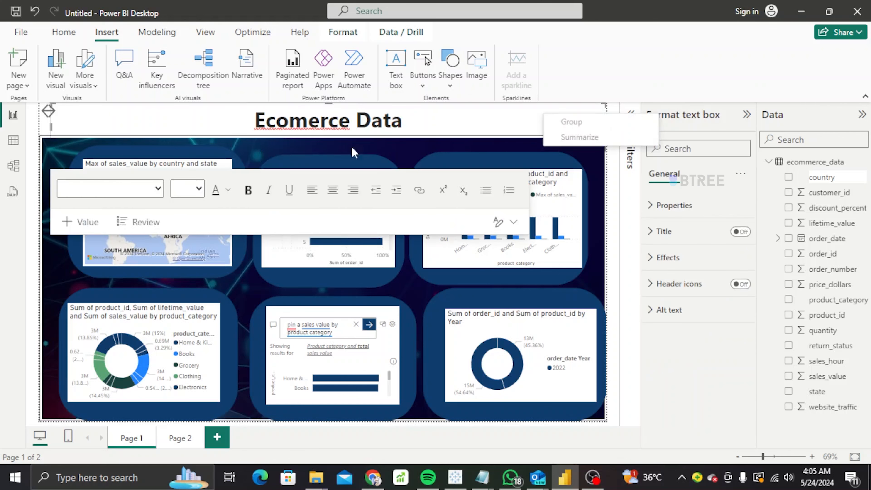
{"action": "left_click", "coordinate": [99, 187]}
{"action": "left_click", "coordinate": [158, 124]}
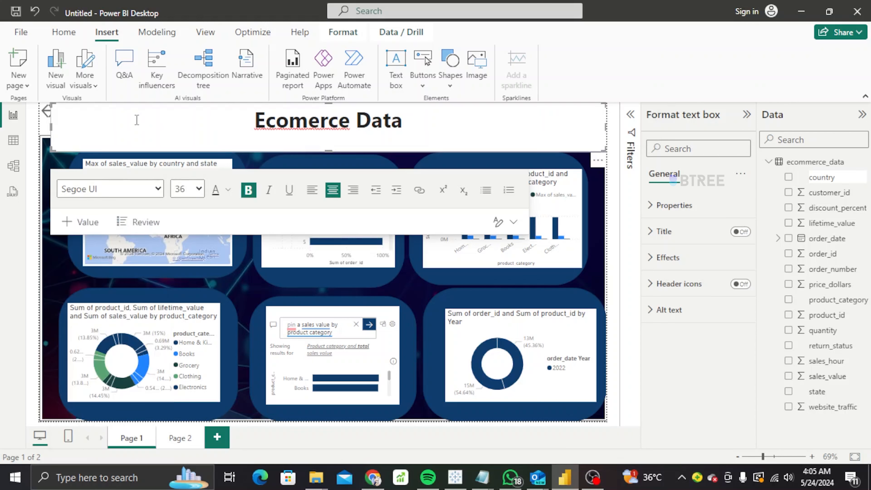
{"action": "type", "text": "dnhfhh"}
{"action": "key", "text": "BackSpace"}
{"action": "key", "text": "BackSpace"}
{"action": "key", "text": "BackSpace"}
{"action": "key", "text": "BackSpace"}
{"action": "key", "text": "BackSpace"}
{"action": "key", "text": "BackSpace"}
{"action": "key", "text": "Escape"}
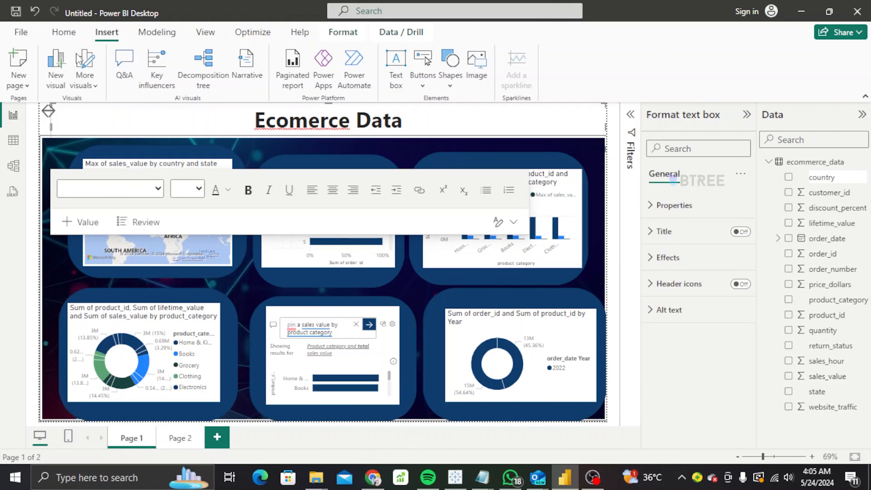
{"action": "left_click", "coordinate": [67, 34]}
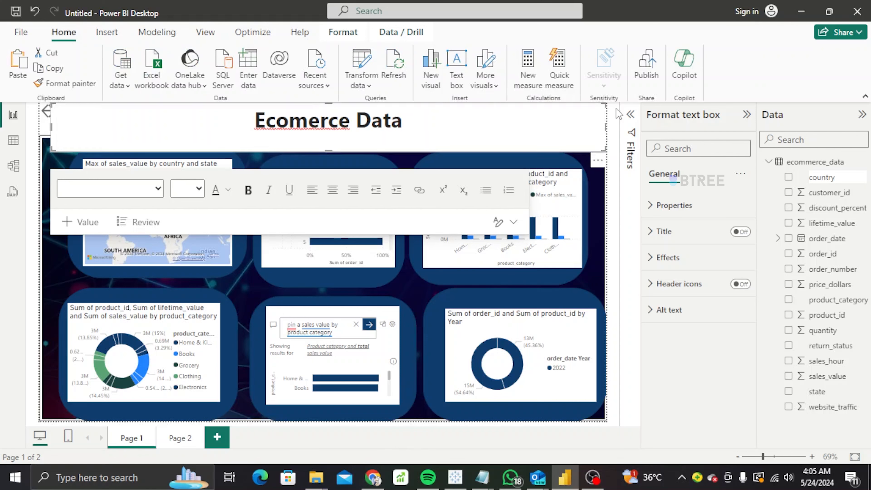
{"action": "left_click", "coordinate": [598, 160]}
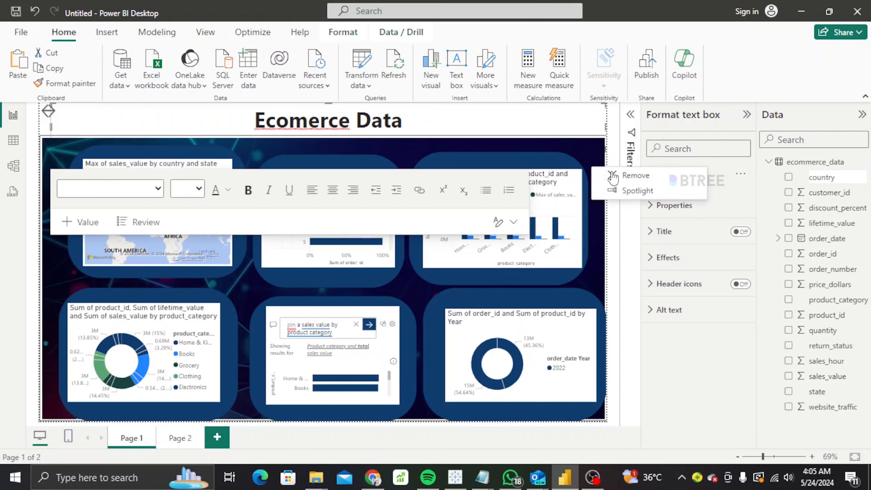
{"action": "left_click", "coordinate": [620, 181]}
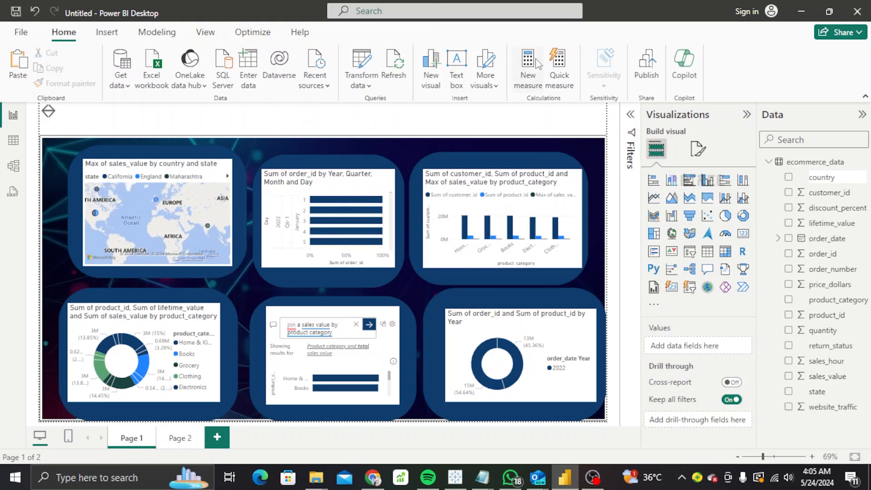
Add a text box reading 'Ecomerce Data Using Total Sales and Analysing next Level to'.
{"action": "left_click", "coordinate": [454, 84]}
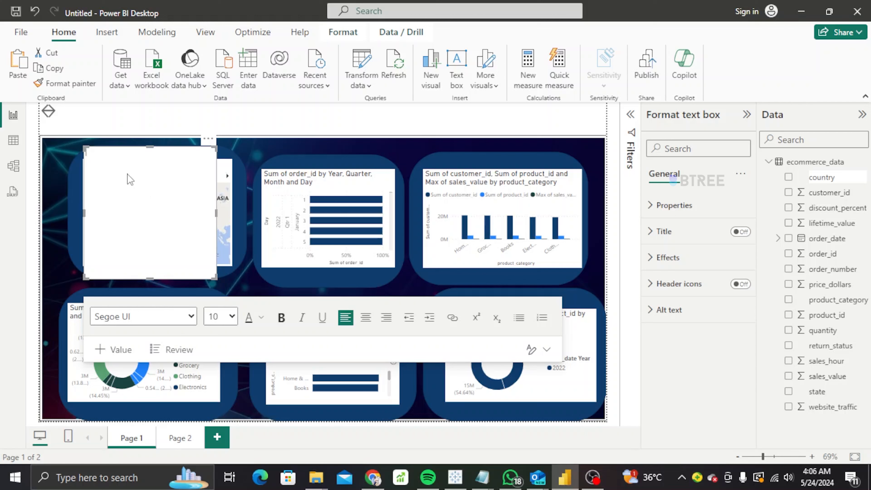
{"action": "type", "text": "Ecomerce  Data Using Total Sales and"}
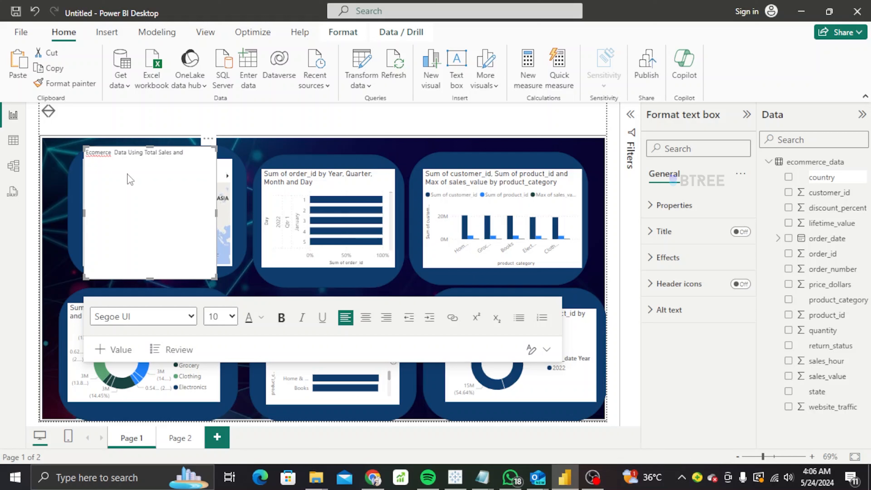
{"action": "type", "text": " Analysing next Level to Our Sales"}
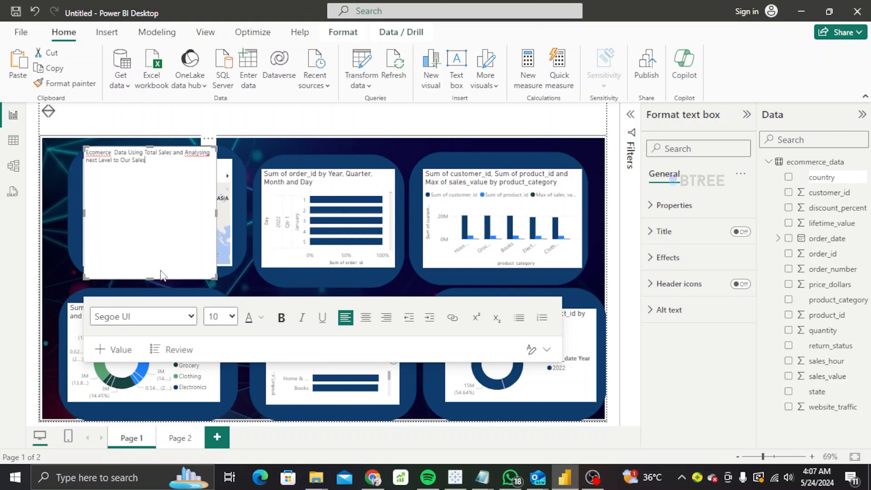
{"action": "left_click_drag", "start_coordinate": [149, 276], "coordinate": [178, 164]}
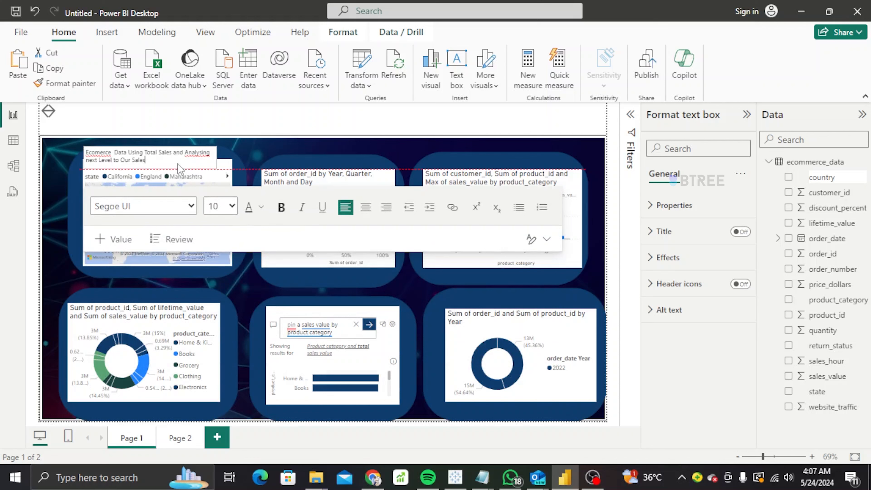
Make the whole title text bold at font size 20.
{"action": "triple_click", "coordinate": [152, 161]}
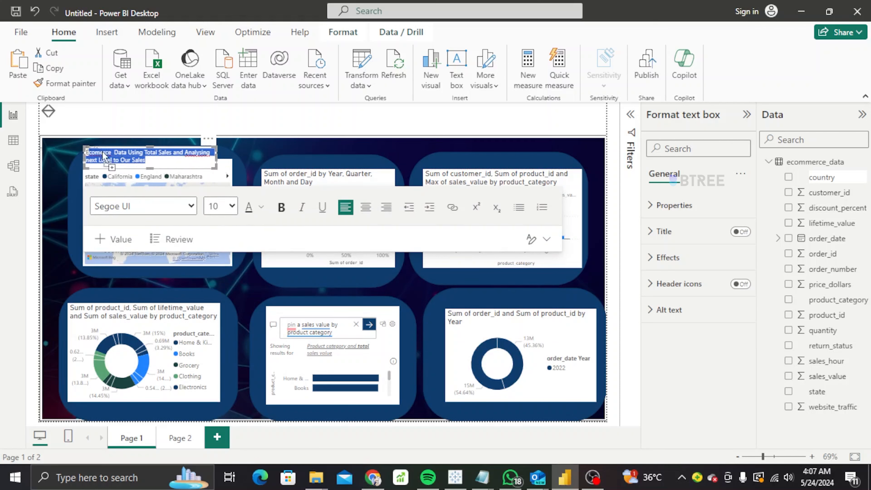
{"action": "left_click", "coordinate": [281, 207]}
{"action": "left_click", "coordinate": [88, 152]}
{"action": "key", "text": "ctrl+a"}
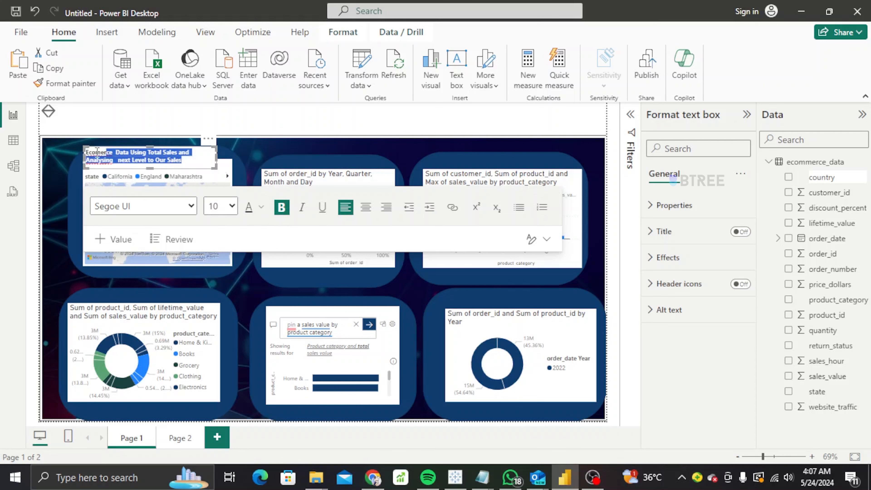
{"action": "left_click", "coordinate": [226, 206]}
{"action": "left_click", "coordinate": [220, 343]}
Set the background image scaling so it fills the canvas.
{"action": "left_click", "coordinate": [310, 145]}
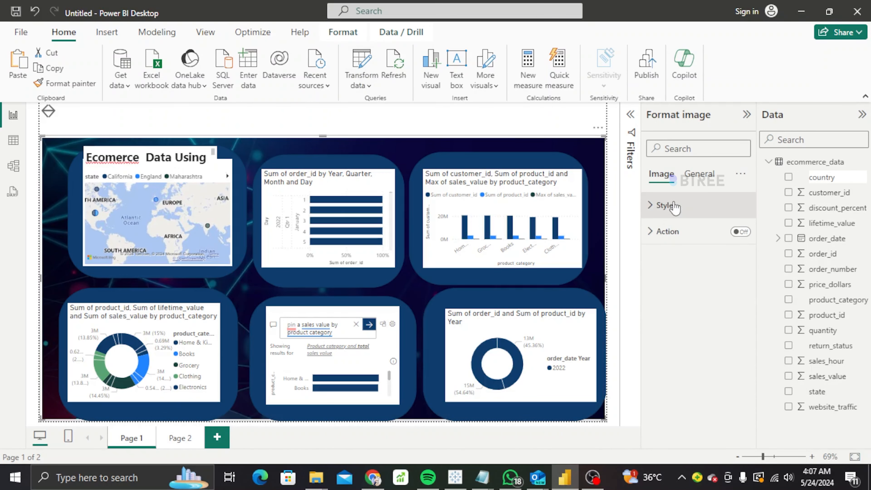
{"action": "left_click", "coordinate": [664, 205]}
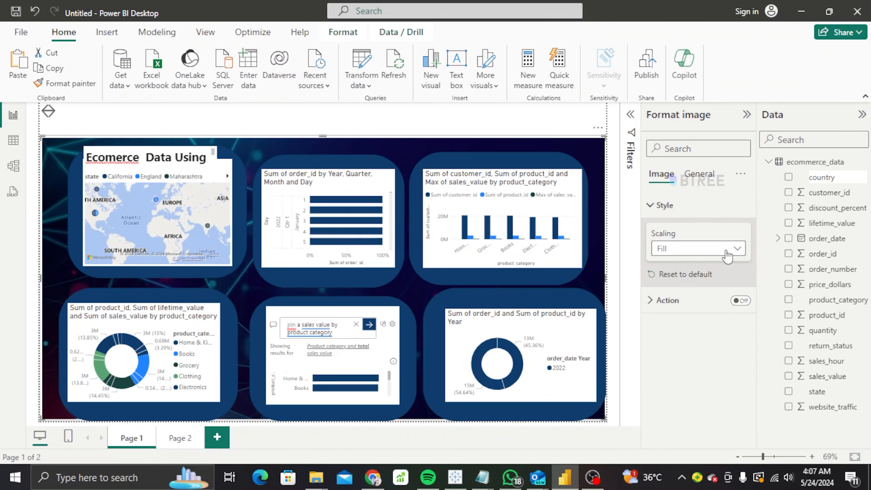
{"action": "left_click", "coordinate": [698, 249]}
{"action": "left_click", "coordinate": [672, 264]}
{"action": "left_click", "coordinate": [690, 248]}
{"action": "left_click", "coordinate": [685, 294]}
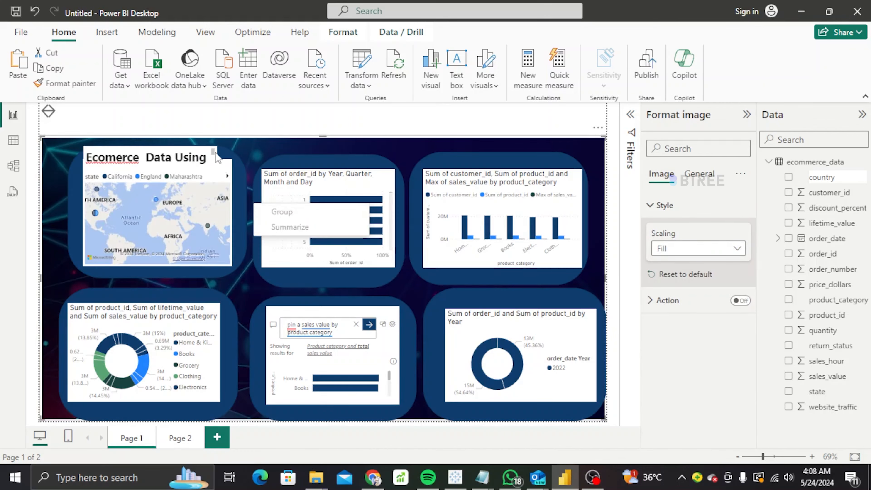
Move the title text box to the top of the page and shorten its height.
{"action": "left_click", "coordinate": [371, 149]}
{"action": "left_click", "coordinate": [450, 143]}
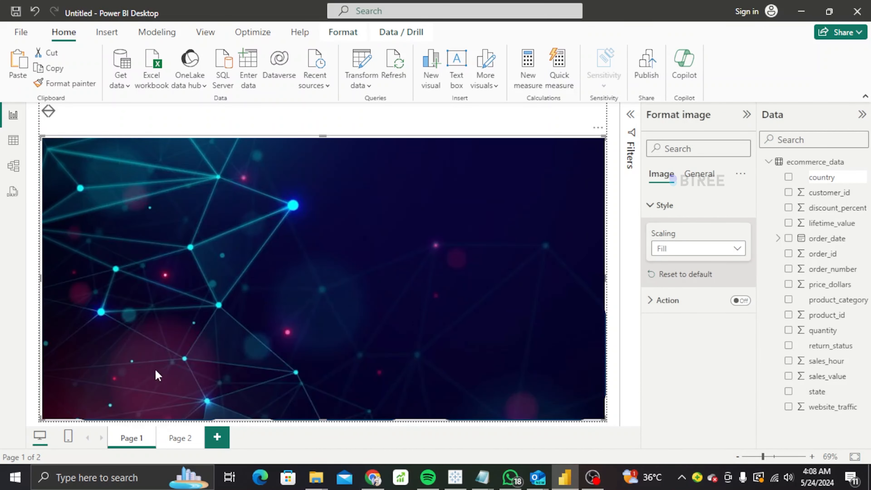
{"action": "left_click", "coordinate": [180, 438]}
{"action": "left_click", "coordinate": [131, 438]}
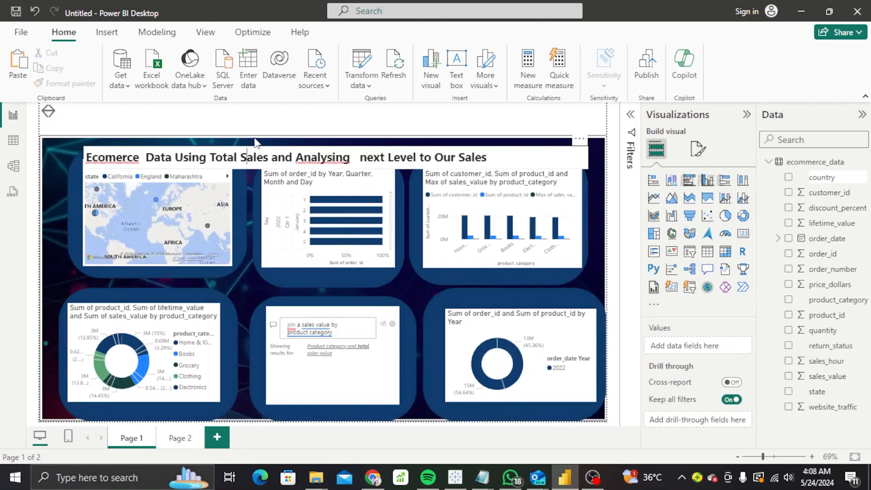
{"action": "left_click", "coordinate": [226, 154]}
{"action": "left_click_drag", "start_coordinate": [328, 137], "coordinate": [328, 112]}
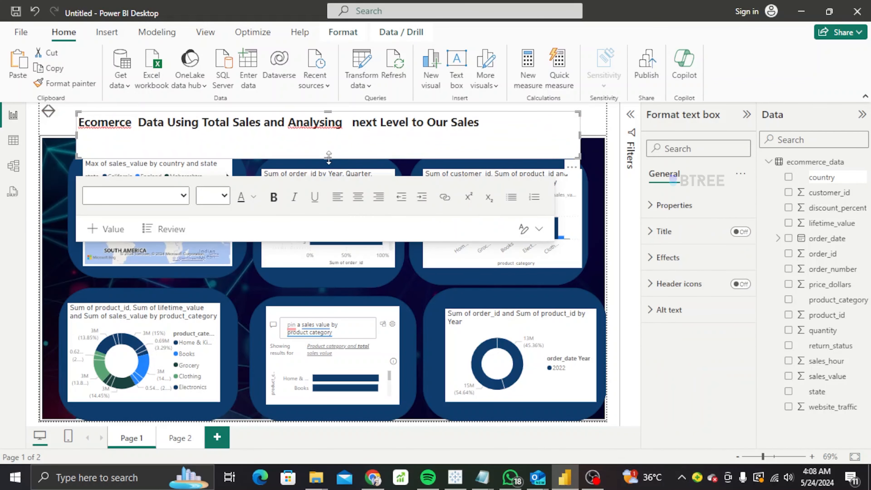
{"action": "left_click_drag", "start_coordinate": [328, 158], "coordinate": [329, 135]}
{"action": "left_click", "coordinate": [586, 227]}
{"action": "left_click", "coordinate": [612, 228]}
{"action": "left_click", "coordinate": [295, 137]}
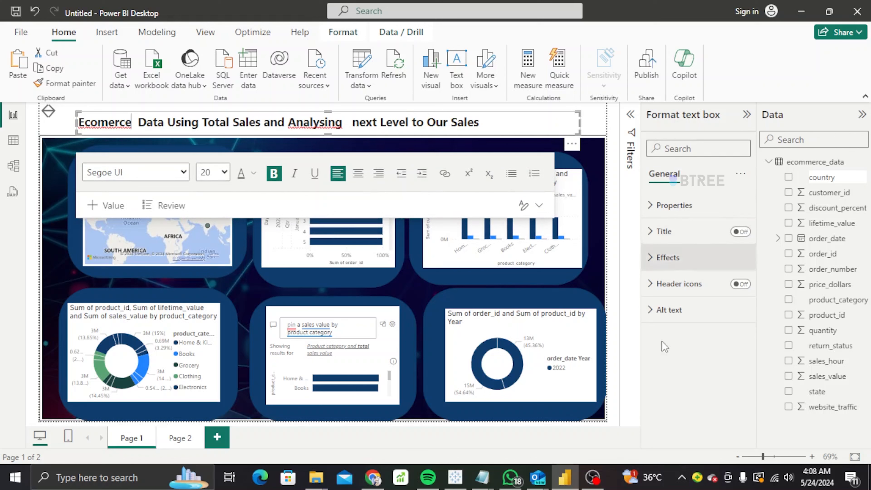
{"action": "left_click", "coordinate": [665, 361]}
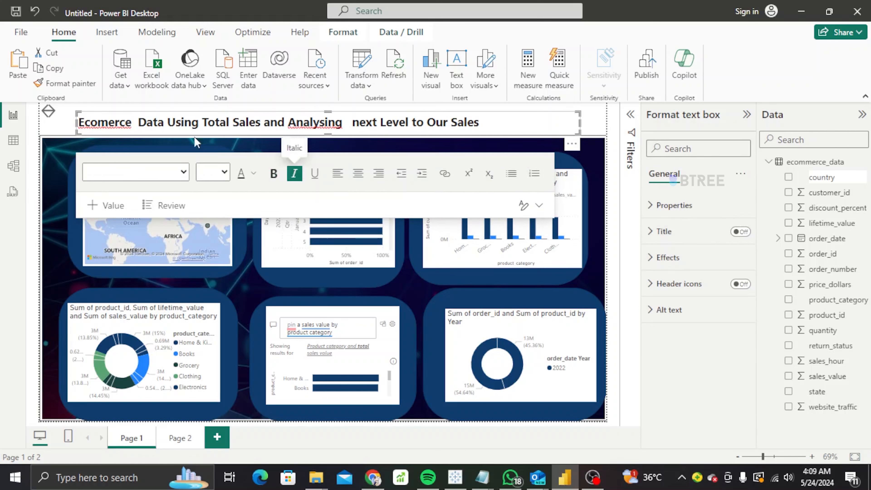
Save the report under the file name 'Ecomerce Sales Data' when Publish prompts for saving.
{"action": "left_click", "coordinate": [651, 74]}
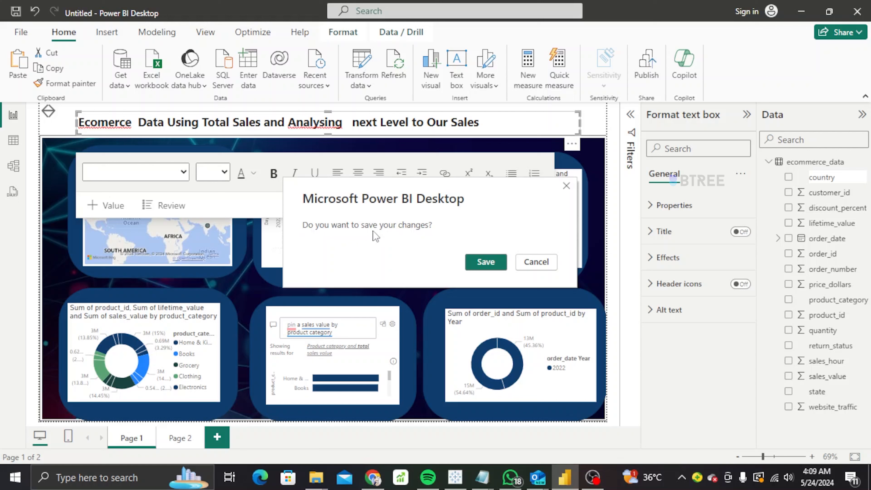
{"action": "left_click", "coordinate": [475, 266]}
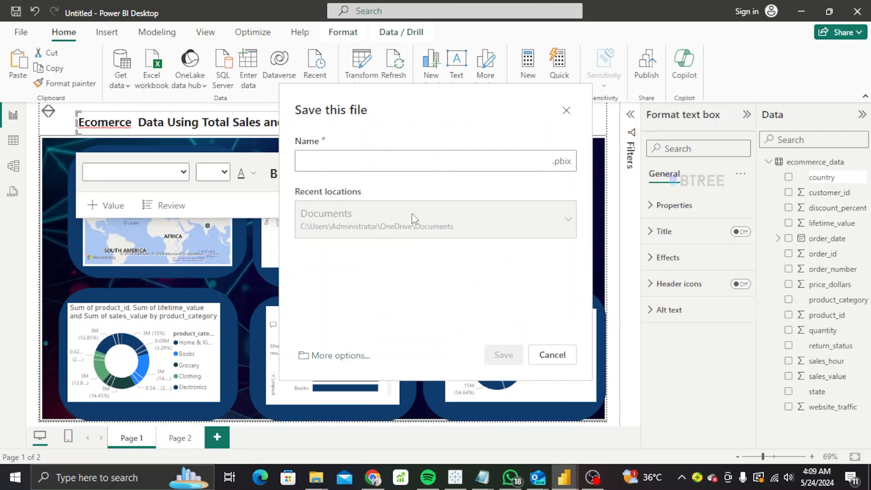
{"action": "left_click", "coordinate": [338, 160]}
{"action": "type", "text": "E"}
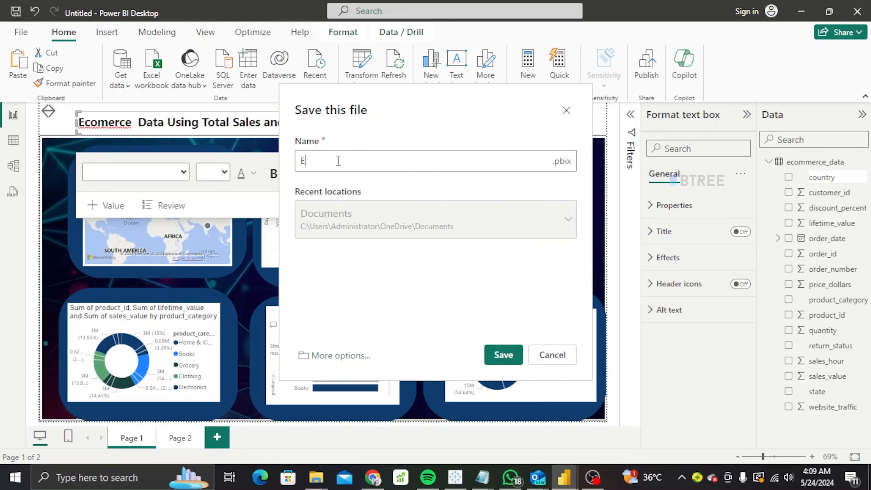
{"action": "type", "text": "domerce Sales "}
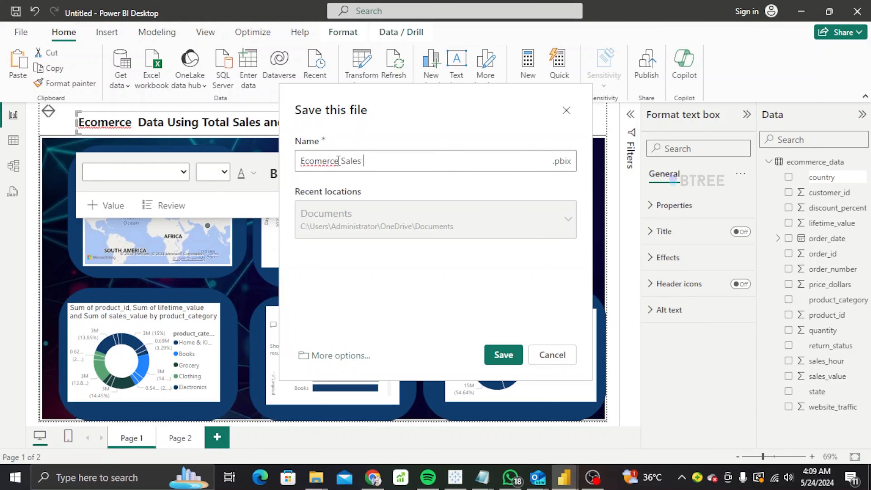
{"action": "type", "text": "Data"}
{"action": "left_click", "coordinate": [508, 359]}
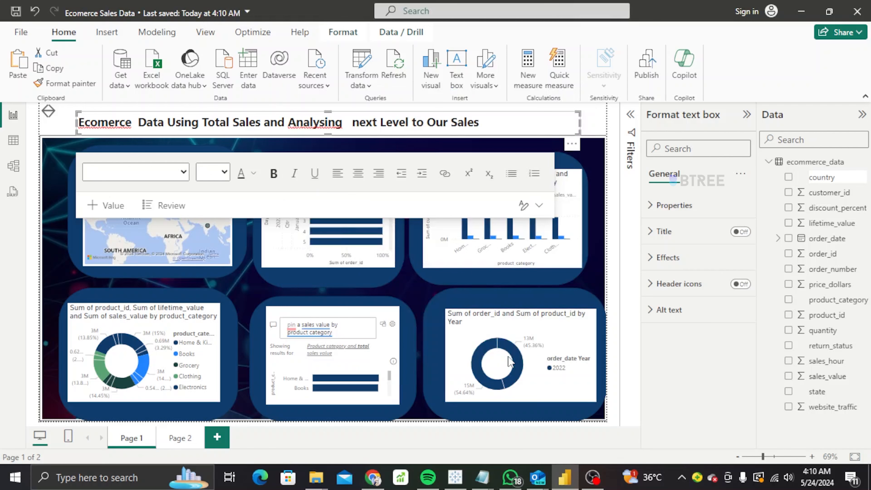
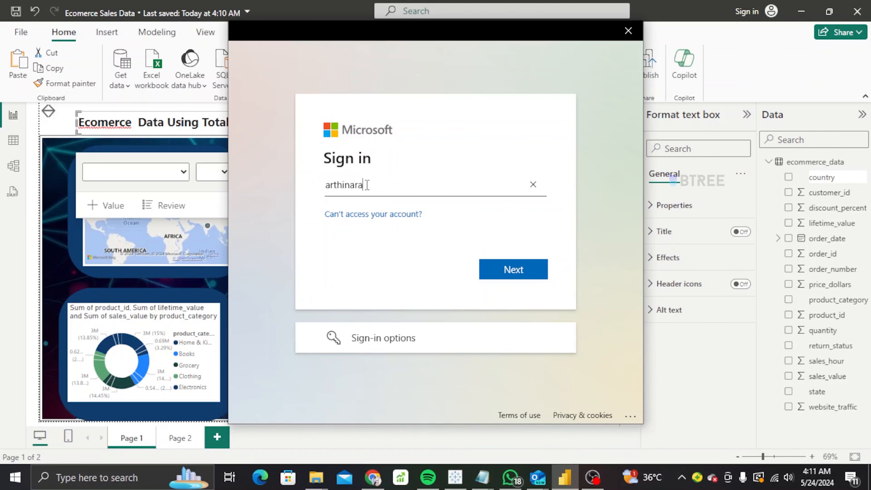
Enter the account e-mail in the Microsoft sign-in window, then abandon and close it.
{"action": "left_click", "coordinate": [528, 275]}
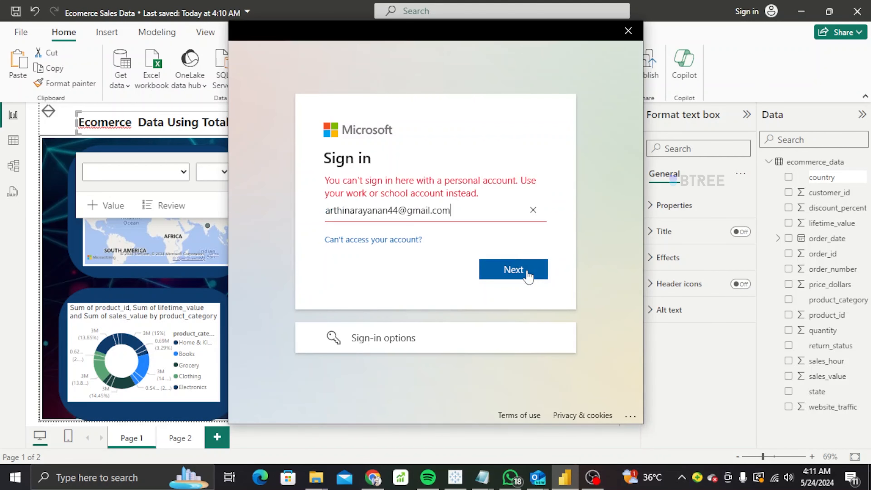
{"action": "left_click", "coordinate": [533, 210]}
{"action": "left_click", "coordinate": [381, 338]}
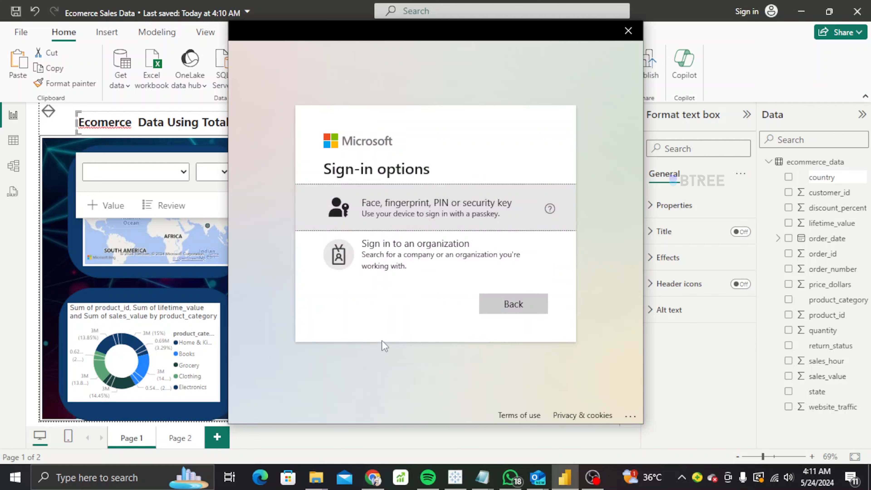
{"action": "left_click", "coordinate": [519, 309]}
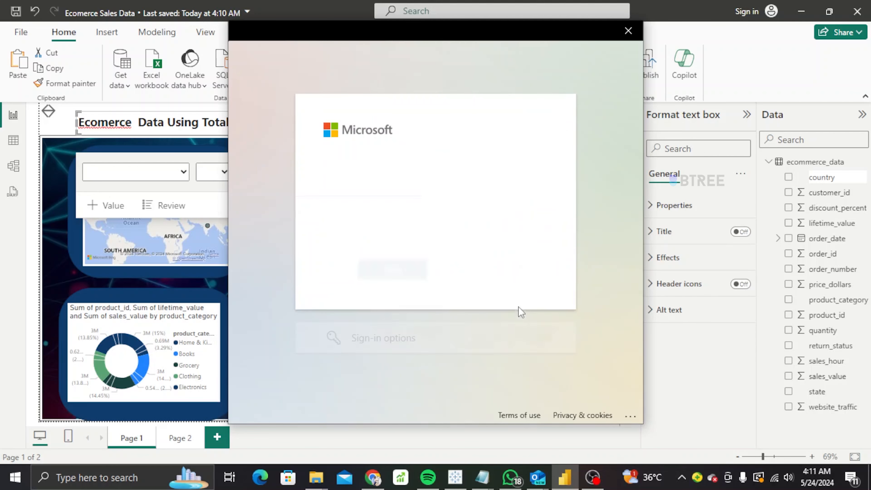
{"action": "left_click", "coordinate": [628, 30]}
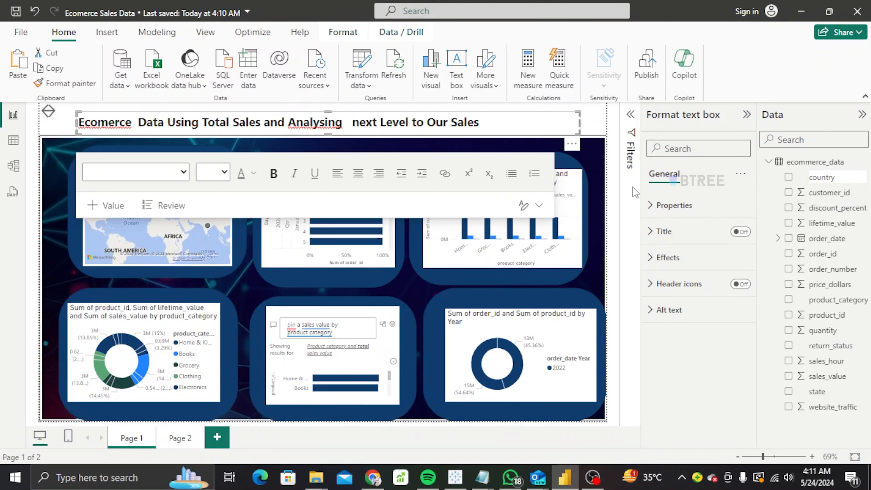
Try sharing the report with the account e-mail, then close the sign-in window again.
{"action": "left_click", "coordinate": [247, 163]}
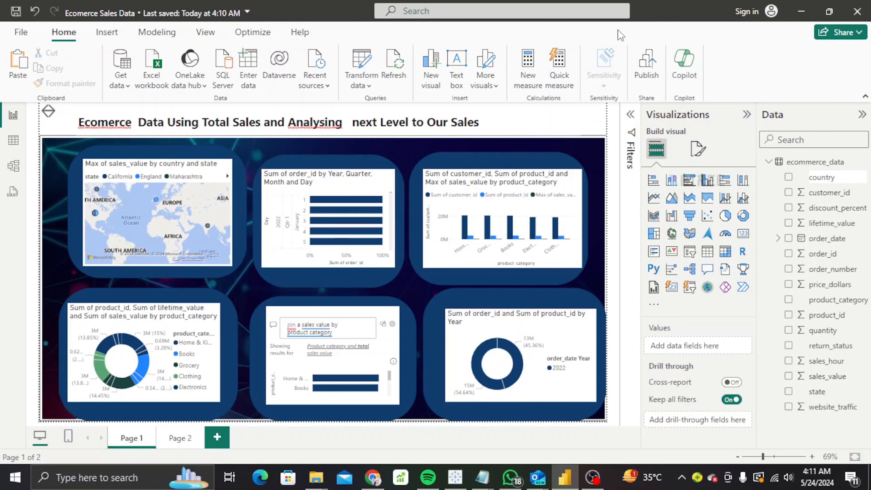
{"action": "left_click", "coordinate": [851, 37]}
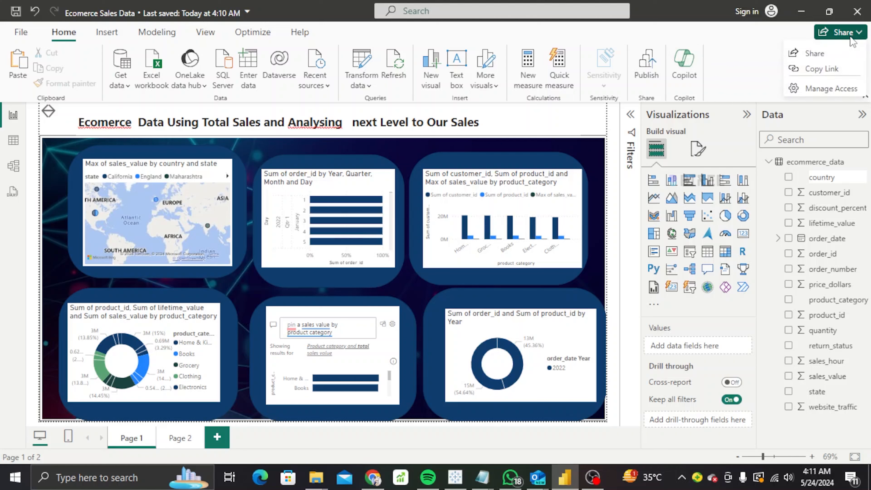
{"action": "left_click", "coordinate": [819, 57]}
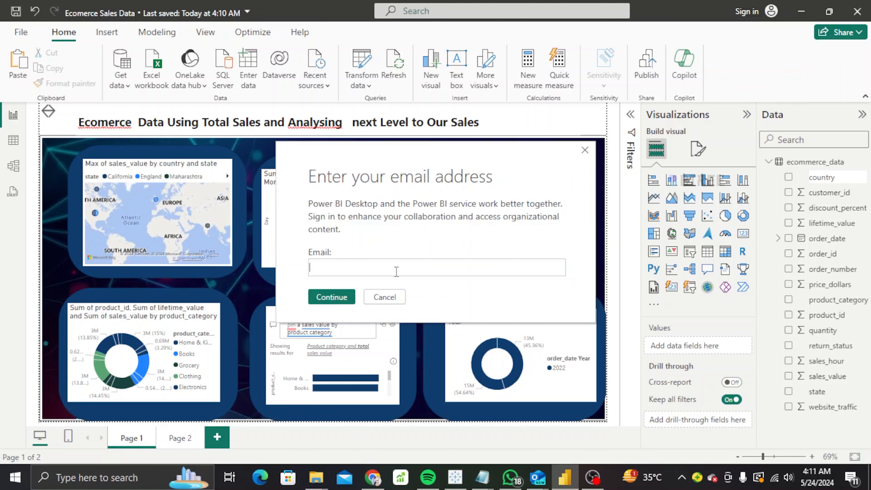
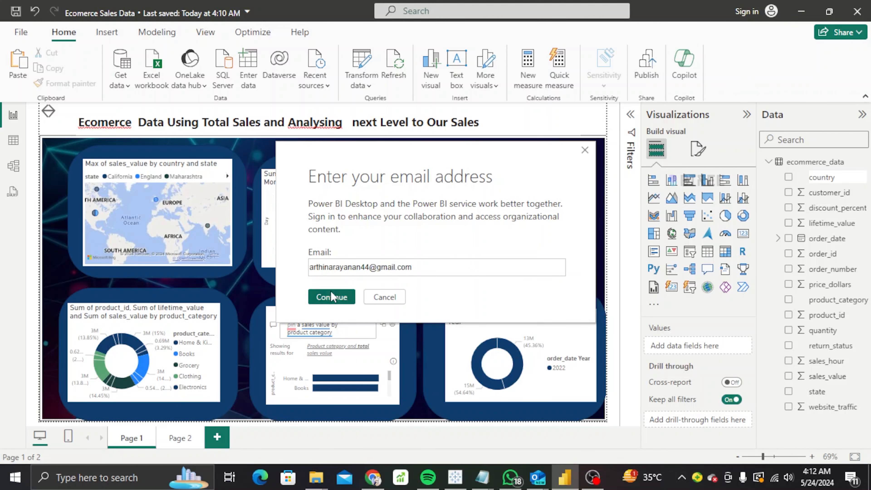
{"action": "left_click", "coordinate": [331, 295]}
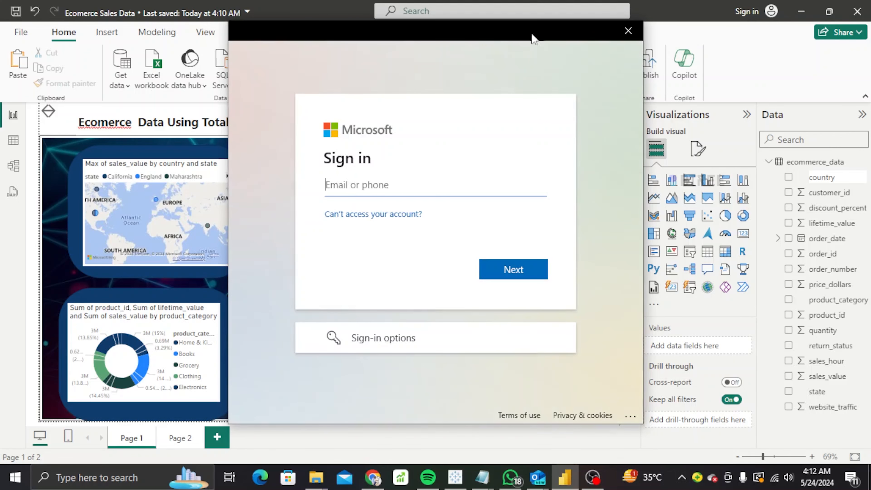
{"action": "left_click", "coordinate": [625, 34]}
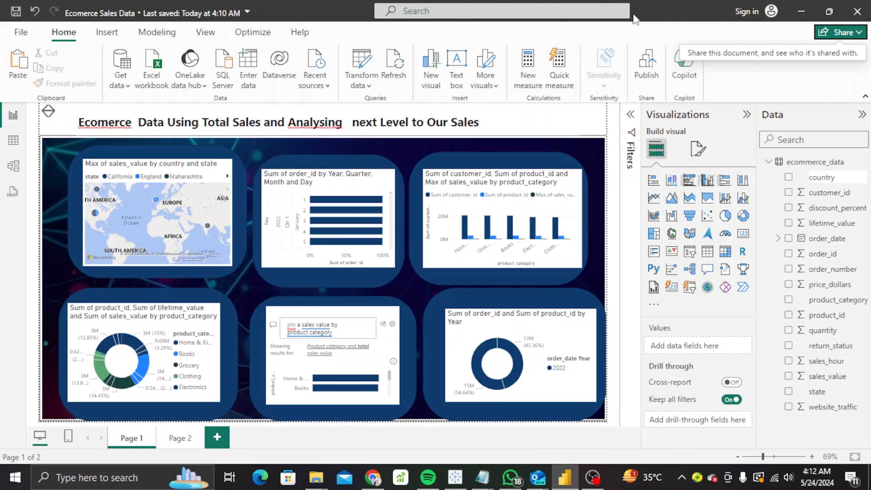
Turn cross-report drill-through on and use return_status as the drill-through field instead of order_date.
{"action": "left_click", "coordinate": [732, 383]}
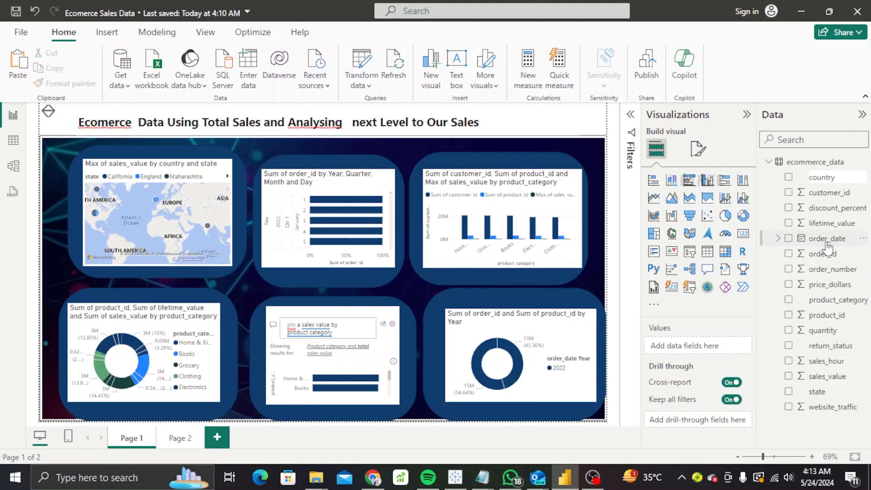
{"action": "left_click_drag", "start_coordinate": [827, 242], "coordinate": [701, 419]}
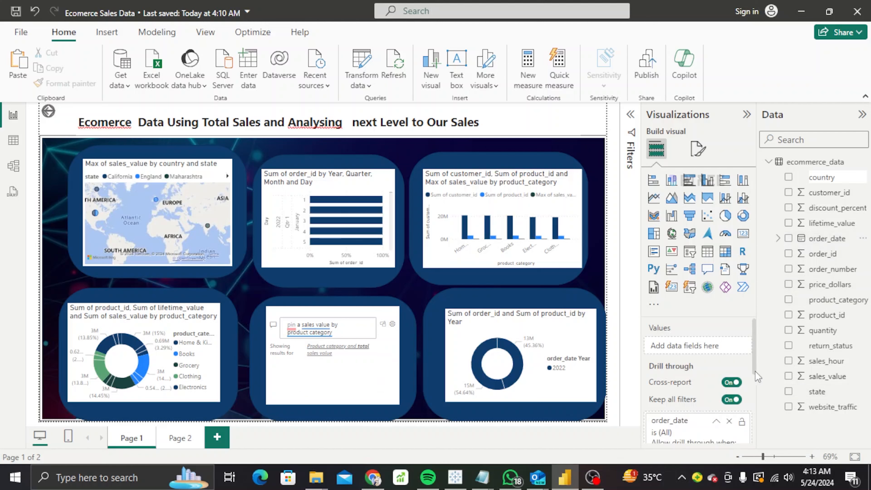
{"action": "scroll", "coordinate": [753, 371], "scroll_direction": "down", "scroll_amount": 5}
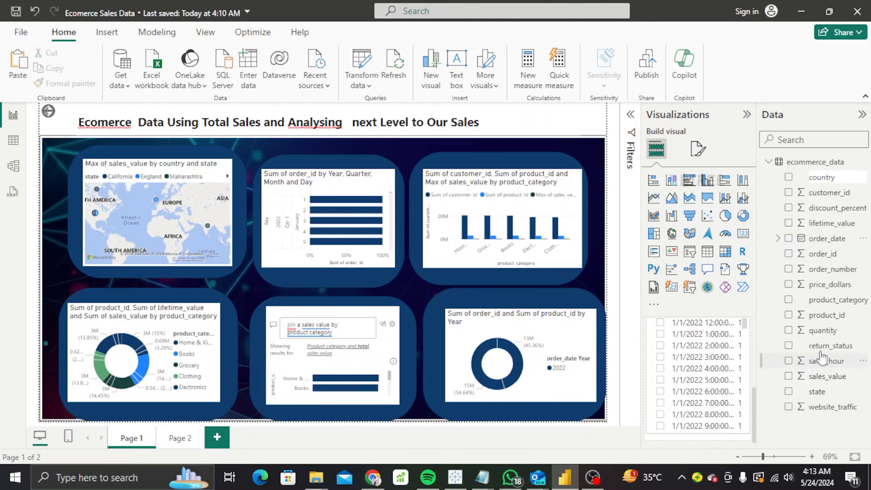
{"action": "left_click_drag", "start_coordinate": [827, 346], "coordinate": [359, 342]}
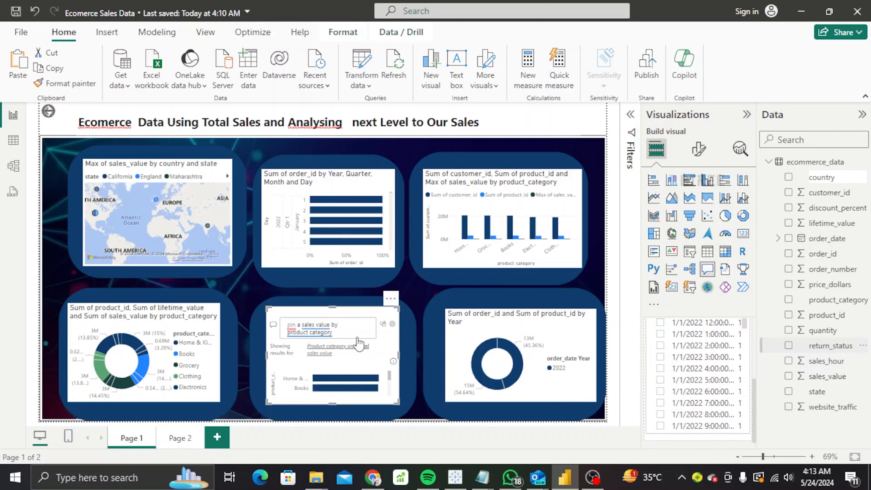
{"action": "scroll", "coordinate": [754, 352], "scroll_direction": "up", "scroll_amount": 5}
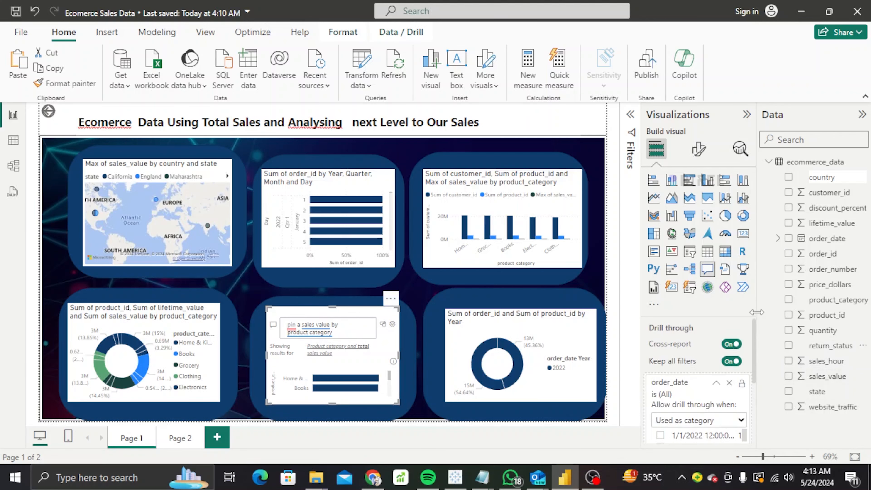
{"action": "left_click_drag", "start_coordinate": [827, 346], "coordinate": [714, 412]}
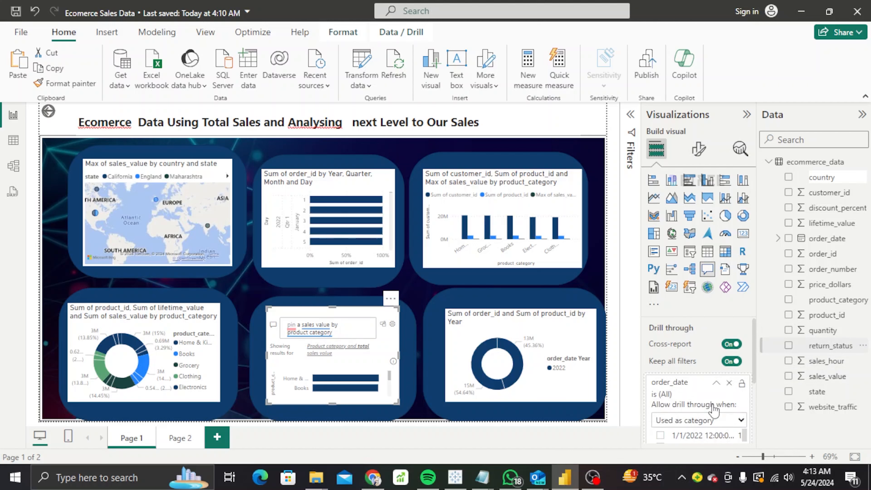
{"action": "left_click", "coordinate": [729, 384]}
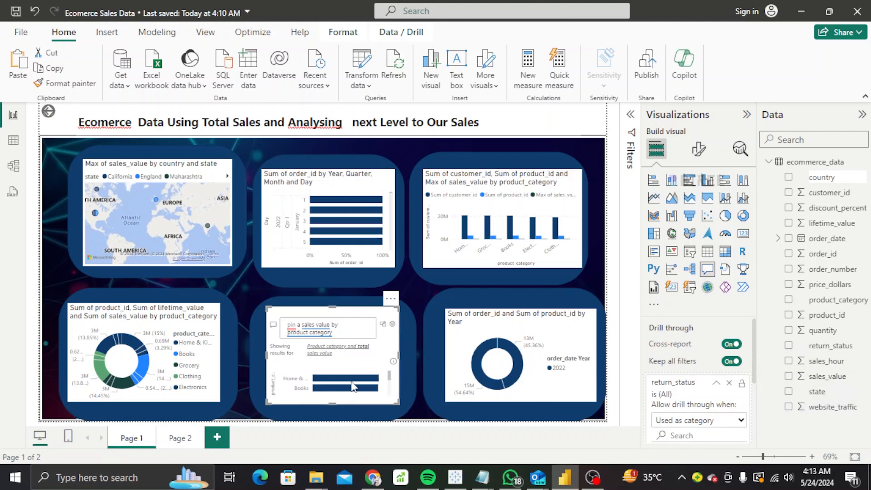
{"action": "mouse_move", "coordinate": [353, 387]}
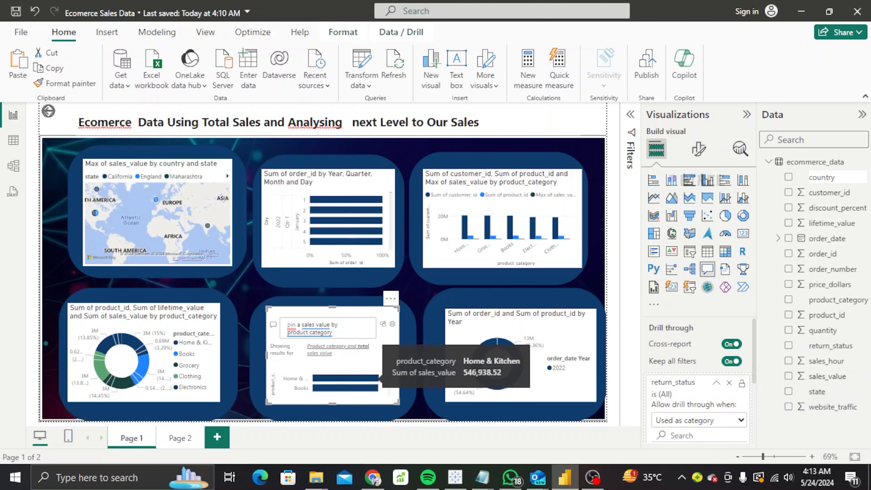
{"action": "left_click_drag", "start_coordinate": [834, 347], "coordinate": [698, 404]}
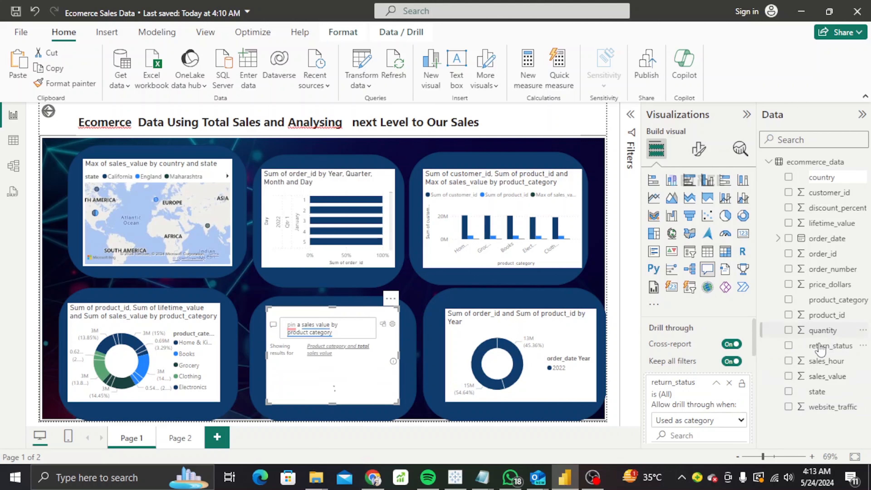